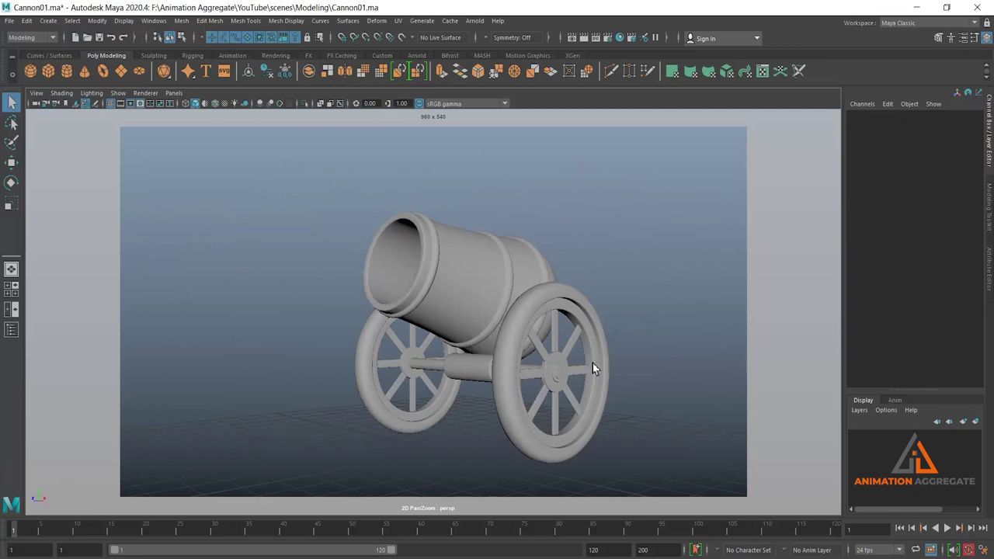
Orbit around the finished cannon from above and side-on, selecting its barrel.
mouse_move(592, 363)
alt+mouse_down()
mouse_move(575, 288)
mouse_move(507, 255)
mouse_move(518, 319)
alt+mouse_up()
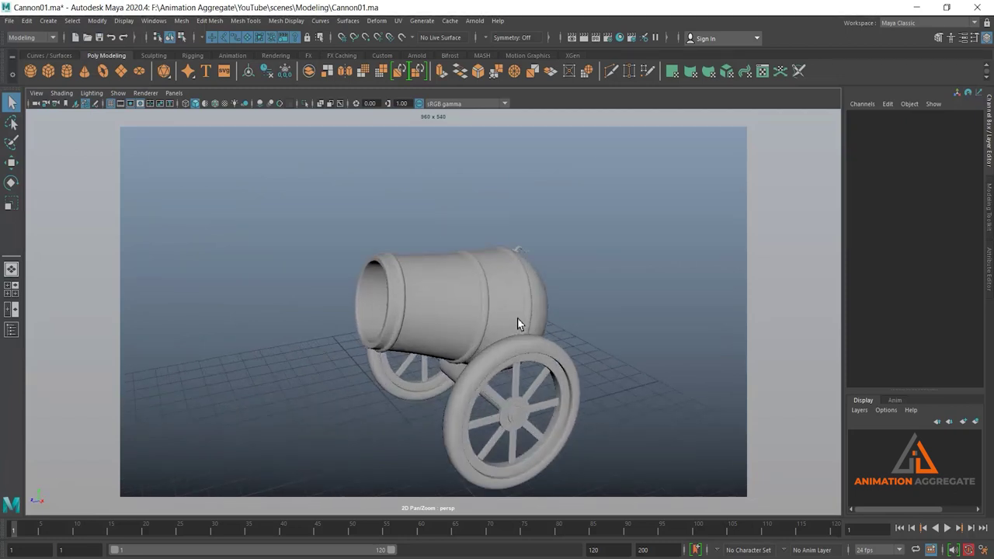
alt+drag(455, 356, 453, 352)
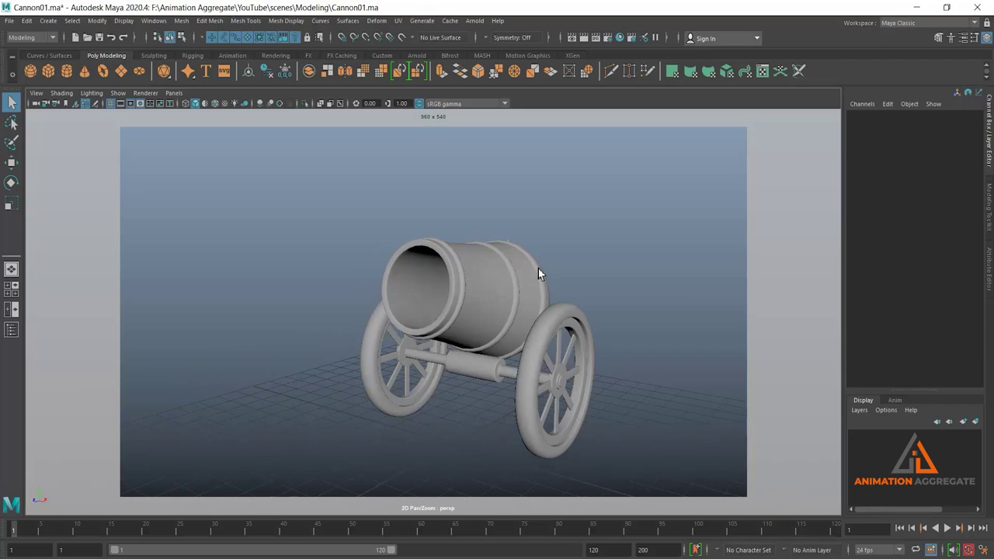
mouse_move(538, 272)
alt+mouse_down()
mouse_move(507, 326)
mouse_move(423, 279)
mouse_move(437, 312)
mouse_move(467, 298)
alt+mouse_up()
click(493, 313)
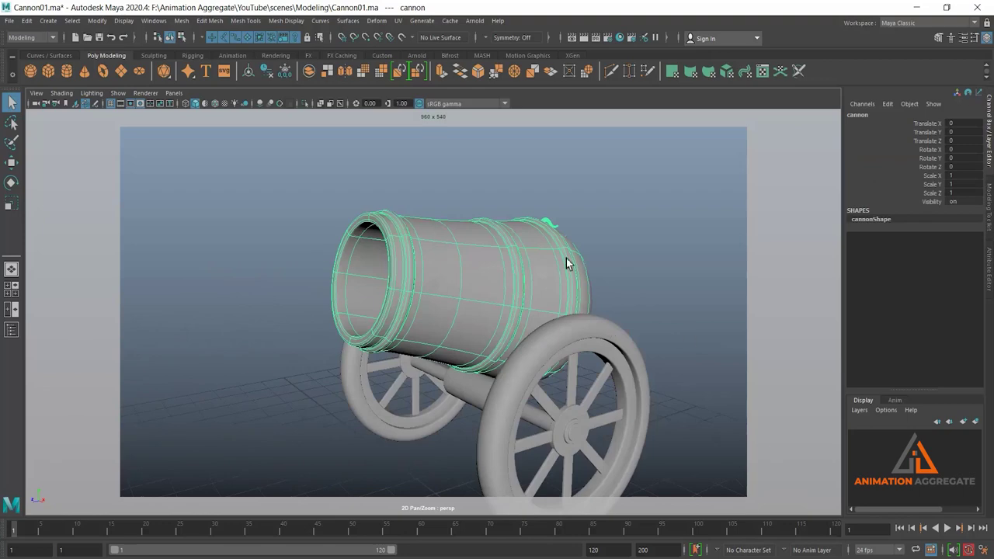
mouse_move(568, 261)
alt+mouse_down()
mouse_move(523, 244)
mouse_move(539, 255)
alt+mouse_up()
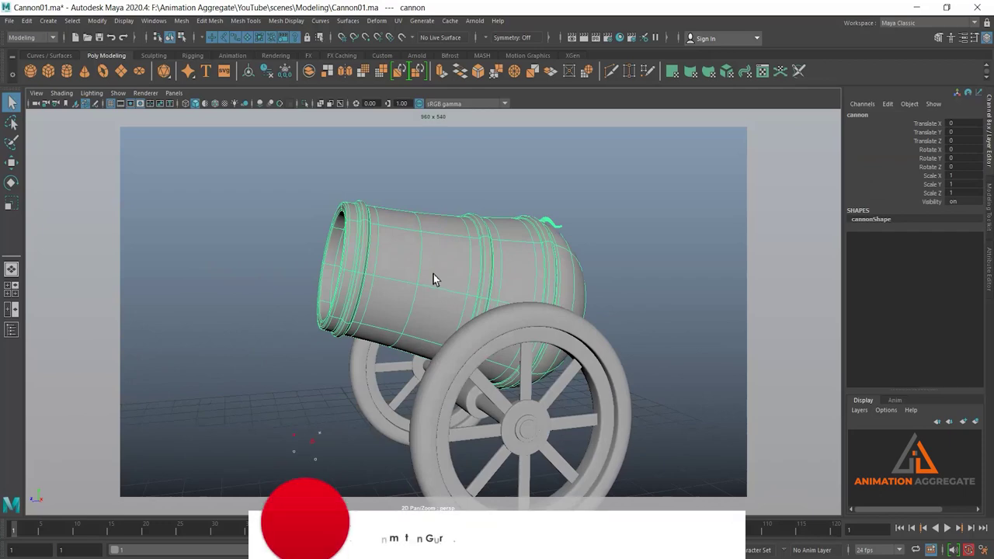
alt+drag(466, 288, 445, 282)
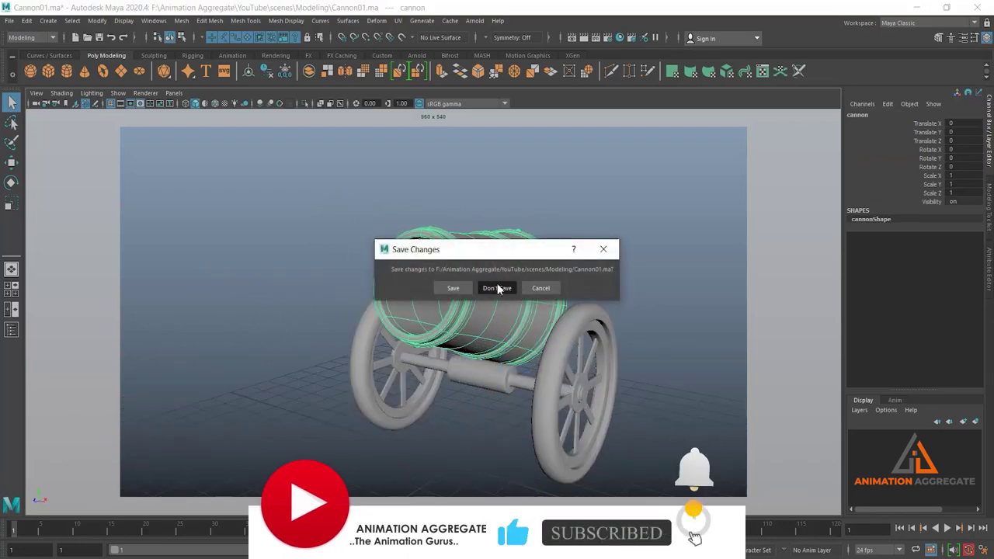
Discard the changes to Cannon01.ma and start a fresh empty scene.
click(497, 288)
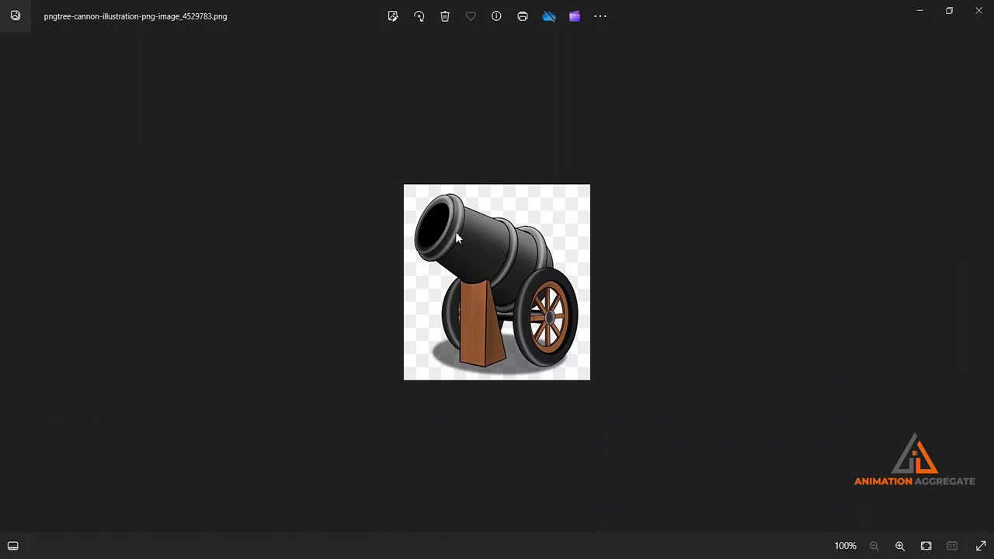
Back in Maya, create a polygon cylinder at the origin.
click(917, 9)
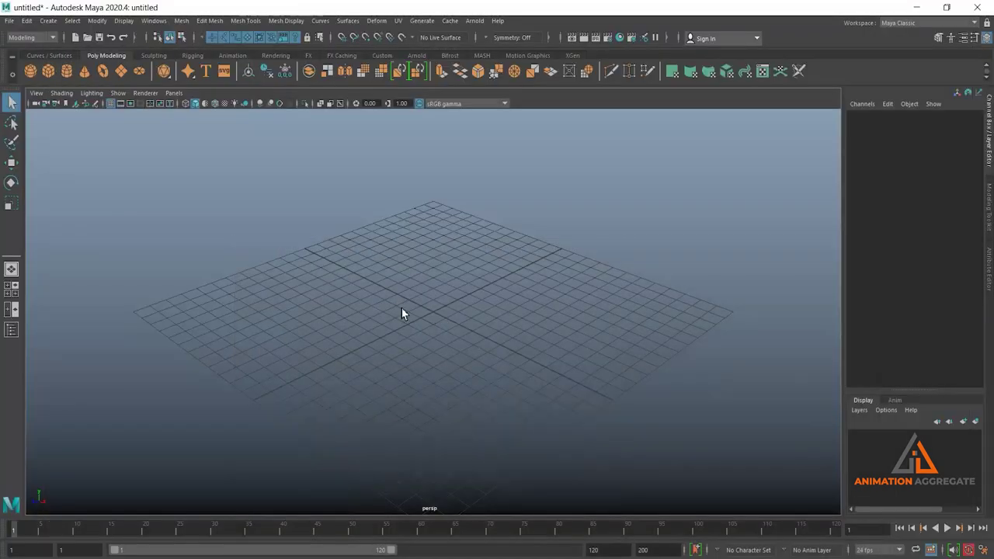
click(74, 70)
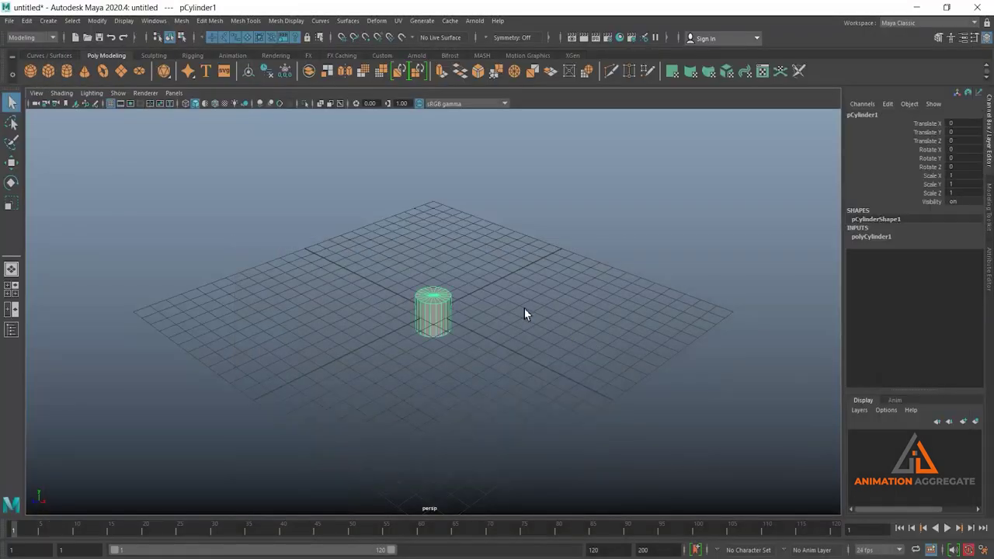
mouse_move(524, 309)
alt+mouse_down()
mouse_move(478, 244)
mouse_move(486, 324)
mouse_move(423, 293)
alt+mouse_up()
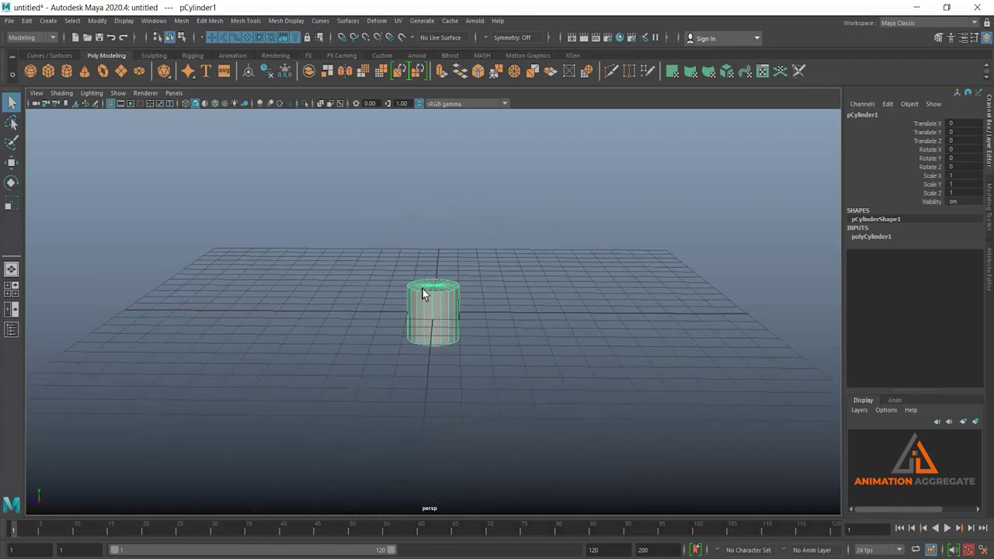
Rotate the cylinder 90° on X so it lies on its side.
key(e)
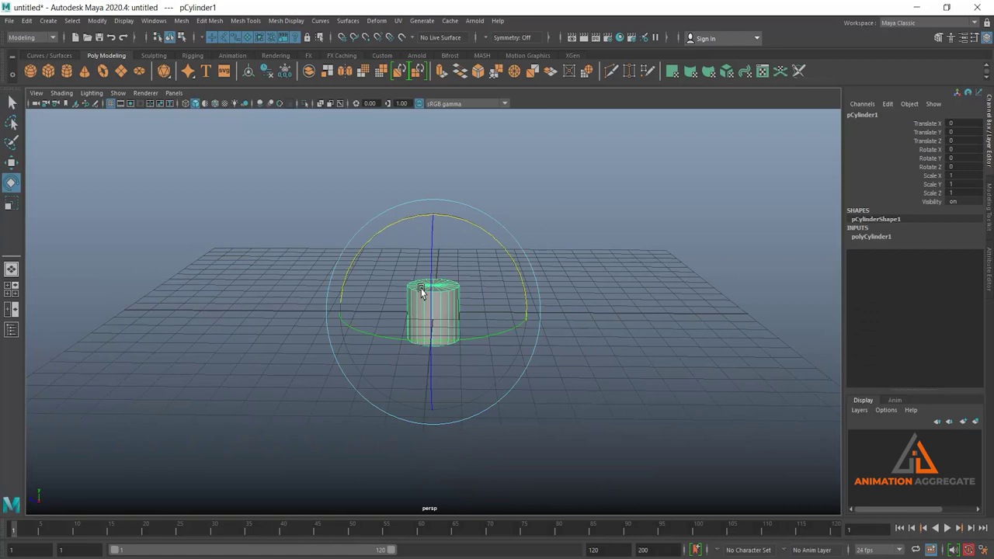
alt+drag(422, 291, 440, 250)
mouse_move(461, 331)
alt+mouse_down()
mouse_move(448, 339)
mouse_move(430, 281)
alt+mouse_up()
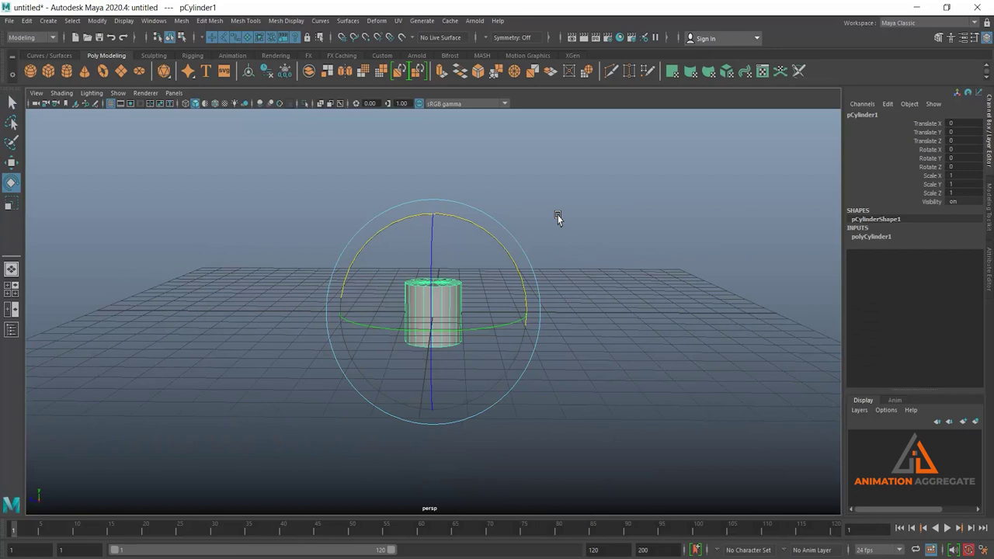
key(minus)
key(minus)
key(minus)
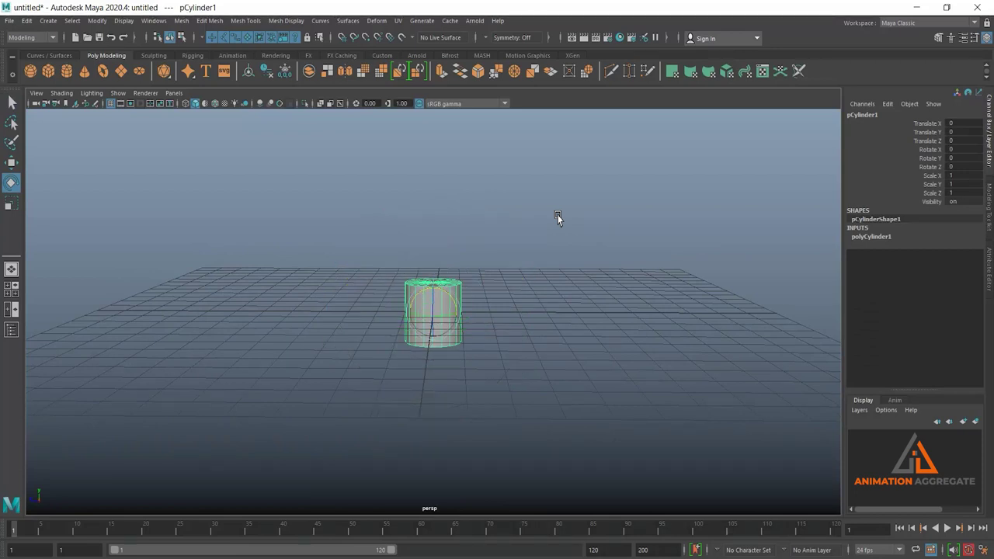
key(equal)
key(equal)
key(equal)
key(minus)
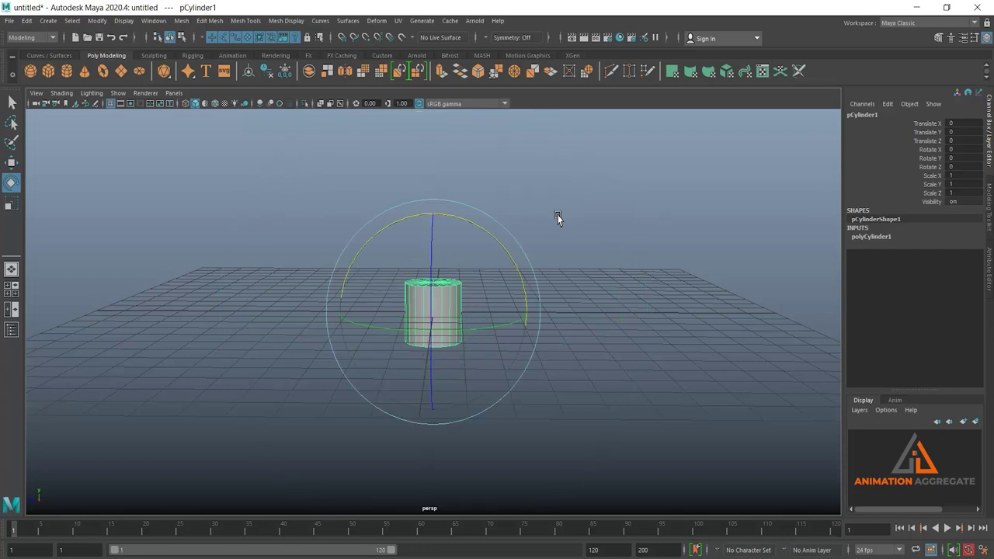
key(minus)
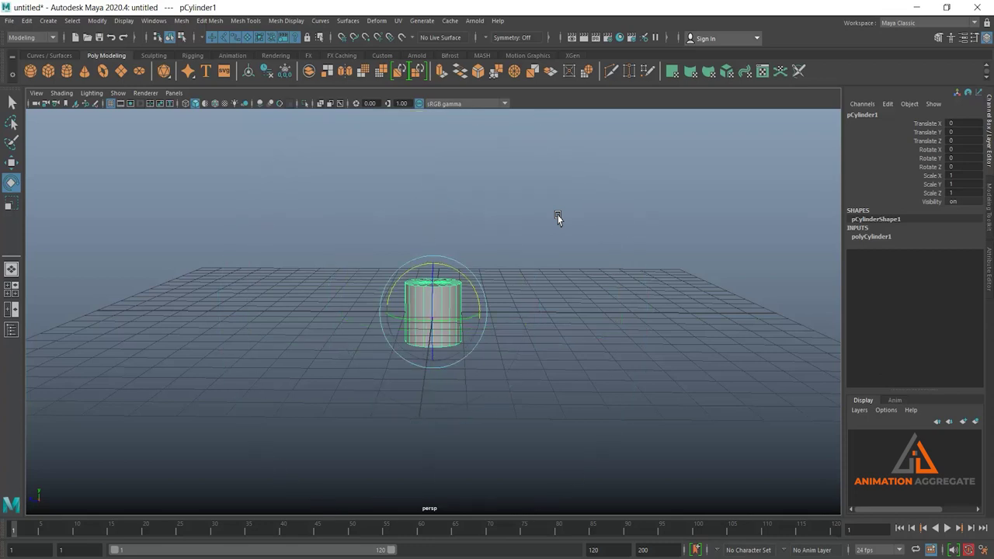
key(equal)
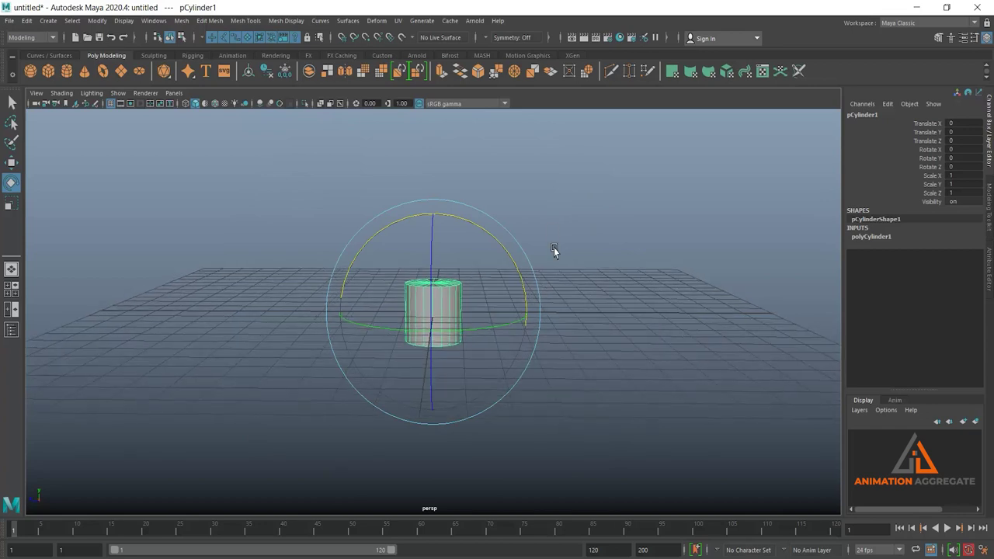
drag(494, 237, 432, 219)
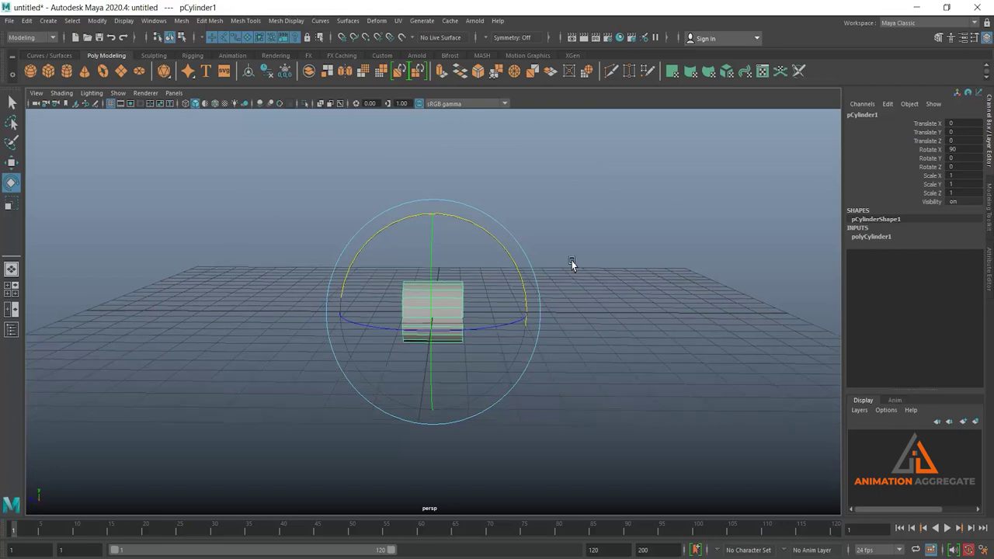
Scale the cylinder to about 2.074 uniformly and stretch its length to Scale Y 4.591.
key(r)
mouse_move(454, 332)
middle_down()
mouse_move(489, 334)
mouse_move(417, 332)
middle_up()
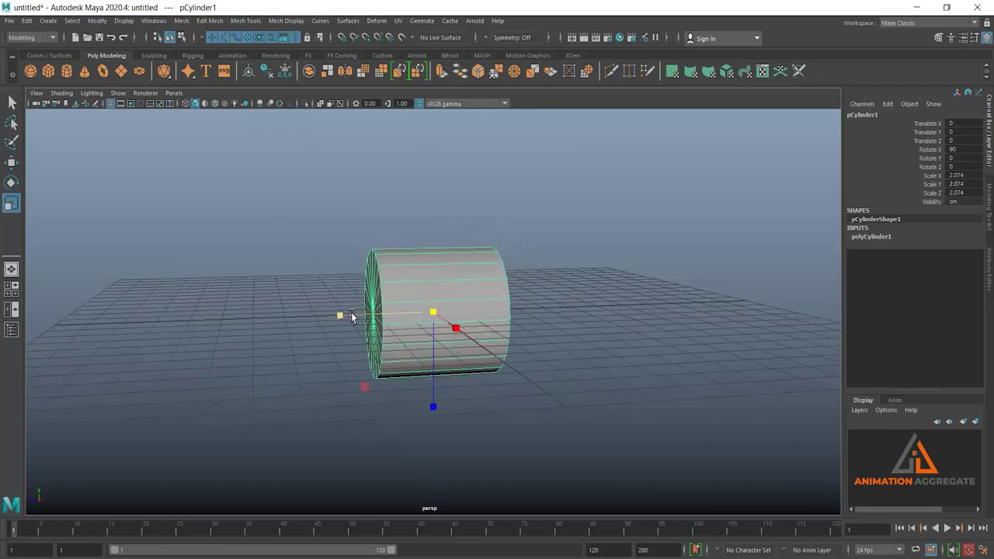
middle_drag(341, 316, 226, 334)
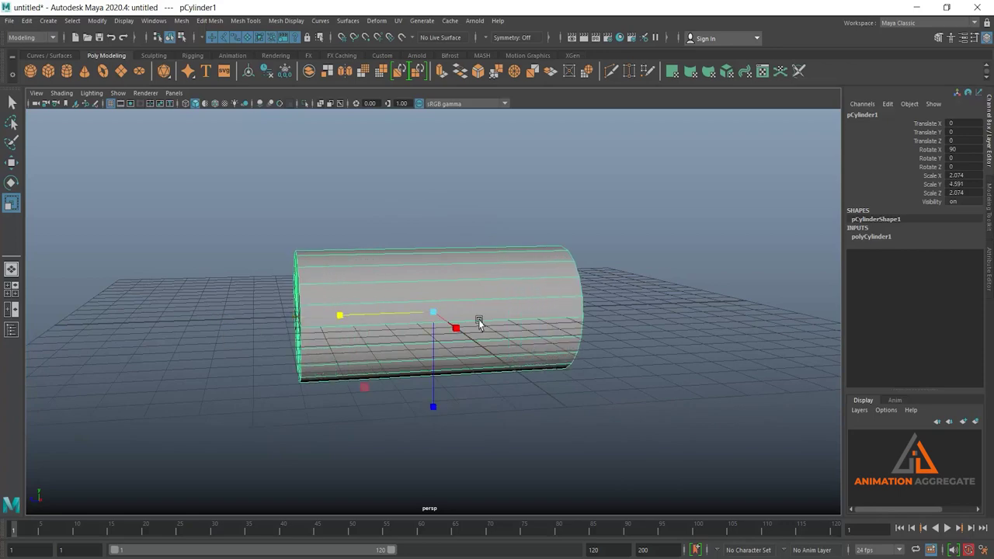
mouse_move(478, 319)
alt+mouse_down()
mouse_move(381, 297)
mouse_move(517, 291)
mouse_move(484, 277)
mouse_move(521, 346)
alt+mouse_up()
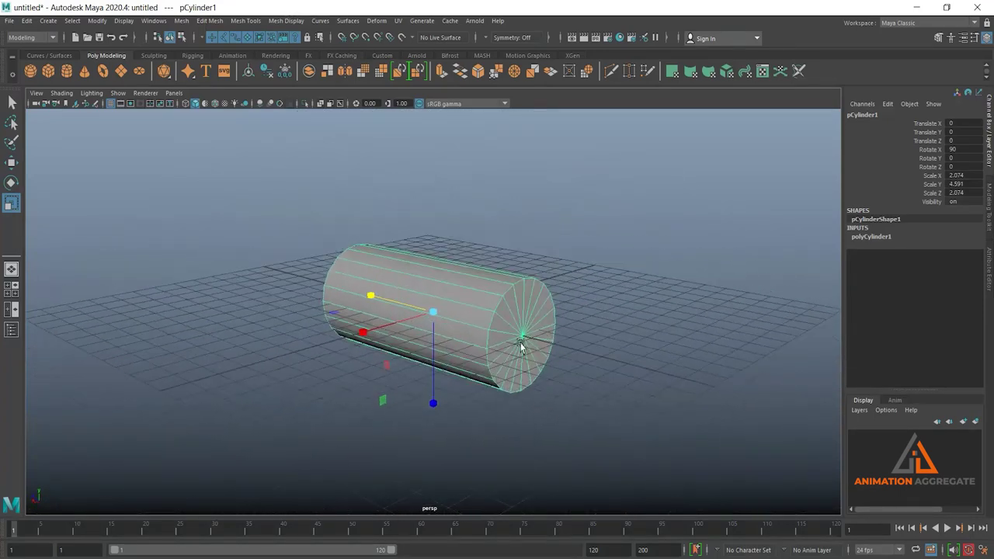
Turn Round Cap on in polyCylinder1's construction settings.
click(874, 237)
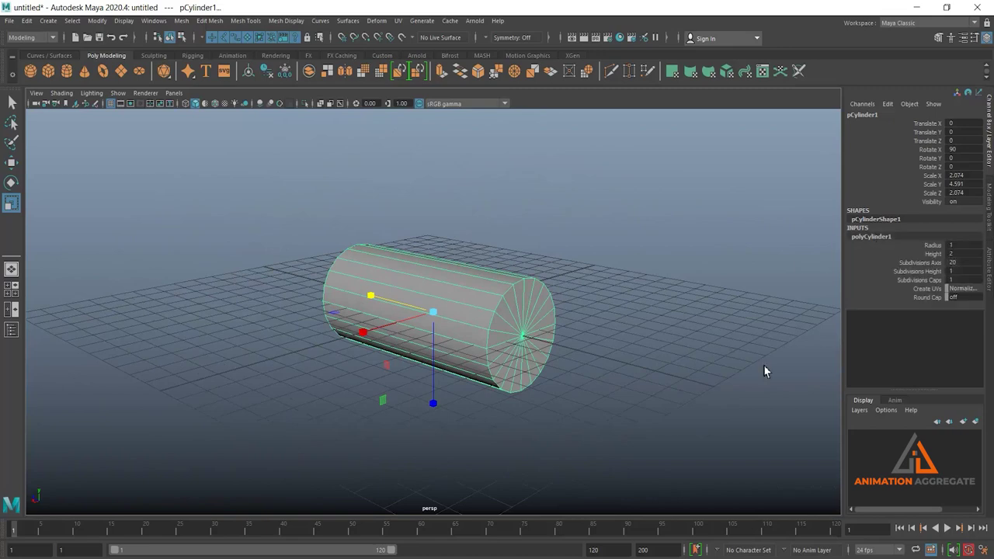
double_click(979, 297)
text(on)
key(Return)
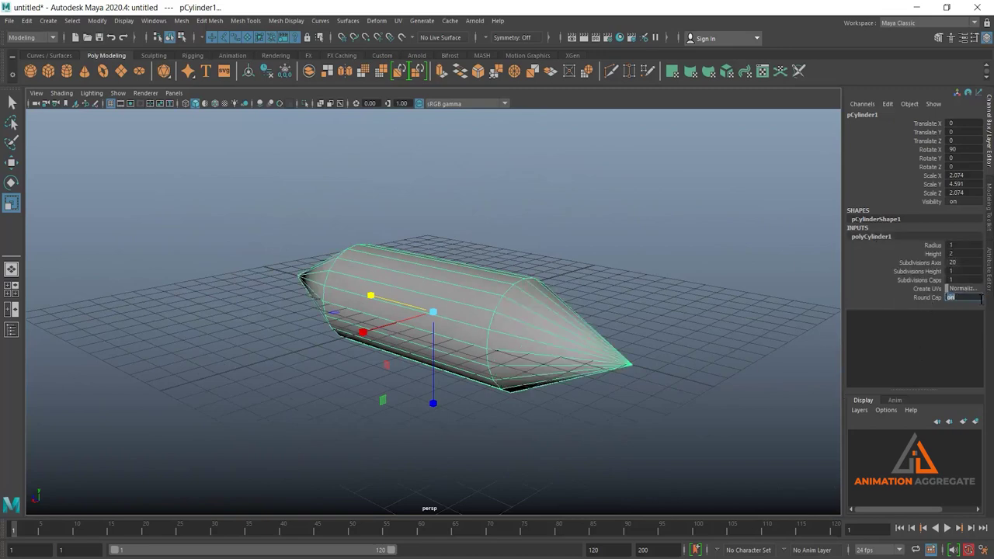
mouse_move(558, 342)
alt+mouse_down()
mouse_move(564, 329)
mouse_move(740, 273)
alt+mouse_up()
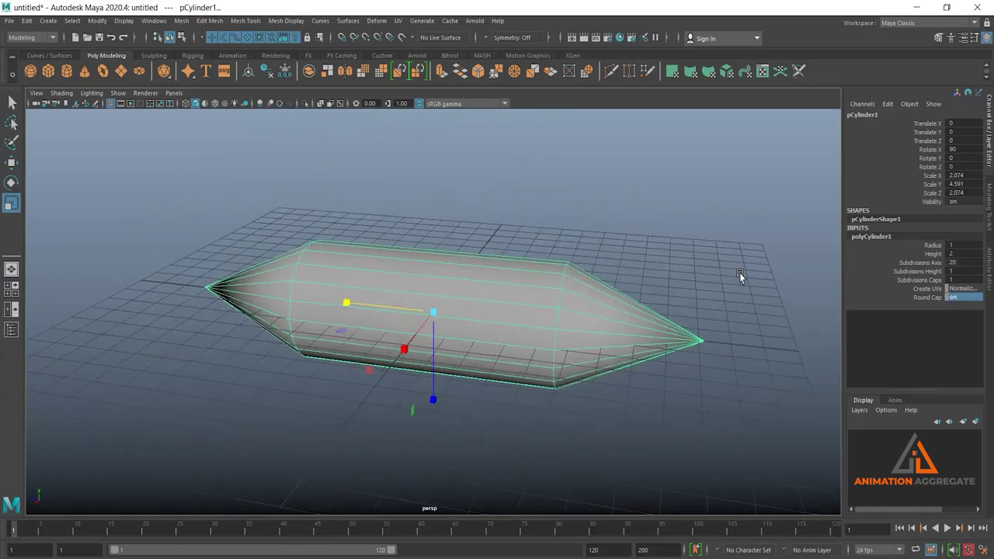
Set Subdivisions Caps to 4 and Subdivisions Axis to 8.
click(924, 279)
middle_drag(610, 271, 626, 271)
mouse_move(611, 306)
alt+mouse_down()
mouse_move(628, 308)
mouse_move(637, 326)
mouse_move(610, 348)
alt+mouse_up()
mouse_move(415, 337)
alt+mouse_down()
mouse_move(471, 315)
mouse_move(513, 271)
alt+mouse_up()
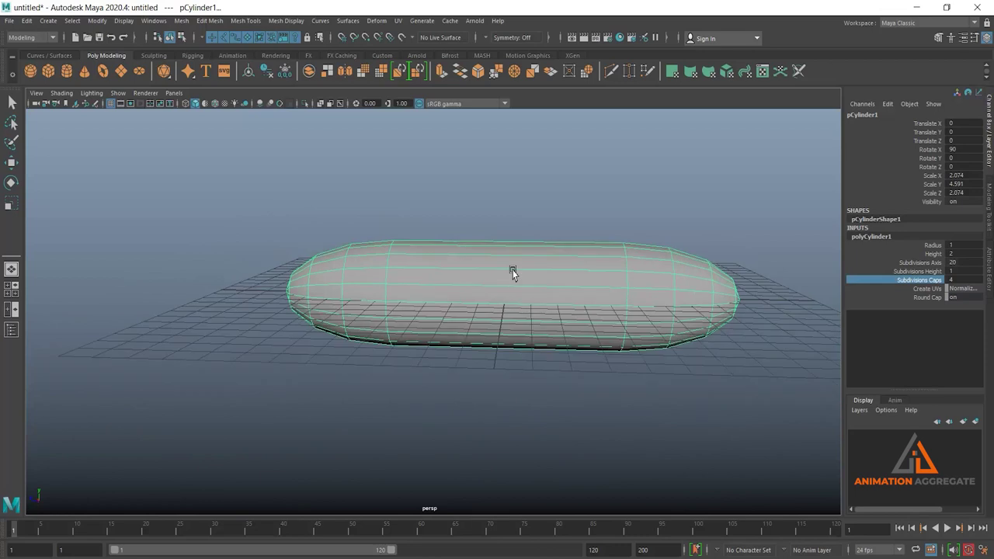
double_click(965, 263)
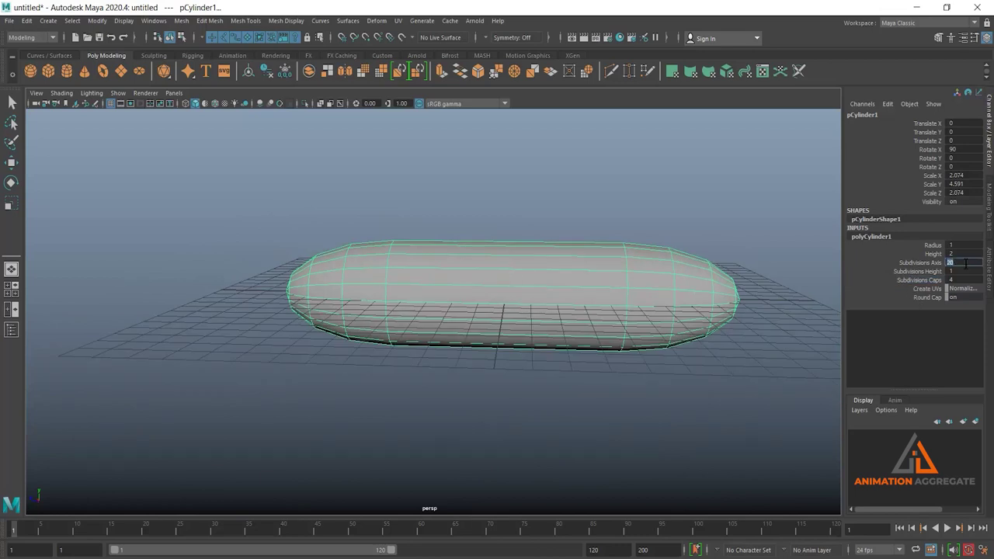
text(8)
key(Return)
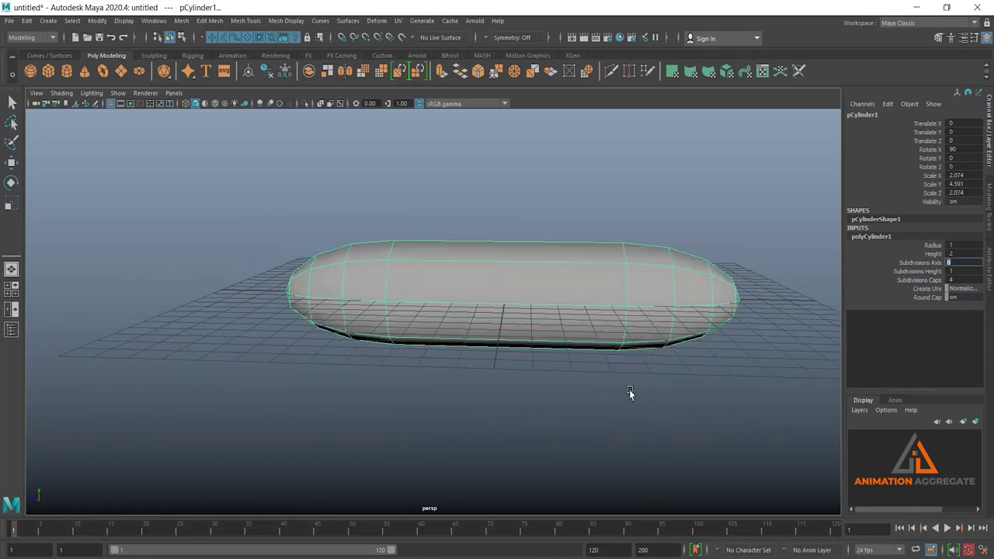
mouse_move(621, 342)
alt+mouse_down()
mouse_move(545, 333)
mouse_move(539, 300)
alt+mouse_up()
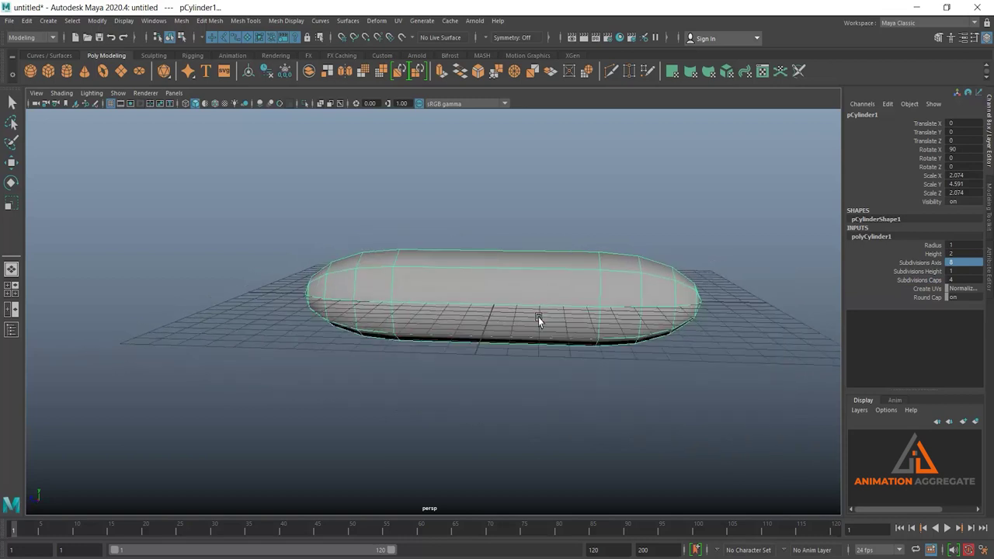
Delete the faces of the capsule's left end, leaving an open-ended half.
right_click(539, 317)
click(544, 299)
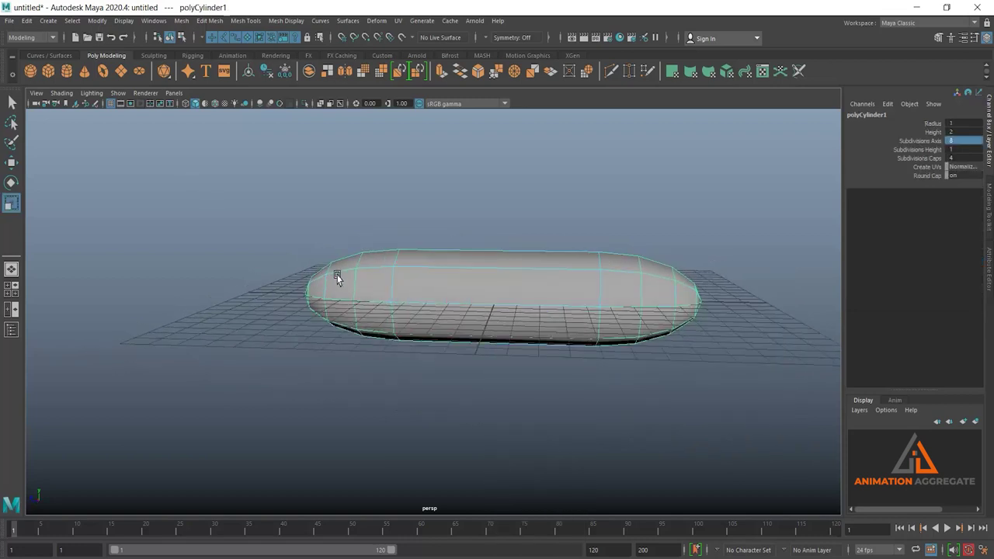
alt+drag(337, 275, 342, 269)
drag(253, 208, 364, 390)
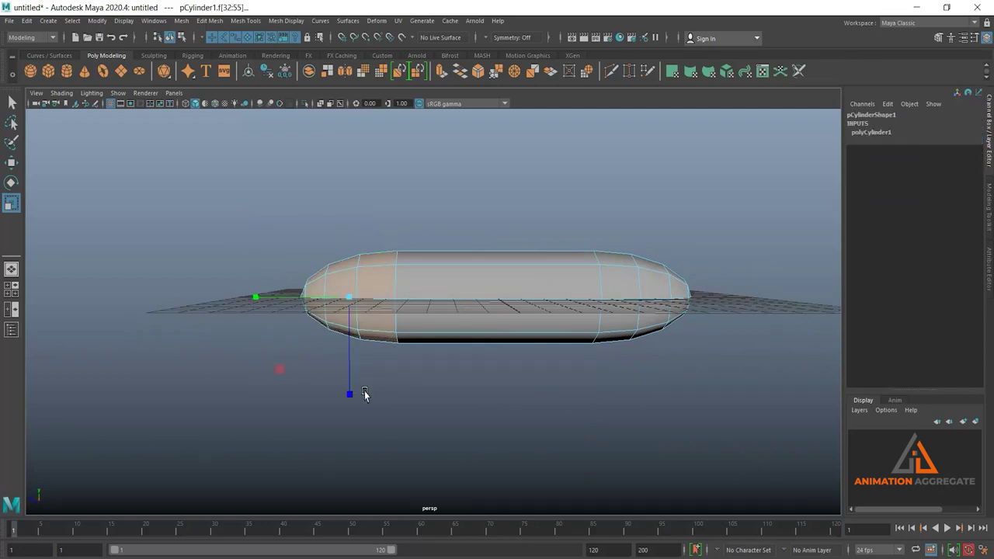
key(Delete)
Switch to vertex mode and marquee-select the rounded nose's vertices.
mouse_move(650, 311)
alt+mouse_down()
mouse_move(592, 312)
mouse_move(637, 303)
alt+mouse_up()
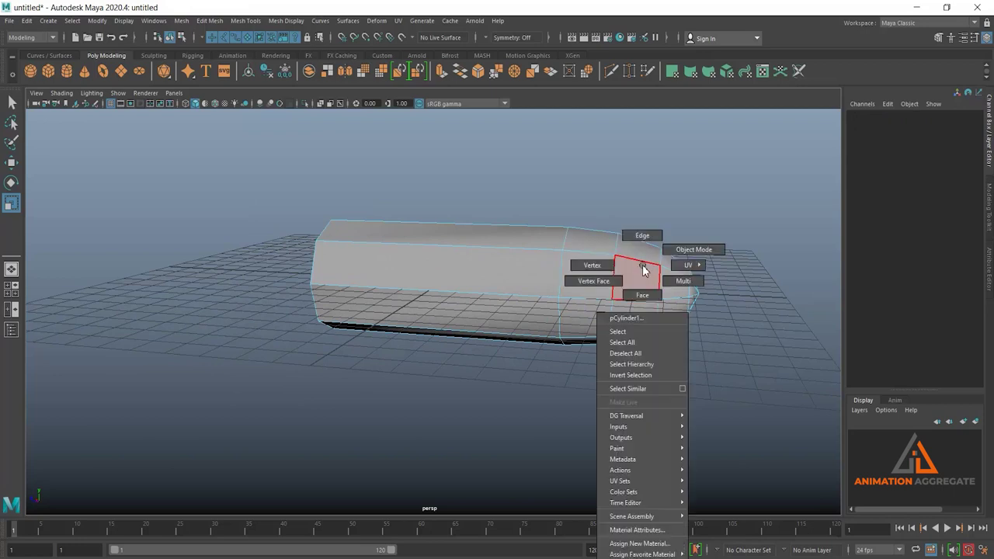
right_drag(638, 268, 587, 211)
drag(582, 188, 763, 453)
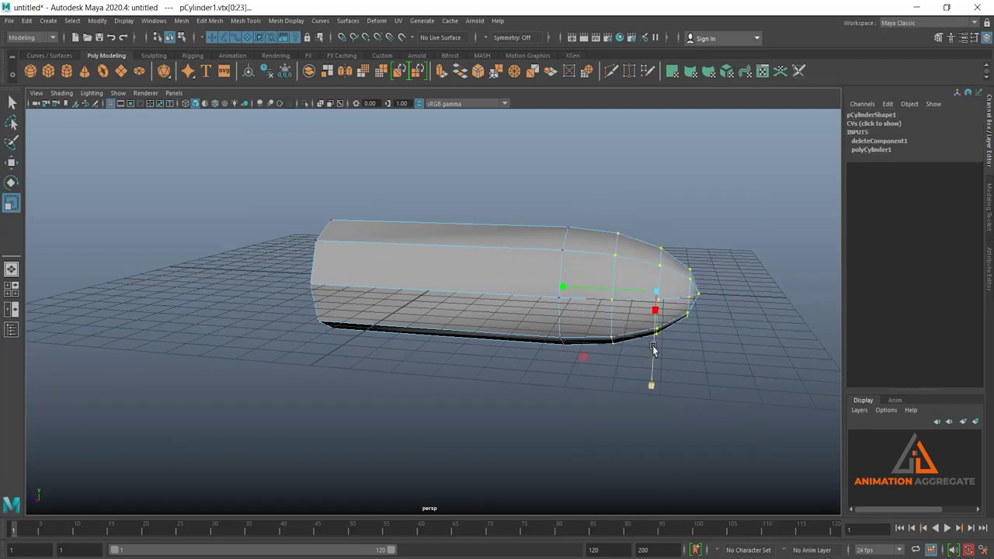
In a maximised side view, pull the nose vertex rings back toward the barrel body.
key(w)
key(space)
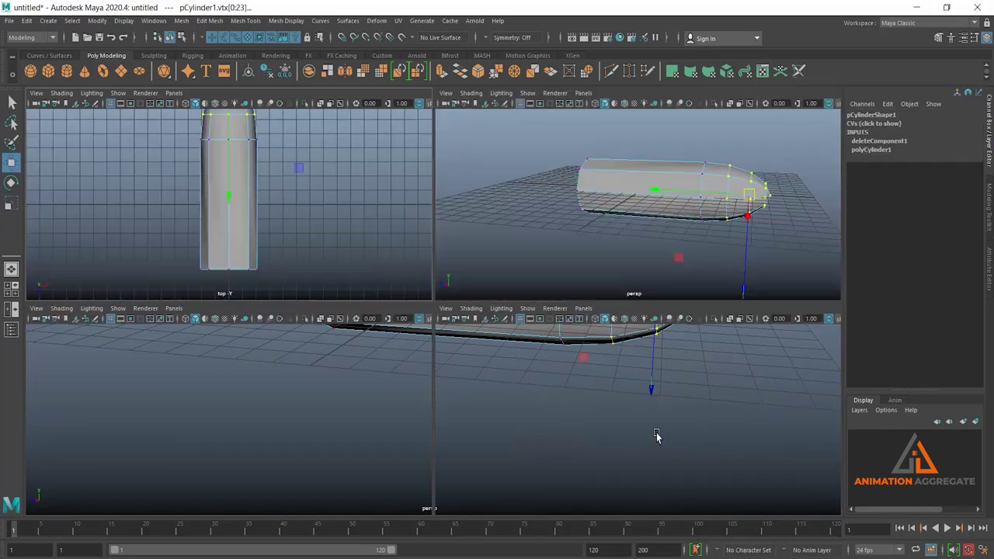
key(space)
scroll(573, 394, up, 2)
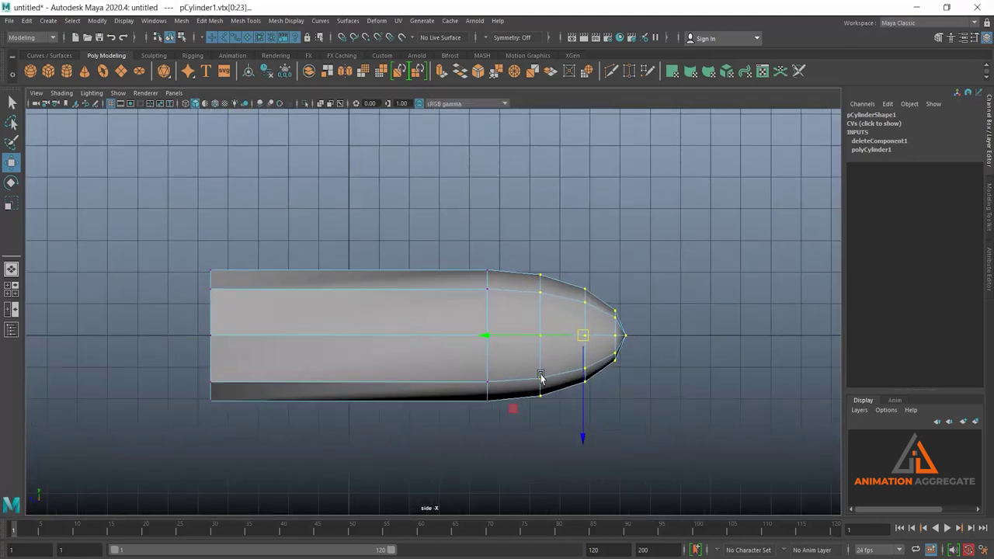
drag(486, 341, 456, 339)
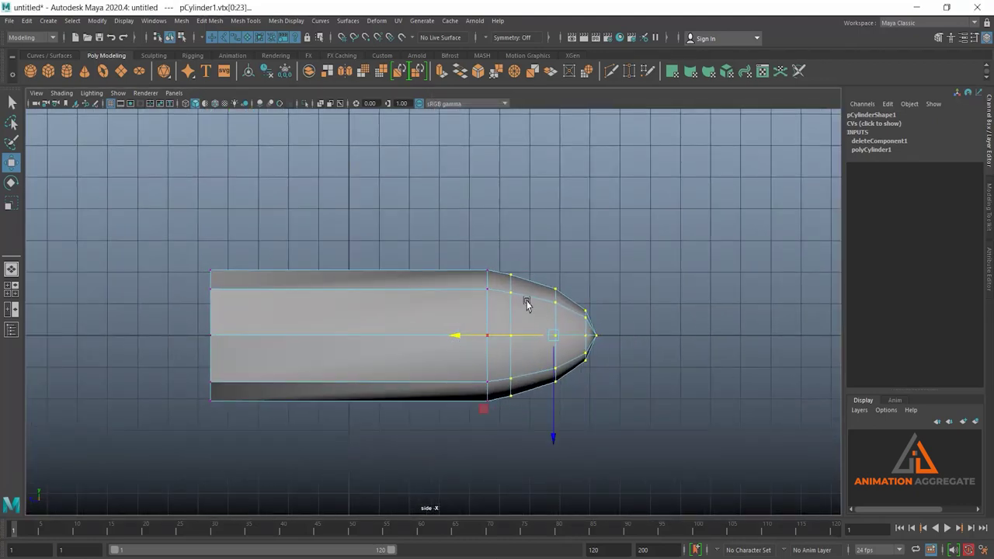
drag(551, 247, 641, 465)
drag(484, 337, 461, 339)
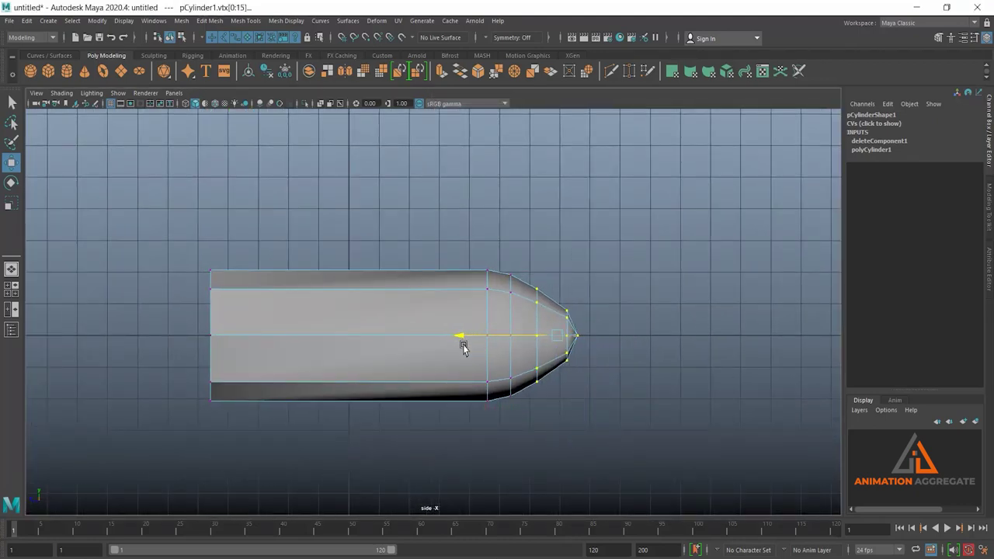
drag(561, 271, 619, 410)
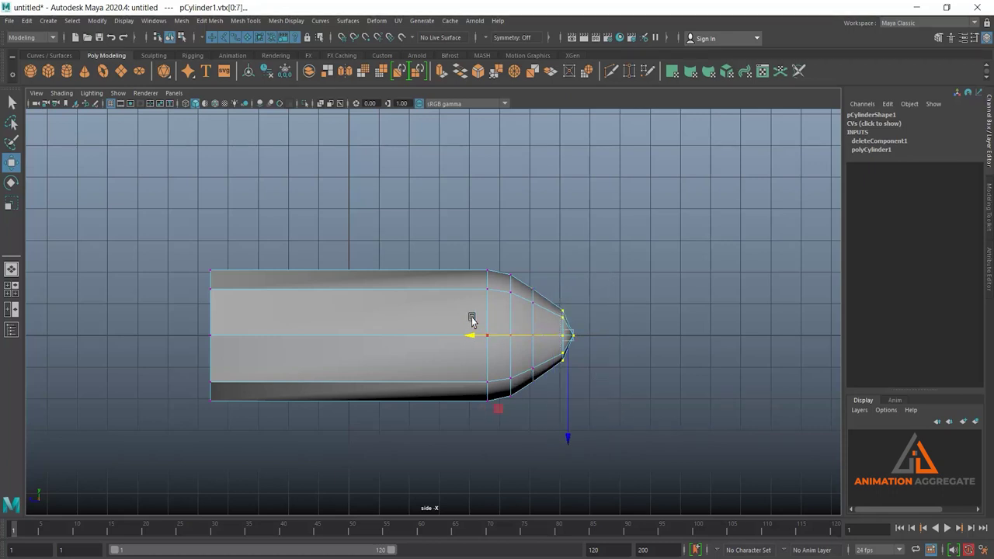
drag(466, 336, 455, 339)
Scale the nose-end vertices to squash them lengthwise, then return to object mode.
scroll(551, 256, up, 3)
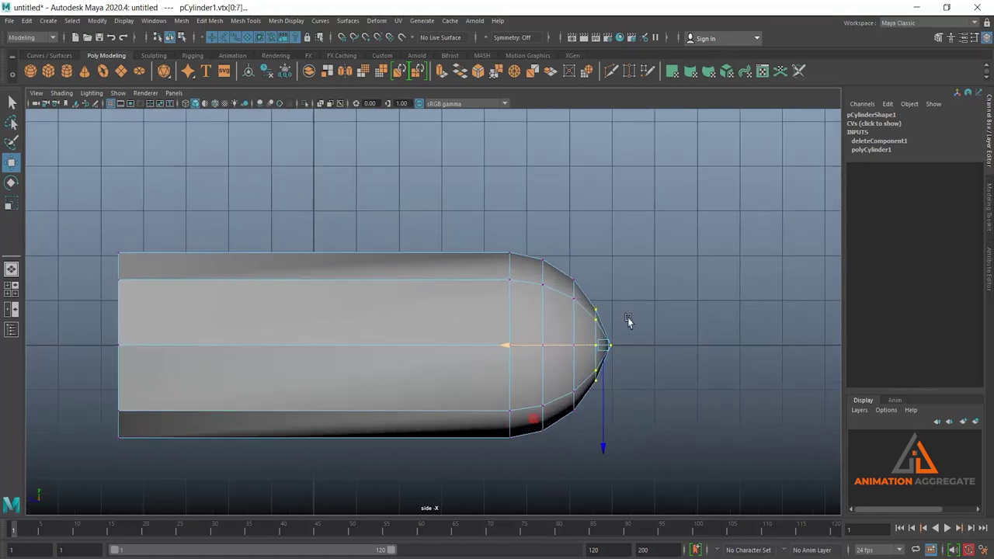
drag(641, 301, 602, 383)
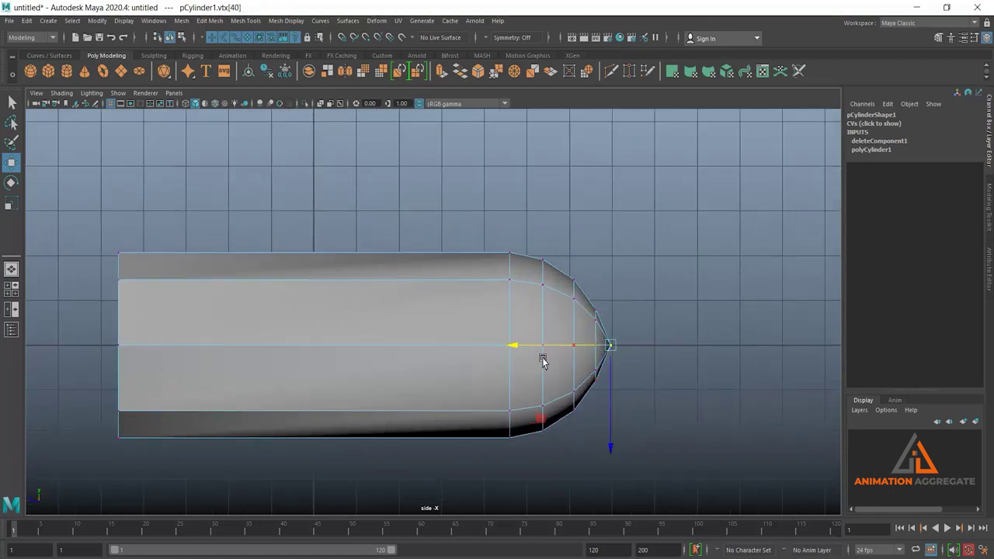
click(500, 351)
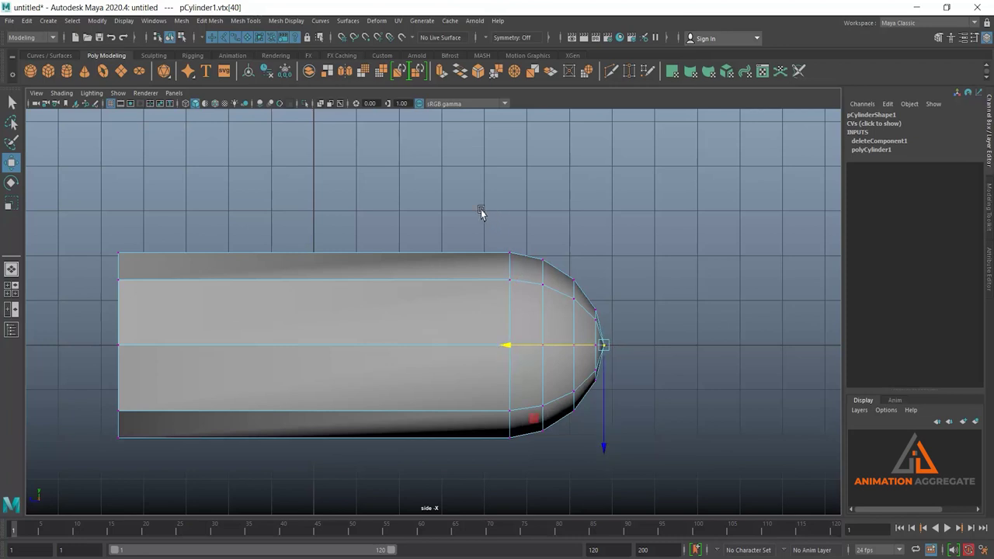
drag(482, 210, 650, 502)
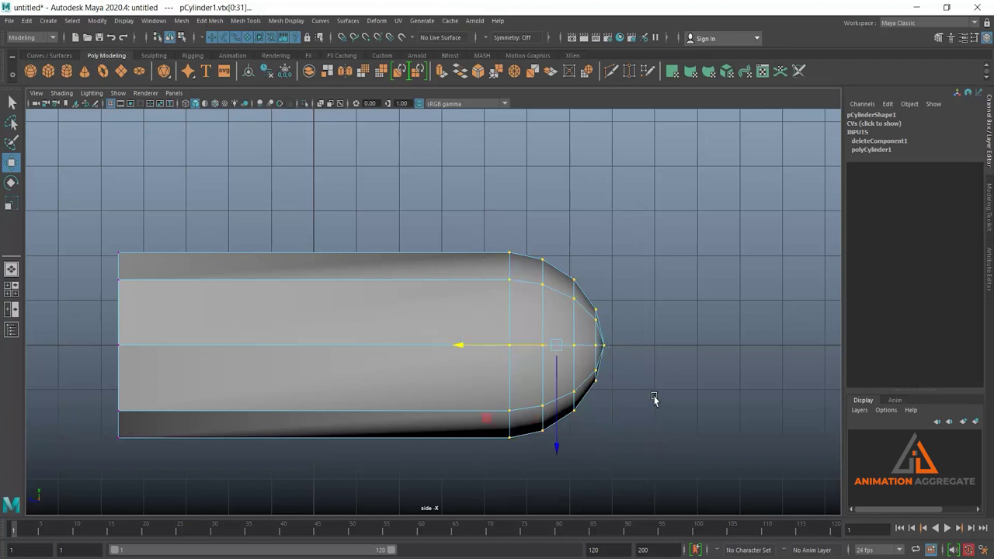
key(r)
drag(461, 351, 479, 348)
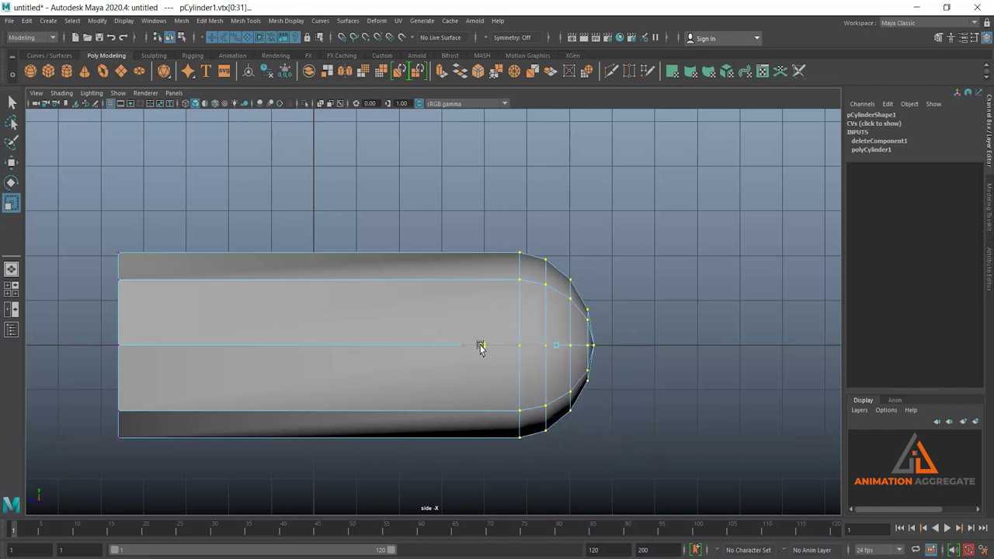
drag(480, 347, 482, 348)
right_drag(491, 273, 586, 230)
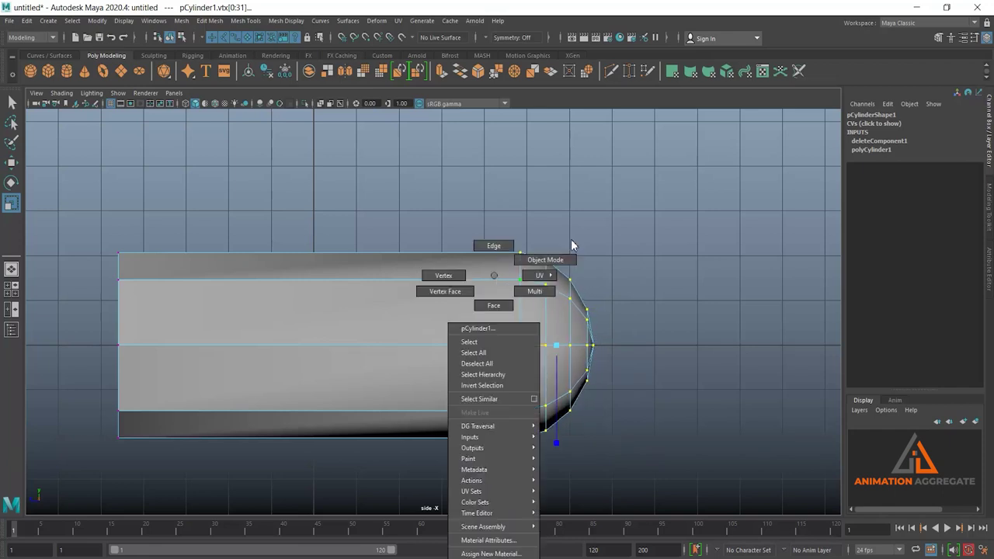
key(space)
key(space)
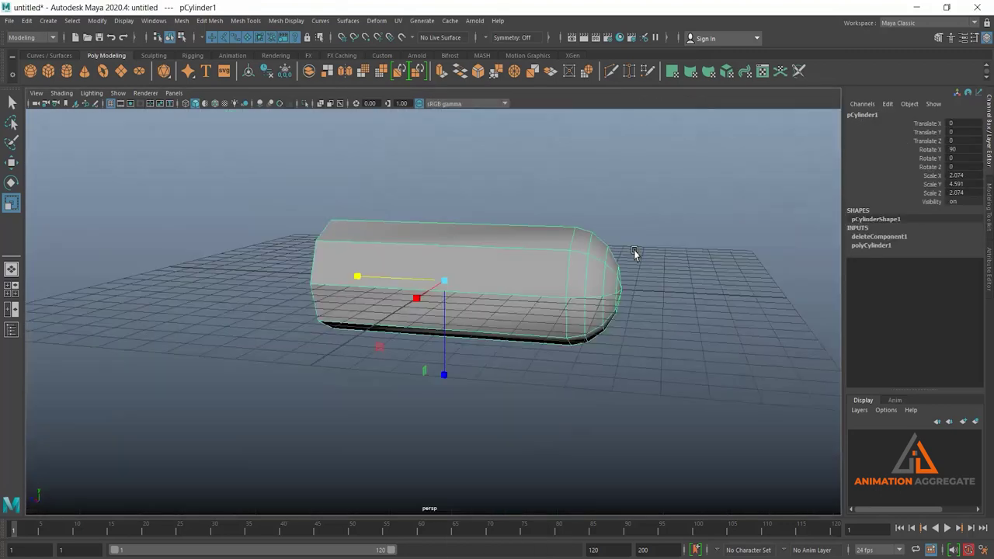
mouse_move(634, 251)
alt+mouse_down()
mouse_move(599, 288)
mouse_move(546, 277)
mouse_move(580, 296)
mouse_move(617, 273)
mouse_move(594, 262)
mouse_move(617, 264)
mouse_move(563, 287)
alt+mouse_up()
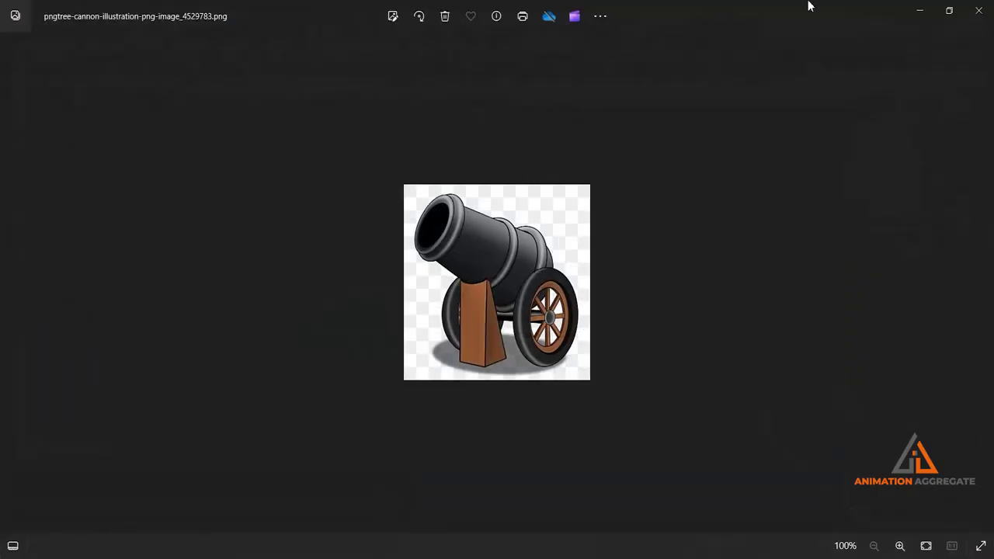
Return to Maya and select an edge running along the cylinder's length.
click(913, 8)
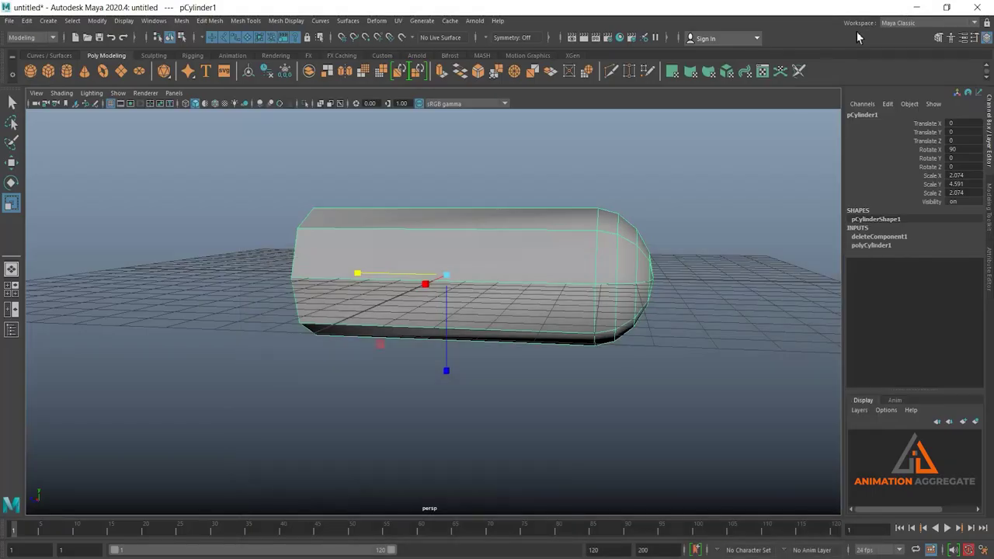
alt+drag(473, 285, 514, 225)
right_drag(514, 226, 515, 194)
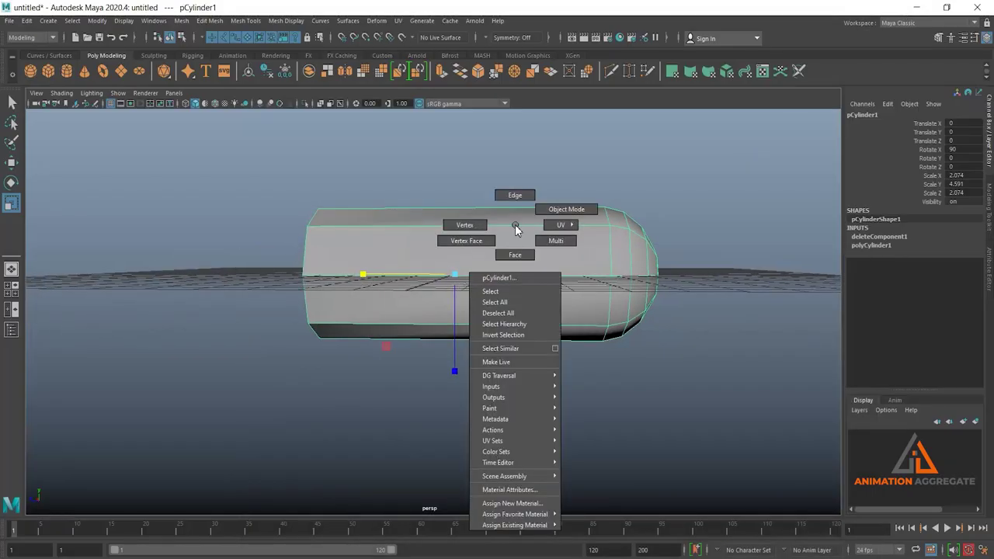
click(499, 224)
alt+drag(604, 189, 603, 200)
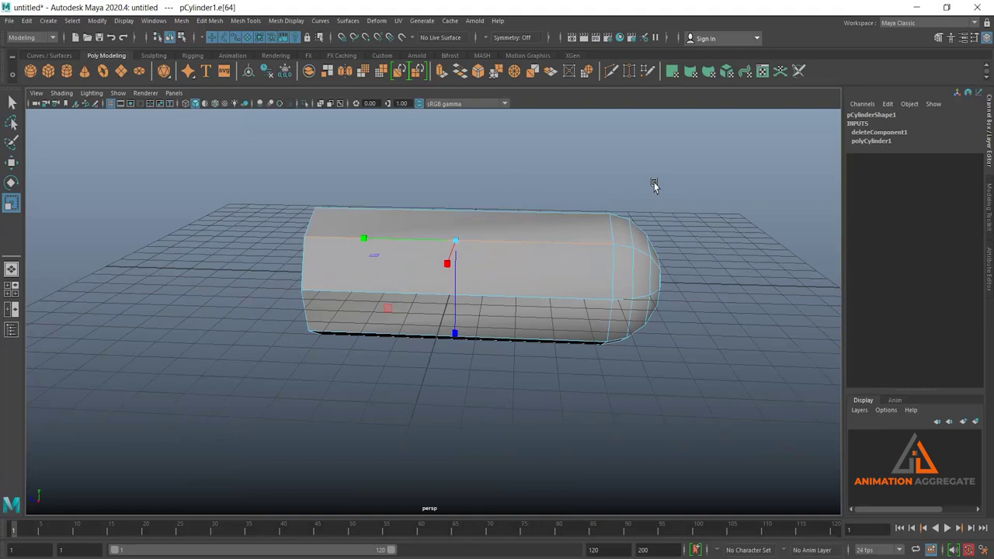
Show polyCylinder1's construction attributes in the Channel Box.
click(872, 141)
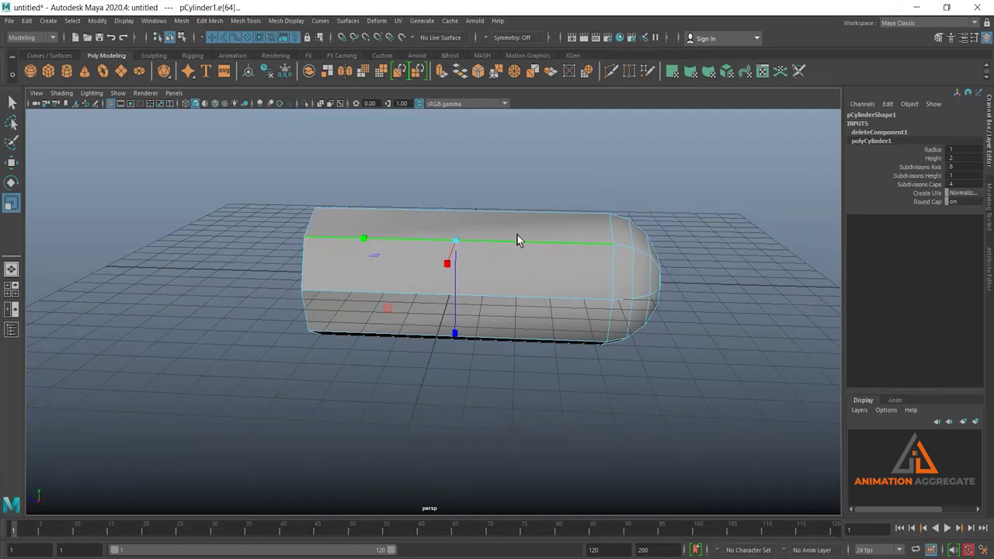
scroll(555, 230, up, 2)
alt+drag(556, 230, 471, 236)
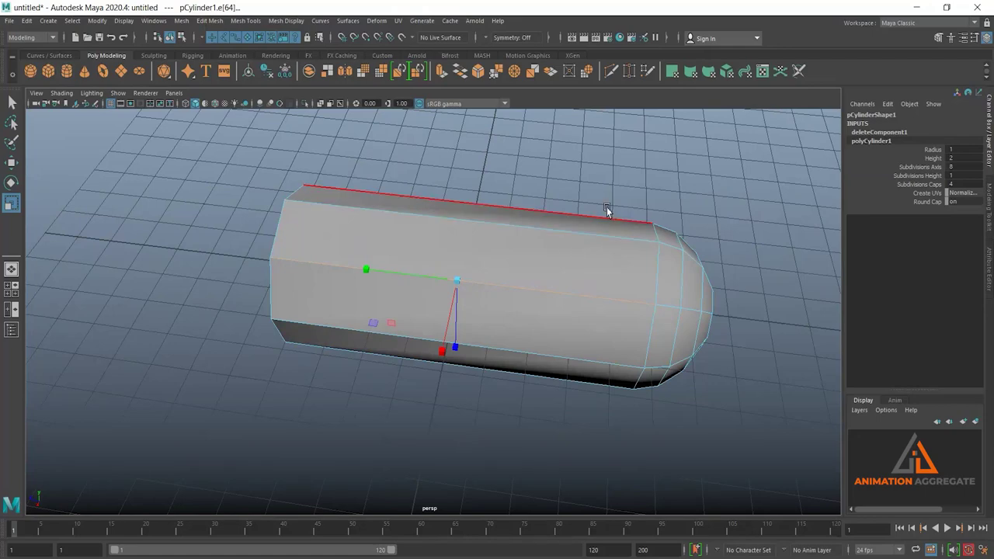
alt+drag(544, 251, 645, 227)
alt+drag(583, 298, 504, 259)
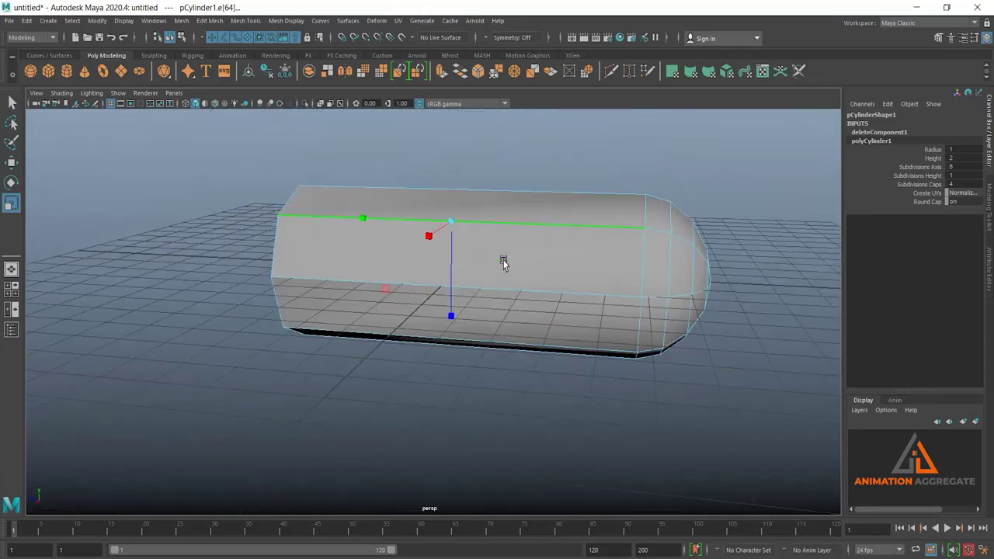
Insert an edge loop around the cylinder from the selected lengthwise edge.
ctrl+right_click(736, 157)
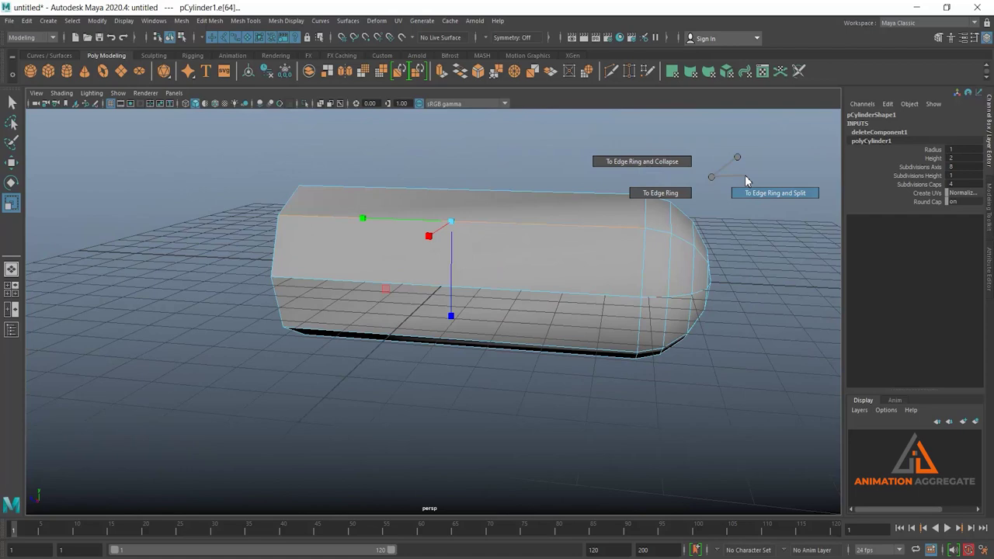
shift+right_drag(745, 181, 744, 175)
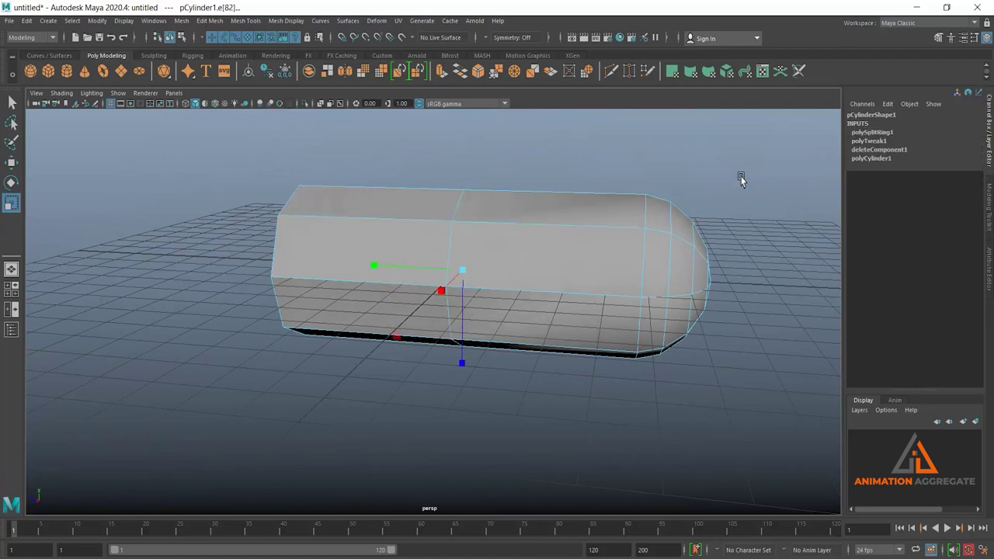
mouse_move(568, 244)
alt+mouse_down()
mouse_move(584, 233)
mouse_move(567, 223)
alt+mouse_up()
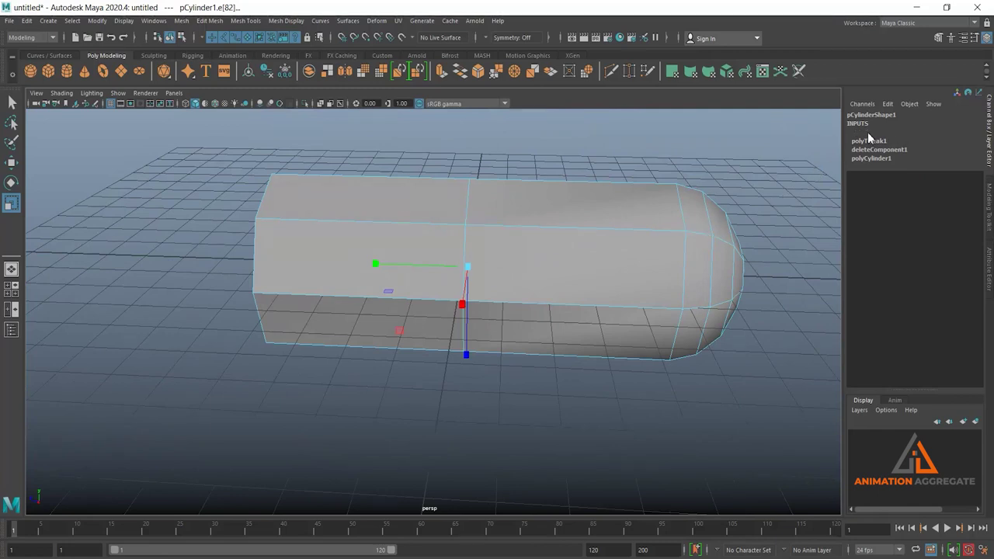
Set the split ring to Multi with 2 divisions, then return to object mode.
click(869, 133)
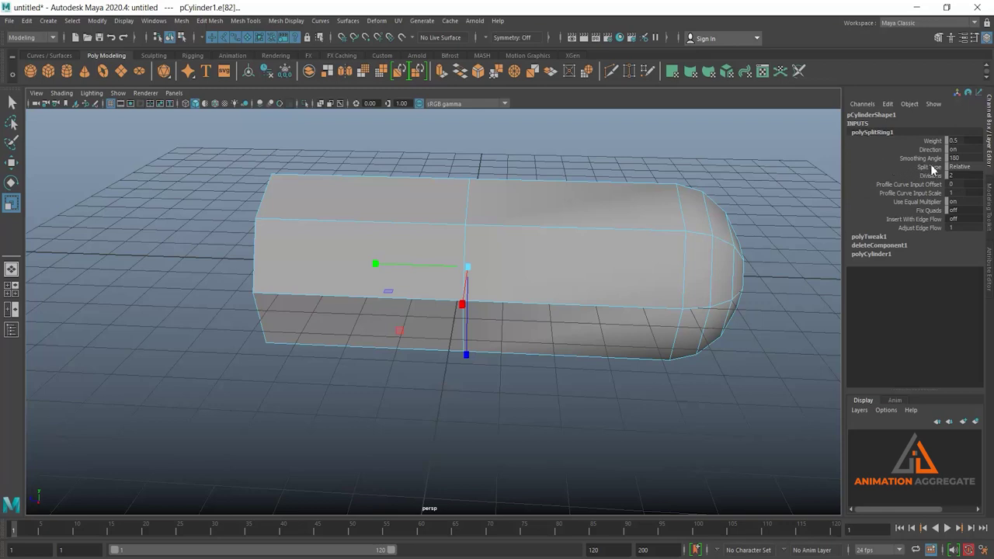
click(974, 169)
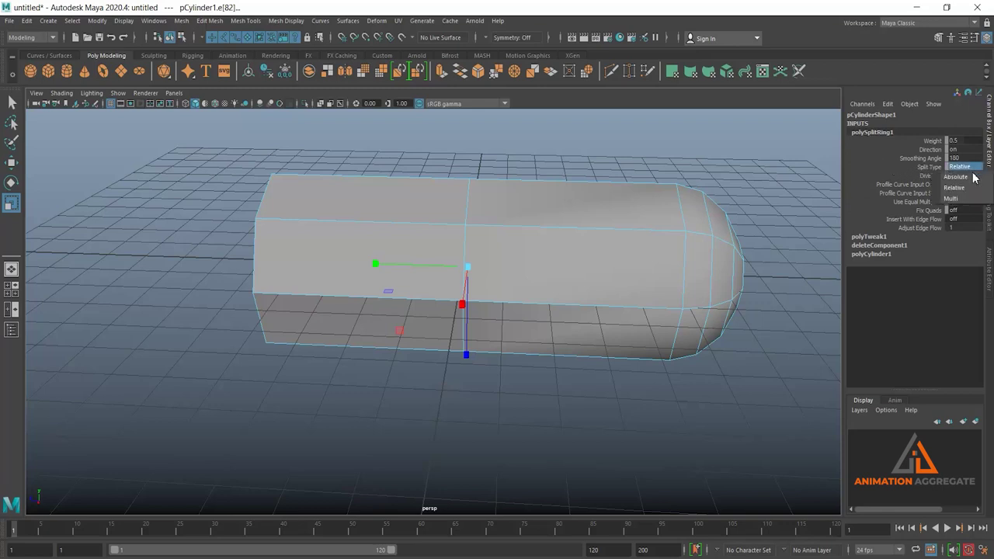
click(969, 199)
click(930, 177)
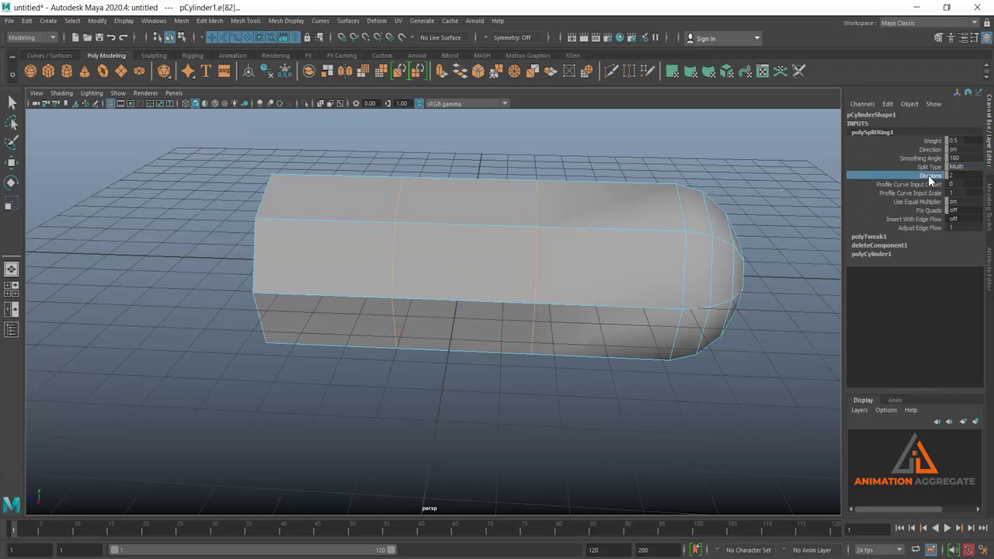
middle_drag(685, 144, 691, 142)
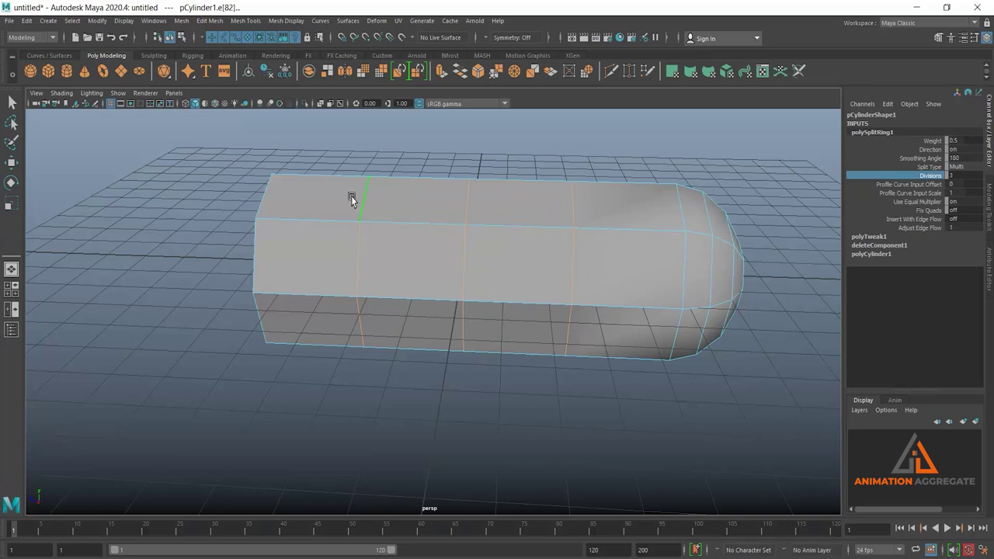
middle_drag(400, 211, 396, 213)
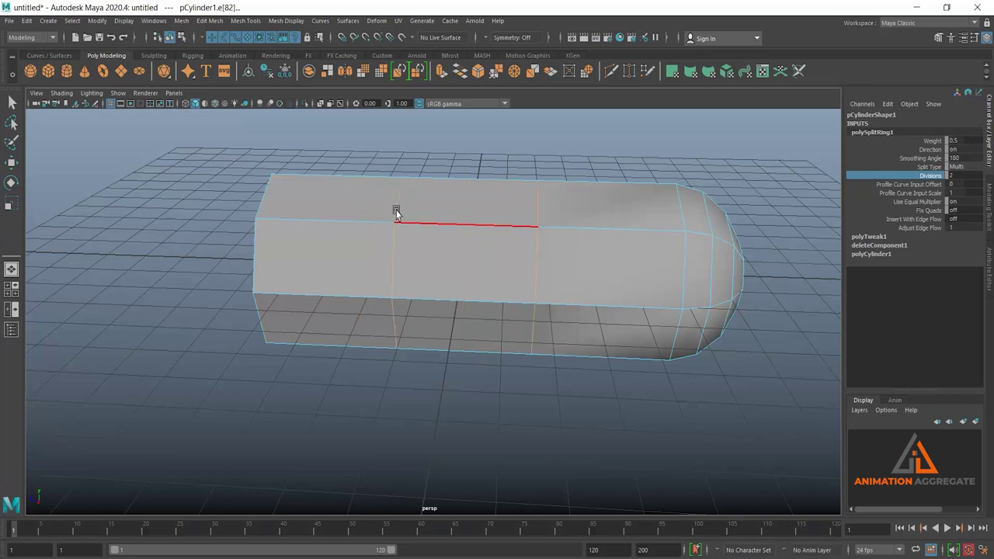
alt+drag(526, 251, 492, 237)
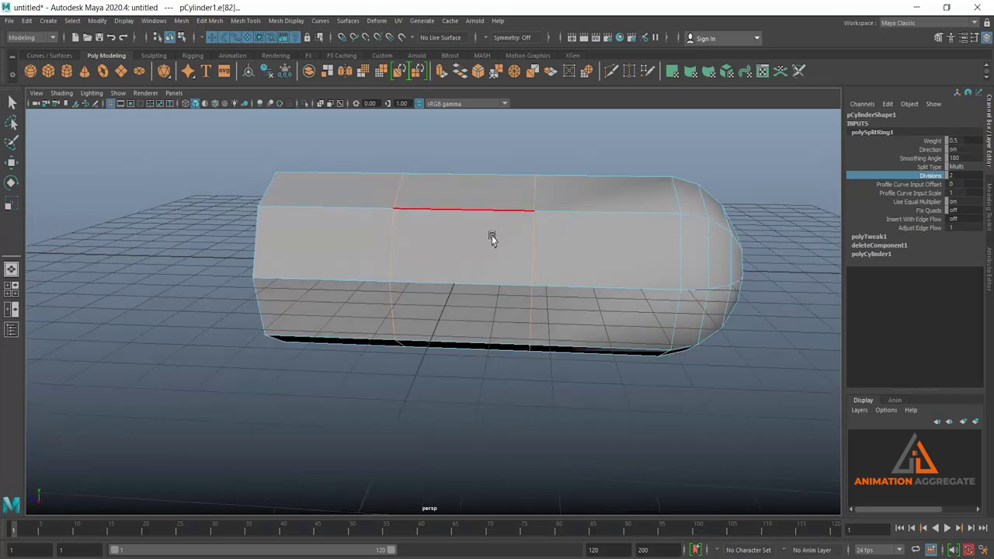
right_click(492, 196)
click(543, 180)
mouse_move(562, 260)
alt+mouse_down()
mouse_move(455, 248)
mouse_move(593, 243)
mouse_move(559, 286)
alt+mouse_up()
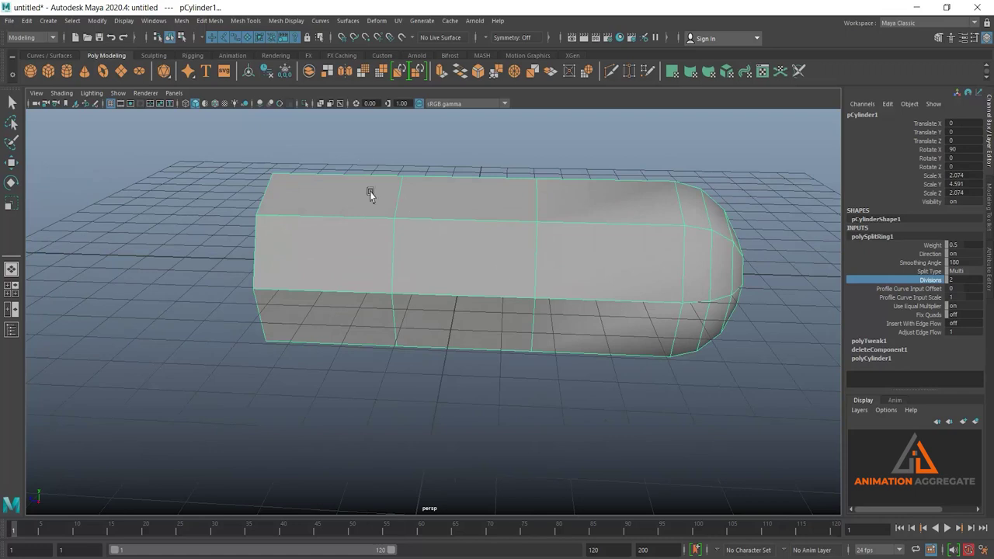
Add a lattice deformer around the barrel from the Deform menu.
click(379, 22)
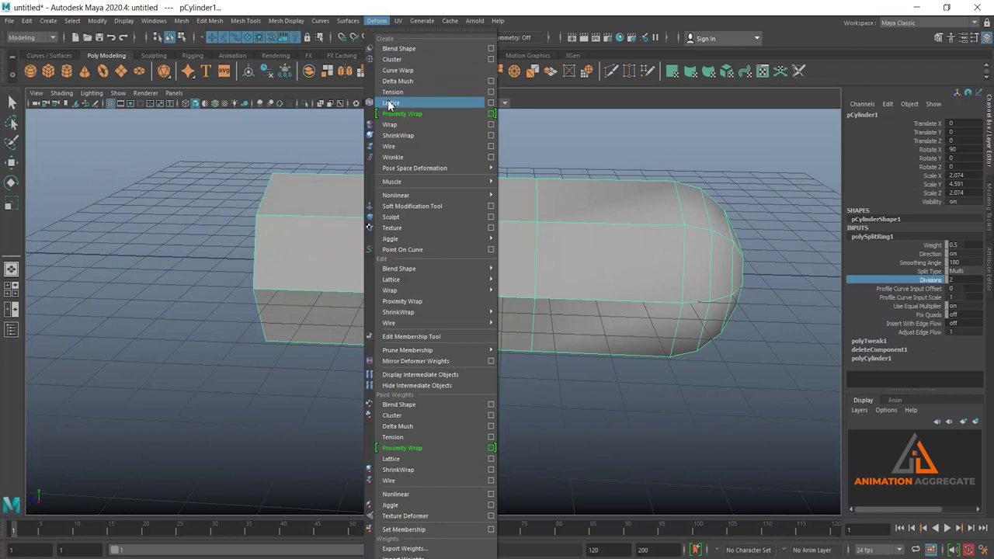
click(389, 104)
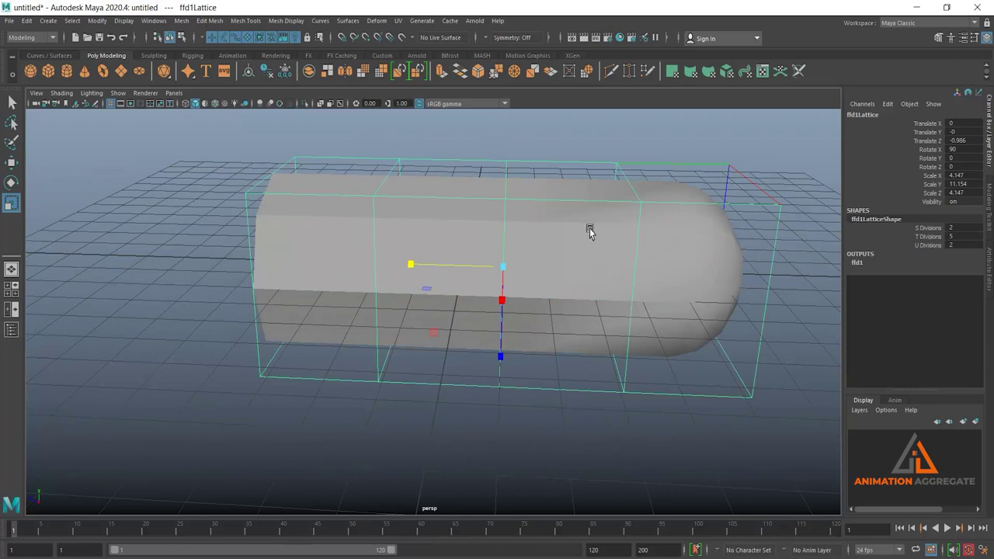
alt+drag(570, 306, 534, 283)
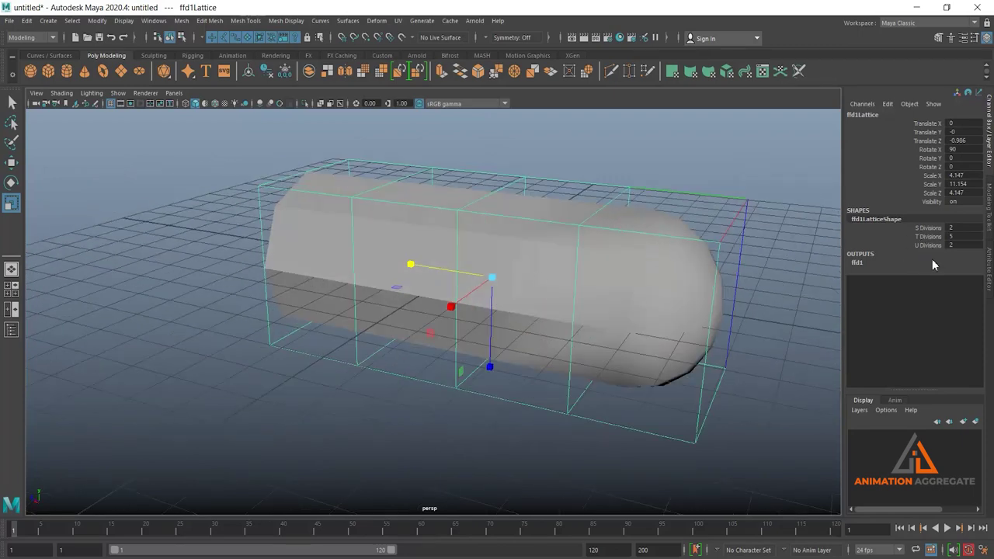
Set the ffd1 lattice divisions to S 2, T 5, U 2.
click(925, 237)
mouse_move(620, 258)
alt+mouse_down()
mouse_move(514, 244)
mouse_move(626, 248)
alt+mouse_up()
alt+drag(692, 256, 647, 259)
click(928, 227)
middle_drag(625, 235, 637, 230)
mouse_move(646, 295)
alt+mouse_down()
mouse_move(639, 279)
mouse_move(629, 306)
alt+mouse_up()
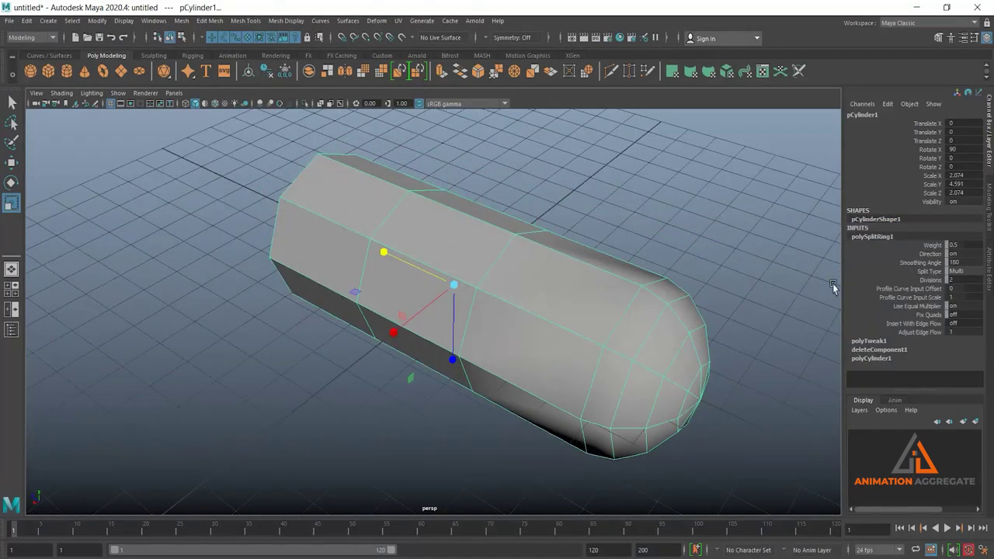
click(924, 245)
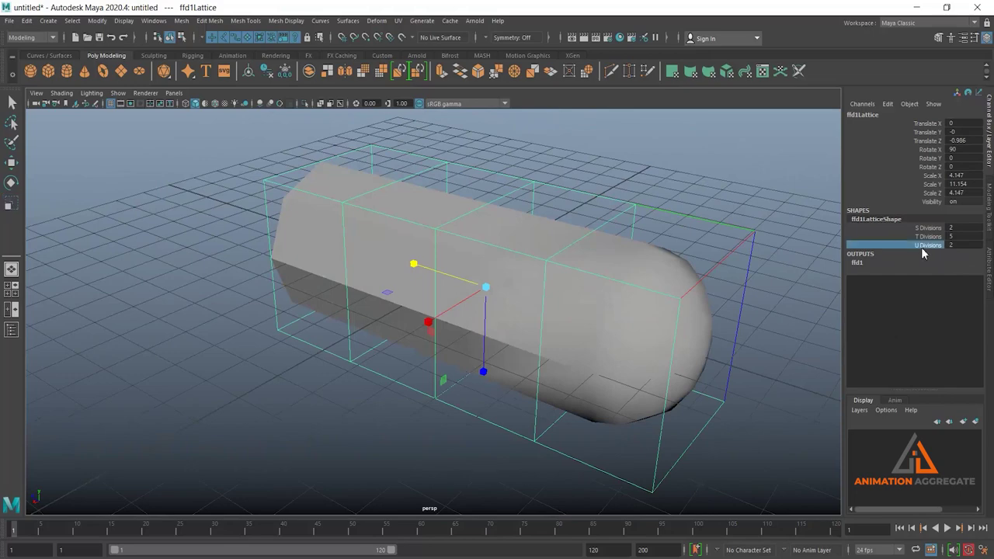
middle_drag(667, 223, 671, 221)
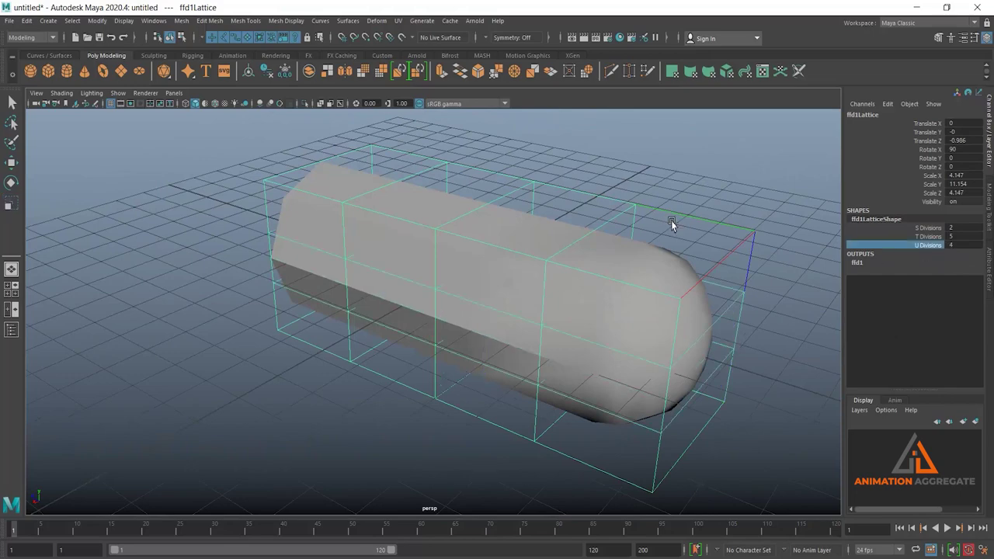
key(ctrl+z)
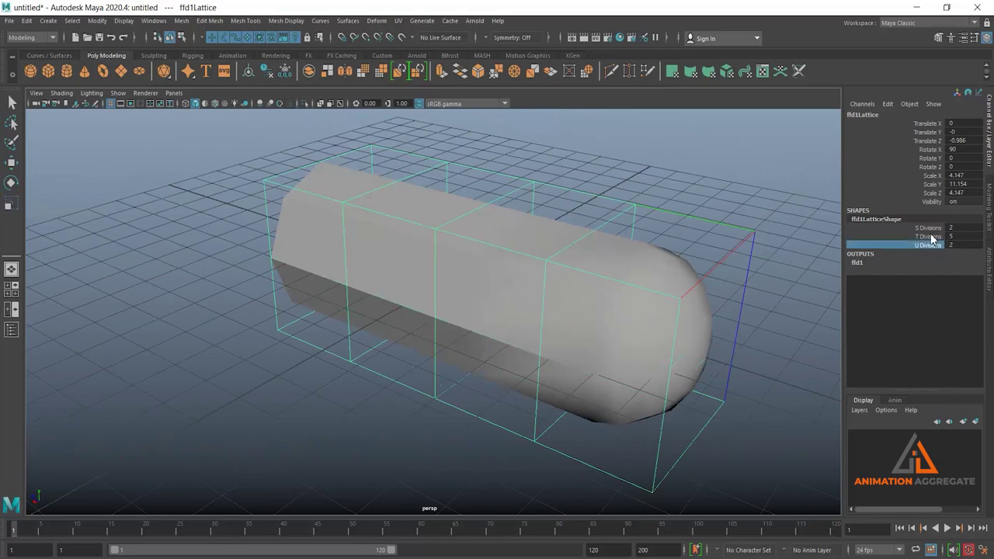
click(929, 237)
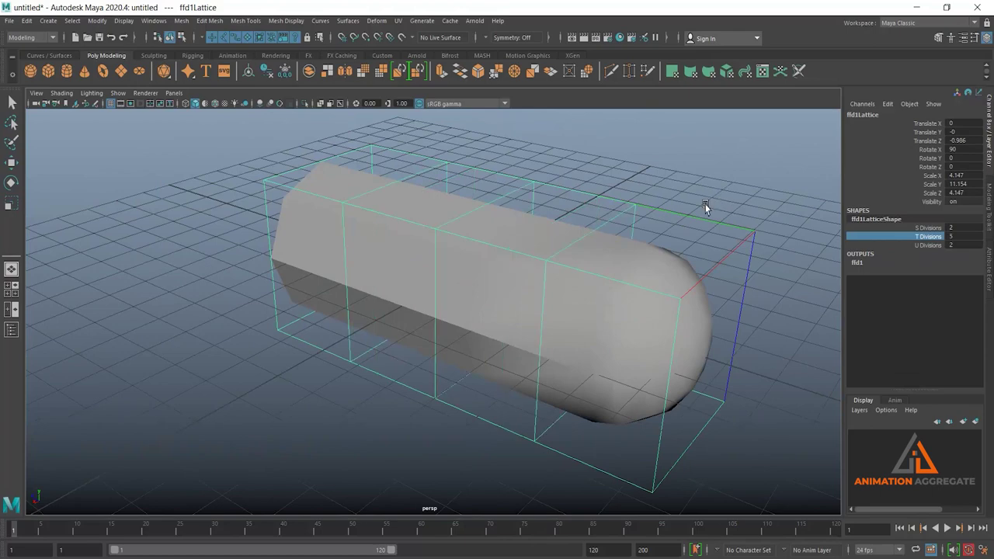
alt+drag(705, 207, 585, 235)
In a maximised side view, select all lattice points and scale the lattice up slightly.
key(space)
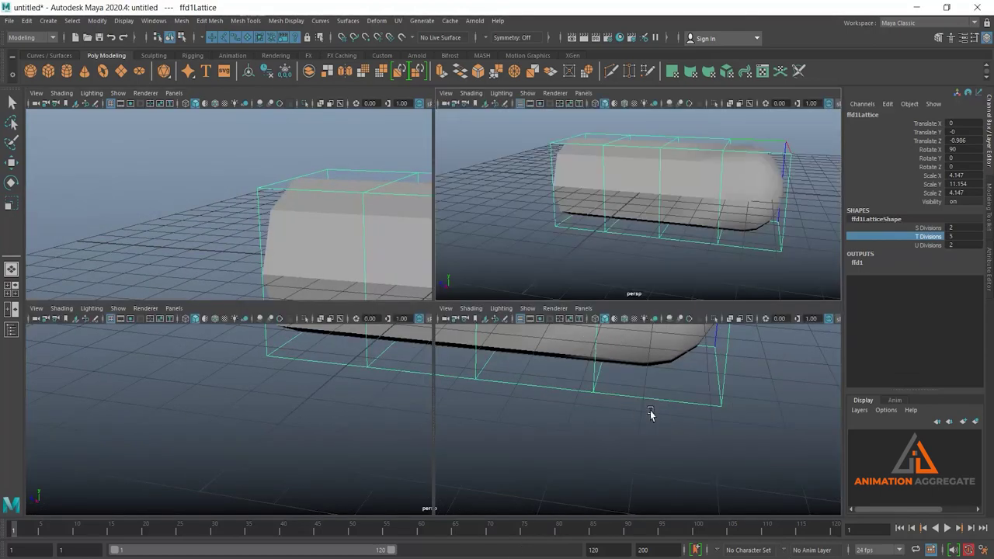
key(space)
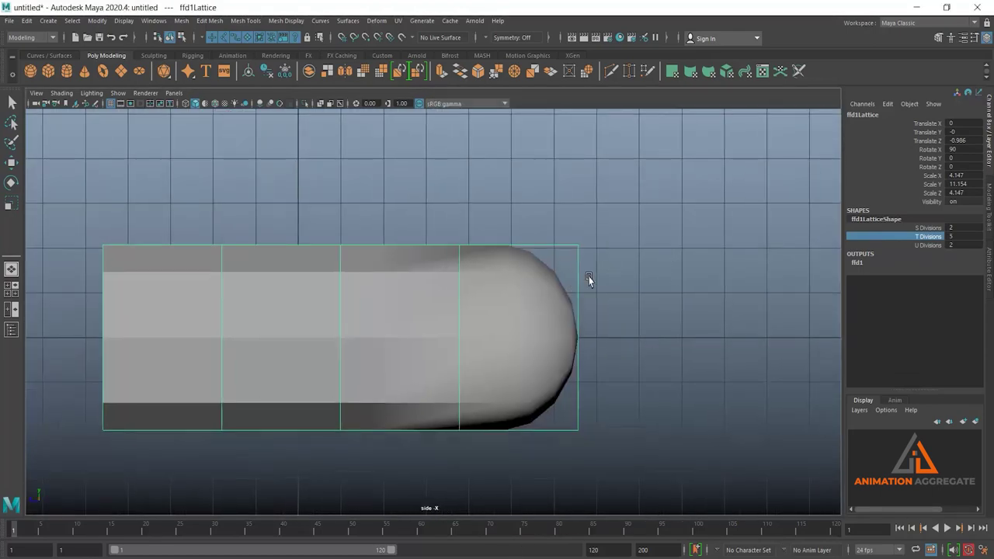
right_drag(629, 237, 630, 197)
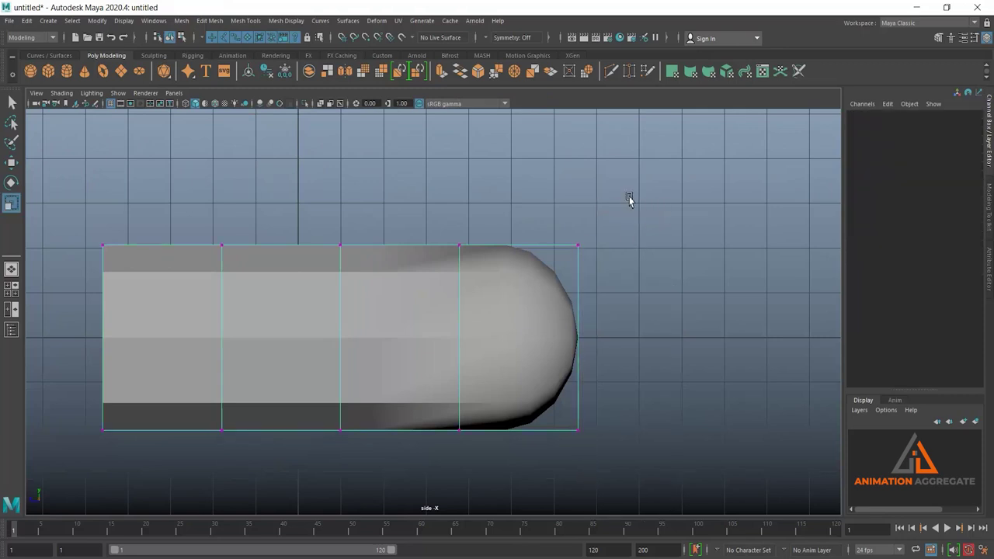
alt+middle_drag(488, 204, 497, 181)
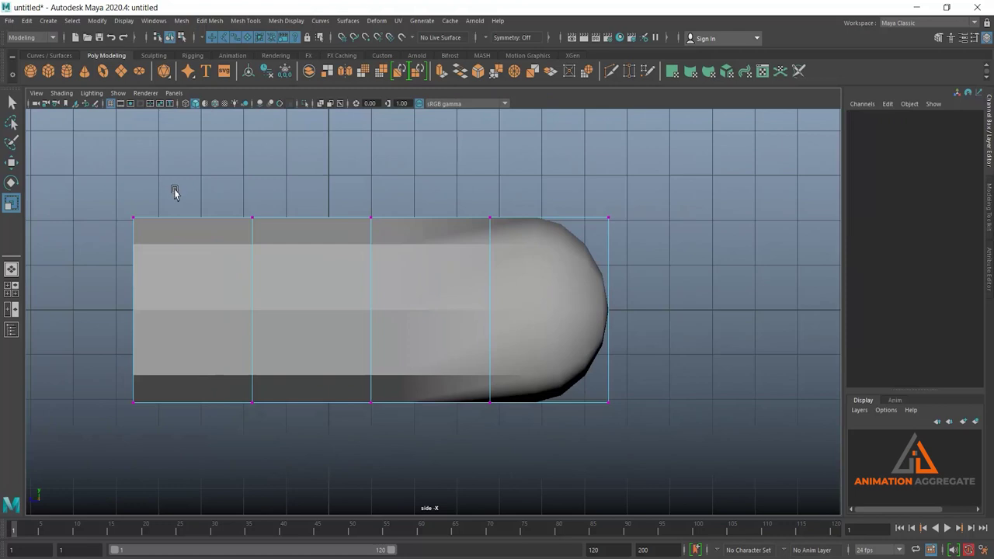
drag(191, 164, 680, 432)
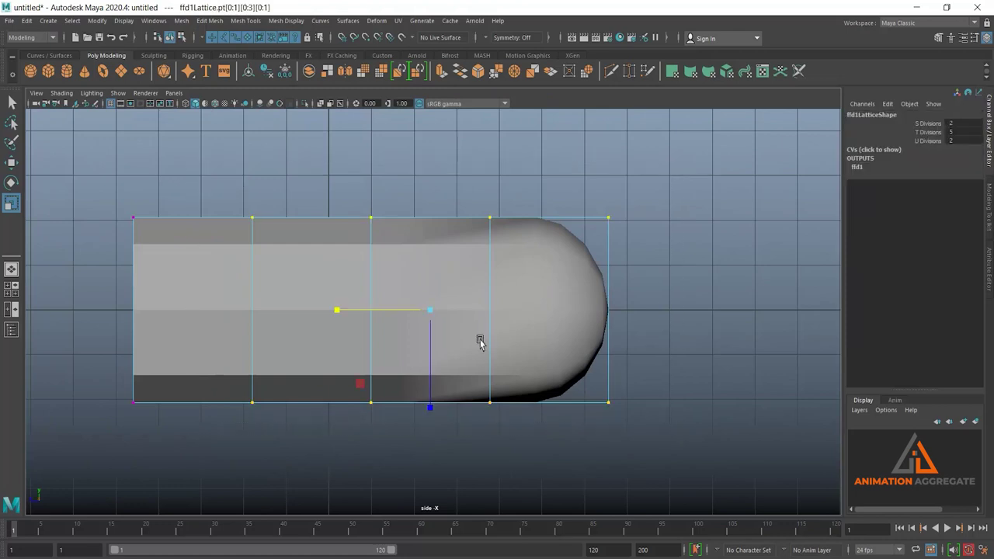
drag(430, 311, 439, 311)
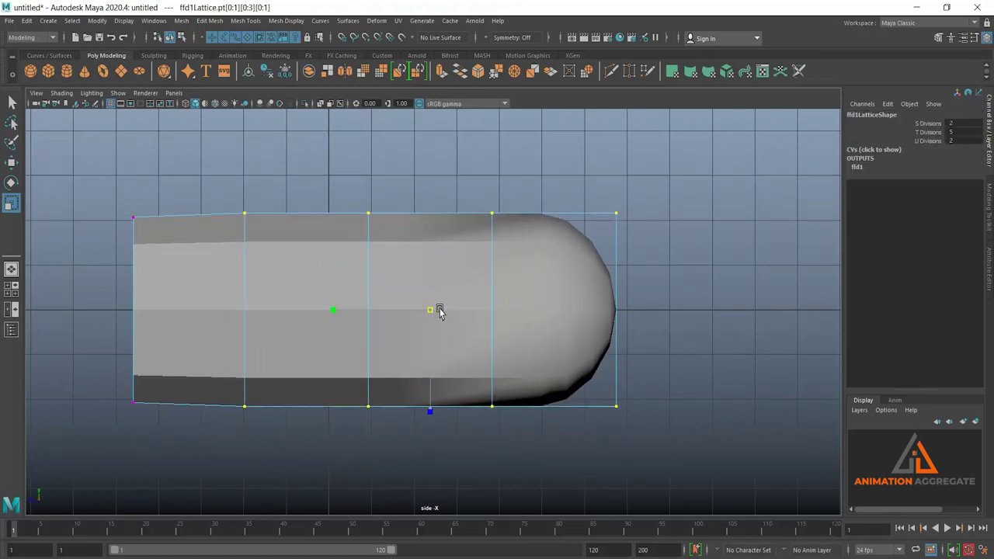
Enlarge the right three lattice columns, making the rightmost column tallest.
drag(328, 162, 748, 459)
drag(492, 310, 502, 315)
drag(443, 167, 701, 461)
drag(564, 316, 562, 312)
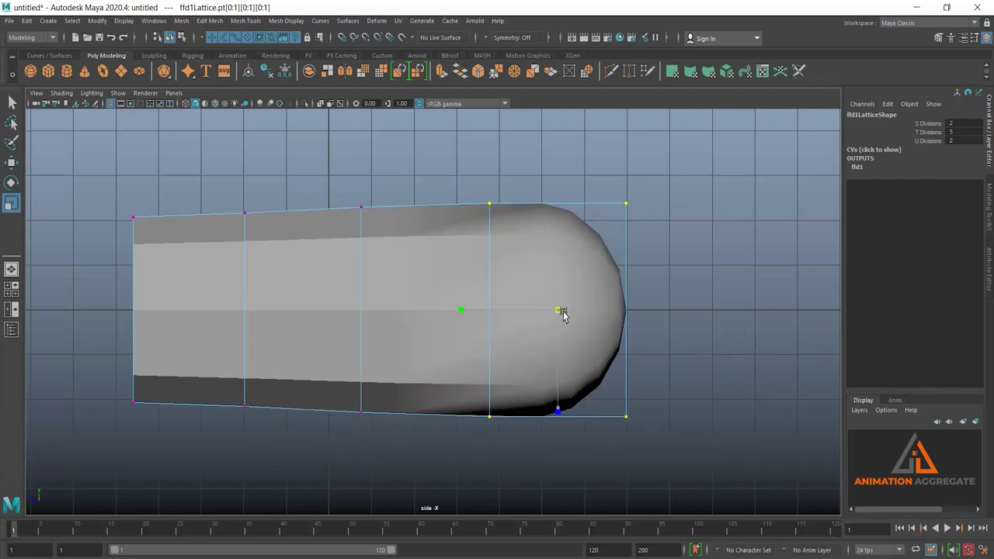
drag(588, 146, 739, 477)
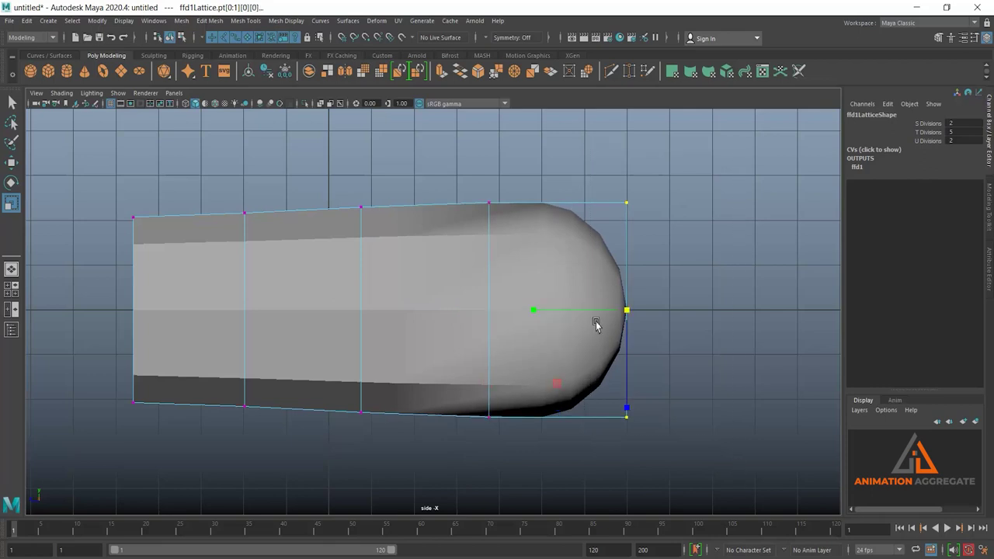
drag(626, 310, 639, 310)
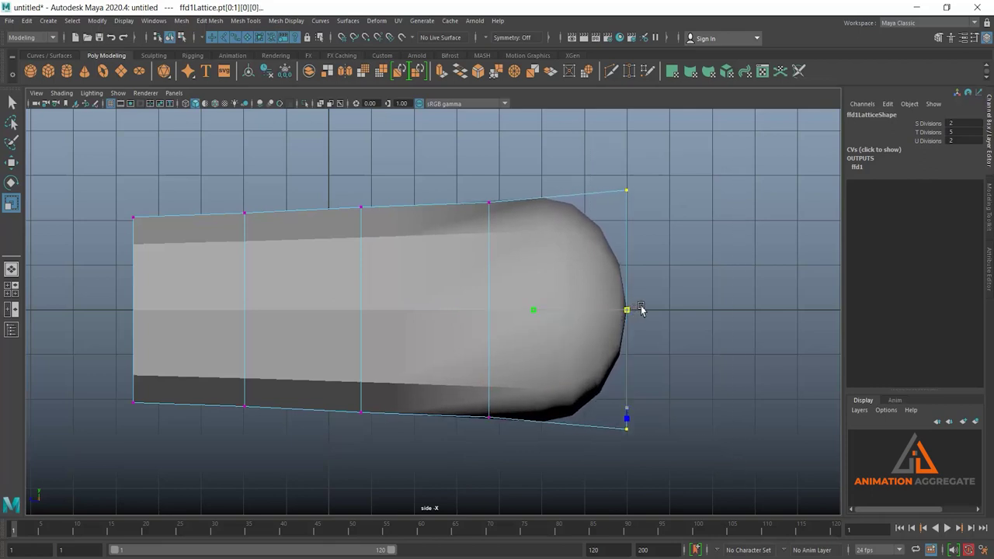
drag(434, 153, 549, 515)
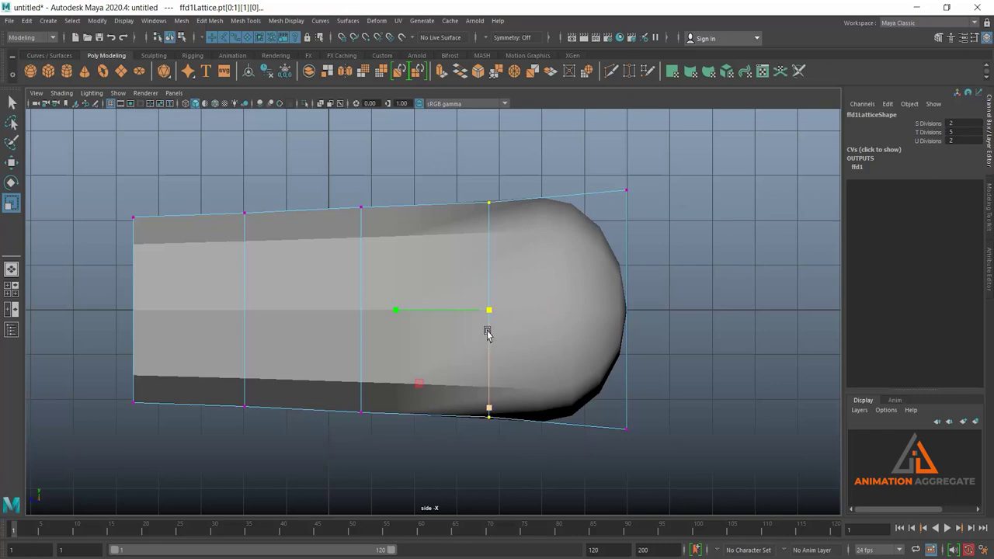
drag(354, 148, 721, 470)
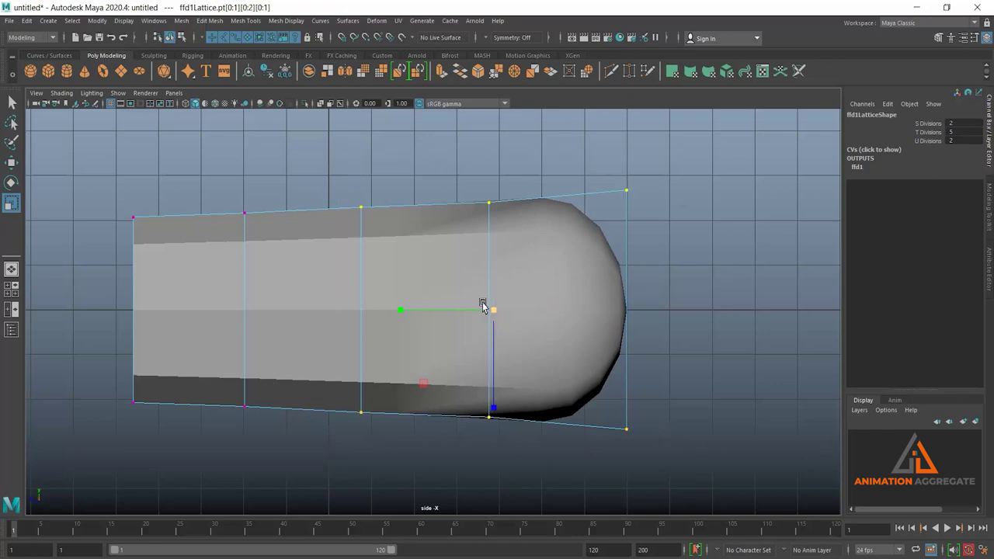
drag(493, 308, 505, 306)
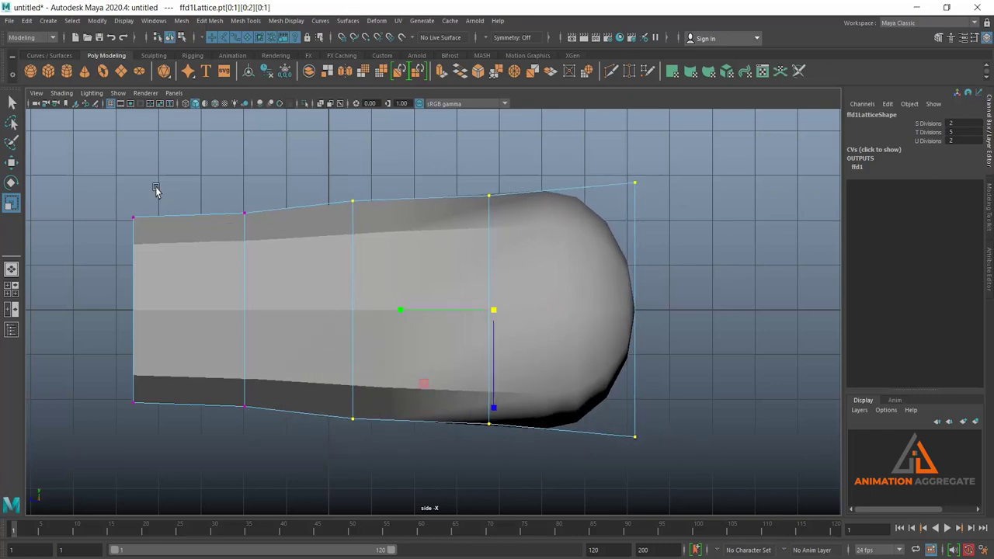
Widen the second and middle lattice columns slightly to smooth the taper.
drag(177, 169, 337, 466)
drag(242, 310, 248, 308)
drag(316, 151, 396, 489)
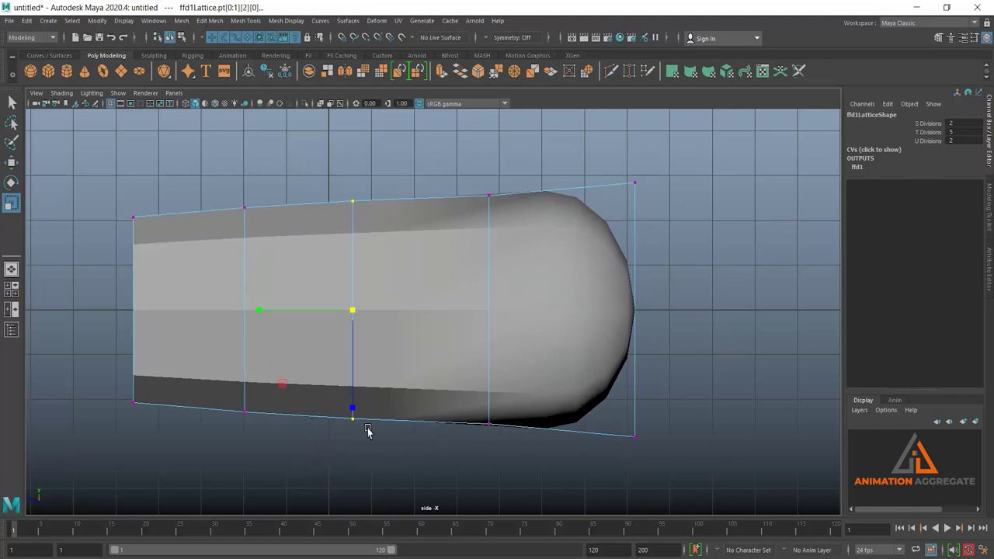
drag(349, 313, 349, 313)
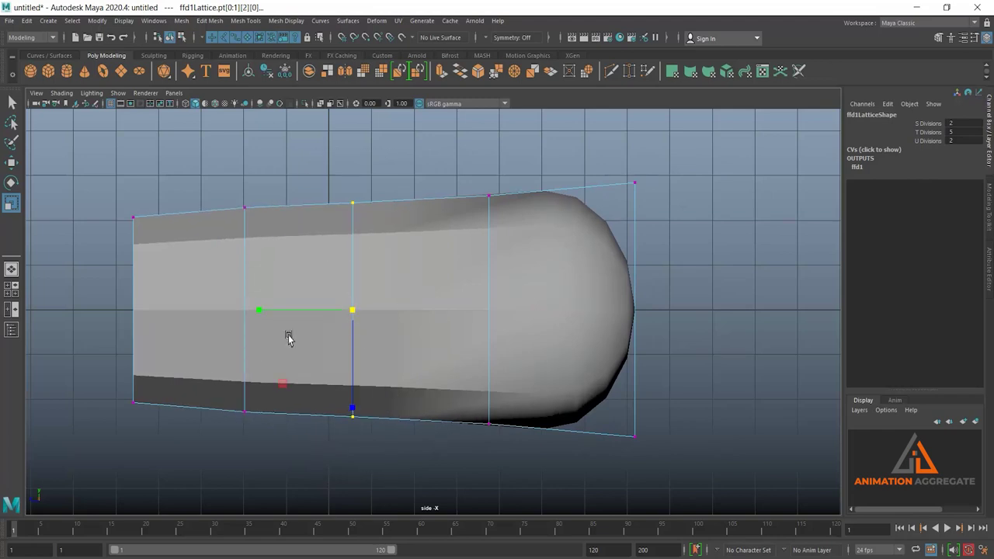
drag(186, 333, 271, 481)
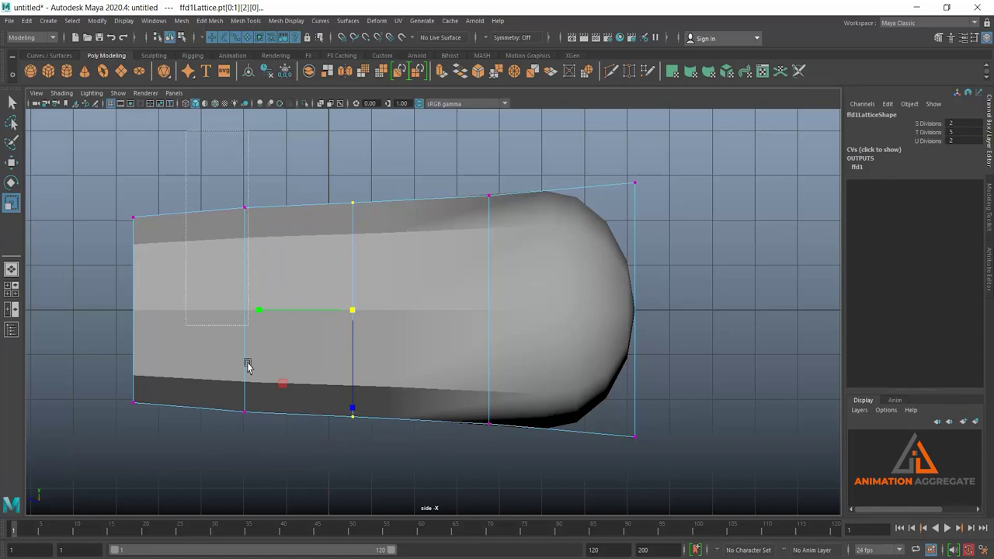
click(242, 310)
Select the cylinder and delete its history to bake the ffd1 lattice taper into the mesh.
key(space)
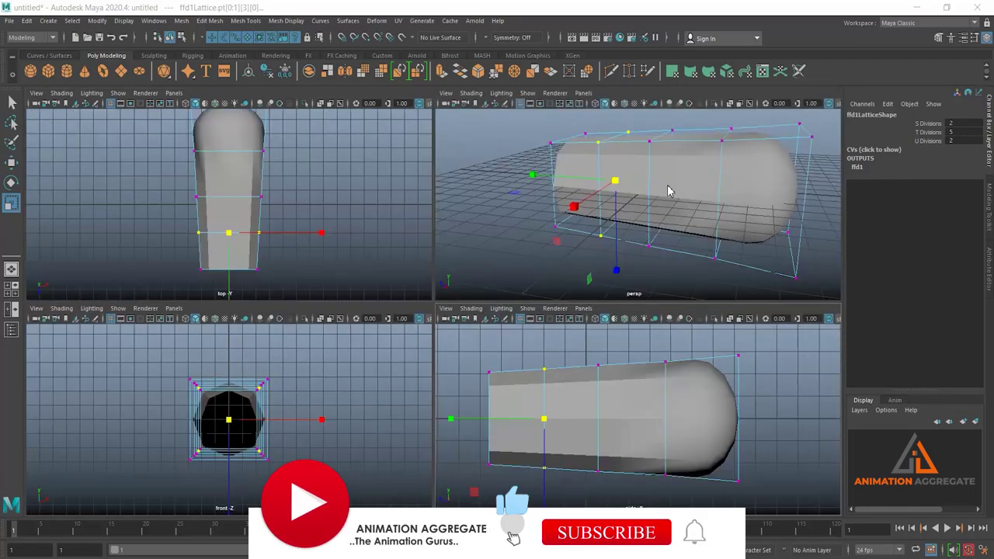
key(space)
mouse_move(561, 247)
alt+mouse_down()
mouse_move(595, 258)
mouse_move(701, 246)
alt+mouse_up()
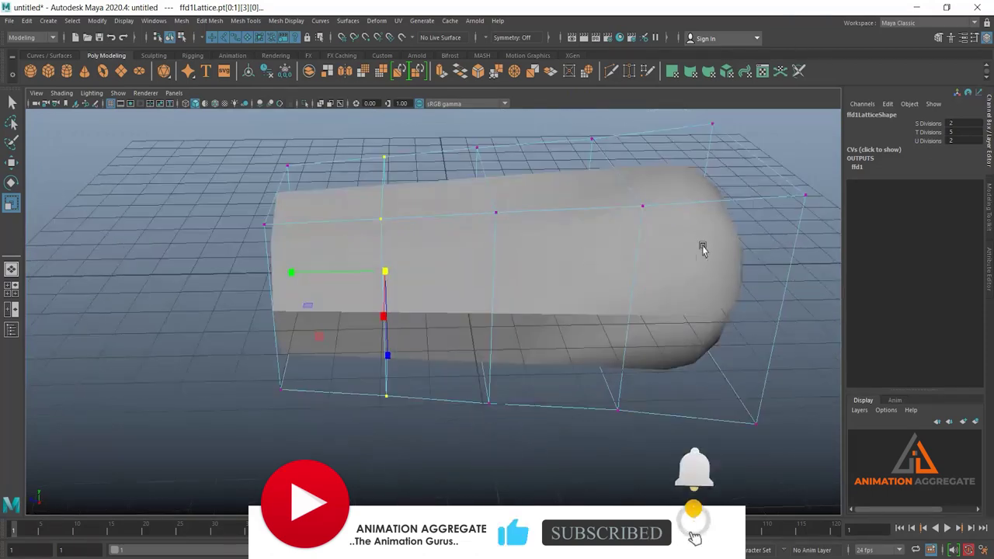
click(706, 260)
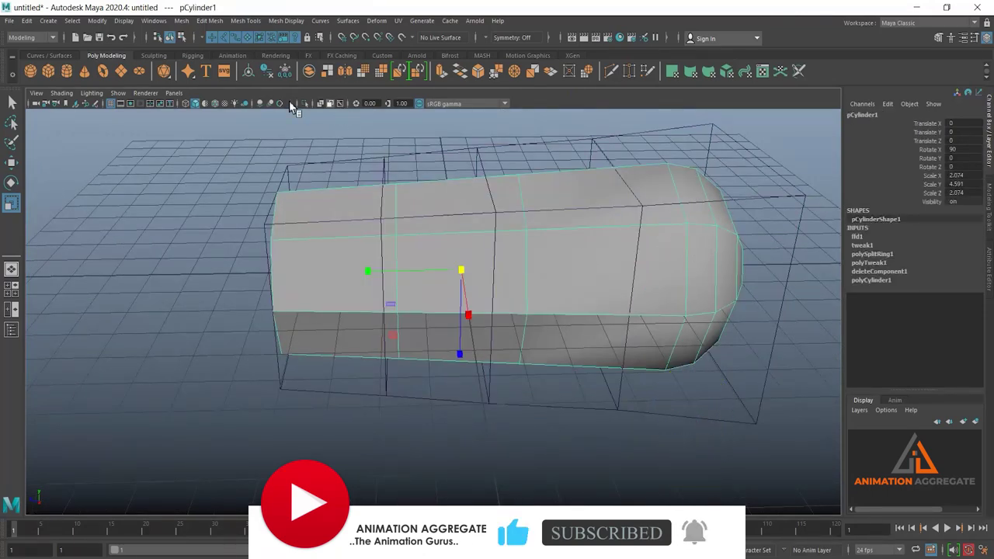
click(26, 20)
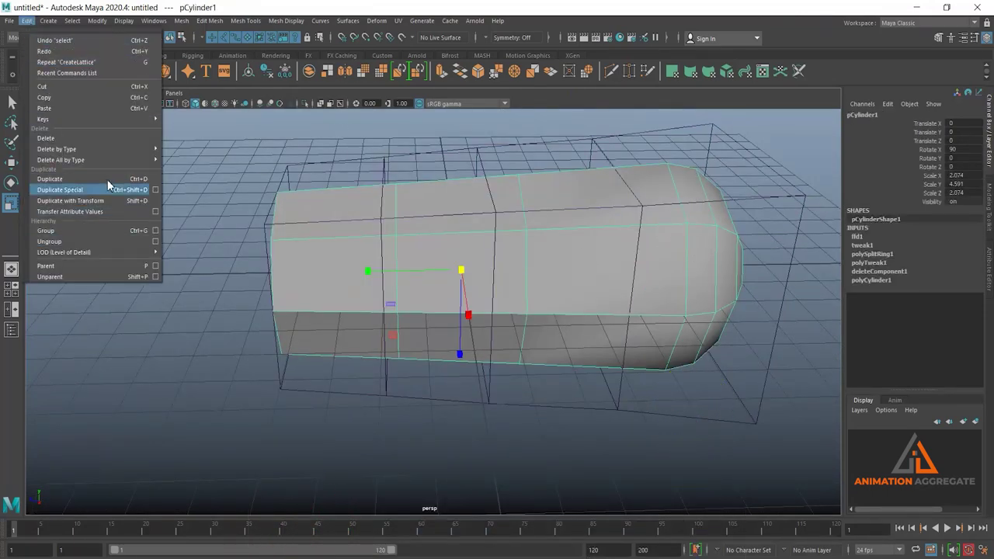
mouse_move(78, 150)
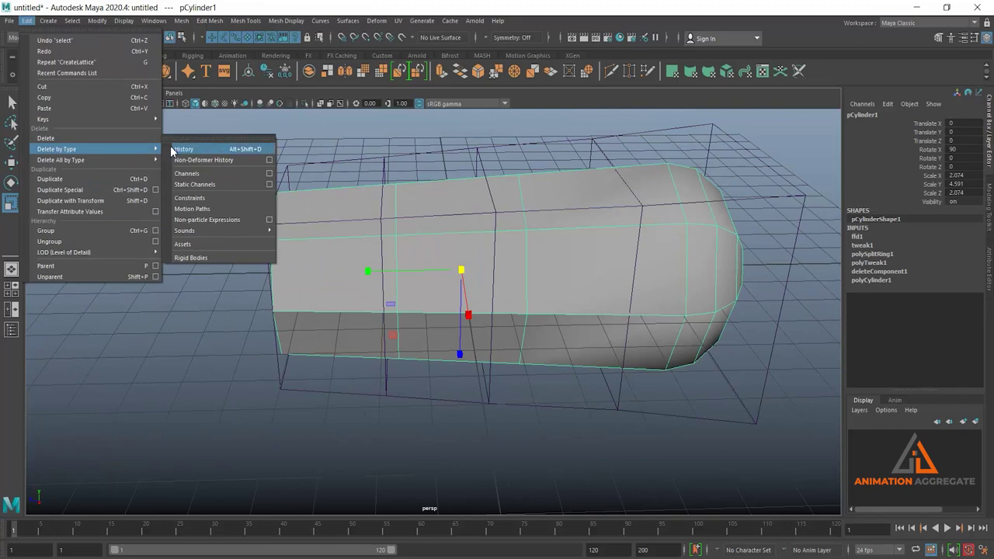
click(184, 148)
mouse_move(612, 313)
alt+mouse_down()
mouse_move(572, 288)
mouse_move(468, 266)
mouse_move(539, 272)
alt+mouse_up()
right_drag(483, 243, 555, 191)
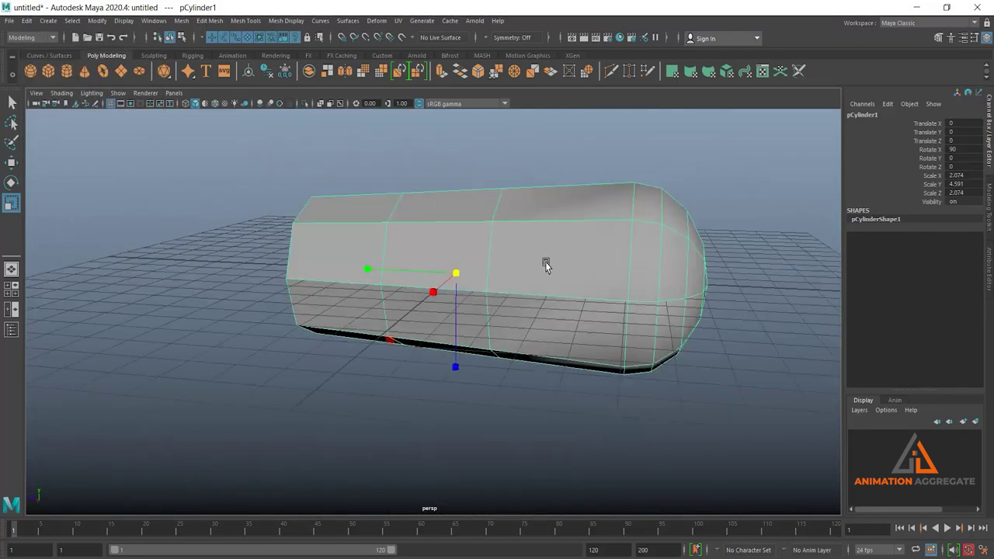
Enter vertex mode and scale the cylinder's middle vertex ring outward.
mouse_move(608, 302)
alt+mouse_down()
mouse_move(528, 267)
mouse_move(560, 302)
mouse_move(648, 291)
mouse_move(572, 299)
mouse_move(537, 284)
alt+mouse_up()
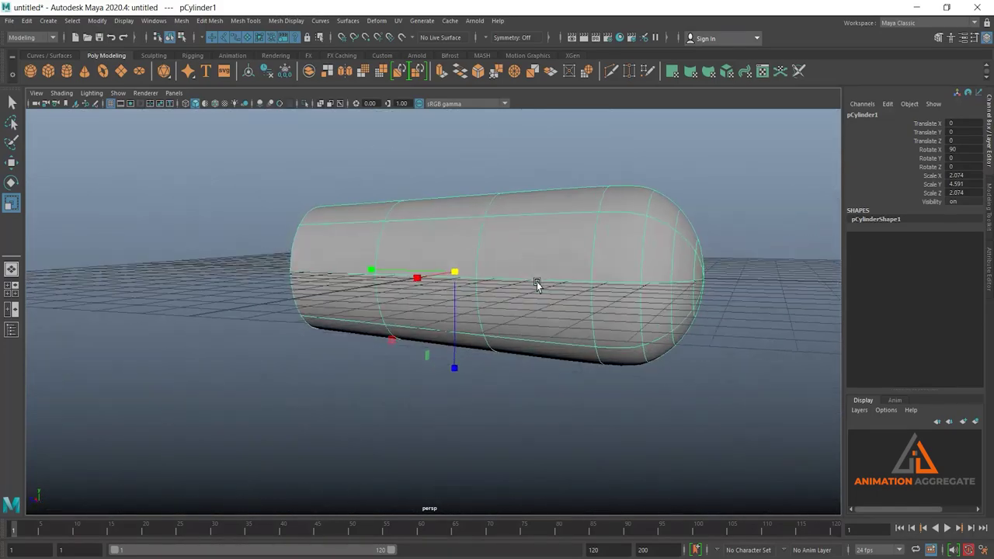
alt+drag(615, 331, 585, 288)
right_click(636, 256)
right_drag(635, 257, 585, 254)
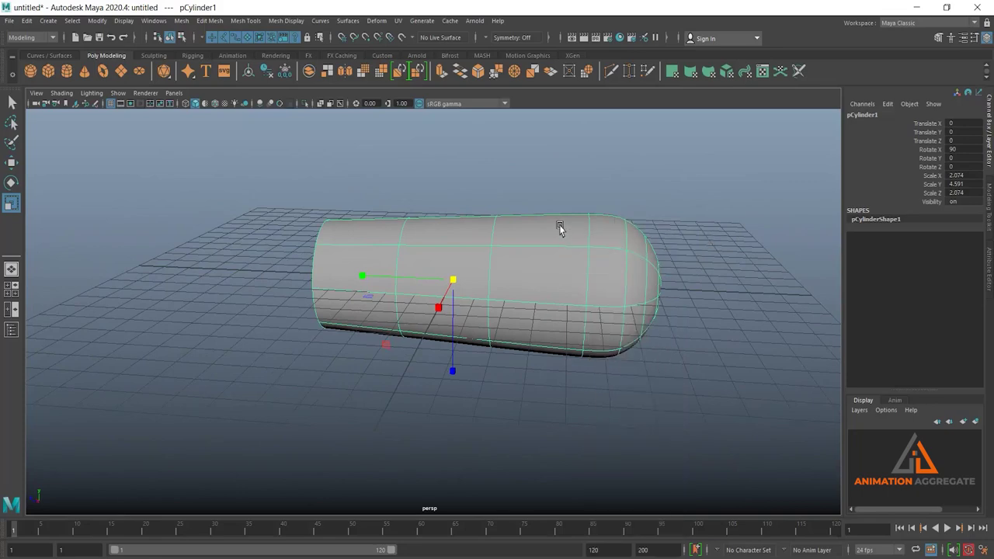
drag(544, 155, 672, 443)
mouse_move(637, 355)
alt+mouse_down()
mouse_move(626, 286)
mouse_move(497, 223)
alt+mouse_up()
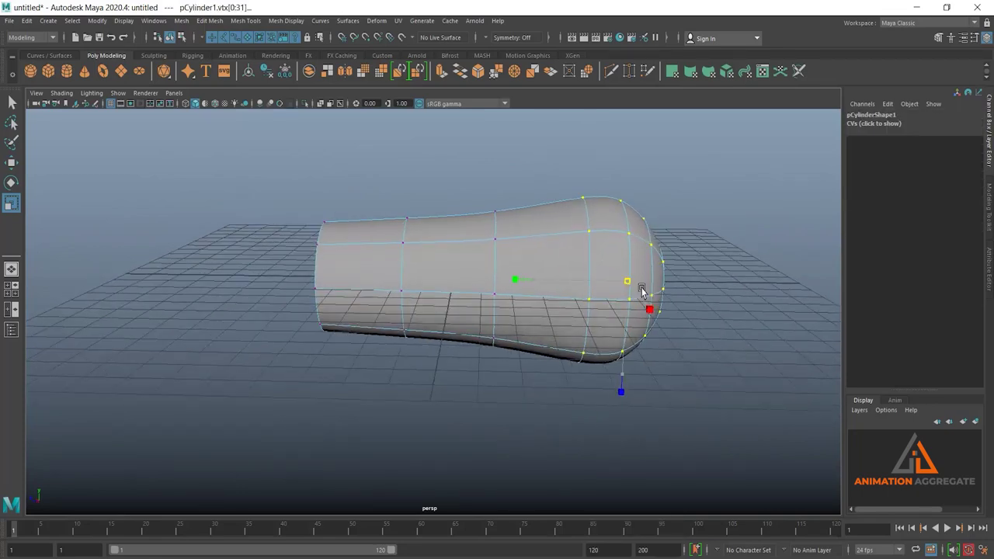
drag(461, 164, 527, 396)
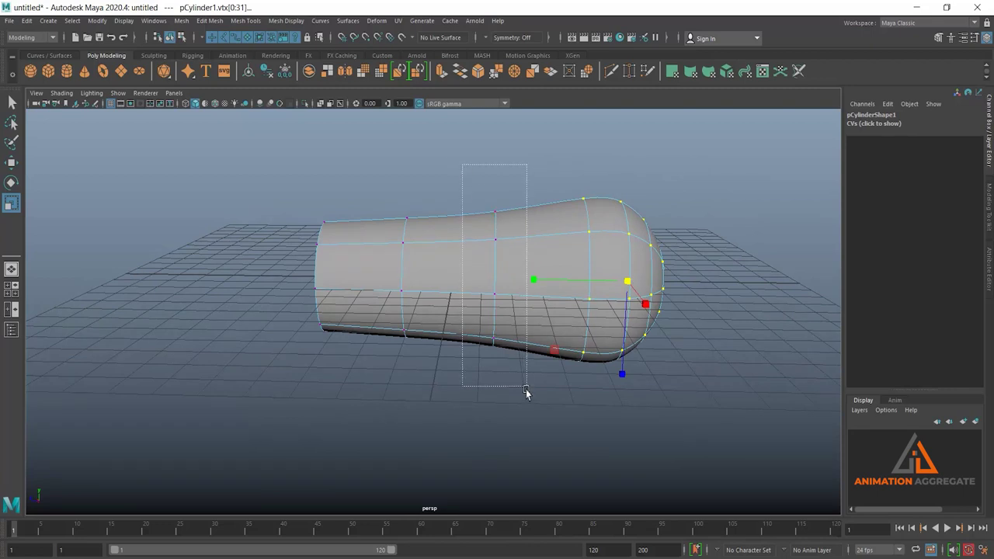
drag(500, 284, 497, 282)
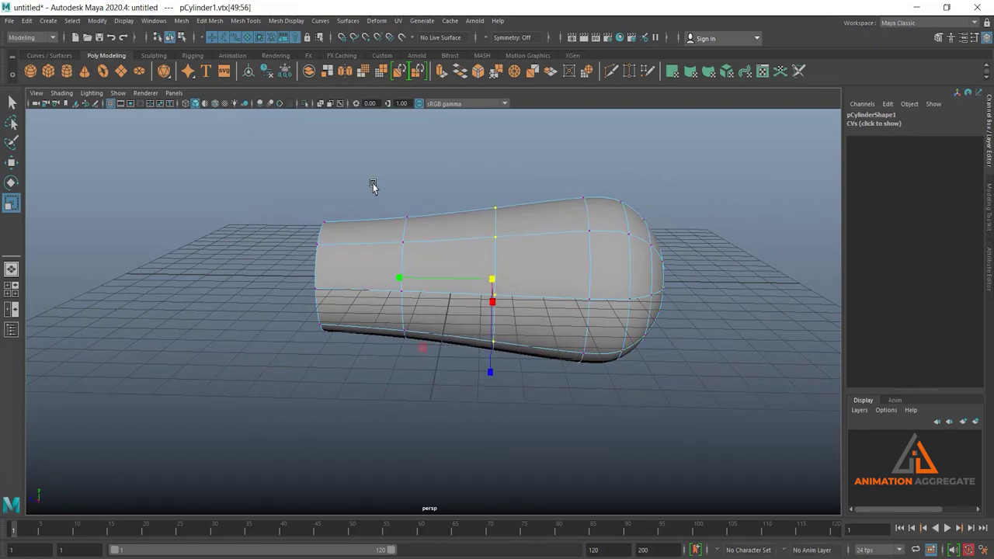
Select further vertex rings and stretch the wide end's vertices into a rounded bulge.
drag(374, 183, 439, 407)
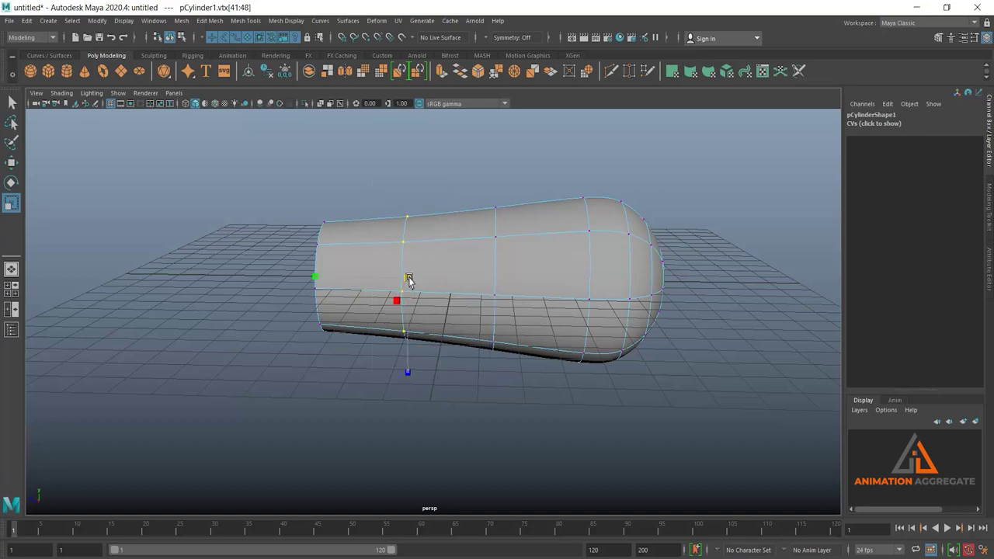
drag(458, 144, 529, 396)
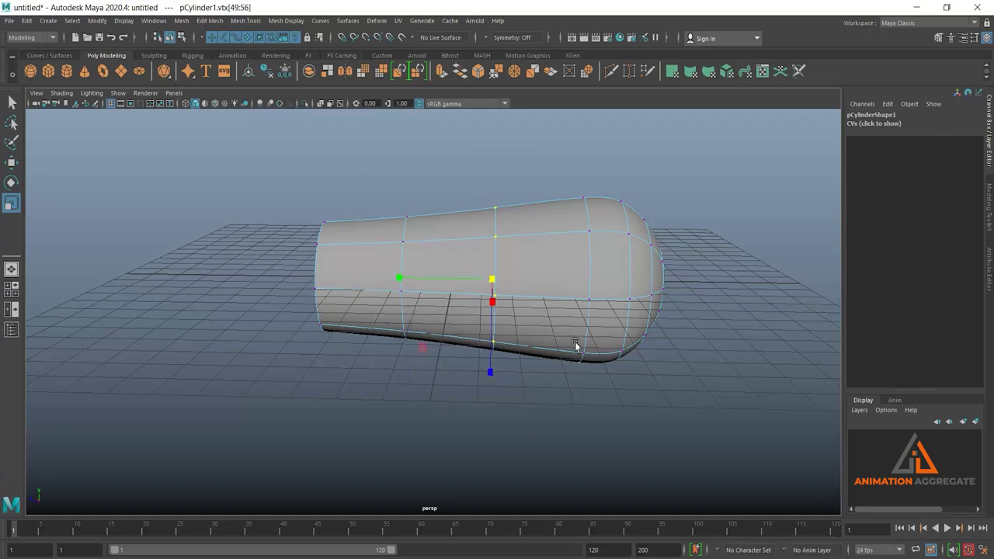
drag(573, 156, 707, 444)
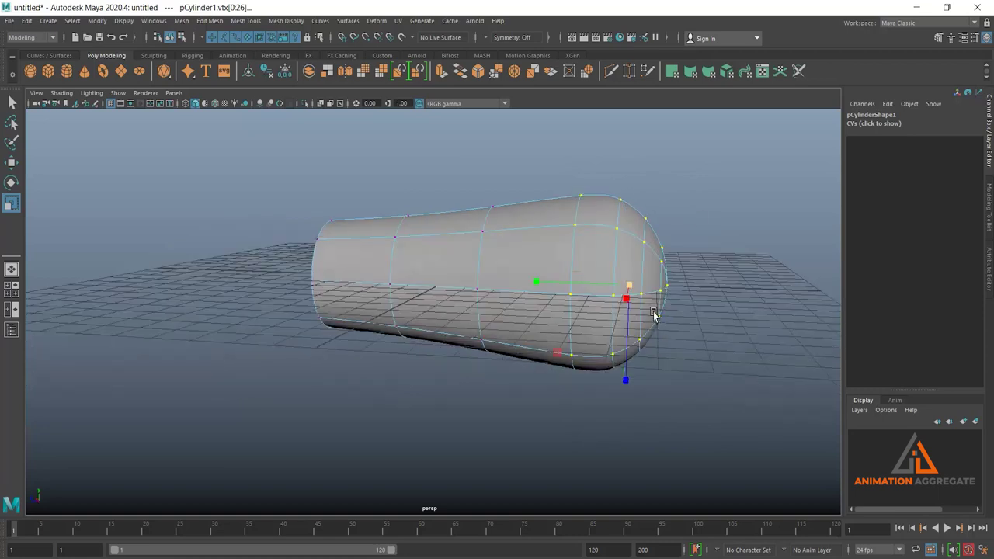
mouse_move(630, 284)
alt+mouse_down()
mouse_move(678, 324)
mouse_move(603, 439)
alt+mouse_up()
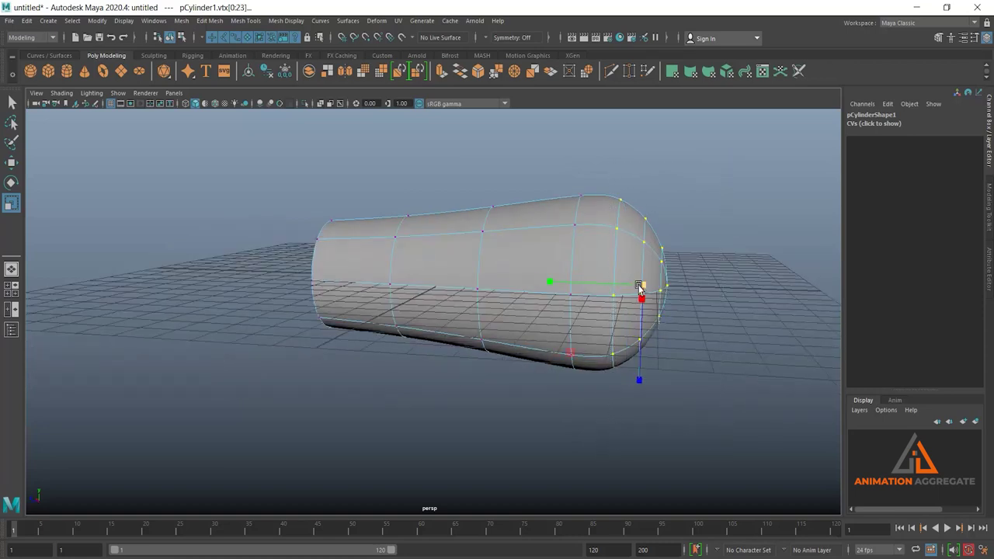
mouse_move(645, 288)
mouse_down()
mouse_move(650, 299)
mouse_move(377, 335)
mouse_move(548, 349)
mouse_move(602, 310)
mouse_up()
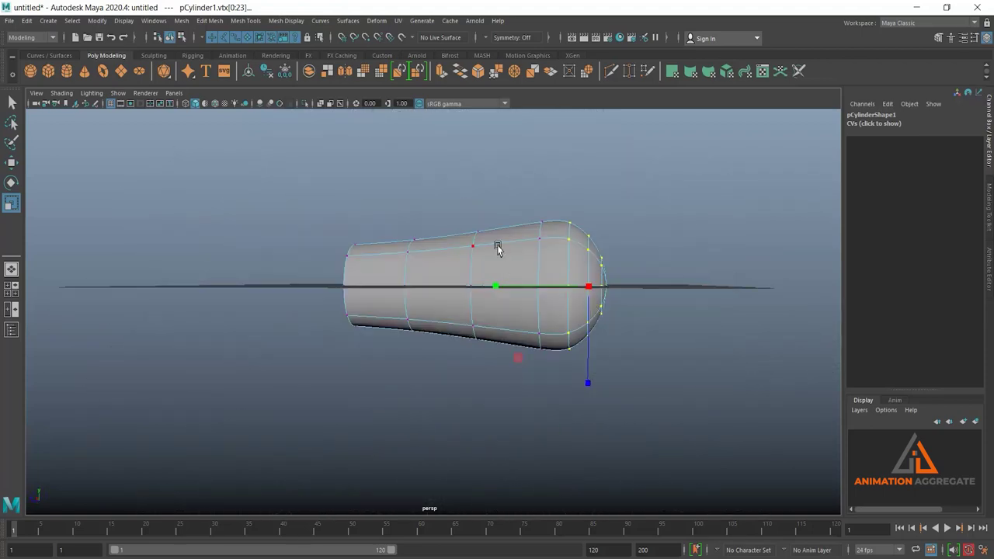
In object mode, shorten the cylinder along its length to Scale Y 4.133.
key(F8)
alt+drag(506, 249, 520, 310)
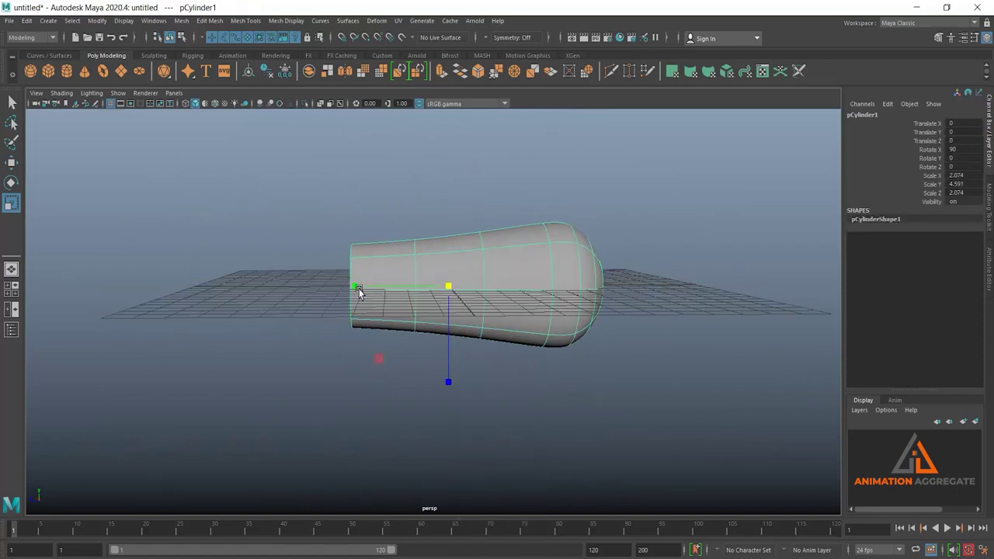
mouse_move(359, 292)
mouse_down()
mouse_move(595, 274)
mouse_move(505, 288)
mouse_move(444, 275)
mouse_move(446, 266)
mouse_up()
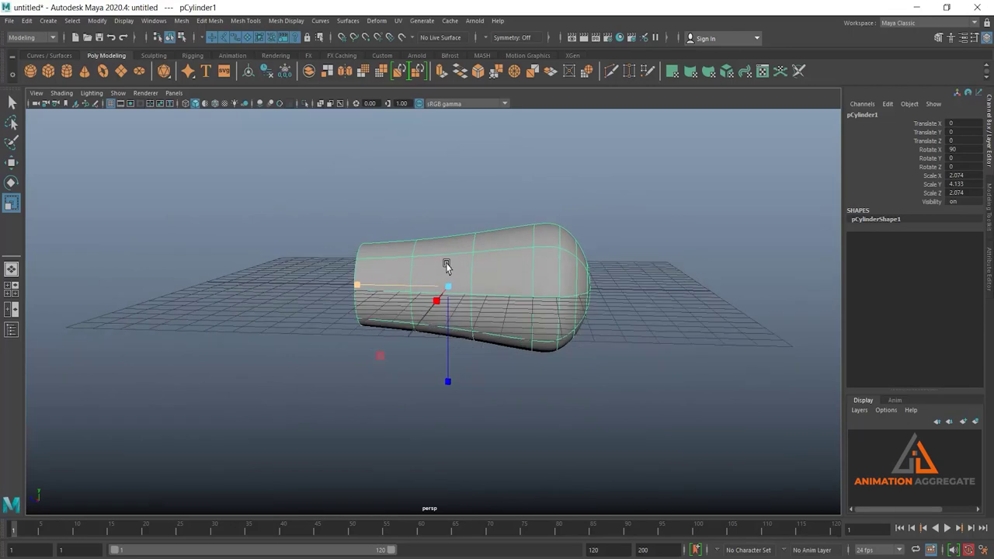
click(455, 173)
click(535, 295)
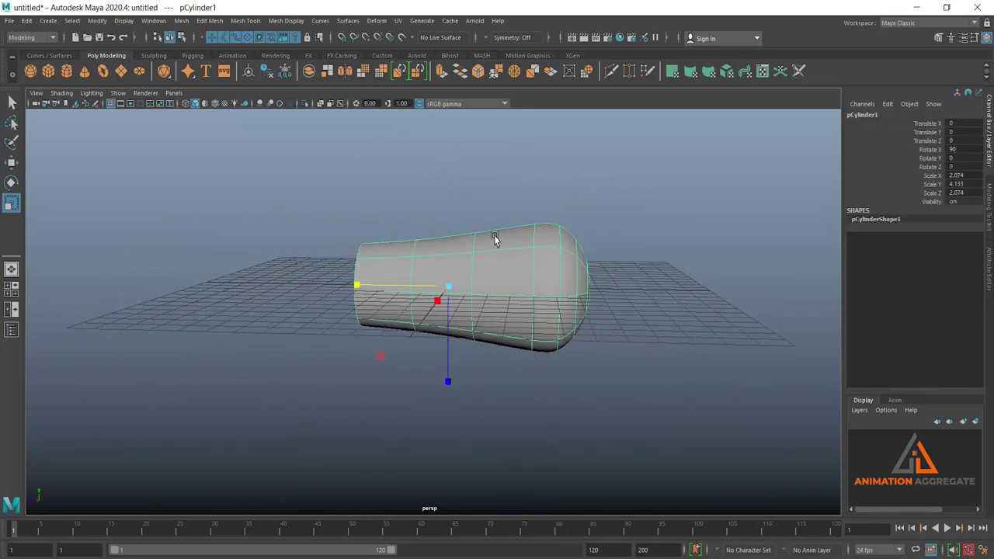
Select the cylinder's end vertices to round the nose further, then return to object mode.
key(F9)
drag(437, 182, 619, 427)
mouse_move(541, 318)
alt+mouse_down()
mouse_move(534, 288)
mouse_move(559, 285)
alt+mouse_up()
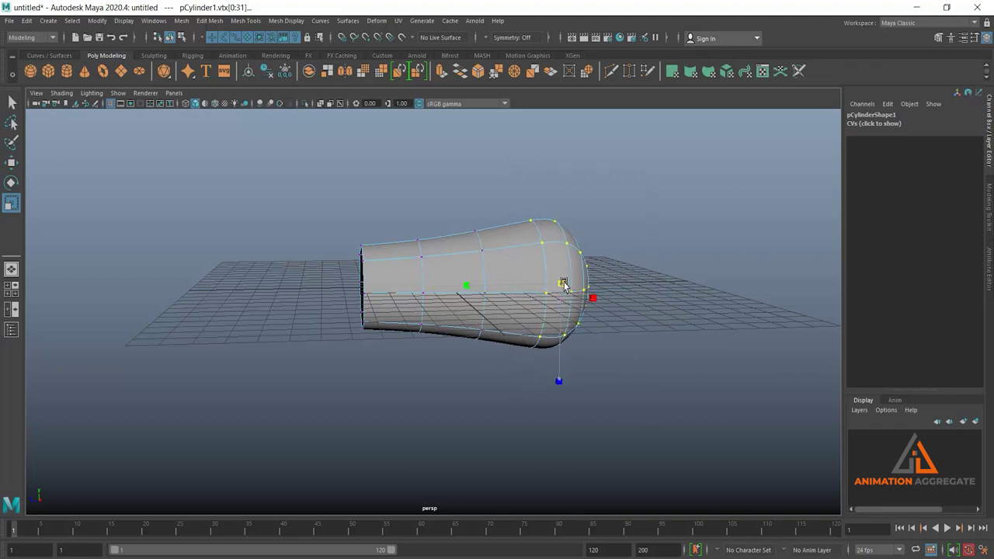
mouse_move(588, 364)
alt+mouse_down()
mouse_move(589, 303)
mouse_move(646, 322)
mouse_move(410, 317)
mouse_move(454, 289)
alt+mouse_up()
right_drag(454, 288, 506, 259)
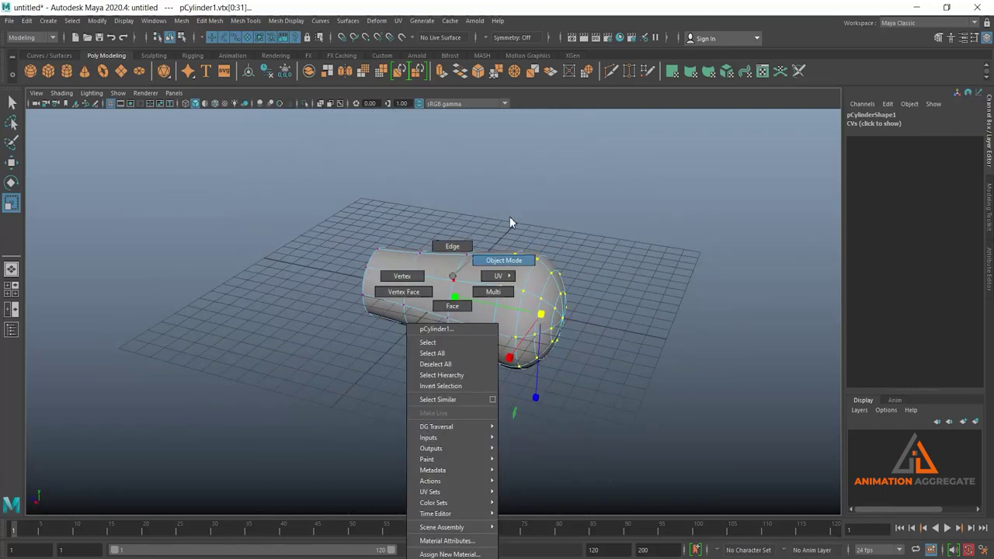
mouse_move(504, 311)
alt+mouse_down()
mouse_move(503, 365)
mouse_move(582, 350)
mouse_move(406, 340)
mouse_move(337, 360)
mouse_move(475, 292)
mouse_move(478, 214)
alt+mouse_up()
alt+right_drag(478, 215, 483, 311)
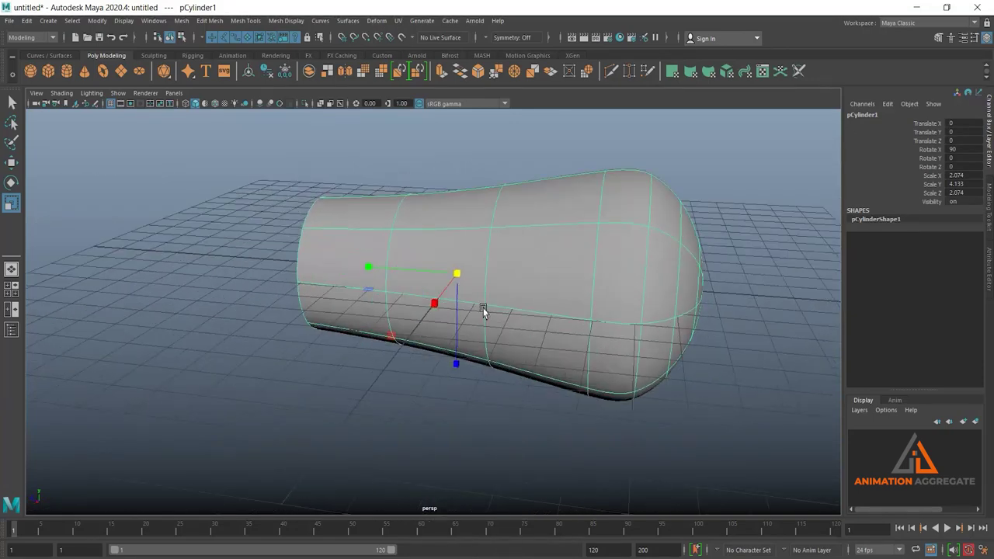
Show the barrel as its faceted low-poly cage after briefly previewing the smoothed mesh.
key(1)
mouse_move(483, 325)
alt+mouse_down()
mouse_move(539, 312)
mouse_move(550, 244)
mouse_move(549, 319)
alt+mouse_up()
key(3)
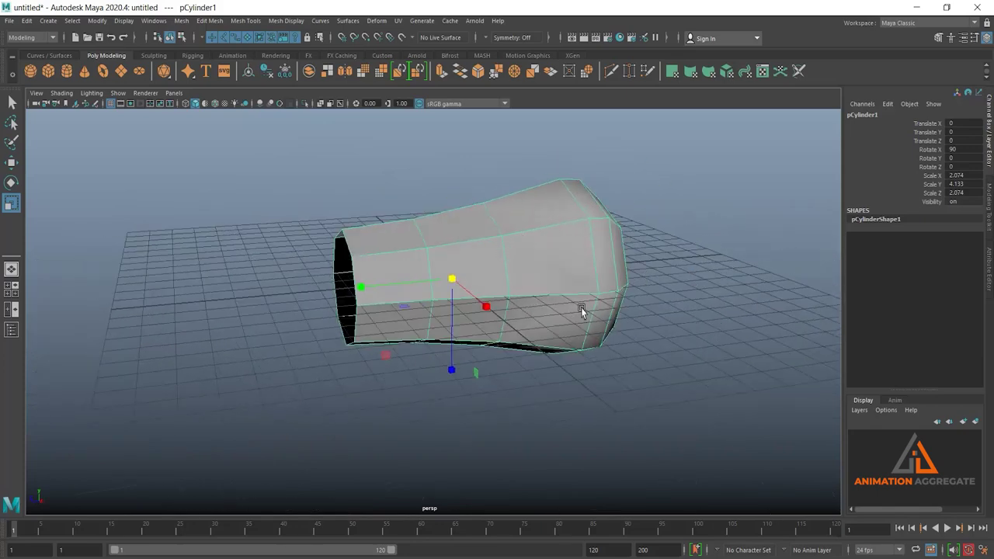
key(1)
Check the Edit Mesh menu and bring up the polygon marking menu on the barrel.
click(210, 21)
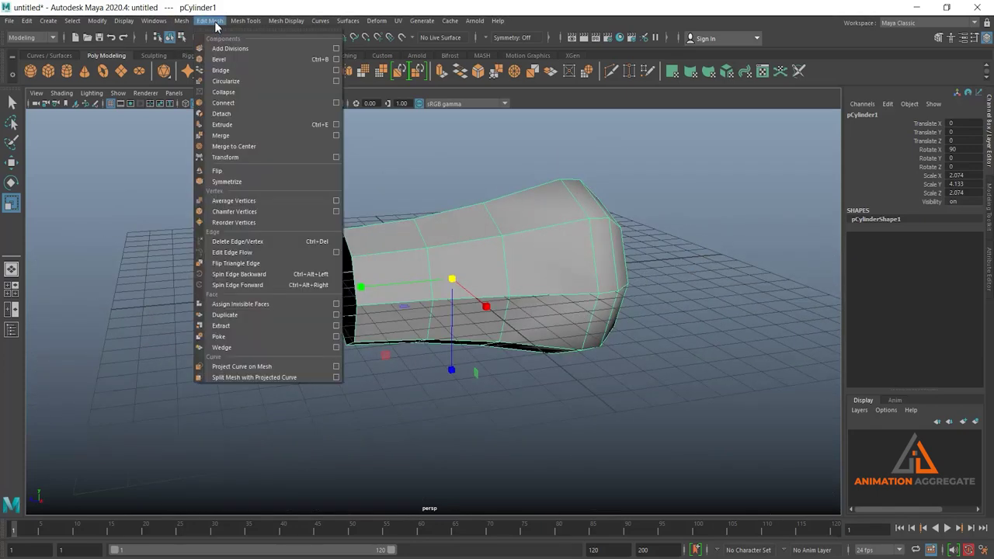
click(215, 23)
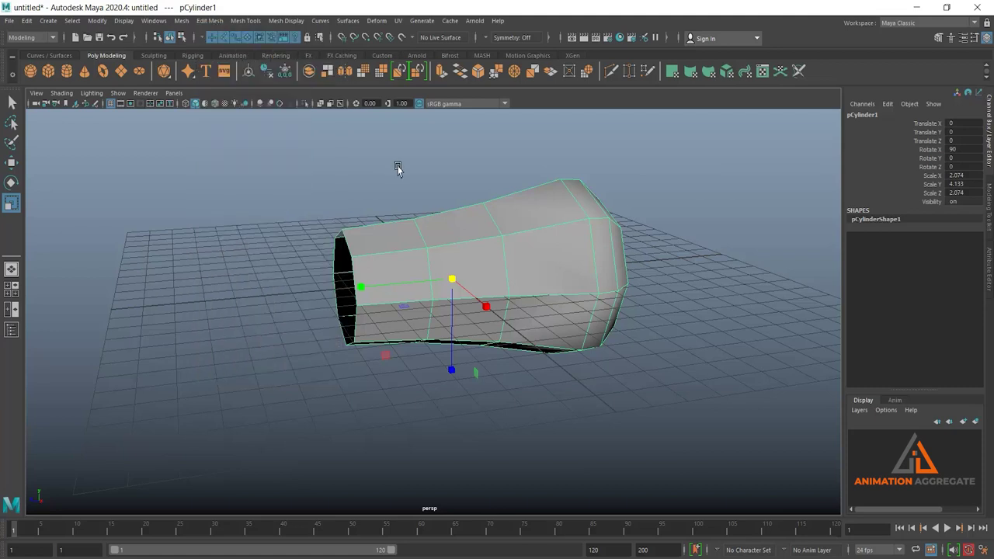
alt+drag(391, 276, 401, 272)
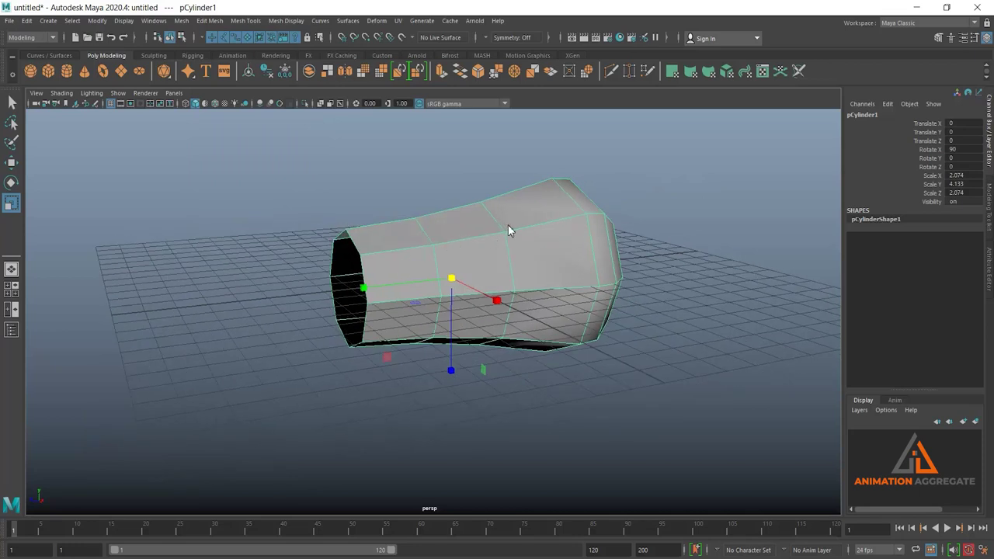
shift+right_drag(507, 228, 505, 250)
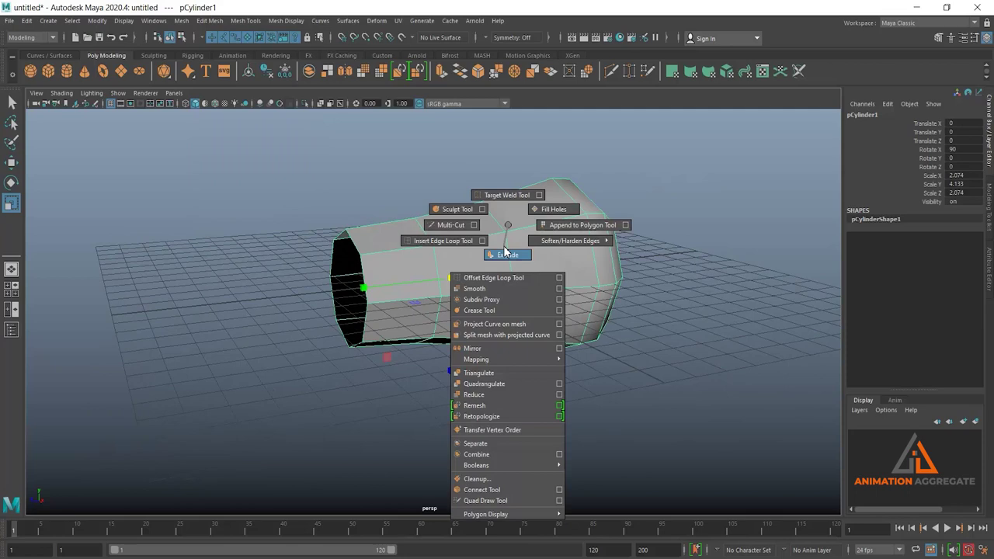
Extrude the barrel's faces with Thickness 0.32 in polyExtrudeFace1.
shift+right_drag(504, 253, 505, 254)
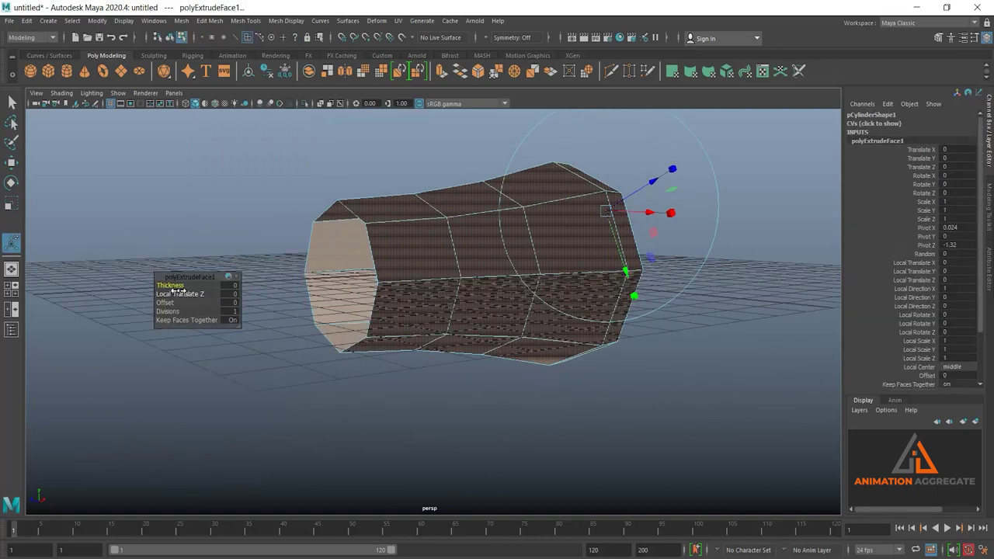
drag(171, 285, 190, 285)
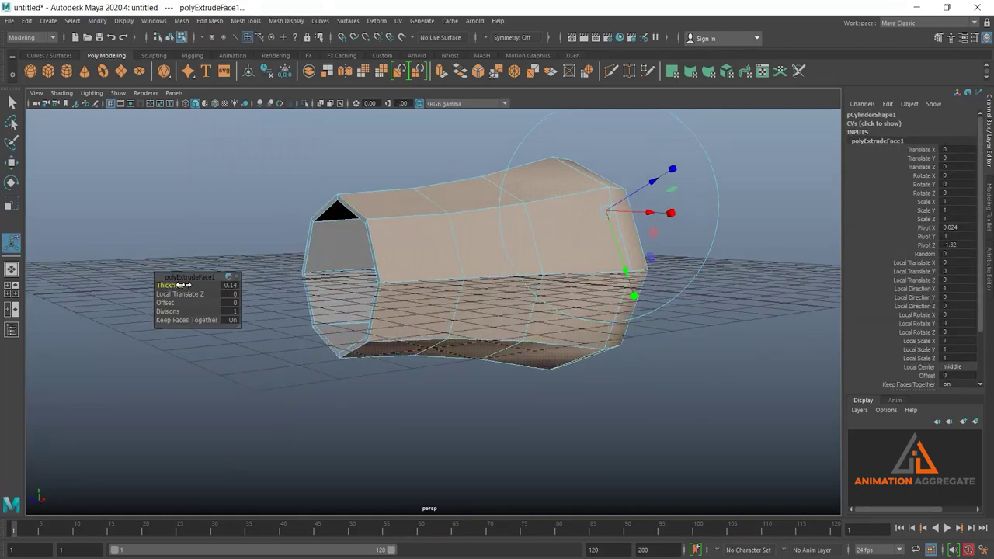
drag(192, 284, 192, 284)
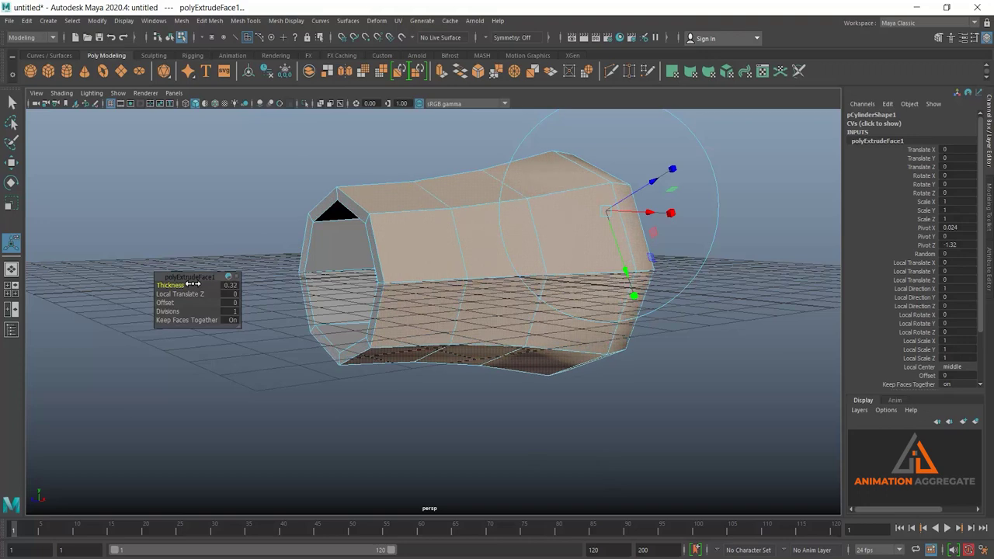
alt+drag(454, 207, 455, 250)
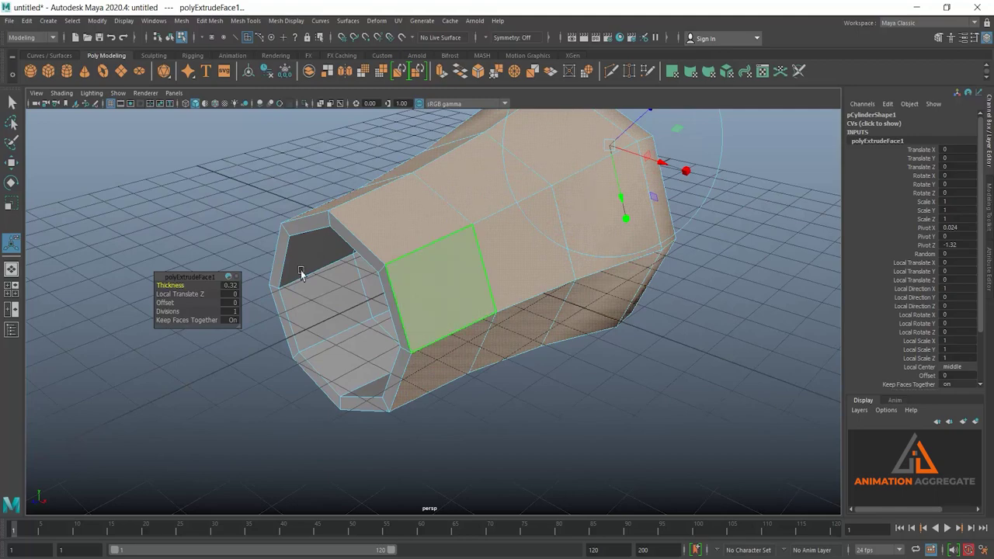
mouse_move(433, 282)
alt+mouse_down()
mouse_move(408, 245)
mouse_move(448, 236)
mouse_move(412, 228)
mouse_move(428, 193)
alt+mouse_up()
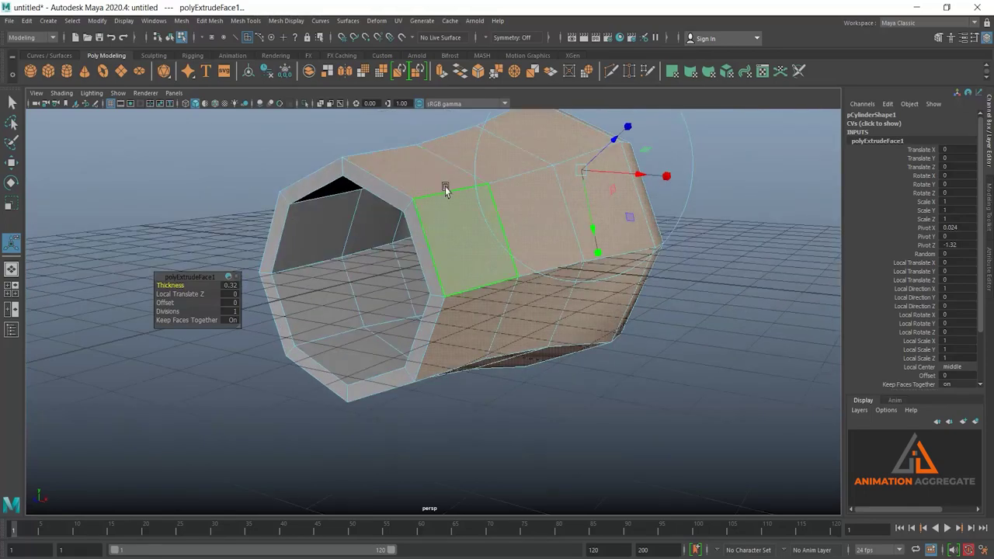
Return to object mode and orbit around the barrel's open end.
key(F8)
mouse_move(502, 153)
alt+mouse_down()
mouse_move(521, 244)
mouse_move(435, 197)
mouse_move(443, 182)
alt+mouse_up()
alt+middle_drag(443, 181, 519, 233)
mouse_move(520, 233)
alt+mouse_down()
mouse_move(539, 266)
mouse_move(515, 178)
mouse_move(525, 181)
alt+mouse_up()
right_drag(525, 181, 523, 137)
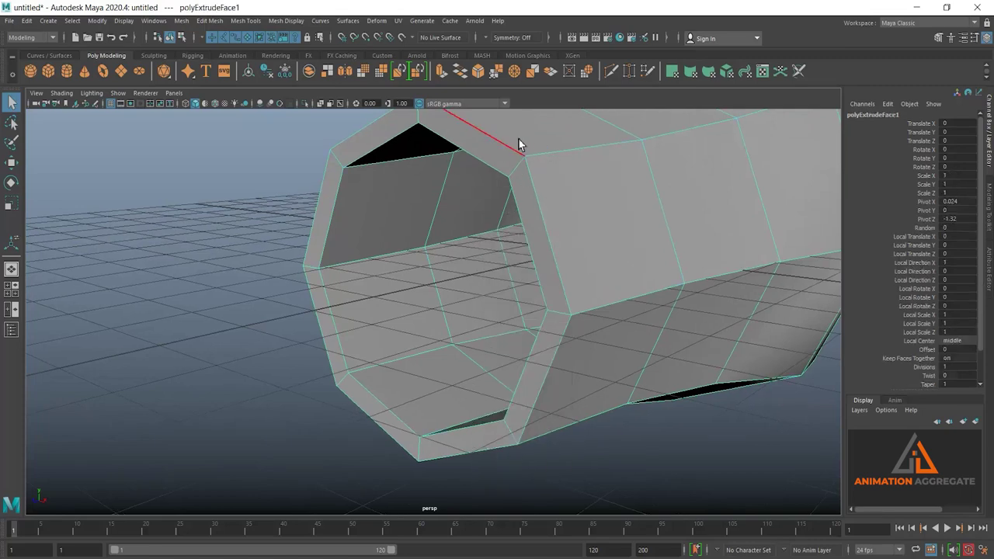
Switch to edge mode and select a vertical edge and the inner rim's top edge.
alt+drag(509, 140, 585, 190)
click(517, 226)
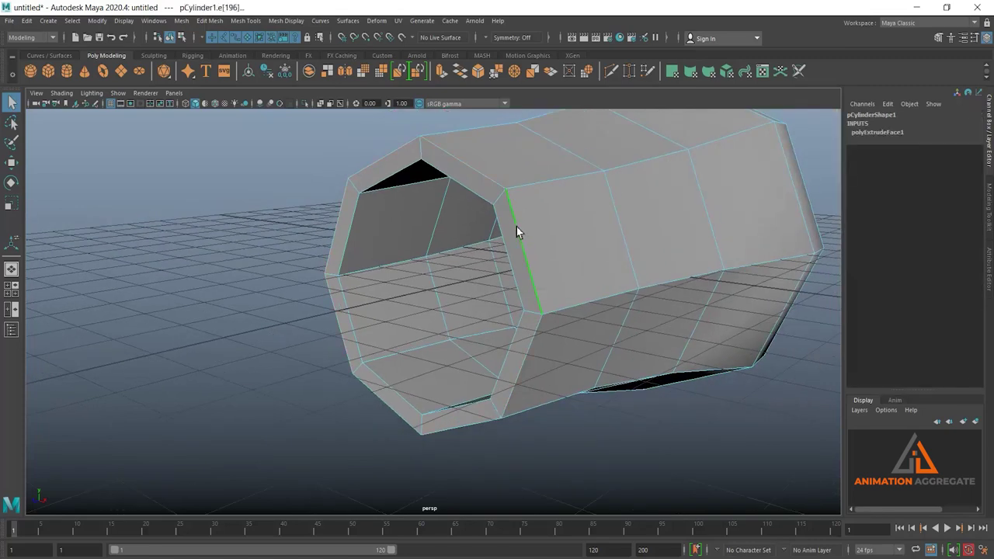
click(474, 191)
Preview the barrel smoothed, return to the low-poly cage, and inspect the open end.
key(3)
alt+right_drag(606, 261, 546, 276)
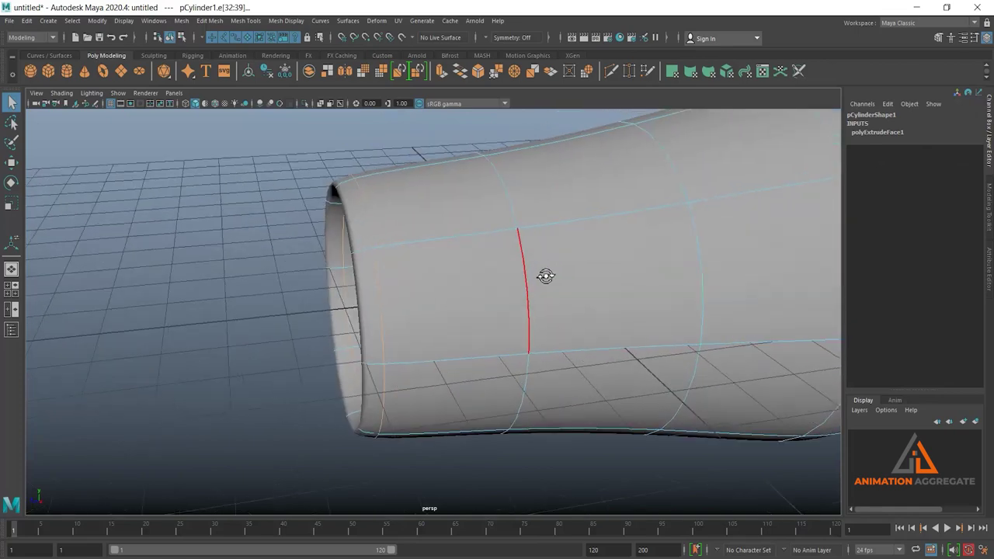
key(1)
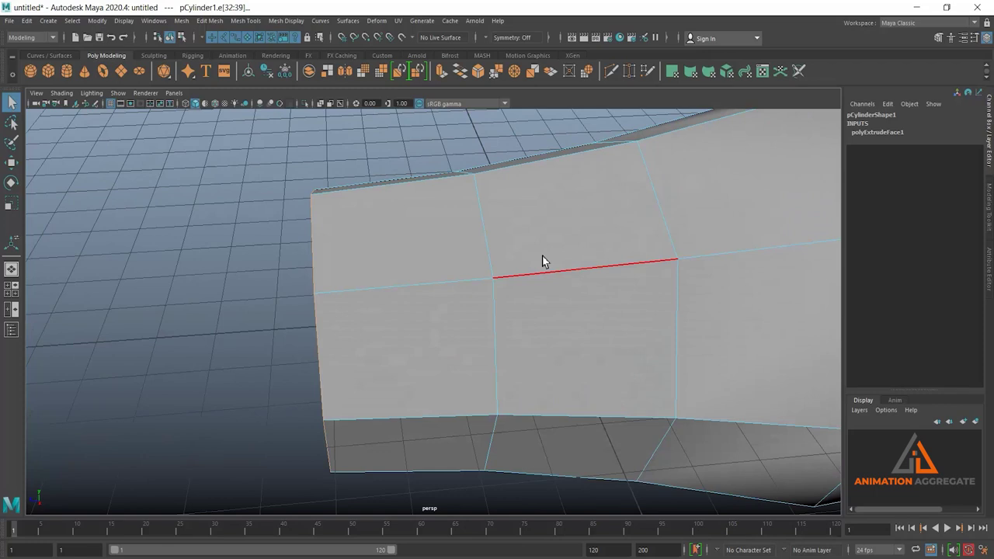
alt+drag(496, 281, 493, 282)
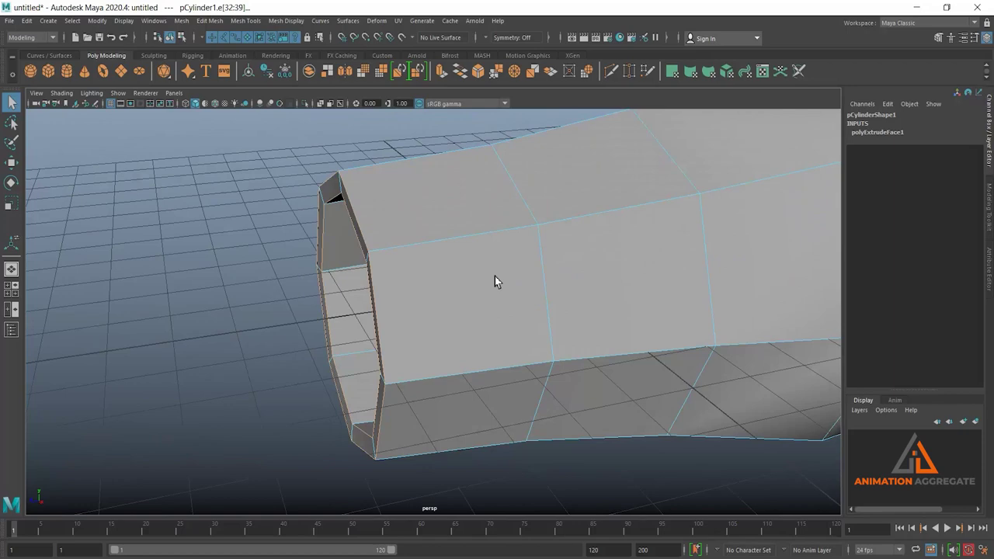
mouse_move(495, 276)
alt+middle_down()
mouse_move(395, 259)
mouse_move(443, 218)
alt+middle_up()
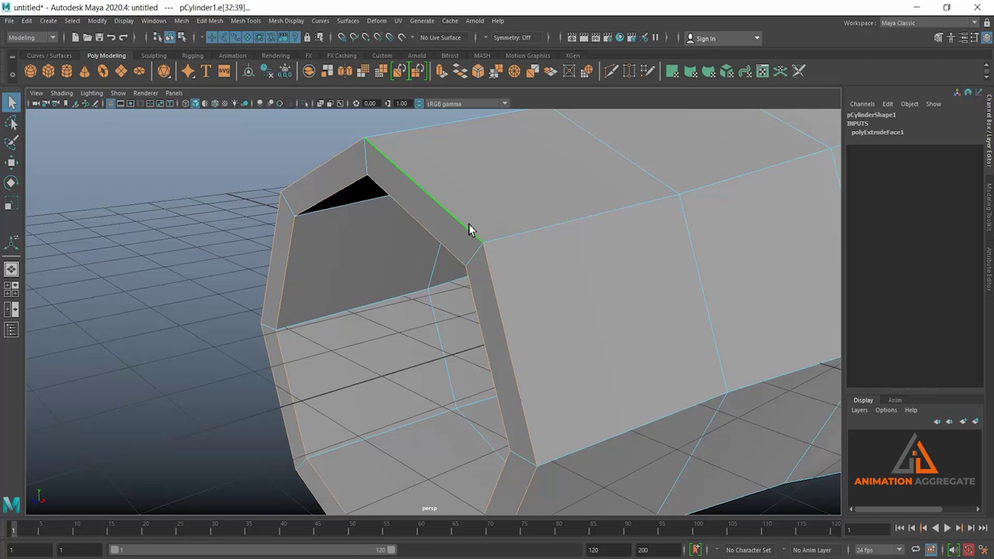
Bevel the selected tube edges with Fraction 0.31 and 2 segments.
click(209, 22)
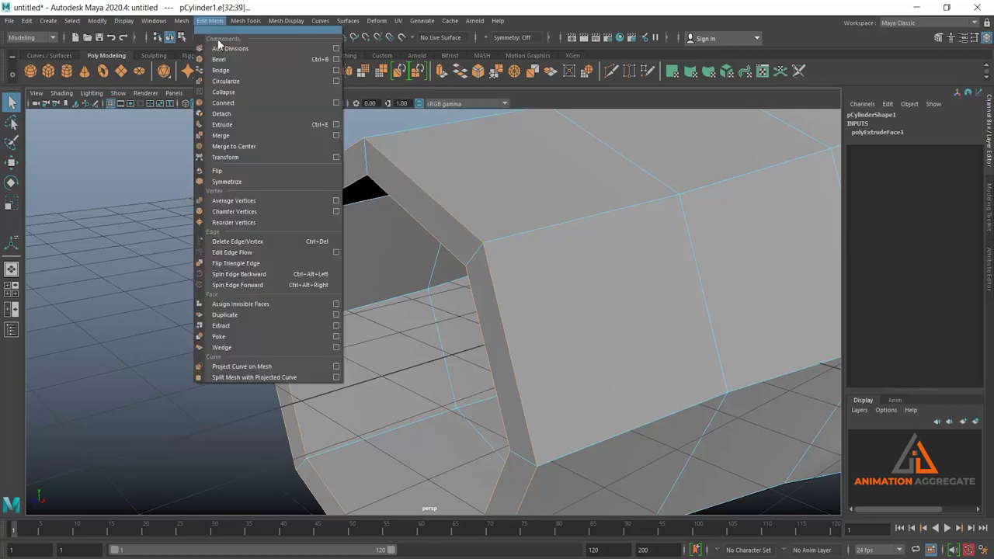
click(415, 9)
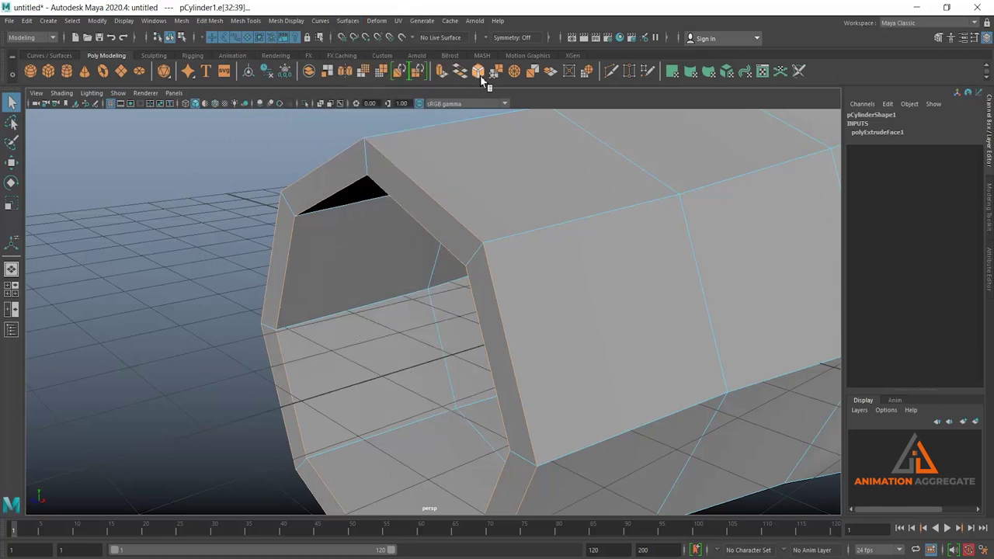
click(479, 71)
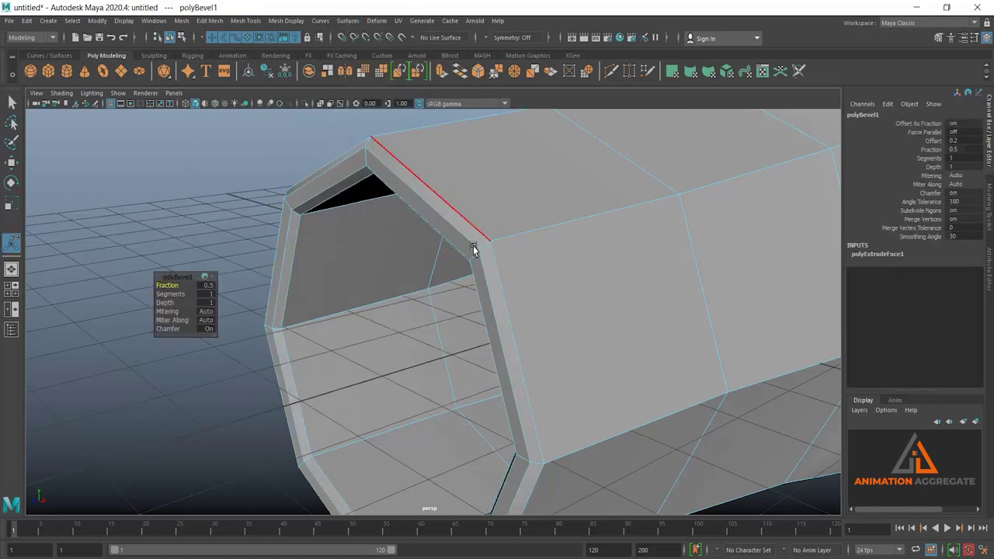
alt+drag(462, 259, 498, 246)
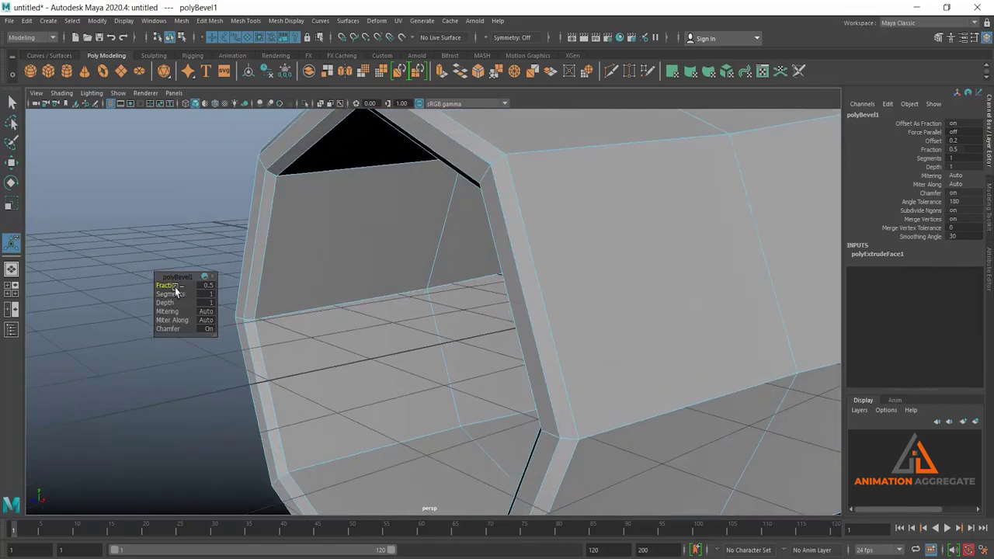
drag(169, 284, 175, 295)
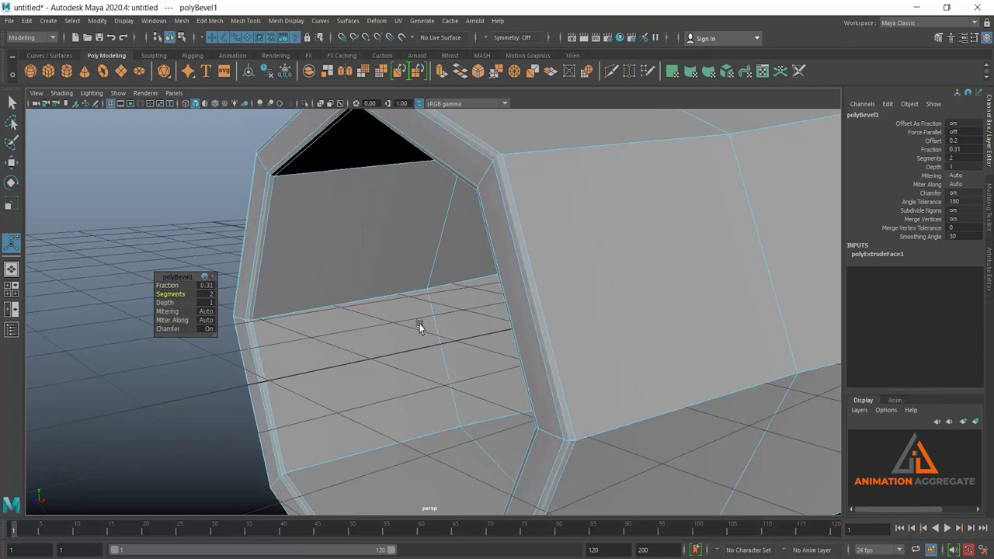
alt+drag(419, 326, 533, 222)
Return to object mode, preview the bevelled tube smoothed, and deselect it.
right_drag(531, 210, 614, 161)
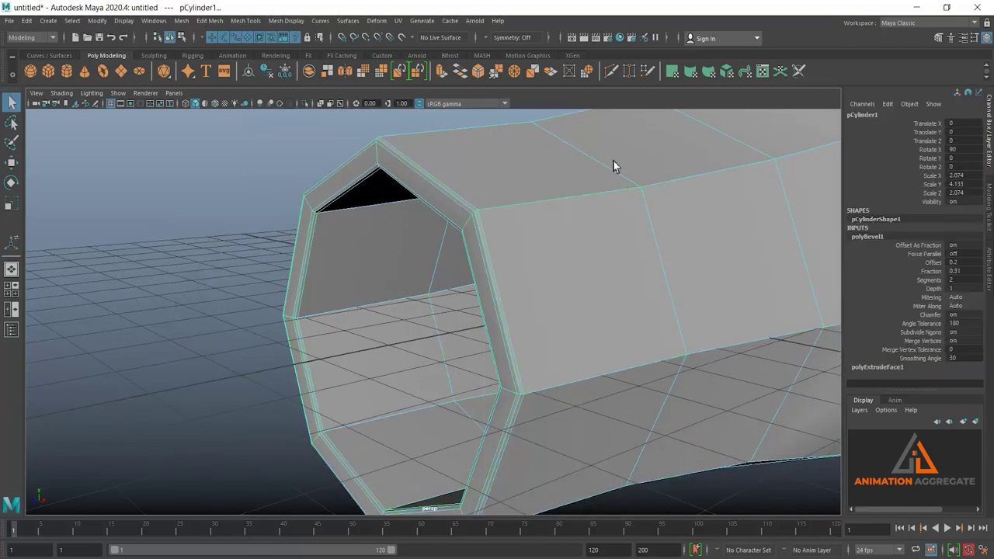
key(3)
click(211, 230)
mouse_move(365, 260)
alt+mouse_down()
mouse_move(428, 228)
mouse_move(401, 269)
mouse_move(514, 331)
mouse_move(554, 266)
mouse_move(562, 380)
mouse_move(477, 300)
mouse_move(603, 303)
mouse_move(499, 329)
mouse_move(528, 310)
mouse_move(504, 342)
mouse_move(477, 334)
mouse_move(519, 314)
mouse_move(544, 270)
mouse_move(480, 286)
mouse_move(479, 311)
alt+mouse_up()
Reselect the tube, show its faceted cage again, and minimize the cannon reference image.
click(545, 269)
key(1)
alt+right_drag(407, 241, 449, 319)
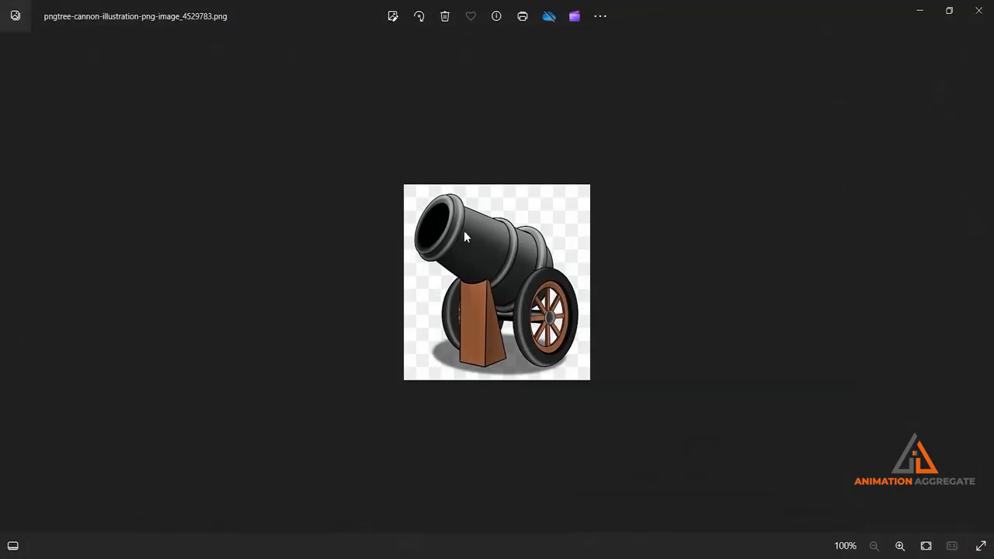
click(928, 8)
mouse_move(583, 221)
alt+mouse_down()
mouse_move(520, 258)
mouse_move(502, 186)
alt+mouse_up()
Insert five edge loops along the barrel's length with the Insert Edge Loop Tool.
shift+right_drag(501, 184, 401, 192)
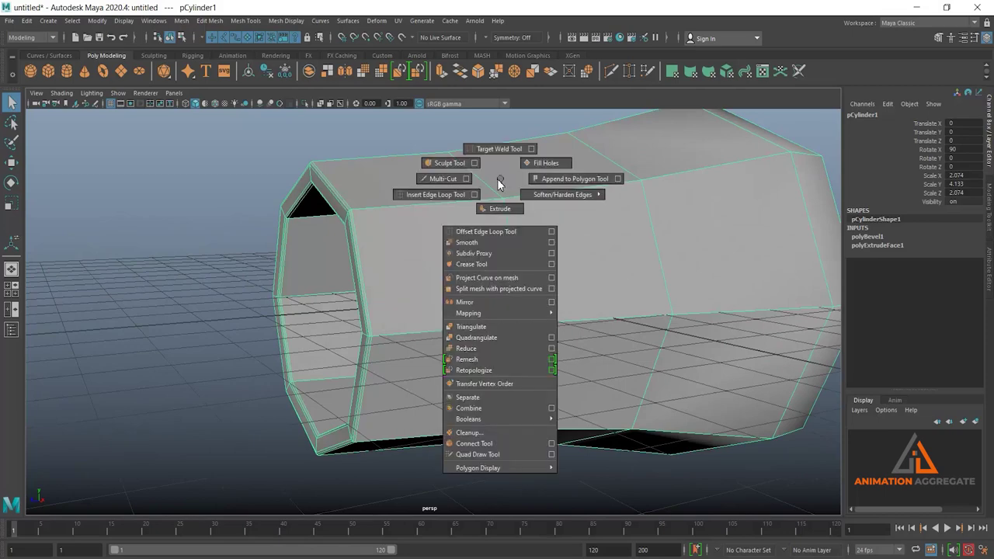
mouse_move(441, 196)
alt+mouse_down()
mouse_move(393, 248)
mouse_move(322, 275)
alt+mouse_up()
click(311, 273)
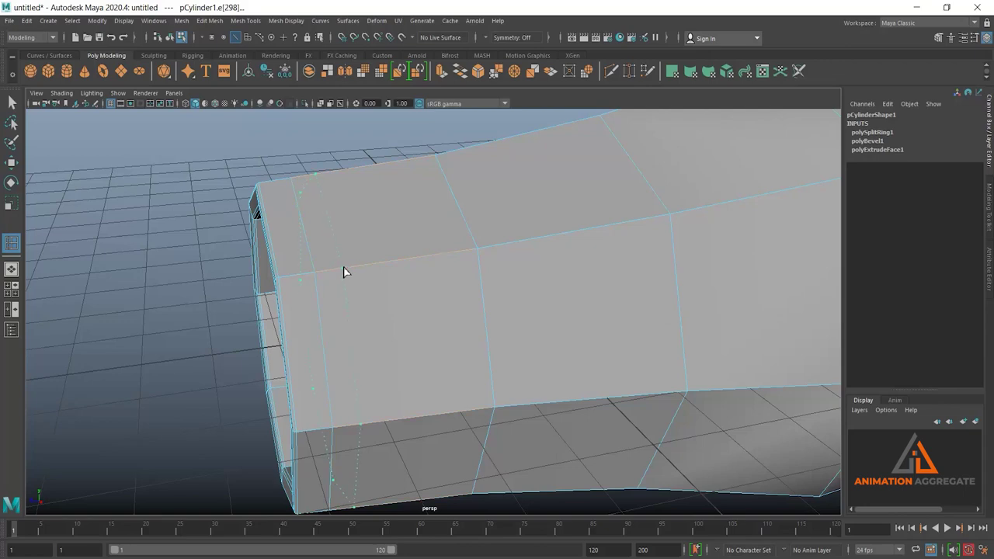
click(345, 271)
mouse_move(505, 313)
alt+mouse_down()
mouse_move(577, 215)
mouse_move(556, 262)
mouse_move(534, 278)
mouse_move(517, 381)
alt+mouse_up()
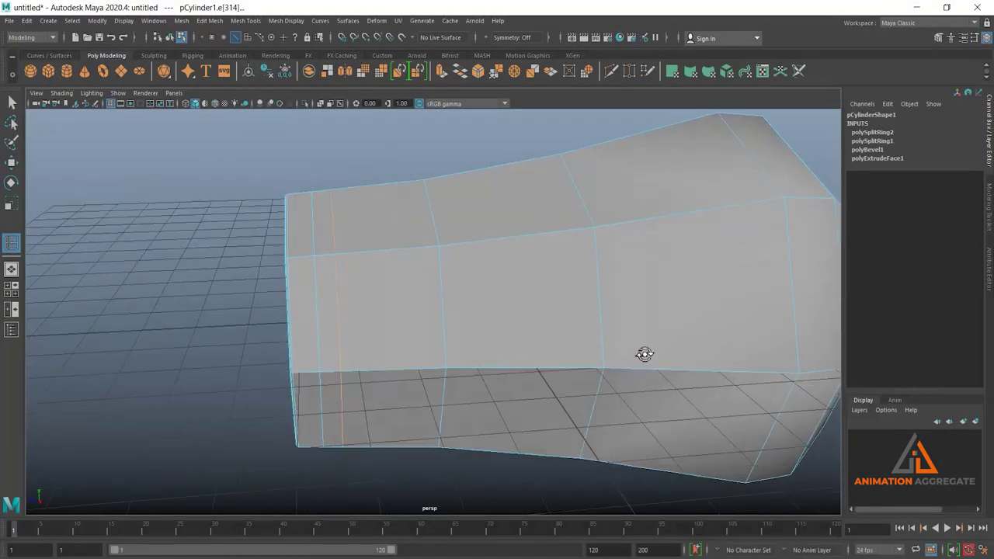
click(569, 232)
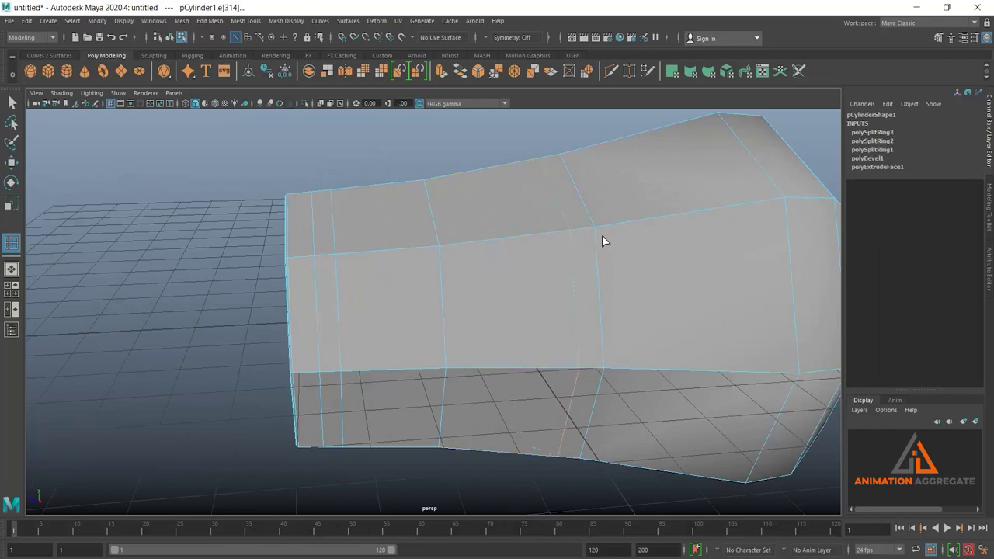
alt+drag(603, 240, 658, 239)
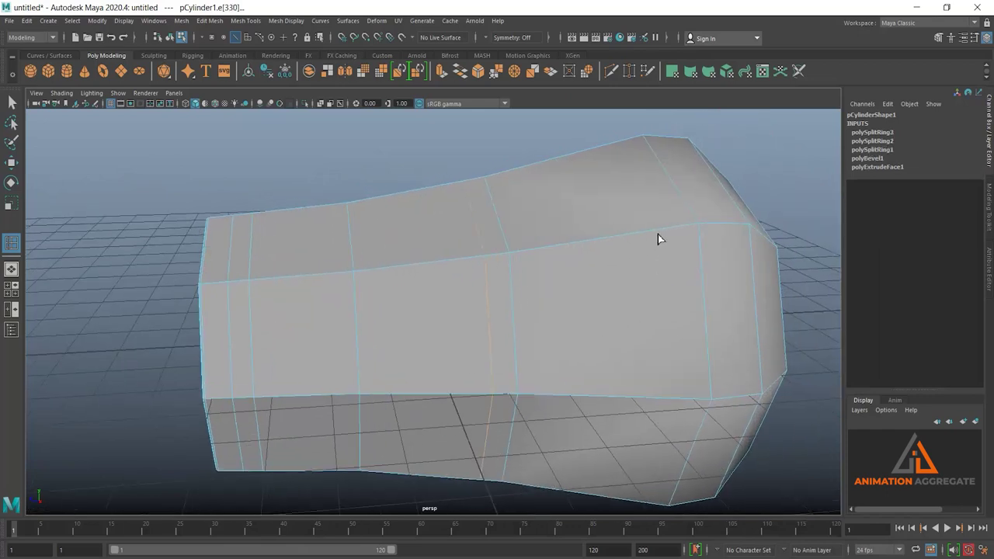
click(660, 233)
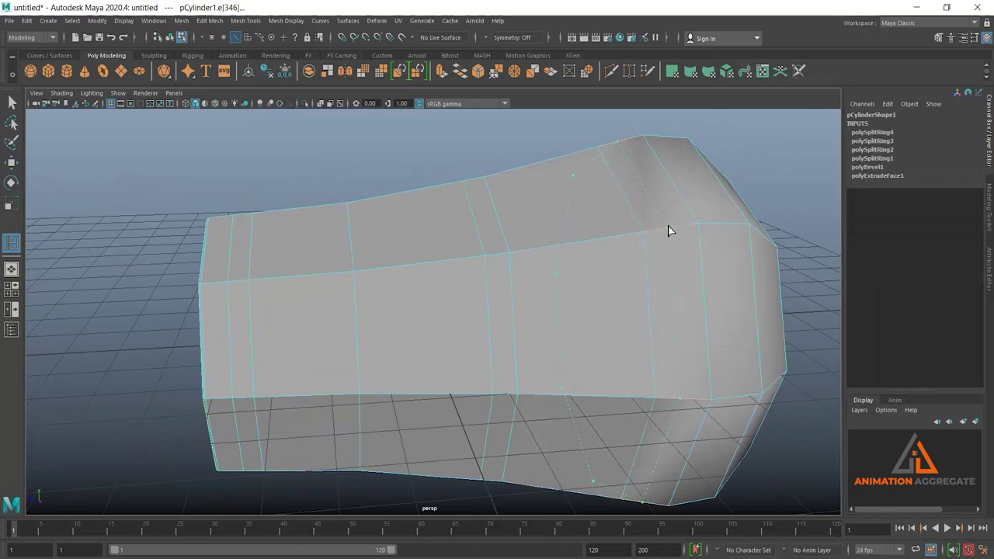
click(668, 226)
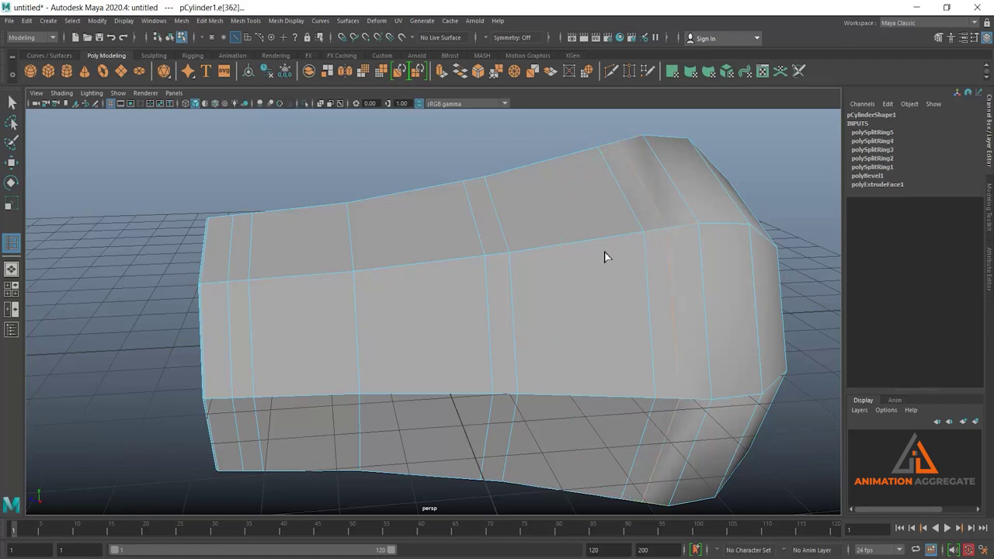
Switch to the Move tool and face selection mode.
key(w)
right_click(506, 199)
right_drag(508, 217, 507, 229)
Select one narrow band's face loop, then add faces from the other ring bands.
click(490, 220)
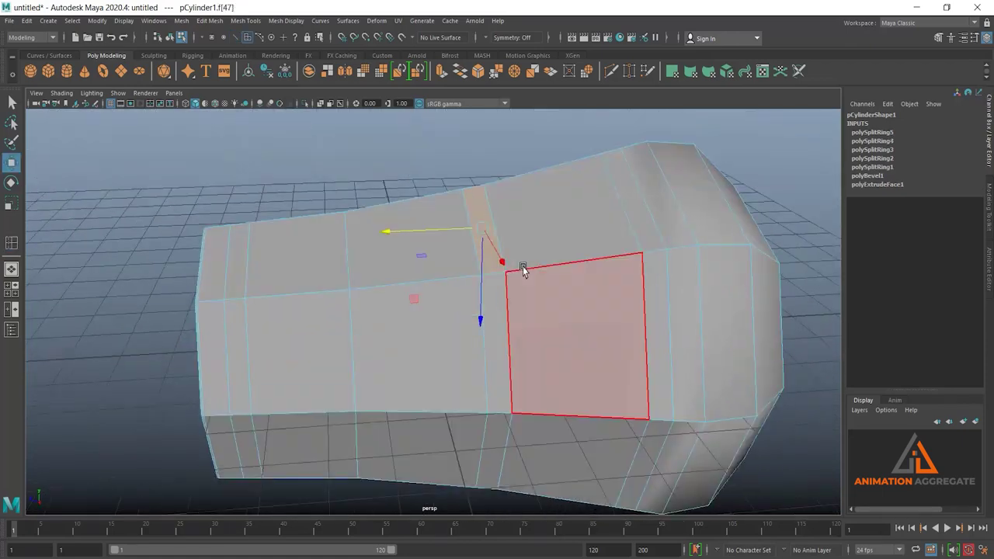
alt+drag(522, 276, 508, 329)
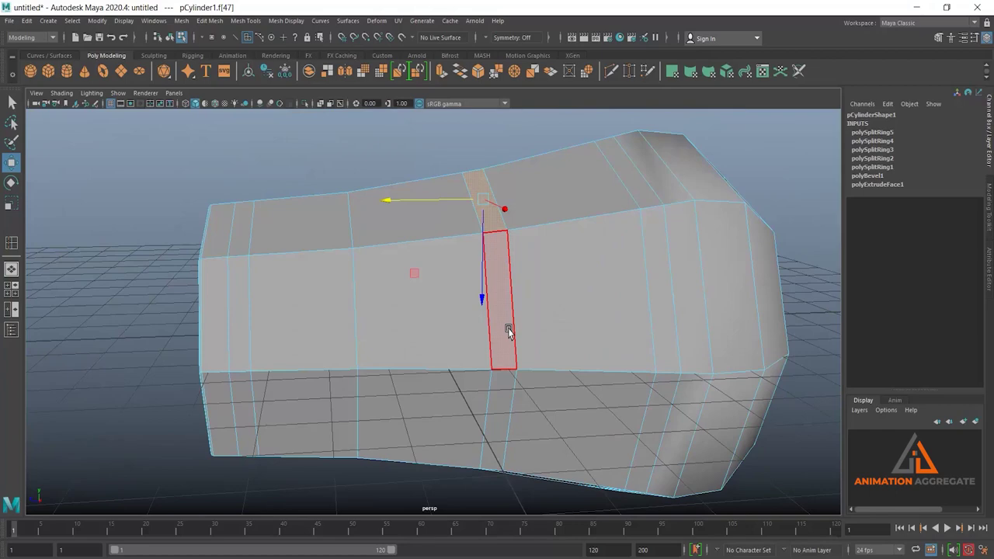
double_click(510, 330)
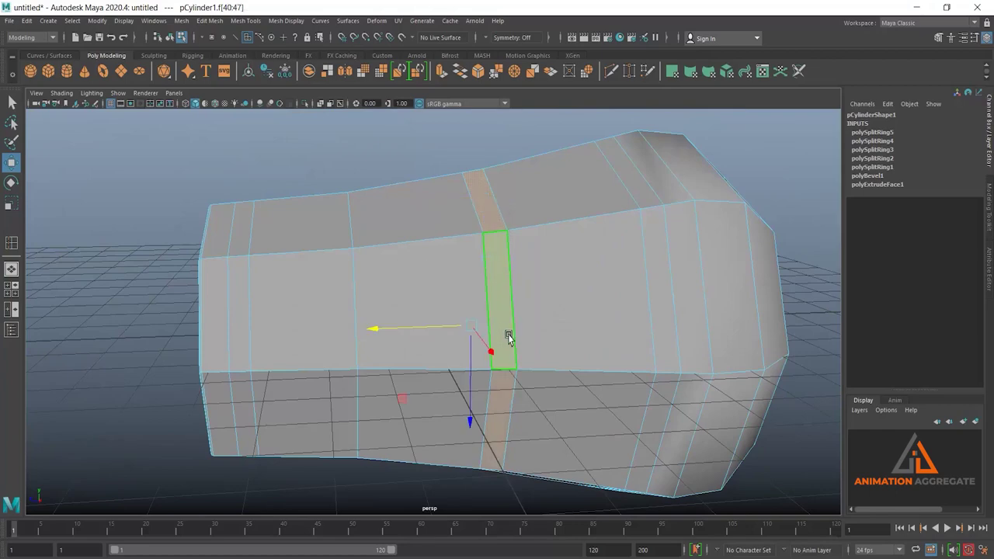
mouse_move(468, 235)
alt+mouse_down()
mouse_move(650, 243)
mouse_move(476, 241)
alt+mouse_up()
shift+click(315, 300)
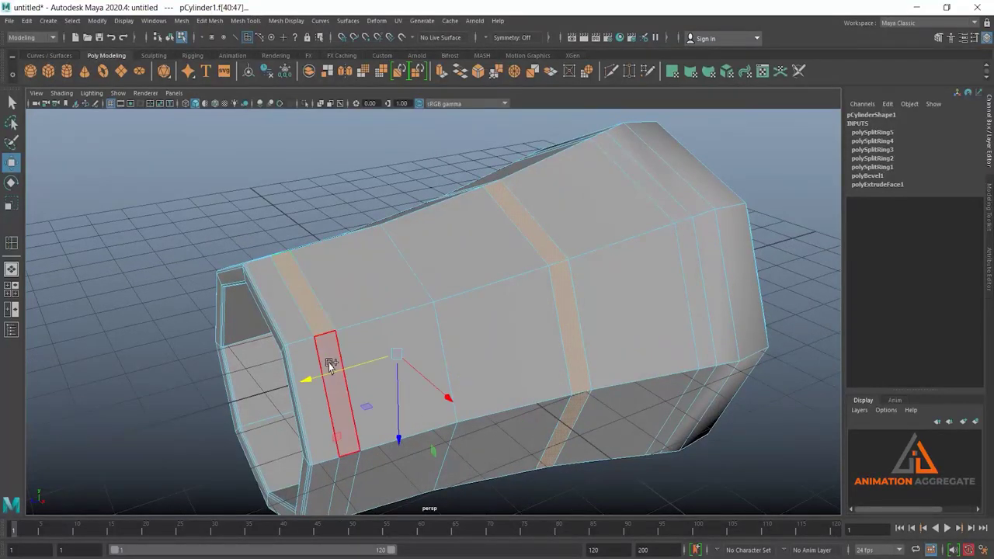
shift+click(330, 358)
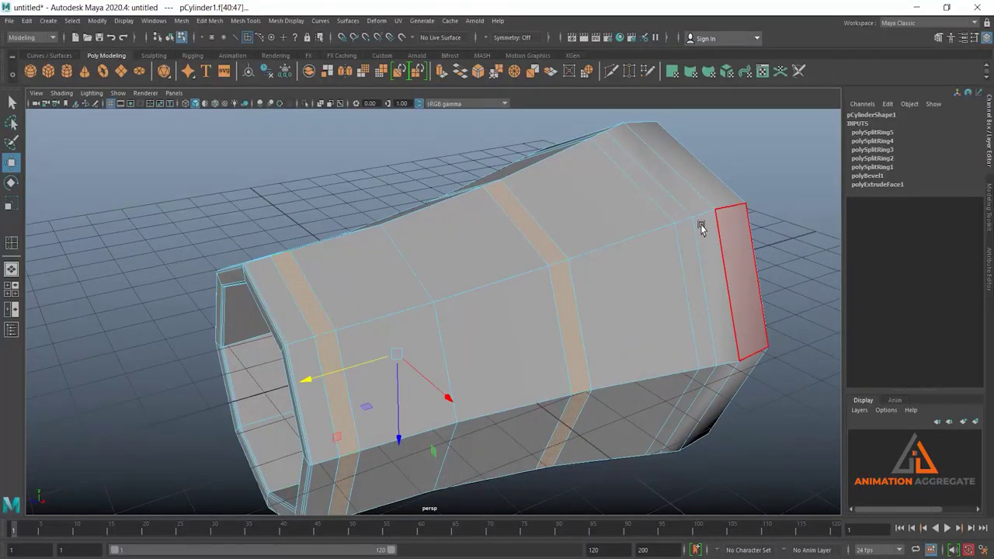
shift+click(692, 255)
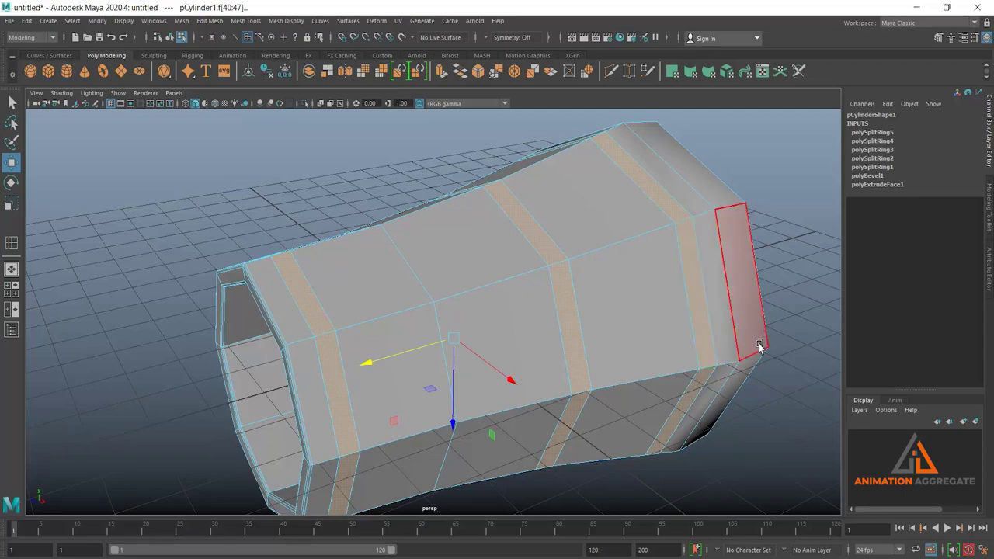
mouse_move(758, 344)
alt+mouse_down()
mouse_move(647, 270)
mouse_move(455, 215)
mouse_move(650, 240)
mouse_move(606, 227)
mouse_move(629, 238)
mouse_move(787, 166)
alt+mouse_up()
Extrude the selected face bands and test raising them, undoing the oversized attempt.
shift+right_drag(788, 192, 788, 192)
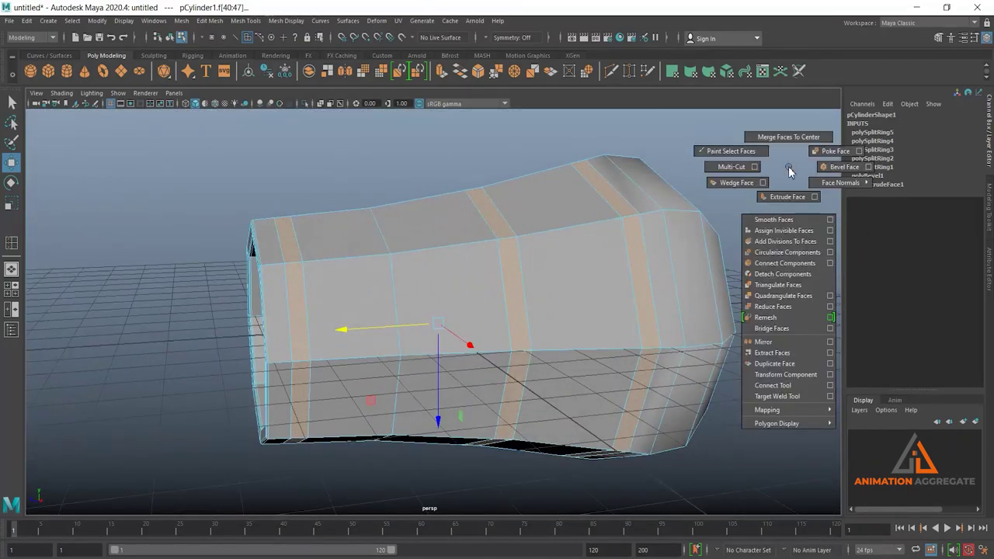
mouse_move(566, 250)
alt+mouse_down()
mouse_move(348, 193)
mouse_move(177, 303)
alt+mouse_up()
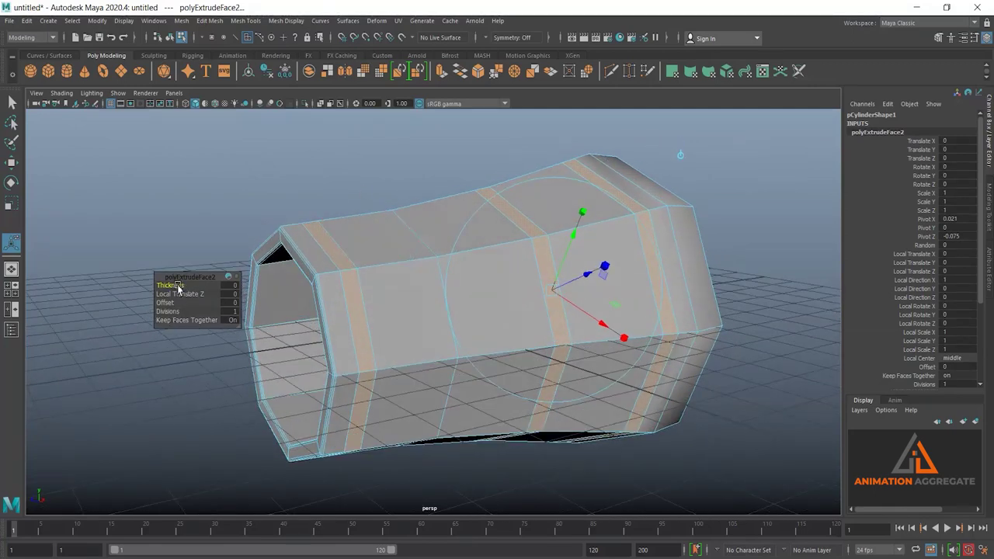
drag(181, 285, 180, 287)
alt+drag(295, 211, 322, 289)
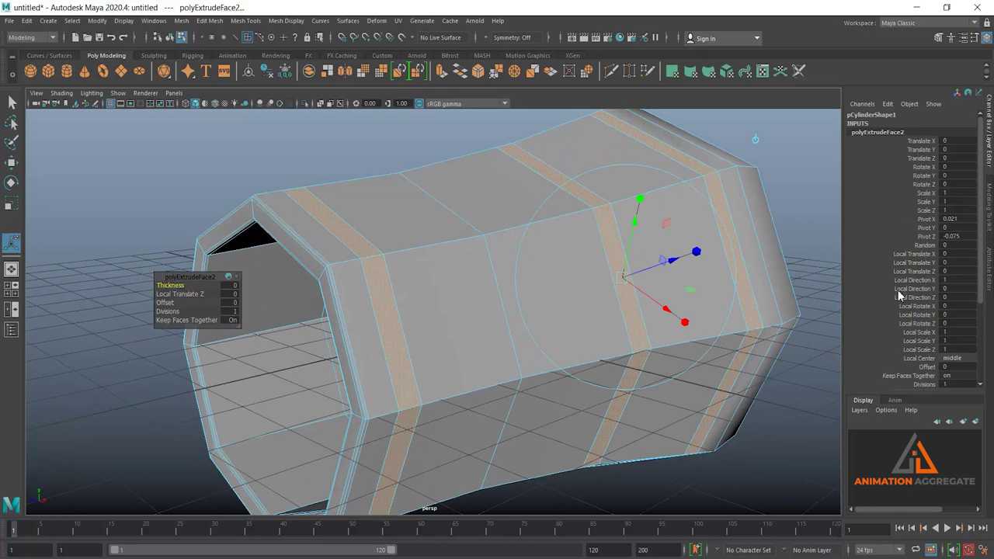
drag(174, 285, 180, 285)
mouse_move(179, 287)
mouse_down()
mouse_move(200, 286)
mouse_move(184, 288)
mouse_up()
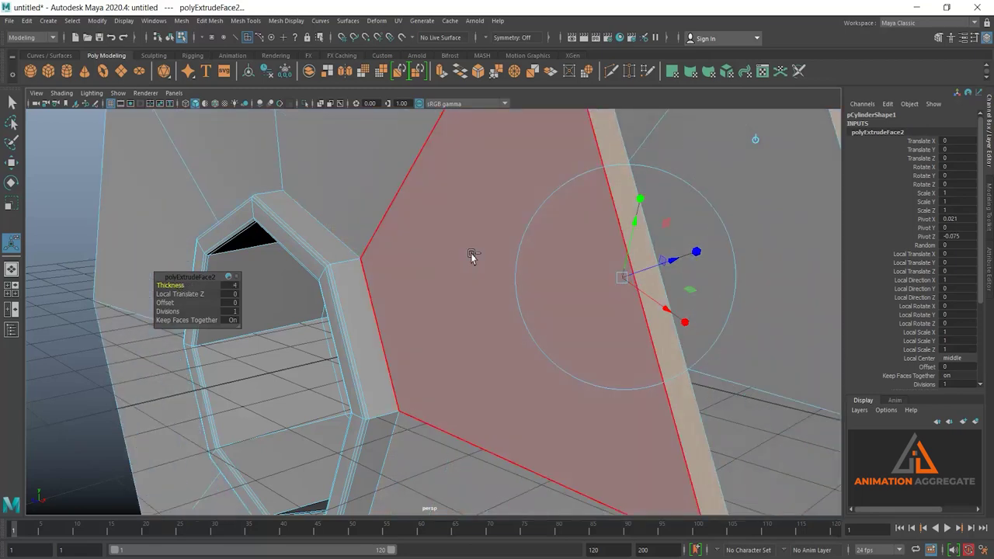
key(ctrl+z)
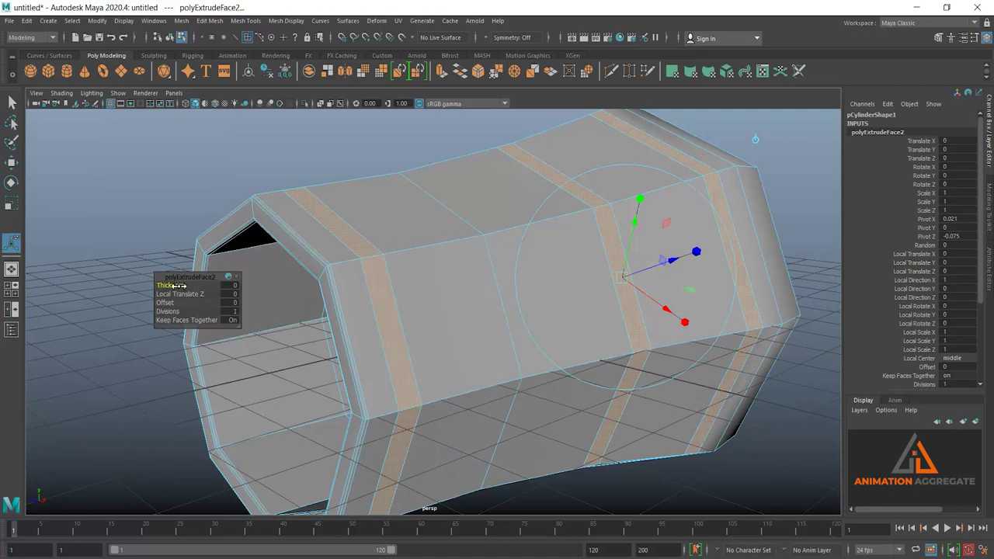
Set the ring extrusion to Thickness 0.15 and Offset 0.09, then return to Object Mode.
drag(179, 286, 181, 286)
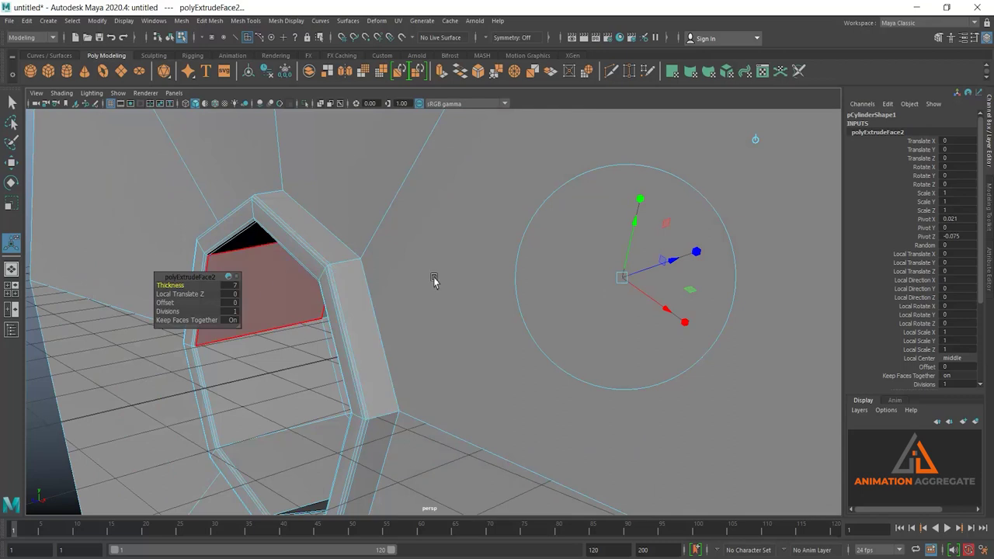
scroll(437, 280, down, 5)
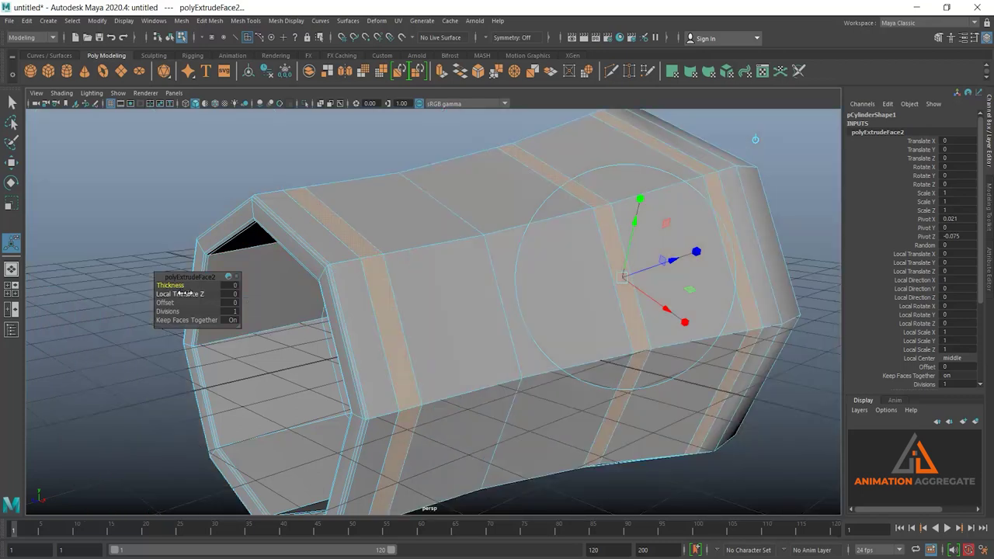
drag(170, 287, 181, 287)
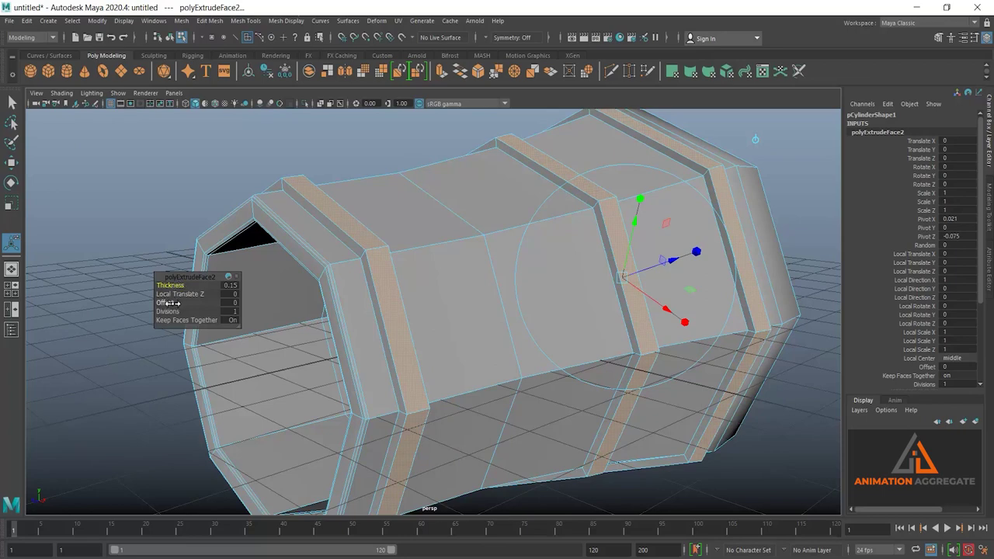
drag(169, 303, 177, 303)
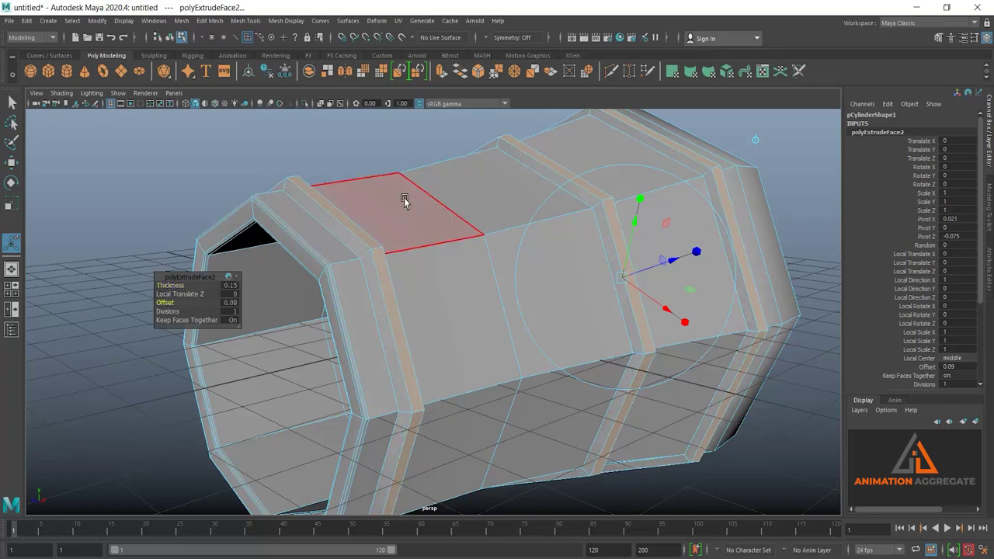
right_drag(406, 199, 459, 162)
scroll(406, 266, up, 2)
Select the edge loops along the raised rings in Edge mode.
right_drag(396, 250, 394, 199)
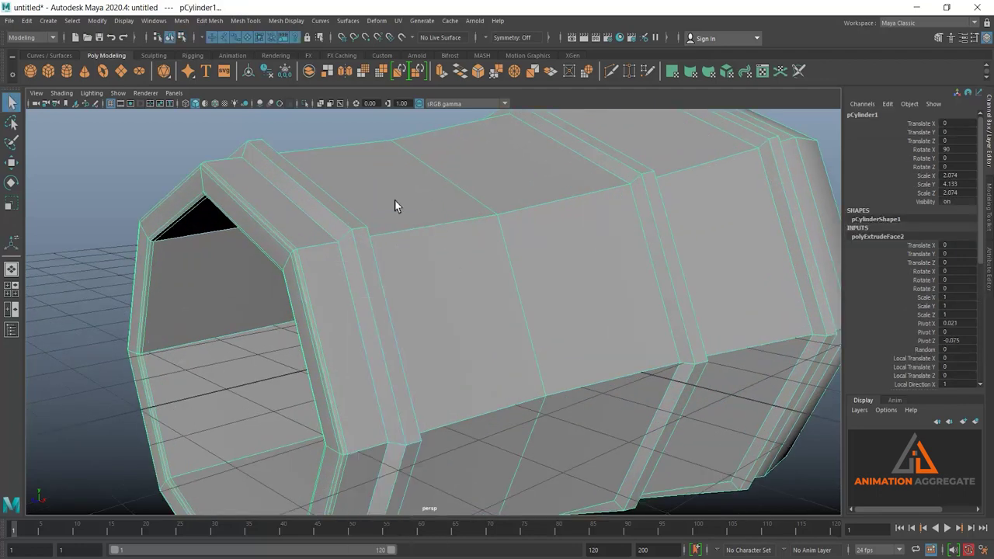
double_click(347, 281)
scroll(418, 311, up, 3)
alt+drag(404, 329, 405, 303)
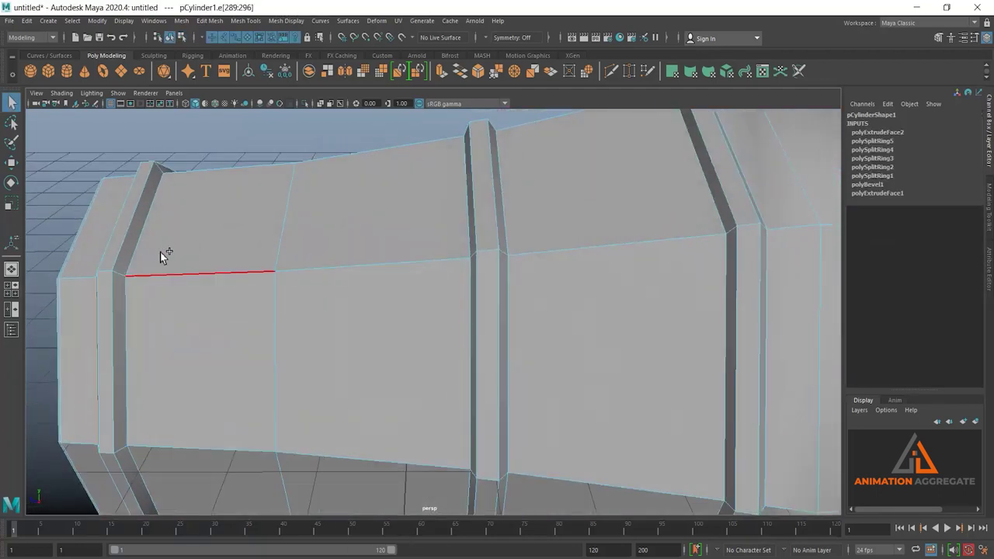
click(504, 216)
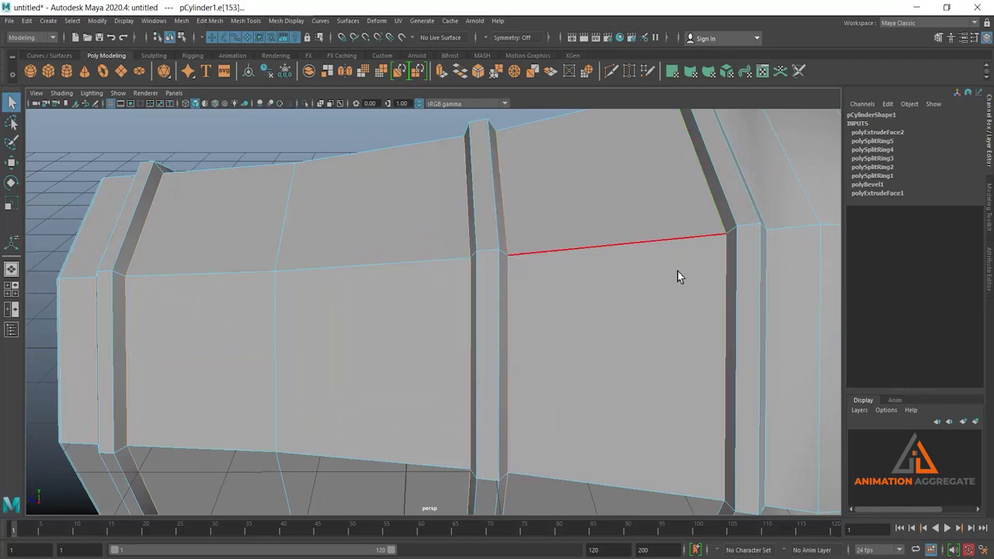
alt+drag(677, 271, 642, 269)
scroll(634, 206, down, 5)
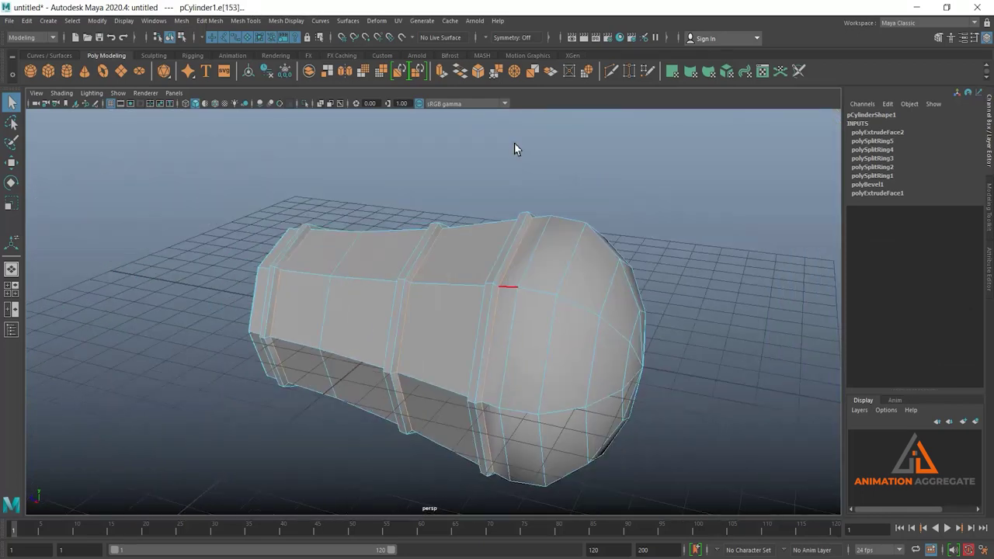
mouse_move(515, 149)
alt+mouse_down()
mouse_move(506, 186)
mouse_move(521, 240)
mouse_move(320, 180)
alt+mouse_up()
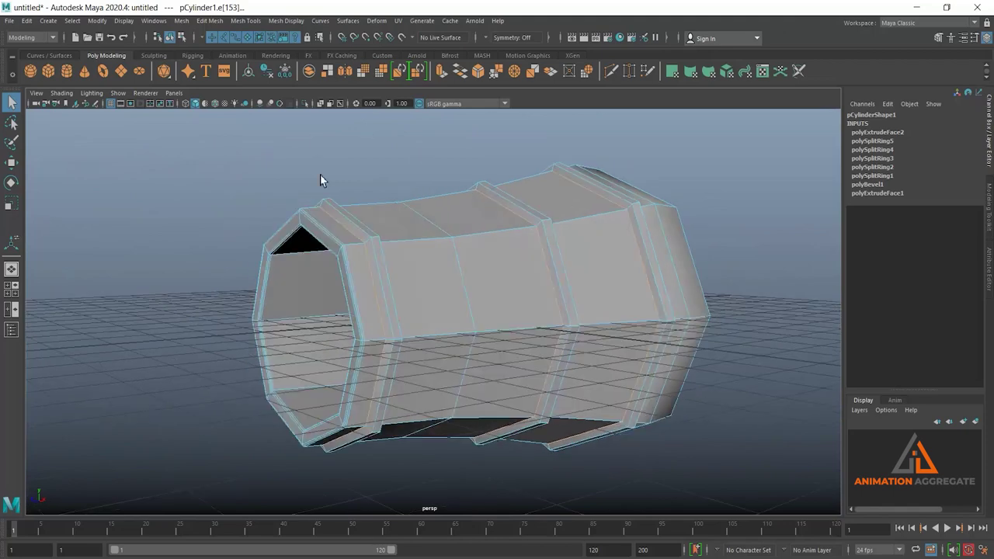
Bevel the ring edges with Fraction 0.19 and 2 segments, then return to Object Mode.
click(483, 73)
scroll(451, 259, up, 3)
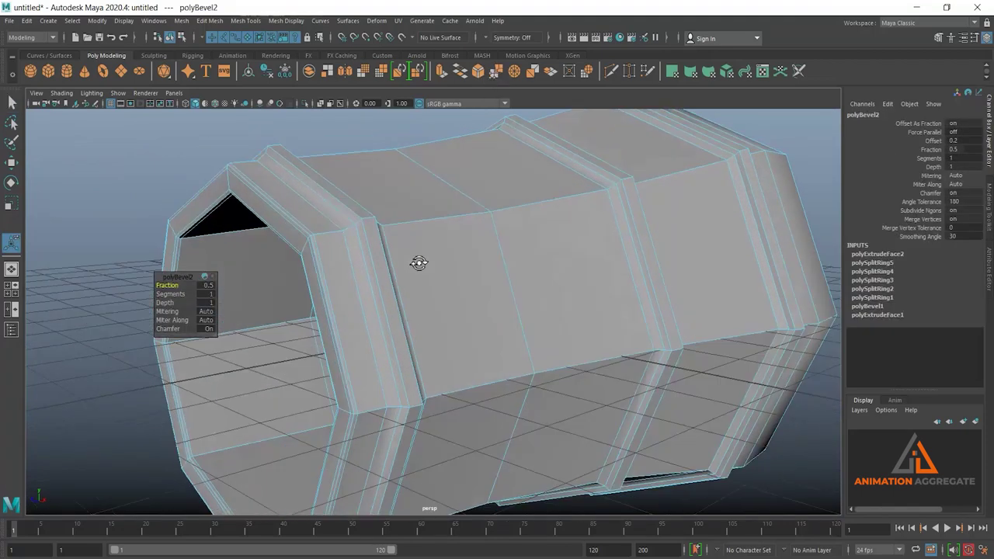
scroll(417, 262, up, 2)
scroll(288, 201, up, 3)
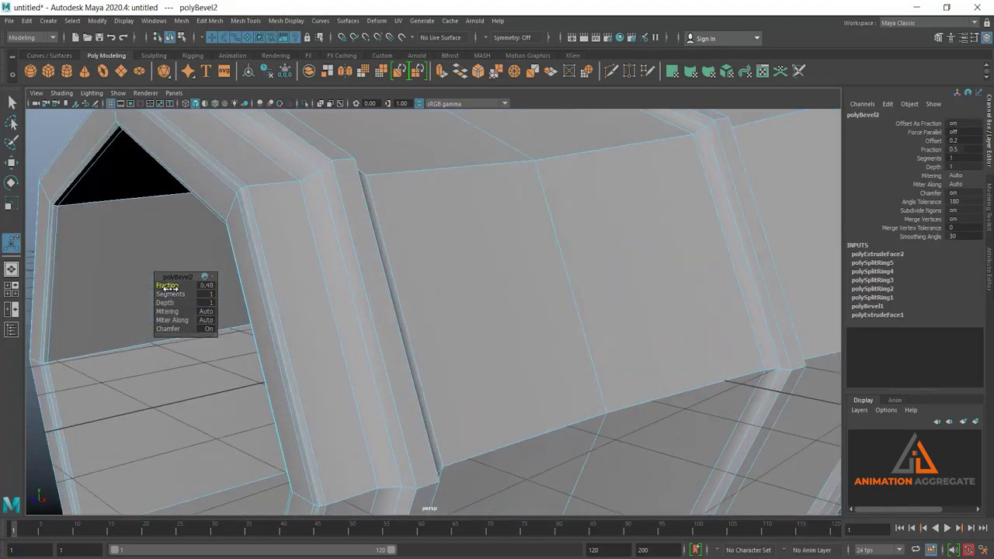
drag(172, 285, 161, 295)
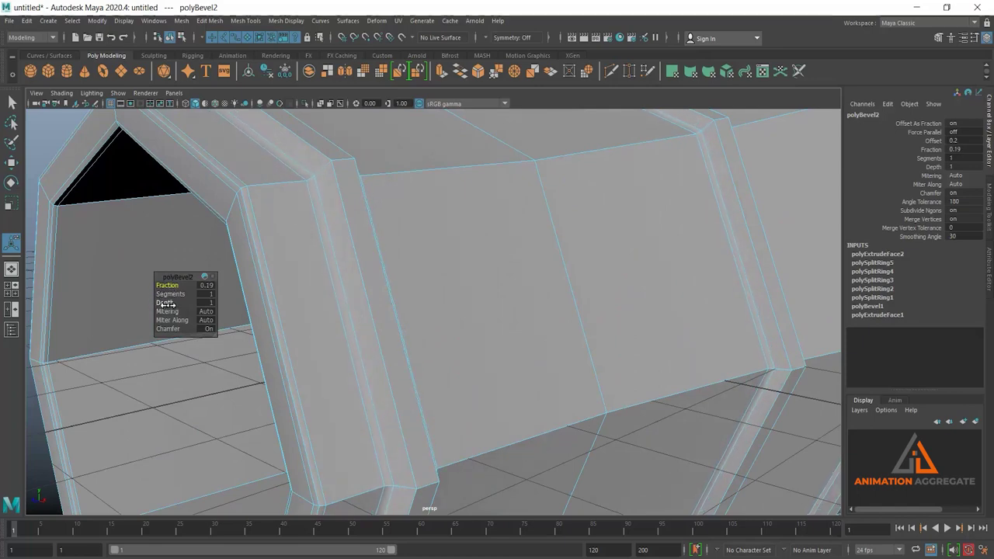
drag(166, 295, 171, 295)
right_drag(360, 210, 438, 178)
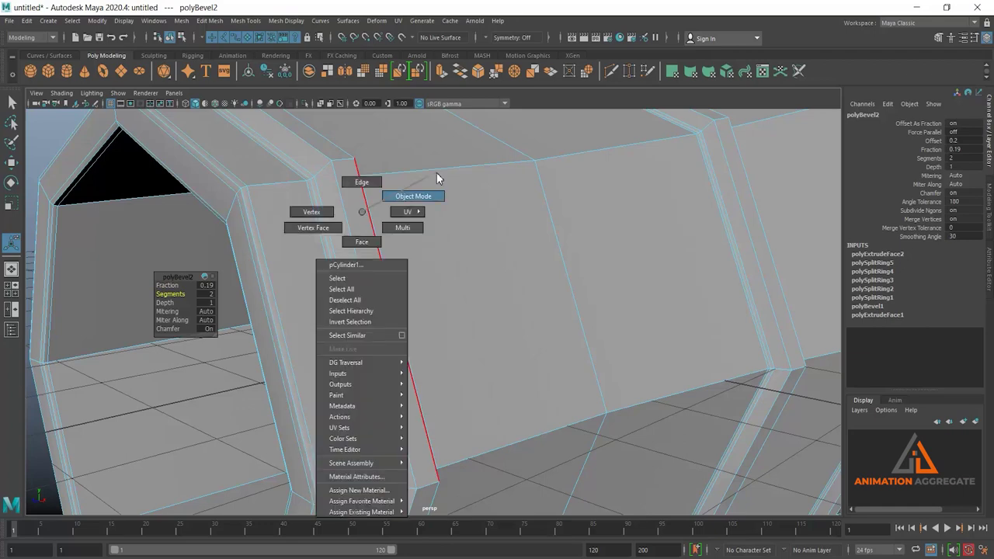
key(f)
alt+drag(487, 281, 512, 262)
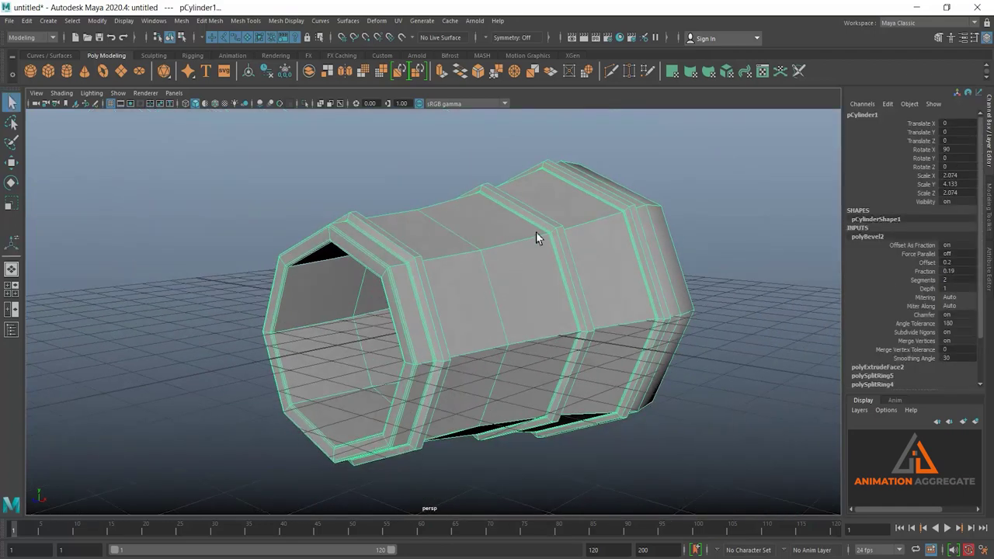
Turn on smooth mesh preview and orbit around the barrel to inspect its softened rings.
key(3)
click(731, 187)
mouse_move(730, 187)
alt+mouse_down()
mouse_move(657, 269)
mouse_move(582, 274)
mouse_move(592, 284)
mouse_move(626, 249)
mouse_move(627, 263)
mouse_move(688, 284)
mouse_move(577, 278)
mouse_move(634, 277)
mouse_move(573, 290)
mouse_move(593, 272)
alt+mouse_up()
click(593, 273)
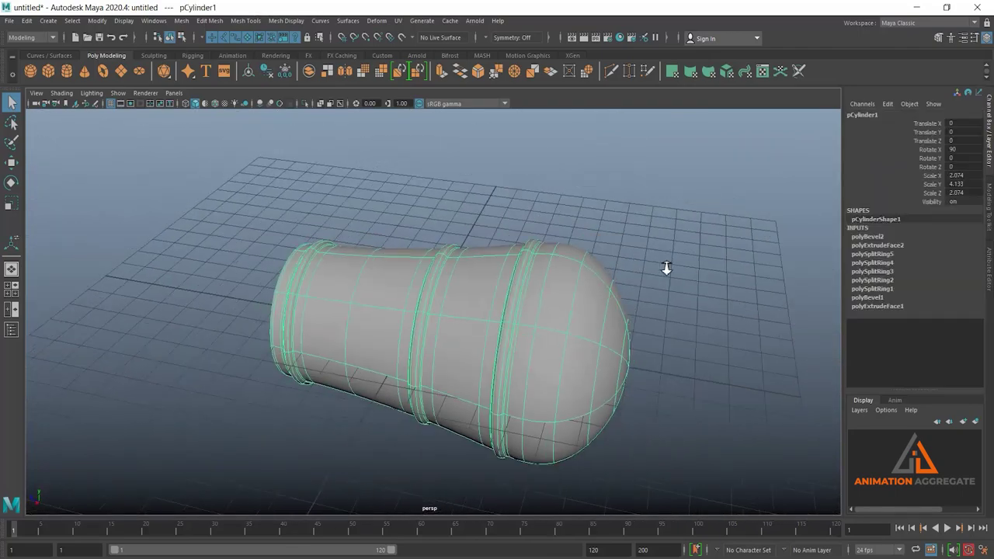
click(660, 255)
alt+drag(660, 255, 619, 342)
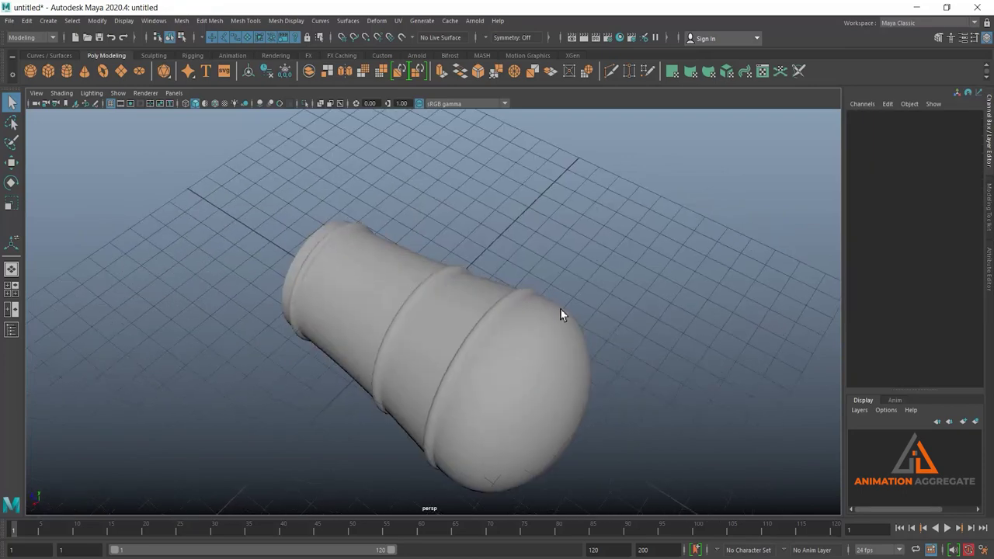
click(492, 375)
alt+drag(492, 376, 517, 368)
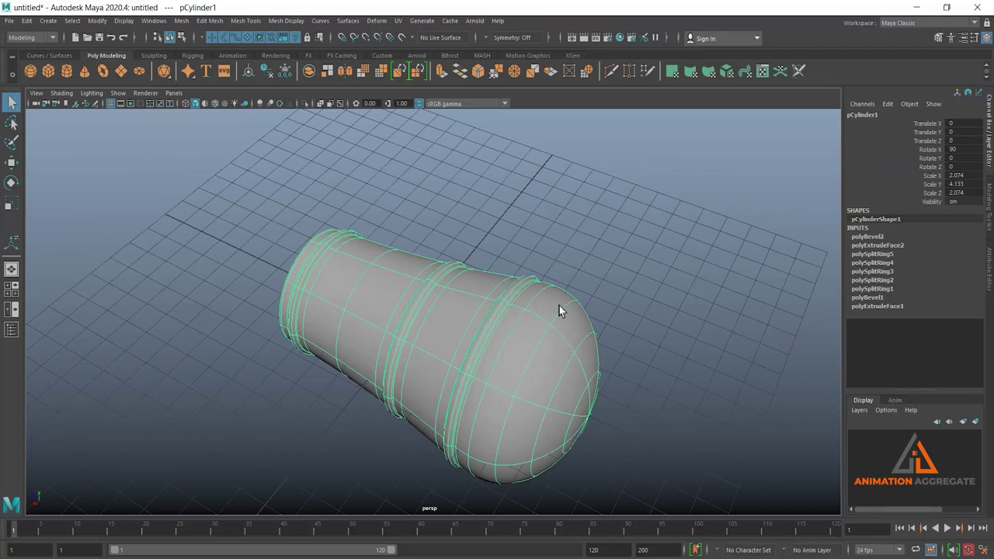
alt+drag(542, 259, 567, 321)
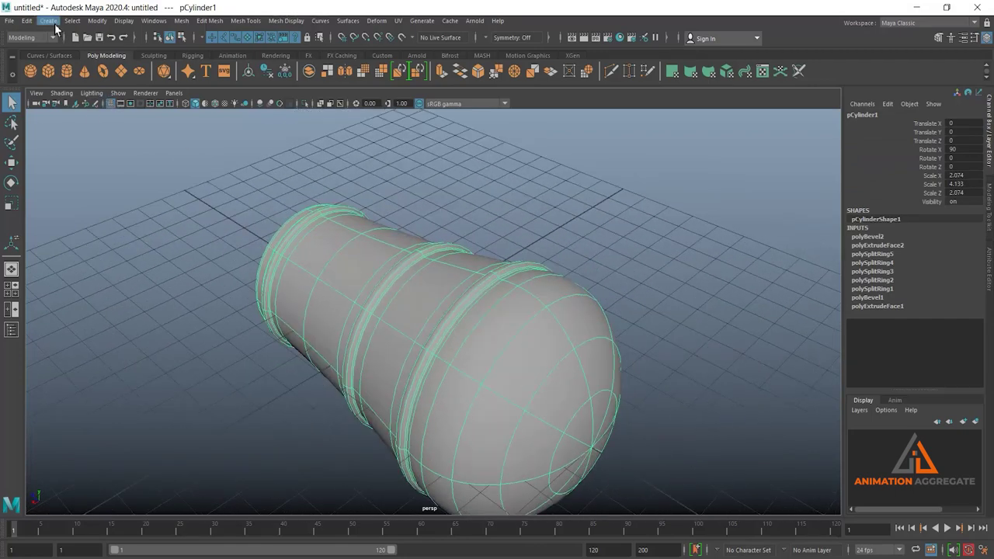
Create a polygon pipe, raise it above the barrel and scale it to about 0.387.
click(55, 23)
mouse_move(79, 59)
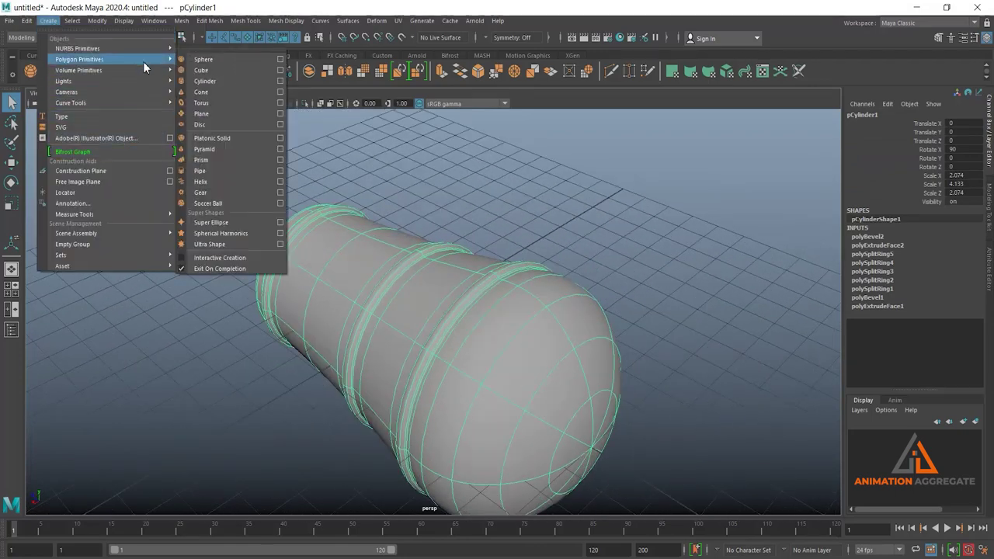
click(229, 171)
scroll(401, 274, down, 5)
key(w)
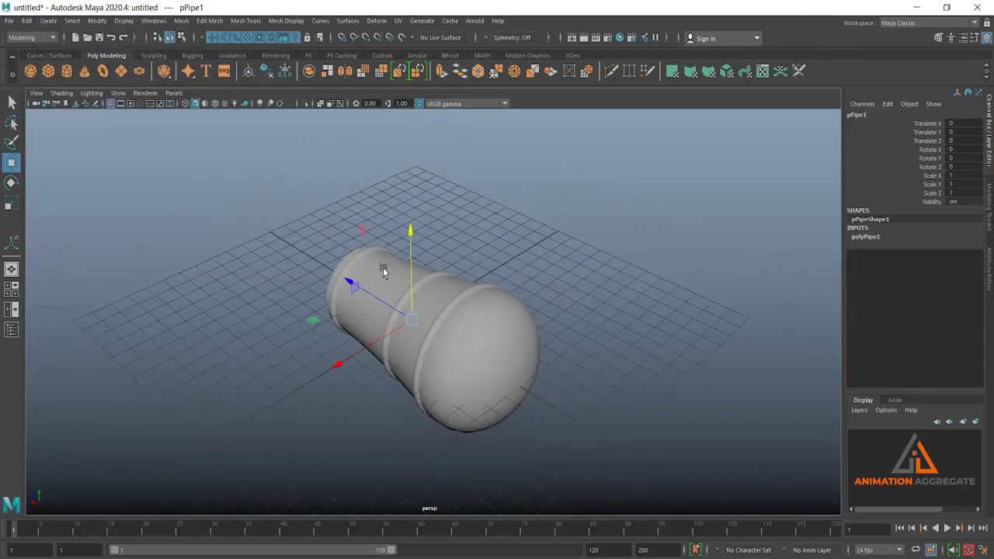
mouse_move(401, 233)
mouse_down()
mouse_move(373, 248)
mouse_move(433, 271)
mouse_up()
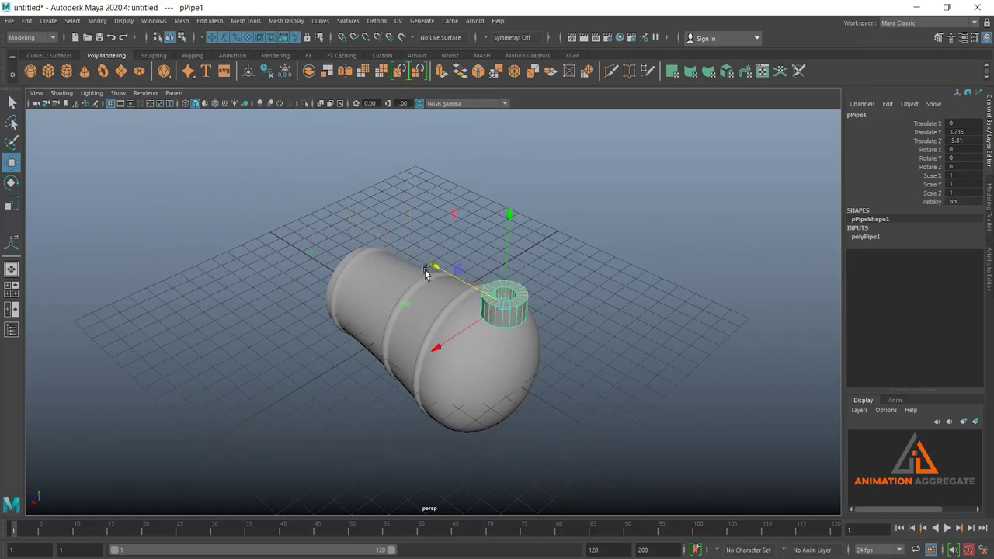
key(r)
drag(501, 305, 484, 304)
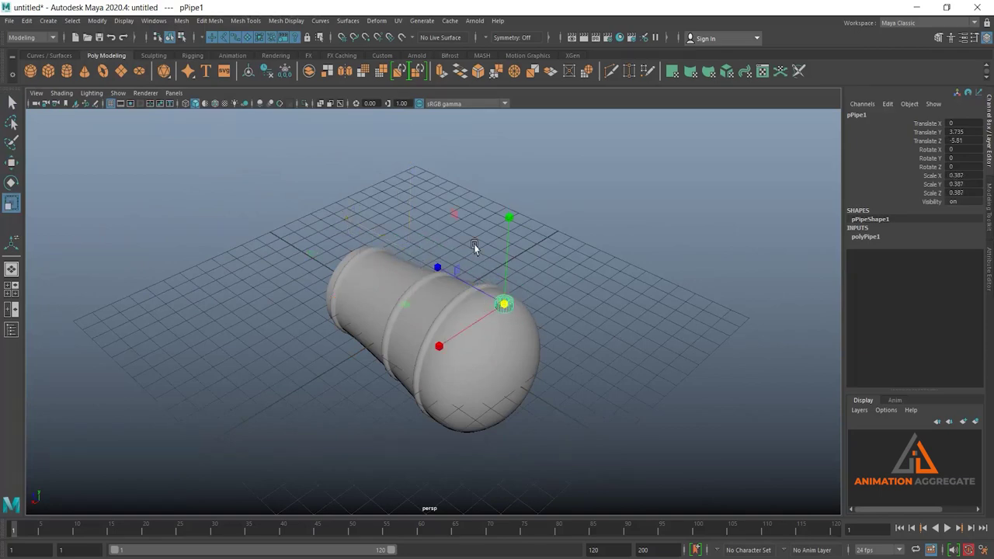
scroll(584, 362, up, 5)
alt+drag(605, 308, 542, 350)
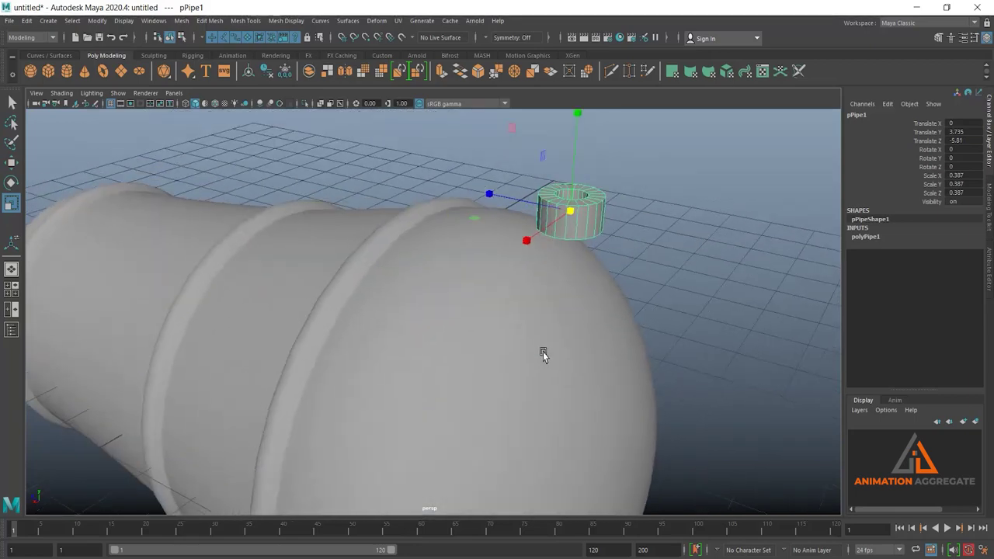
Move the pipe down onto the barrel's rounded dome using the side view.
key(w)
drag(600, 137, 600, 174)
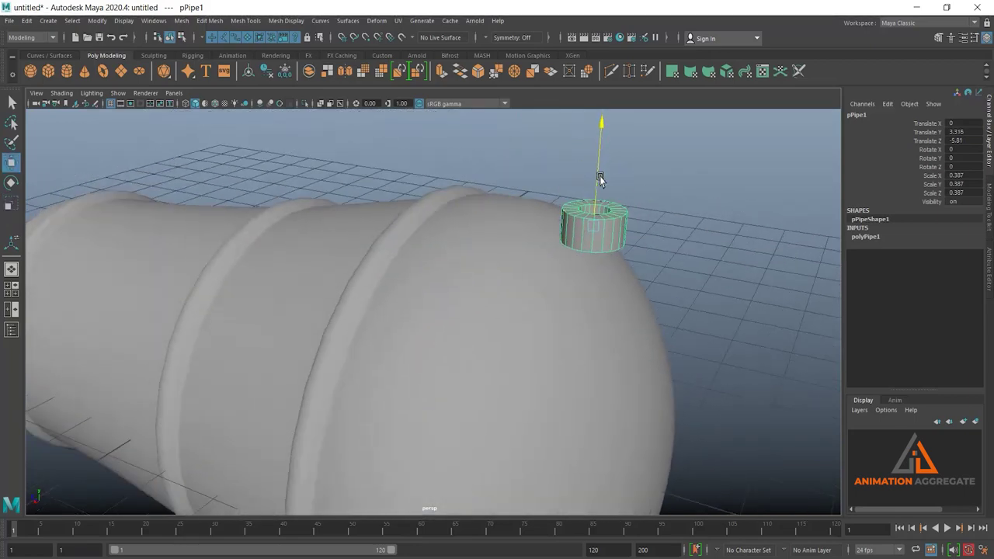
drag(515, 215, 485, 233)
key(space)
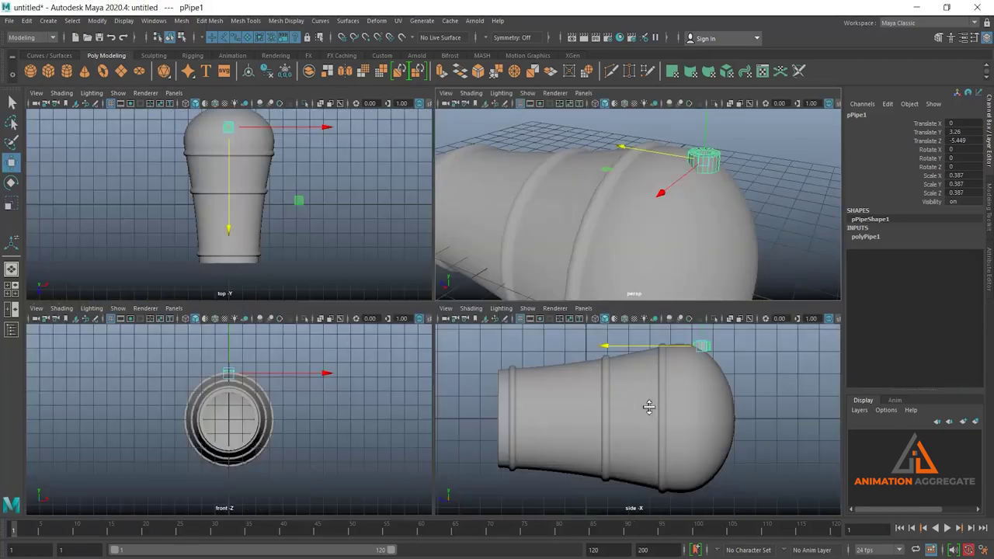
key(space)
scroll(482, 258, up, 1)
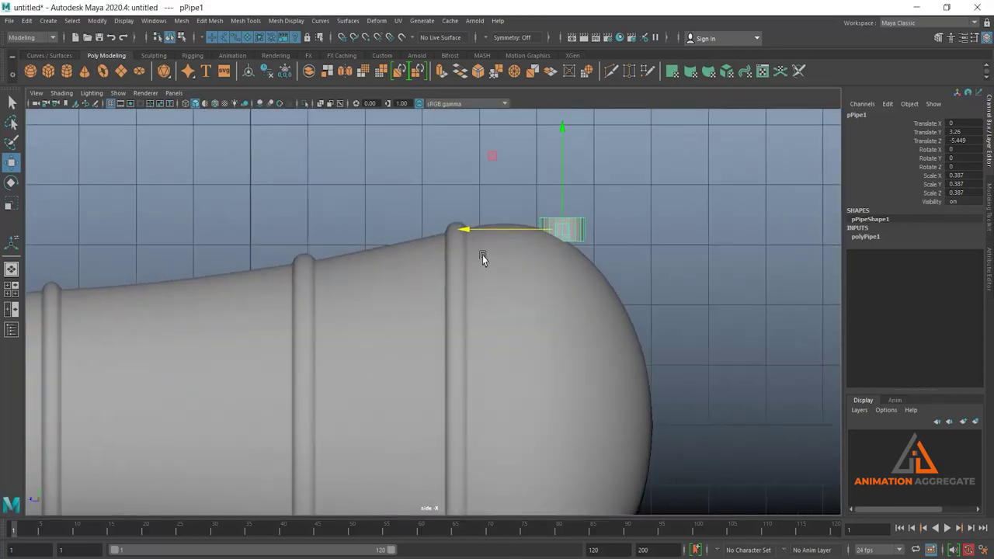
drag(466, 232, 447, 233)
Tilt the pipe about -23 degrees on X to follow the dome and settle it onto the surface.
key(e)
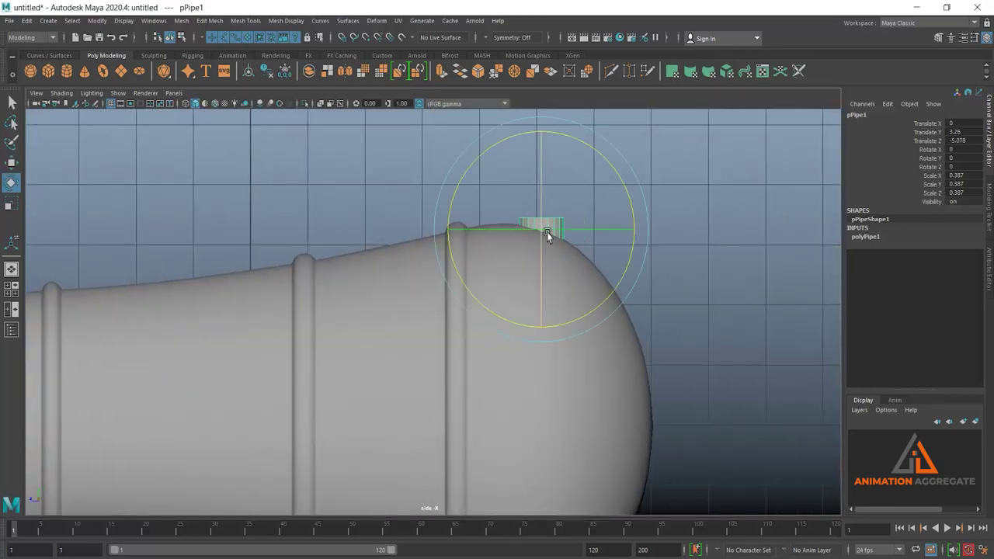
drag(601, 153, 621, 193)
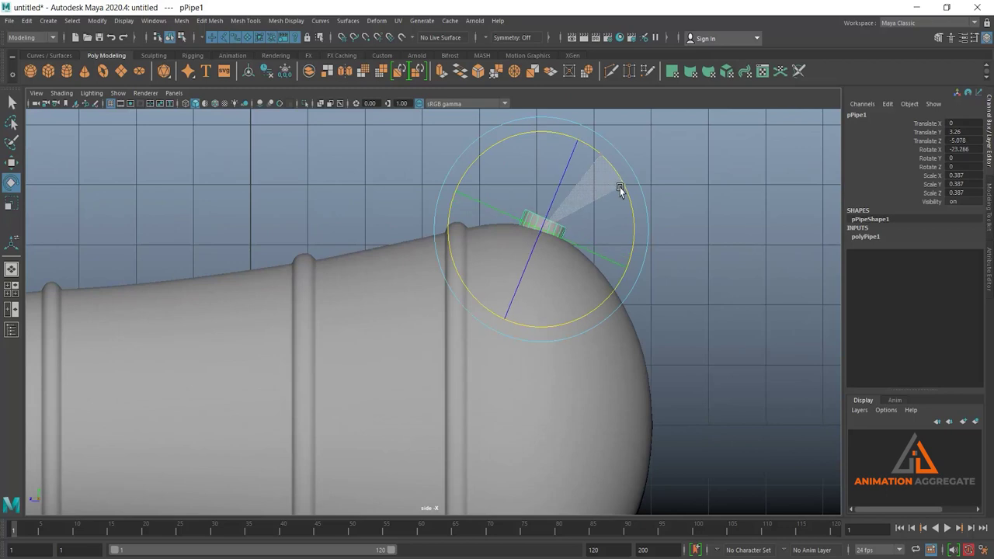
key(w)
mouse_move(559, 182)
mouse_down()
mouse_move(568, 166)
mouse_move(564, 180)
mouse_up()
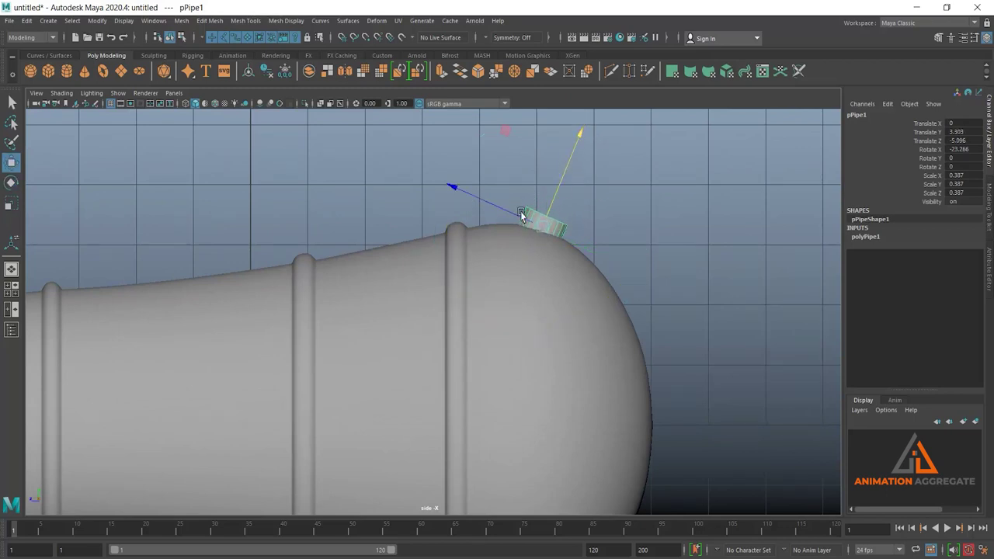
drag(484, 204, 487, 203)
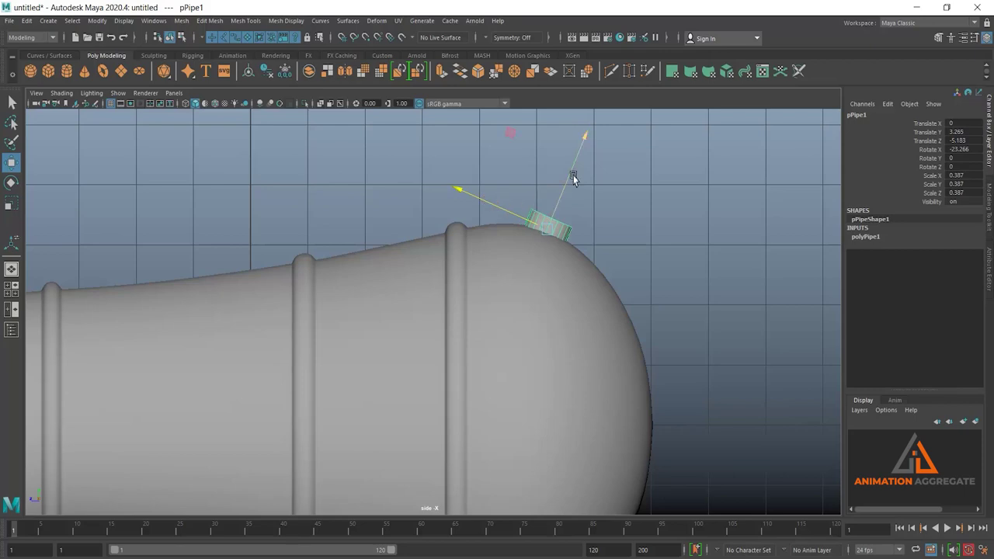
drag(577, 155, 579, 161)
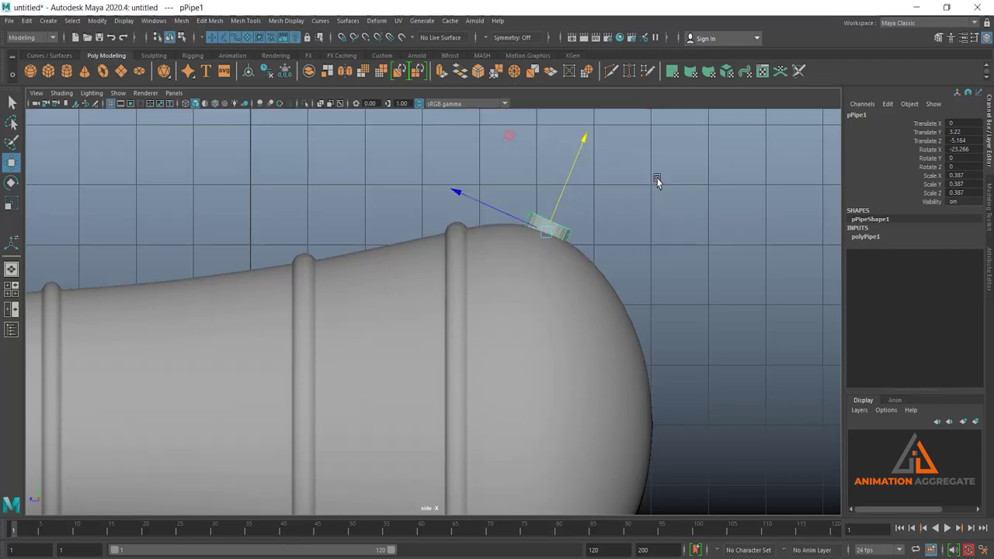
key(space)
key(space)
mouse_move(642, 235)
alt+mouse_down()
mouse_move(543, 217)
mouse_move(475, 290)
mouse_move(533, 249)
alt+mouse_up()
Set polyPipe1 Thickness to 0.41 and Subdivisions Axis to 8 in the Channel Box.
alt+right_drag(533, 248, 649, 278)
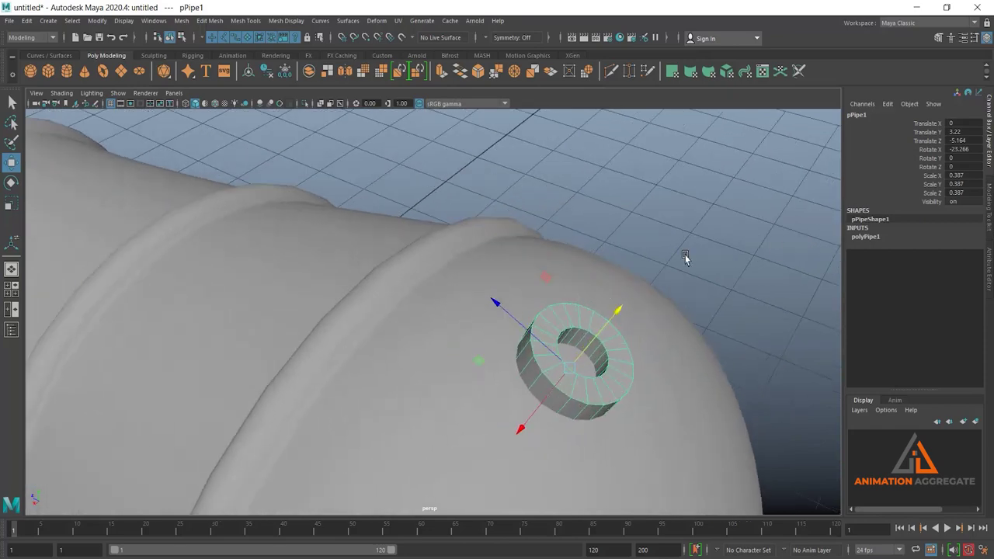
alt+drag(685, 258, 679, 253)
click(881, 239)
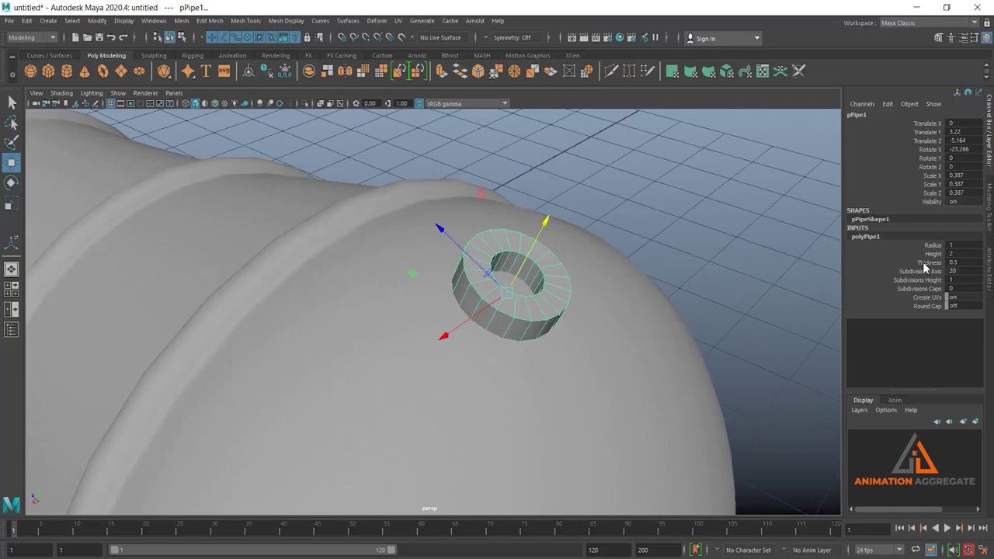
click(925, 266)
middle_drag(679, 211, 678, 207)
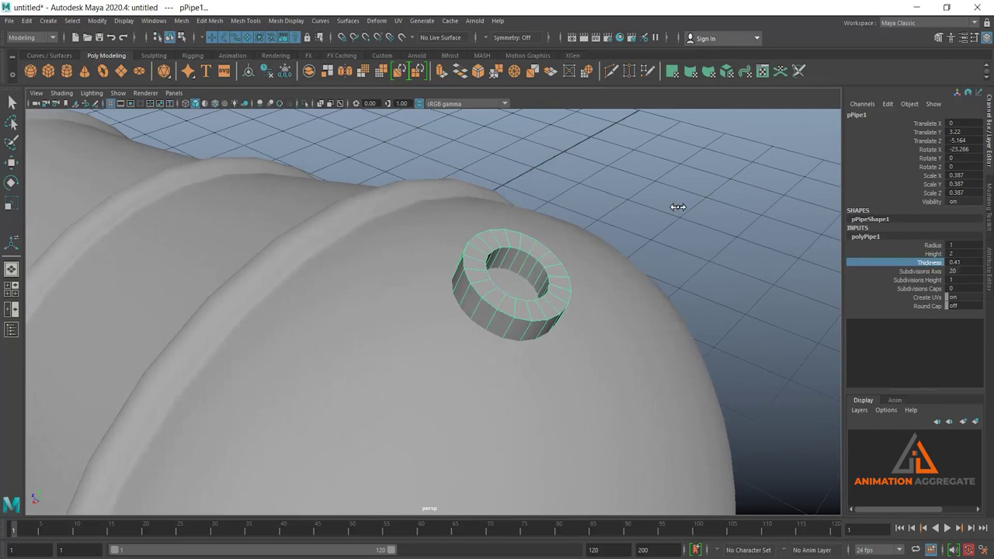
mouse_move(676, 208)
alt+mouse_down()
mouse_move(641, 248)
mouse_move(834, 300)
alt+mouse_up()
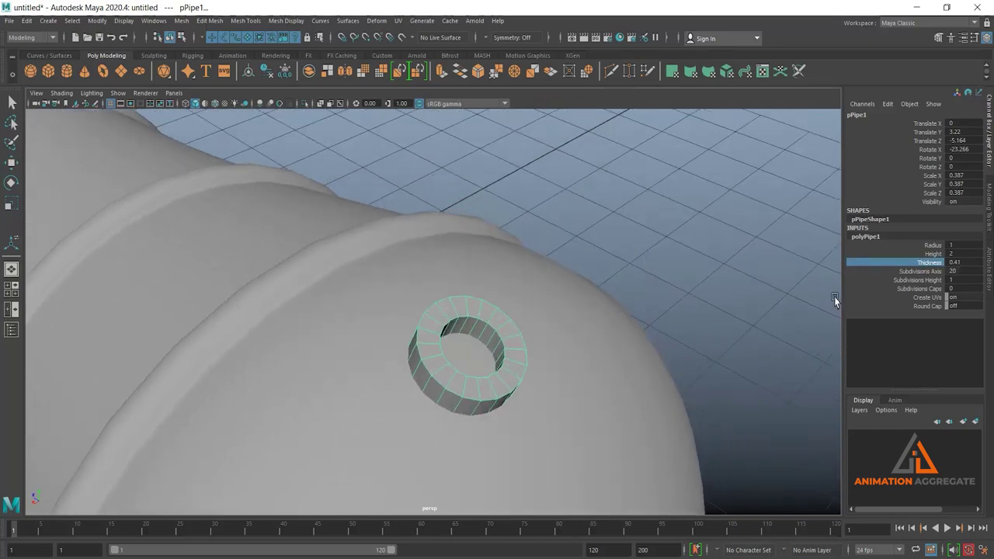
click(933, 272)
click(966, 272)
text(8)
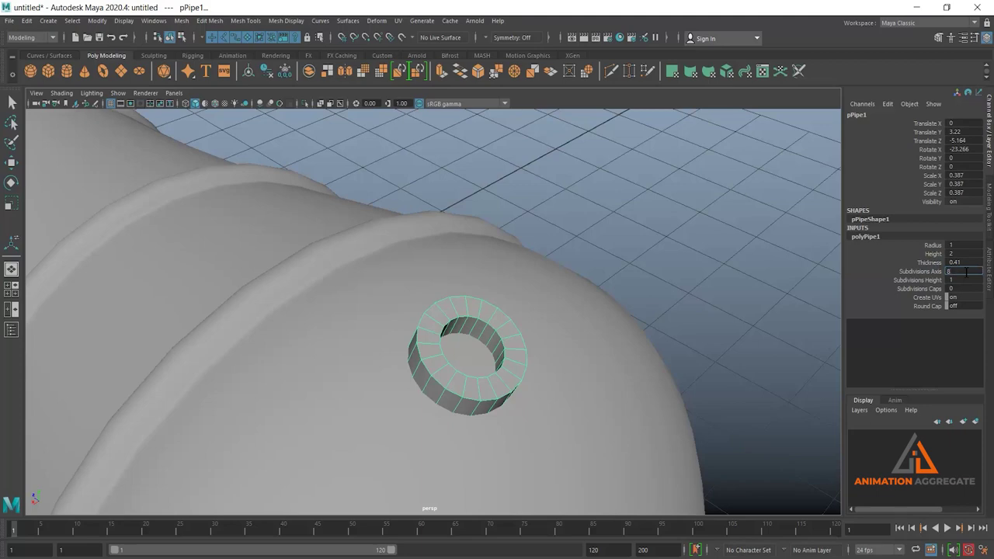
key(Return)
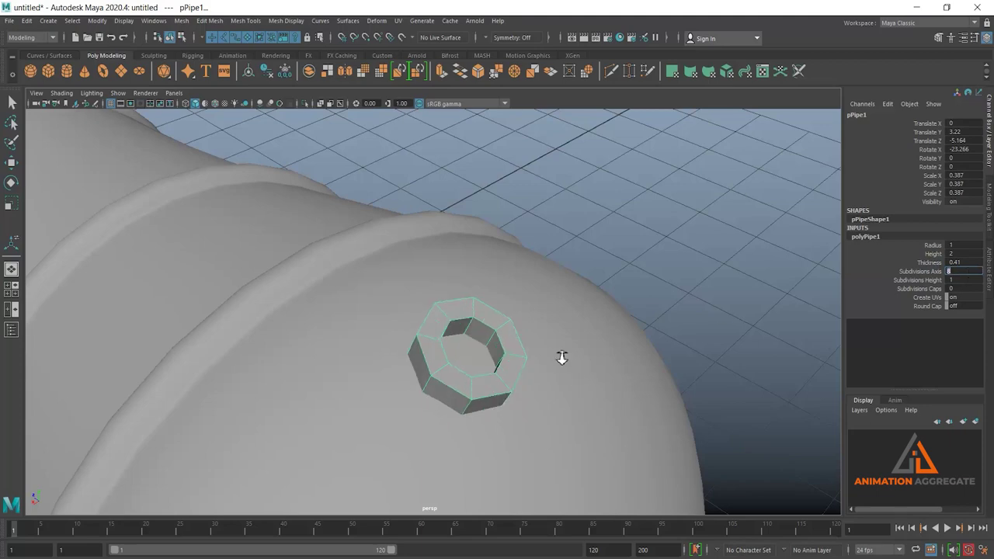
mouse_move(562, 357)
alt+mouse_down()
mouse_move(523, 329)
mouse_move(564, 332)
mouse_move(563, 288)
alt+mouse_up()
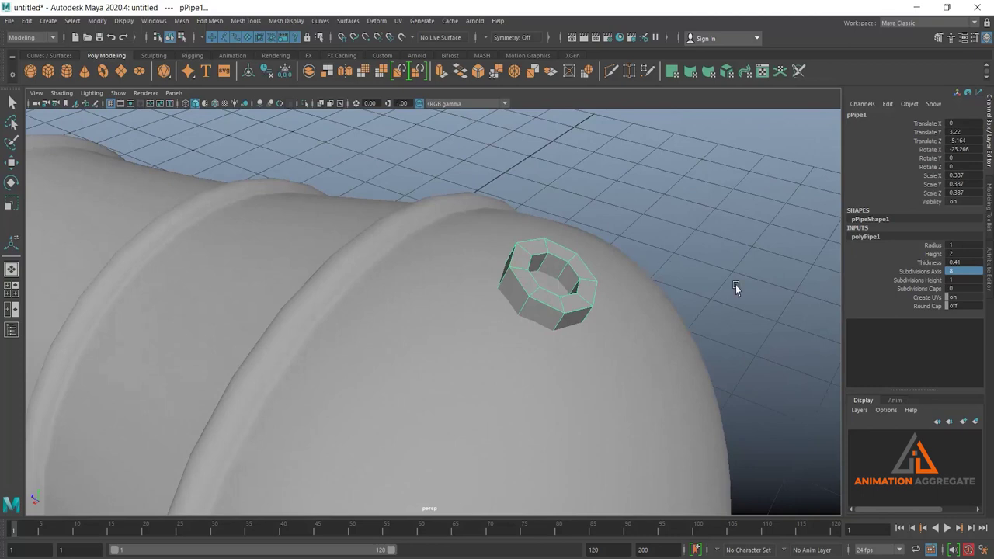
alt+drag(695, 265, 631, 220)
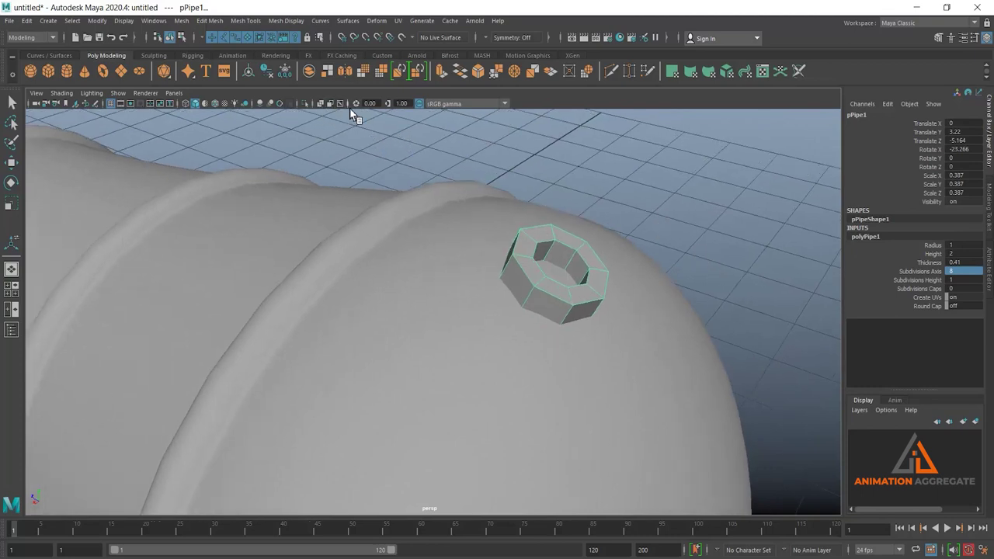
Isolate the pipe, select its face loop and delete it.
click(305, 105)
alt+drag(468, 220, 480, 184)
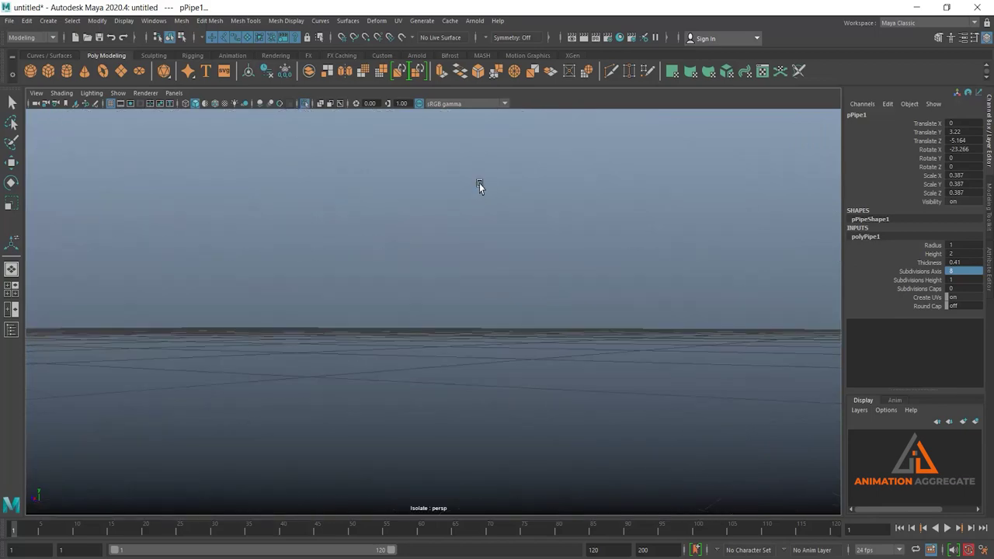
alt+middle_drag(479, 184, 499, 358)
mouse_move(500, 358)
alt+mouse_down()
mouse_move(543, 214)
mouse_move(487, 334)
mouse_move(525, 226)
alt+mouse_up()
right_drag(525, 226, 567, 239)
click(527, 257)
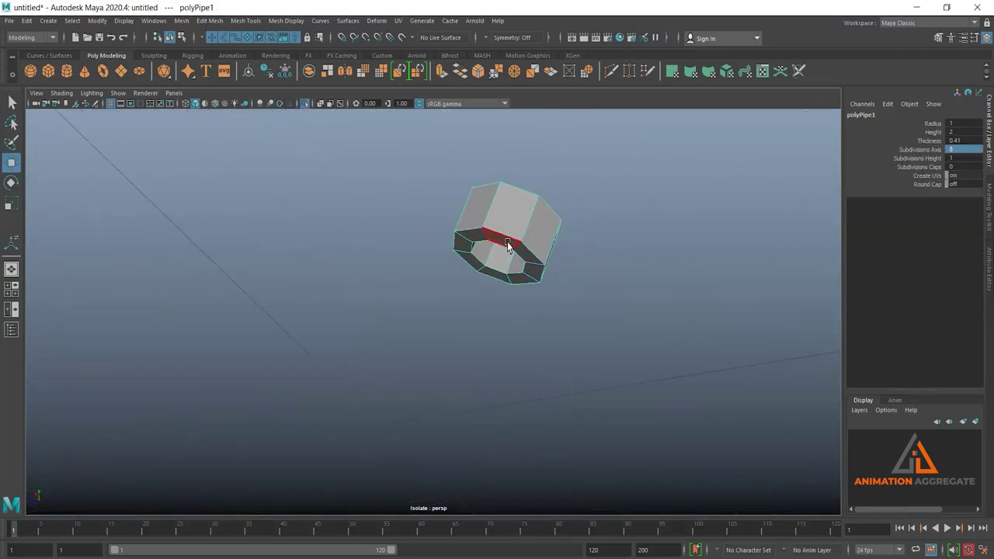
key(w)
shift+double_click(528, 257)
key(Delete)
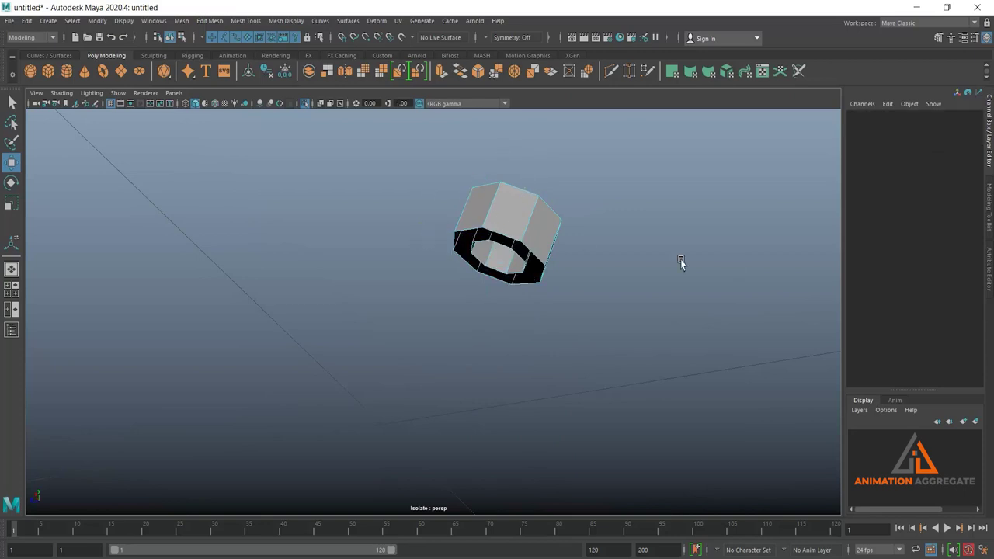
Restore the full scene, compare smooth and faceted previews, and select the pipe's edge loop.
key(F8)
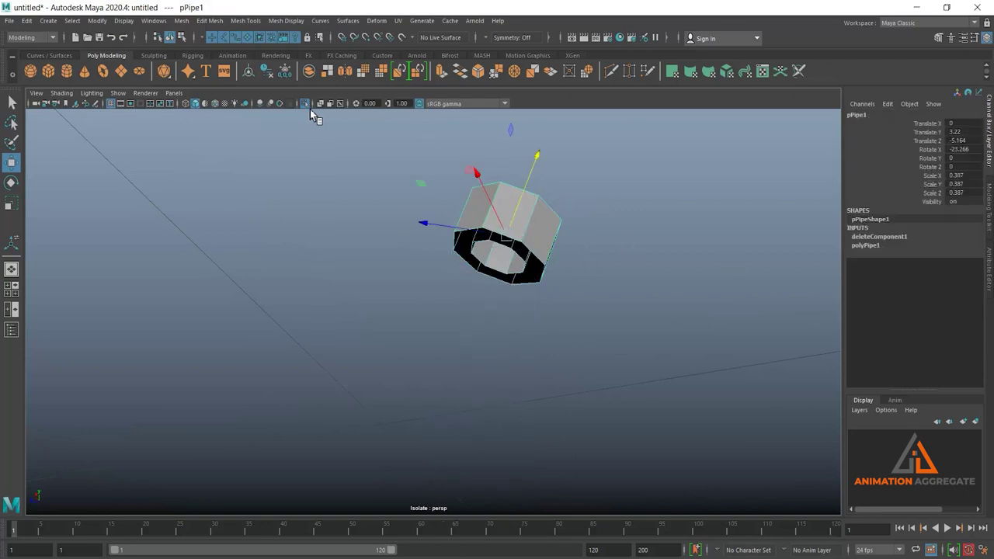
click(306, 104)
mouse_move(665, 310)
alt+mouse_down()
mouse_move(629, 291)
mouse_move(526, 302)
mouse_move(548, 331)
mouse_move(530, 407)
mouse_move(551, 328)
mouse_move(538, 304)
alt+mouse_up()
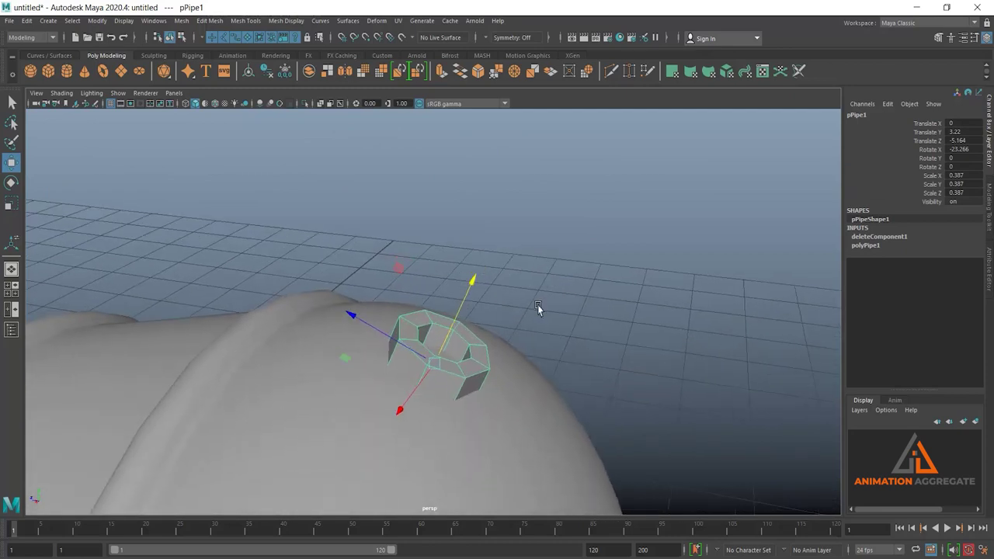
key(3)
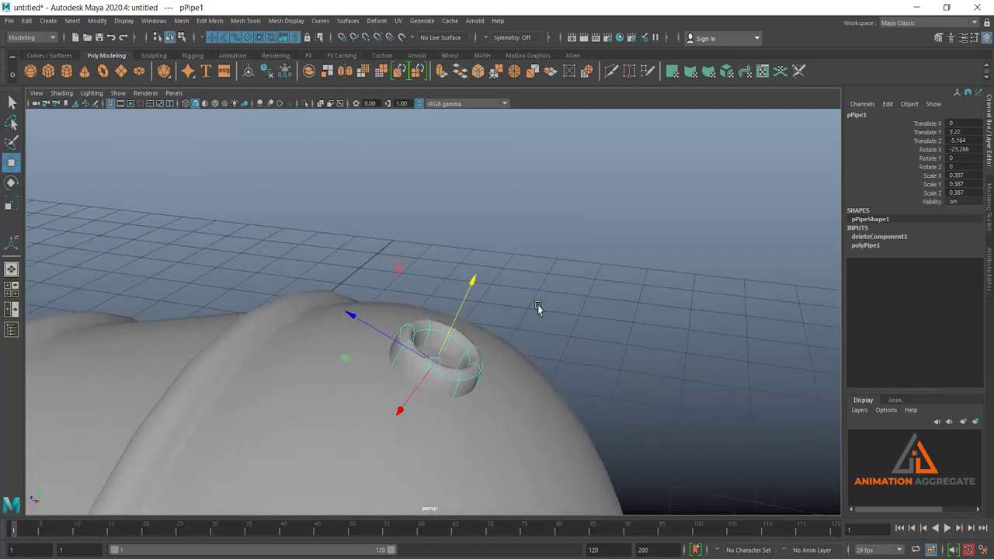
key(1)
mouse_move(410, 279)
alt+right_down()
mouse_move(444, 355)
mouse_move(432, 246)
alt+right_up()
double_click(410, 391)
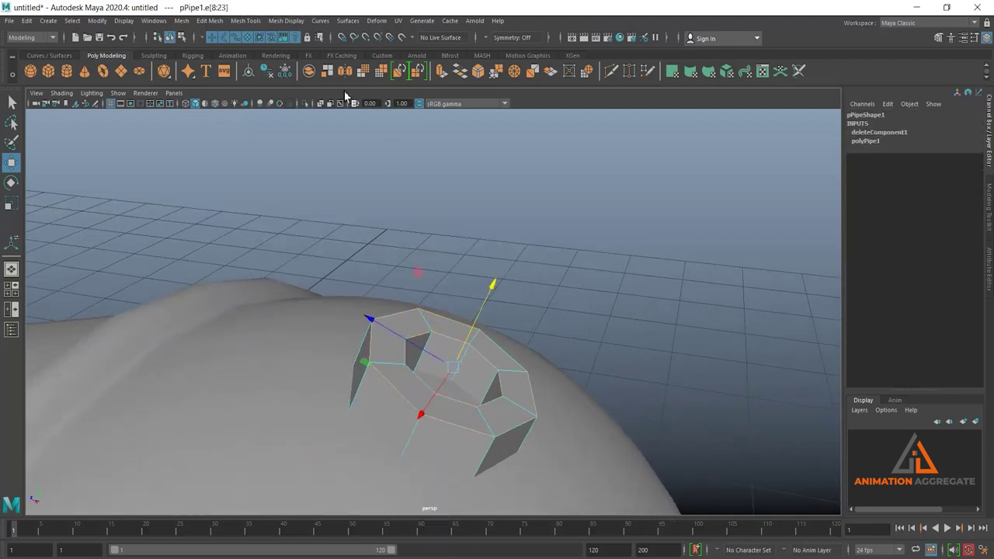
Bevel the pipe's edge loop with Fraction 0.29 and 2 segments.
key(ctrl+b)
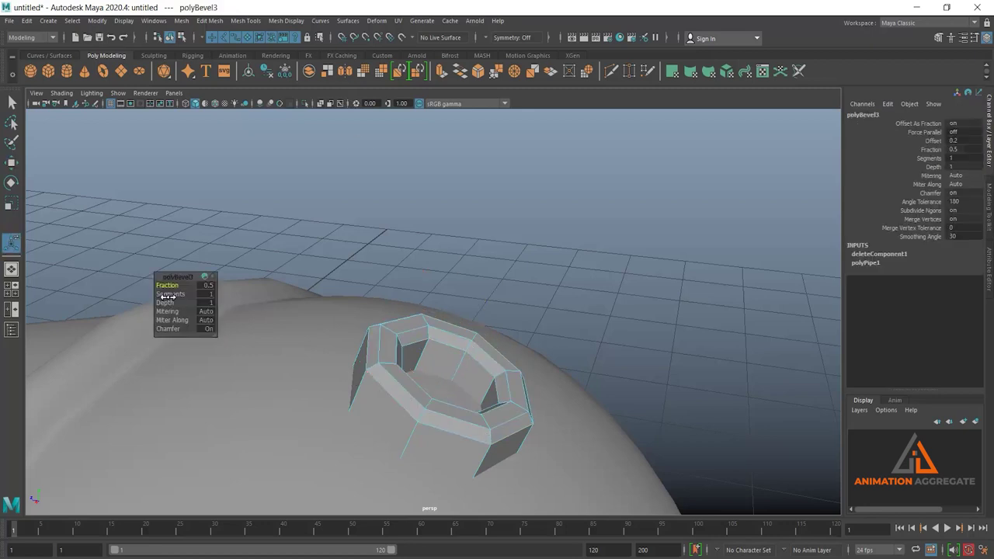
mouse_move(172, 289)
mouse_down()
mouse_move(162, 295)
mouse_move(374, 357)
mouse_up()
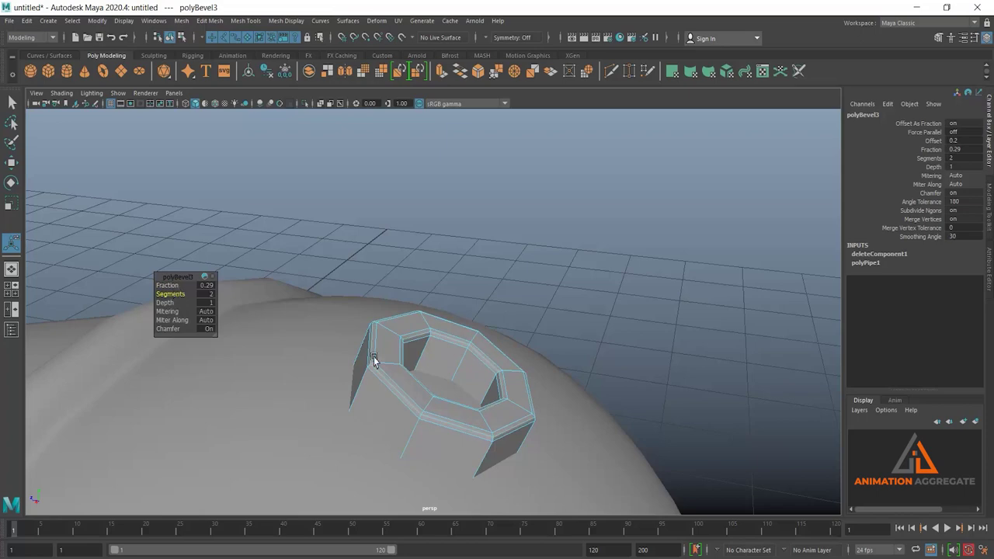
right_drag(392, 360, 501, 202)
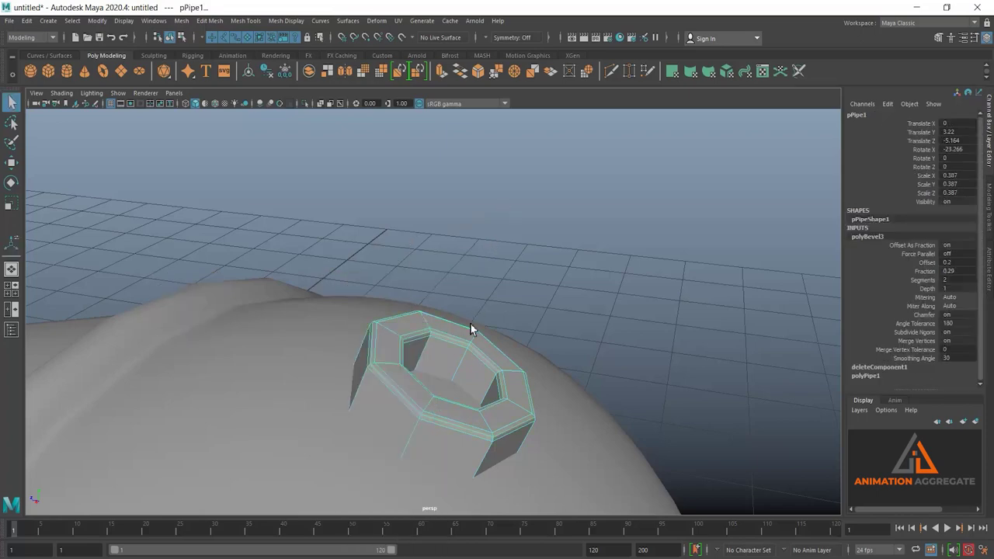
key(3)
Sink the pipe slightly down into the barrel's dome.
click(583, 303)
mouse_move(583, 304)
alt+mouse_down()
mouse_move(564, 350)
mouse_move(490, 371)
mouse_move(544, 355)
mouse_move(508, 313)
mouse_move(544, 355)
mouse_move(572, 327)
mouse_move(510, 426)
alt+mouse_up()
click(572, 432)
alt+drag(572, 433, 598, 411)
mouse_move(599, 411)
alt+middle_down()
mouse_move(563, 386)
mouse_move(544, 300)
alt+middle_up()
key(w)
drag(525, 204, 522, 218)
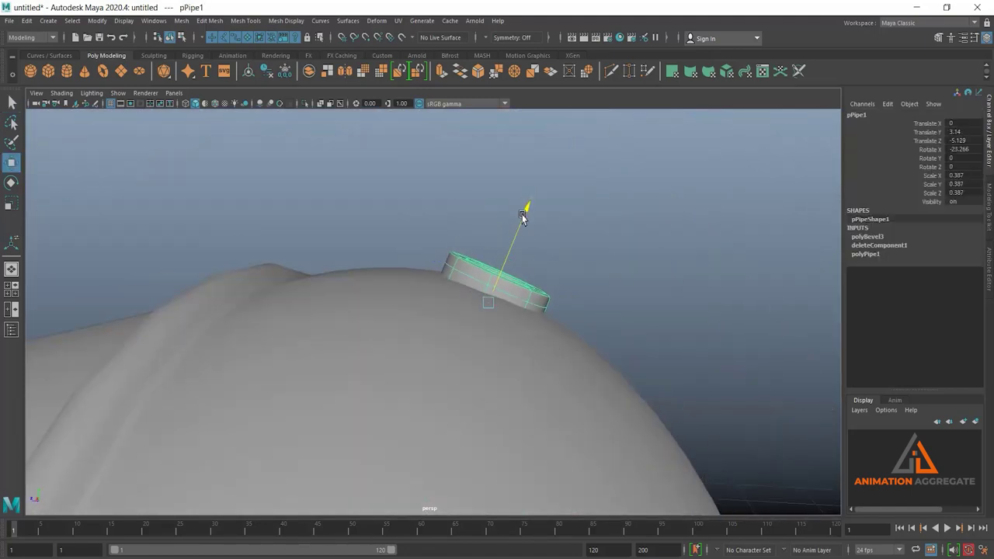
drag(409, 269, 411, 269)
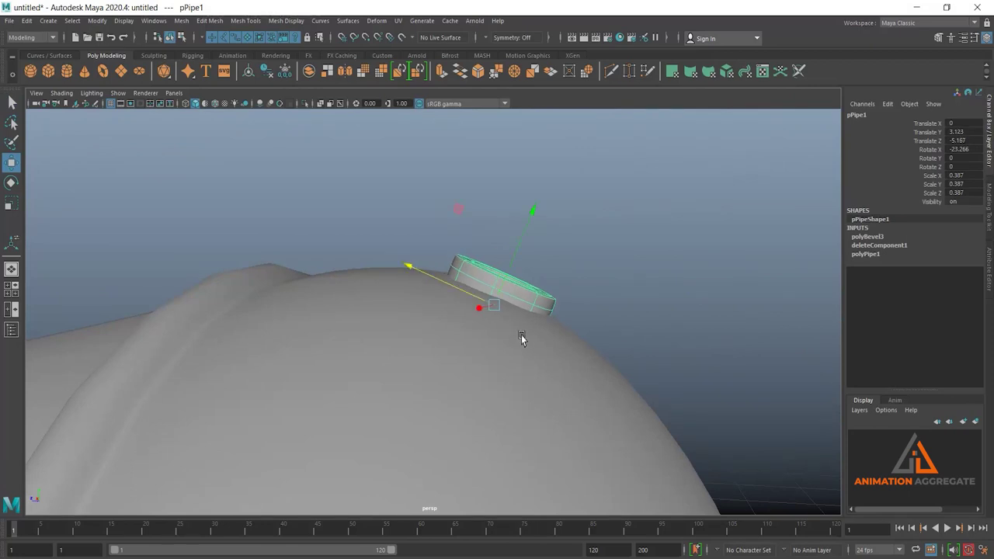
alt+drag(521, 337, 501, 354)
Scale the fuse holder down to about 0.236 and settle it onto the dome.
key(r)
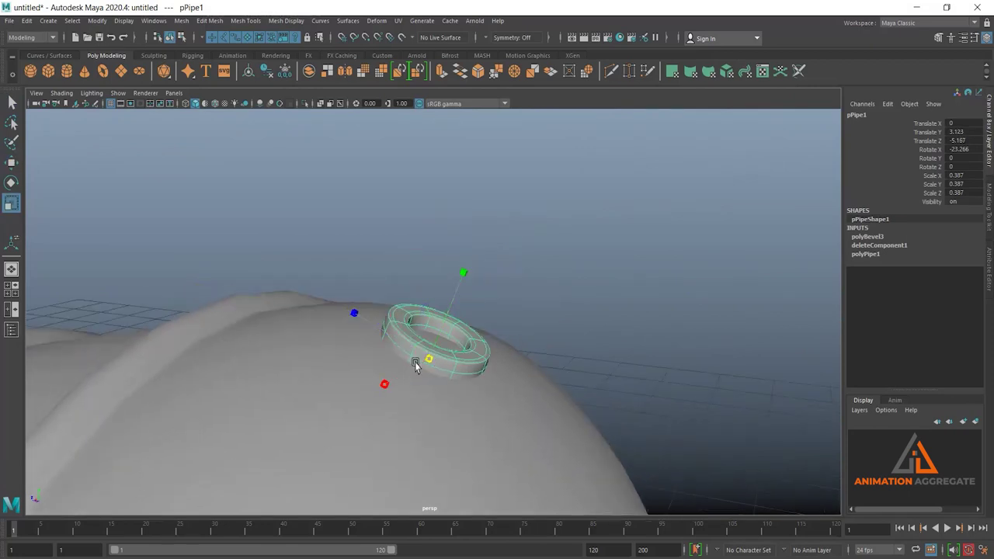
drag(414, 361, 386, 379)
key(w)
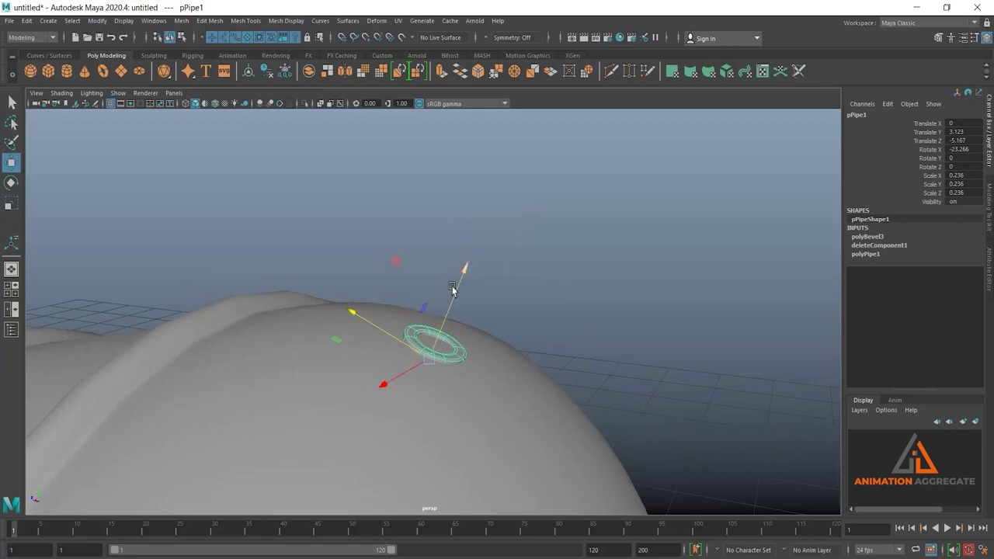
drag(458, 286, 458, 295)
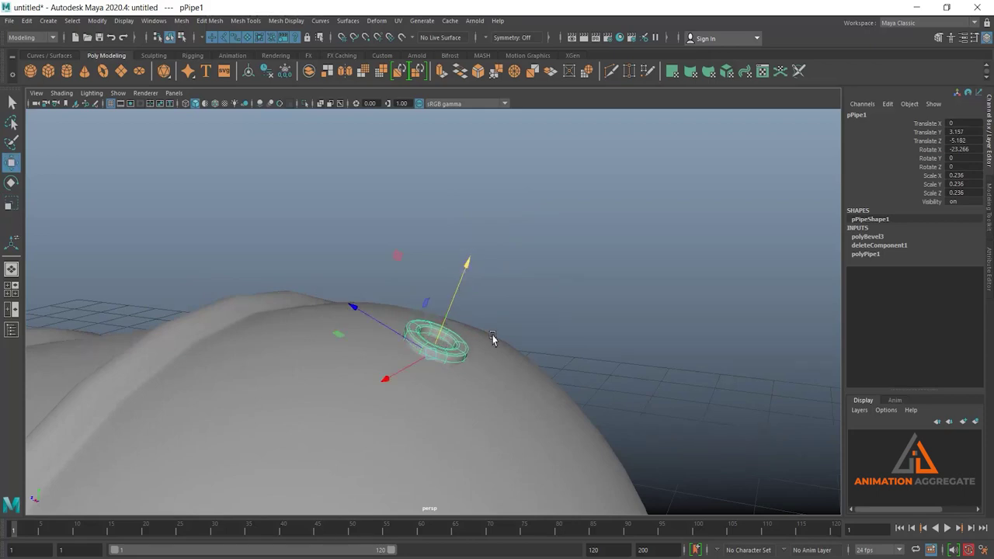
click(562, 354)
mouse_move(492, 337)
alt+mouse_down()
mouse_move(562, 353)
mouse_move(469, 404)
mouse_move(577, 388)
mouse_move(472, 242)
mouse_move(442, 350)
mouse_move(435, 342)
mouse_move(473, 388)
mouse_move(451, 350)
alt+mouse_up()
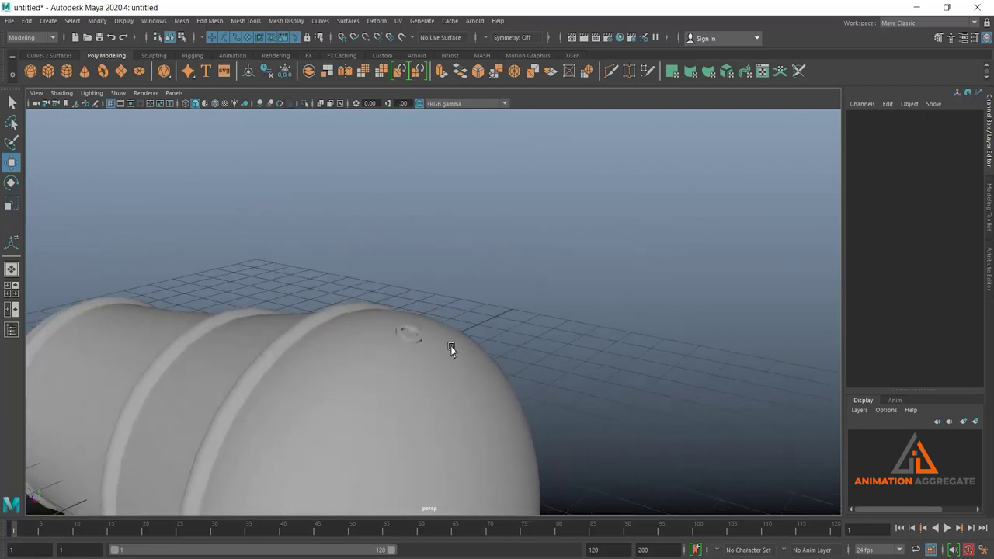
Start the CV Curve Tool and frame the fuse holder in the side view.
click(41, 22)
mouse_move(71, 102)
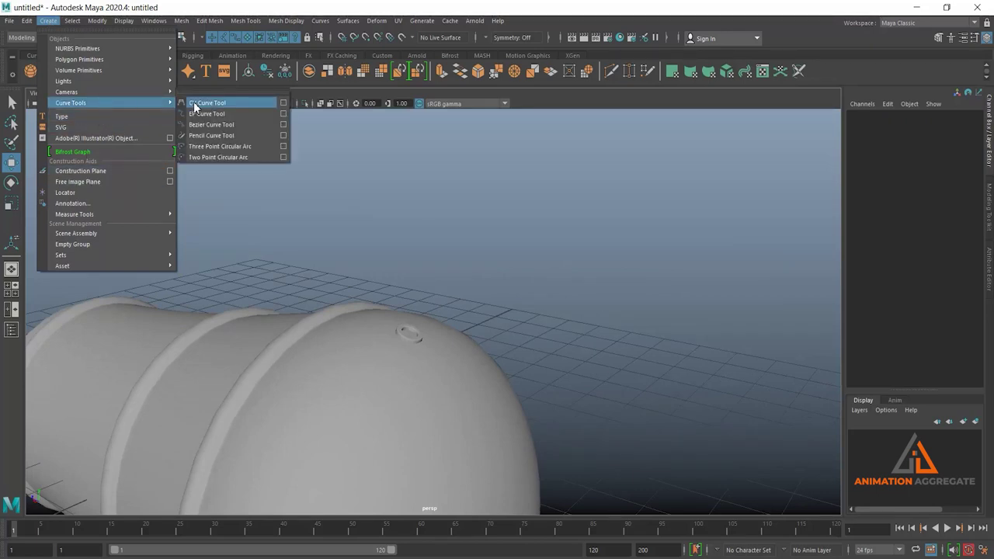
click(203, 102)
double_click(14, 245)
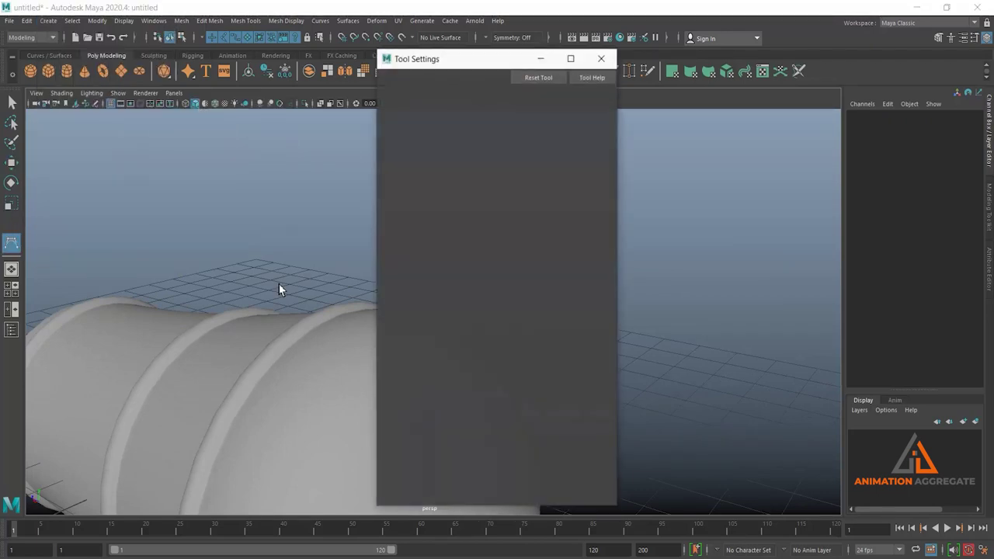
click(601, 58)
key(space)
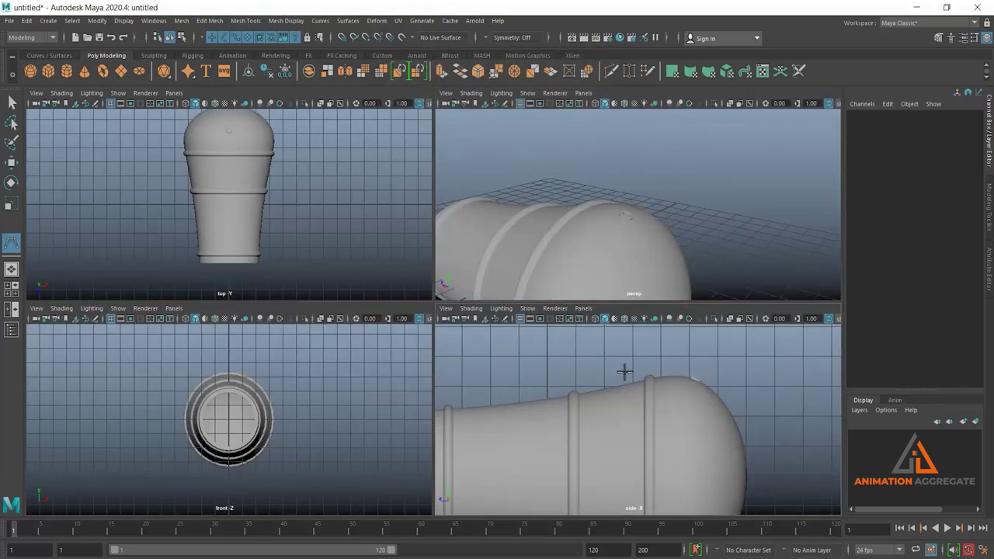
key(space)
alt+middle_drag(611, 251, 541, 375)
scroll(629, 344, up, 3)
alt+middle_drag(558, 139, 430, 178)
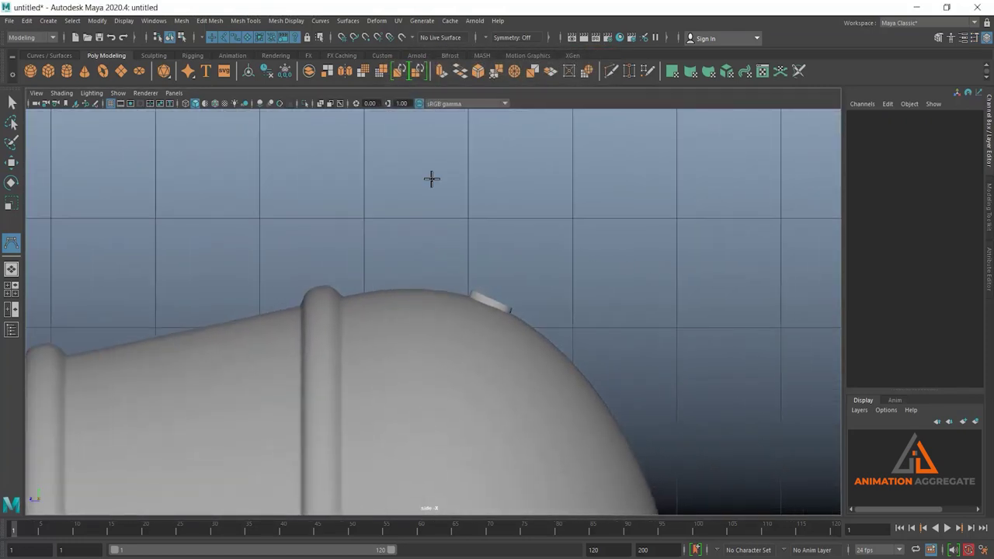
scroll(501, 333, up, 3)
Draw a wavy seven-point fuse curve rising from the fuse holder and curling upward.
click(497, 292)
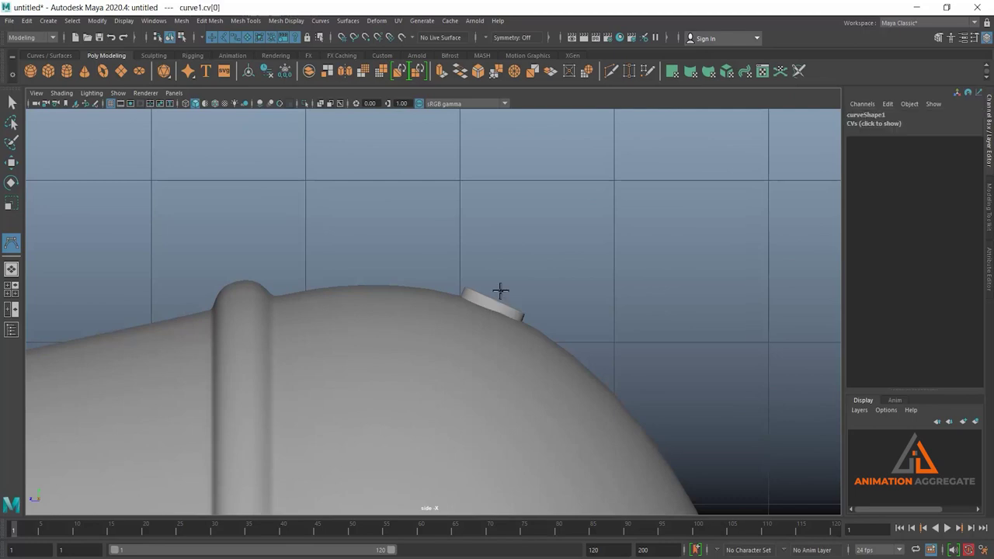
click(556, 264)
click(590, 300)
click(613, 332)
click(660, 337)
click(696, 313)
click(696, 278)
key(w)
Adjust the curve's control points to deepen its dip.
right_drag(603, 308, 587, 256)
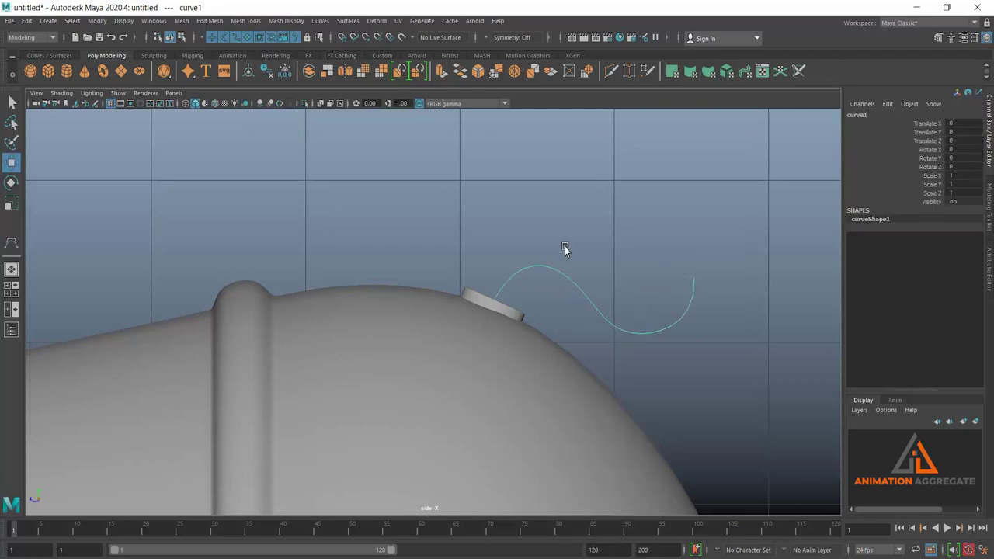
mouse_move(577, 284)
mouse_down()
mouse_move(607, 335)
mouse_move(664, 353)
mouse_up()
click(612, 334)
click(660, 337)
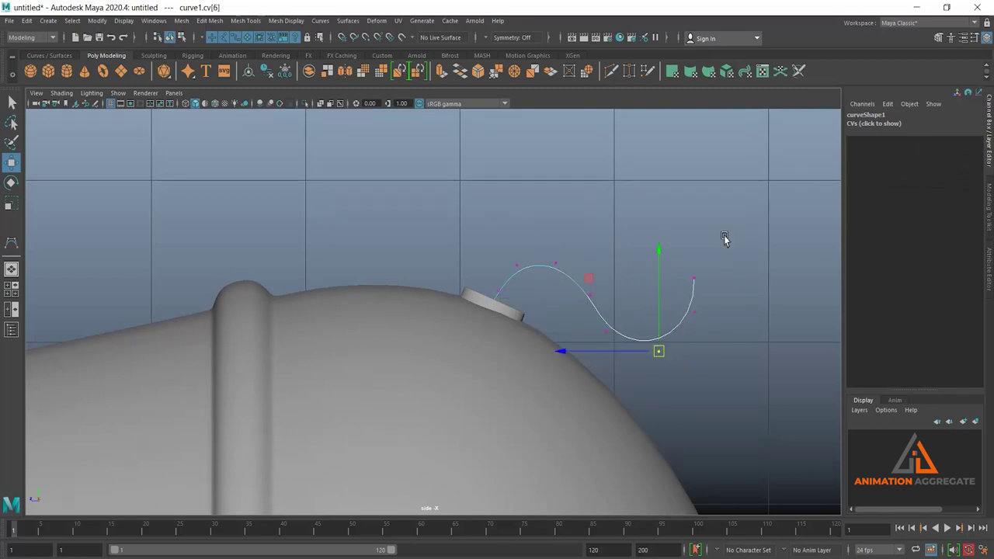
Create a new polygon cylinder in the perspective view near the fuse holder.
key(space)
key(space)
alt+drag(591, 311, 606, 275)
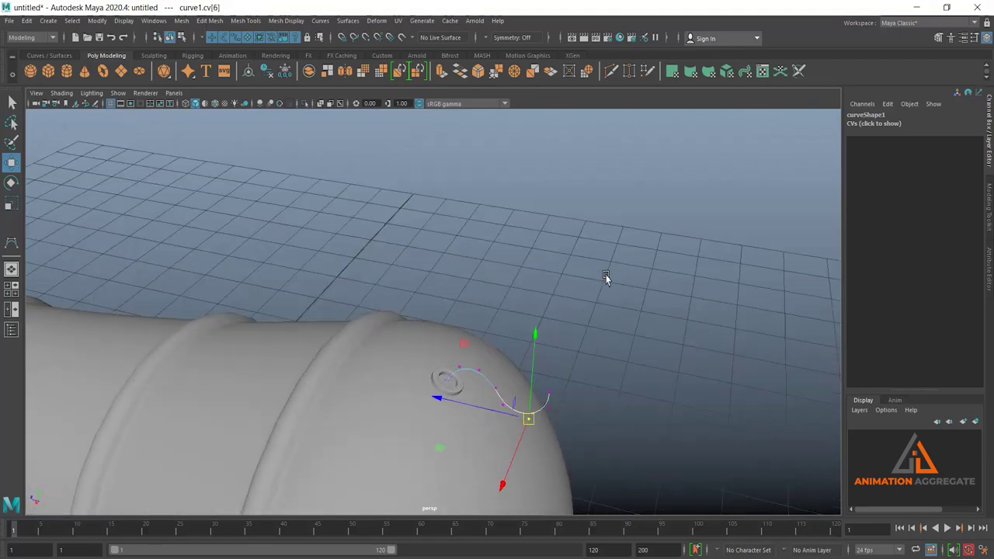
click(606, 275)
click(445, 392)
click(474, 236)
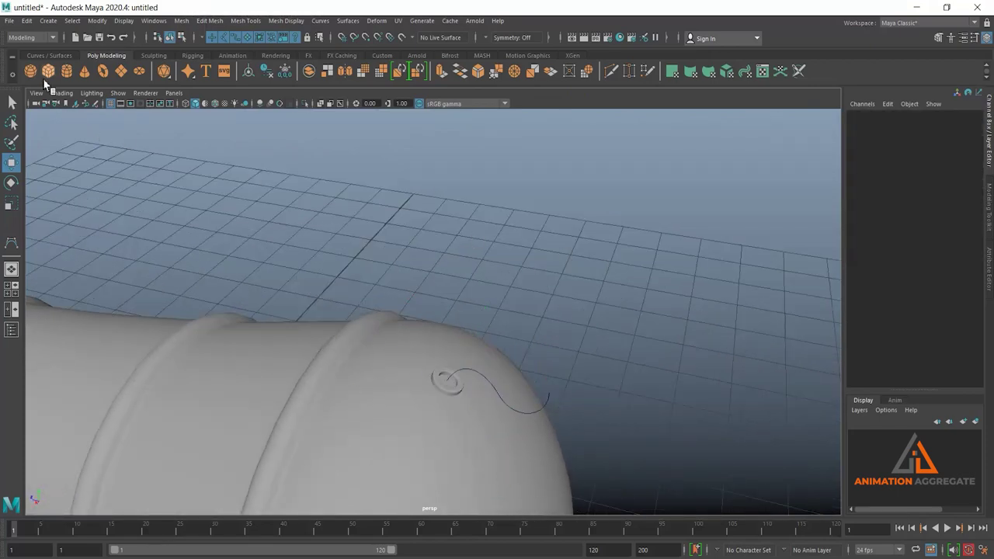
click(69, 73)
mouse_move(488, 236)
alt+mouse_down()
mouse_move(446, 229)
mouse_move(302, 320)
mouse_move(239, 312)
mouse_move(411, 336)
mouse_move(391, 370)
alt+mouse_up()
click(282, 312)
Raise pCylinder2 onto the barrel and slide it over to the fuse holder.
key(r)
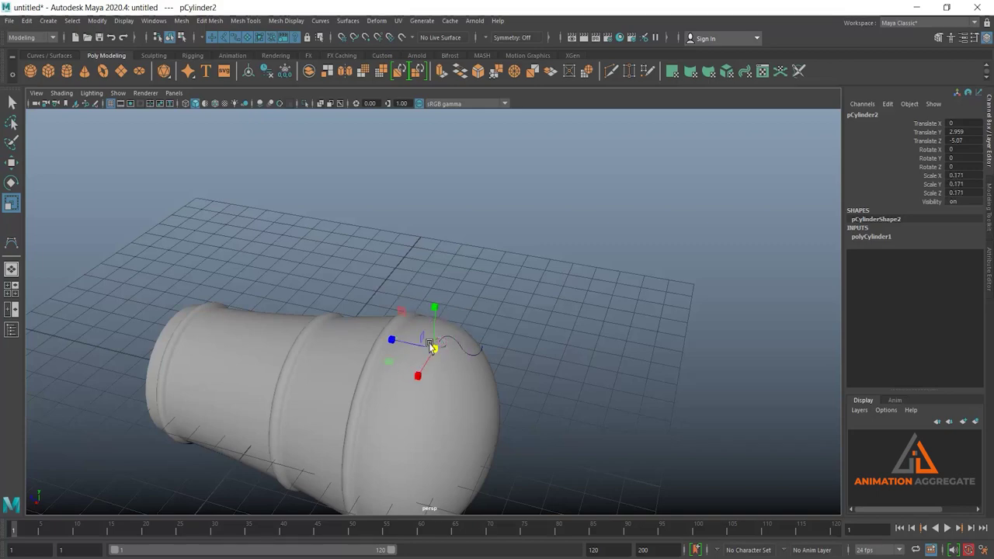
key(w)
drag(434, 309, 434, 295)
key(space)
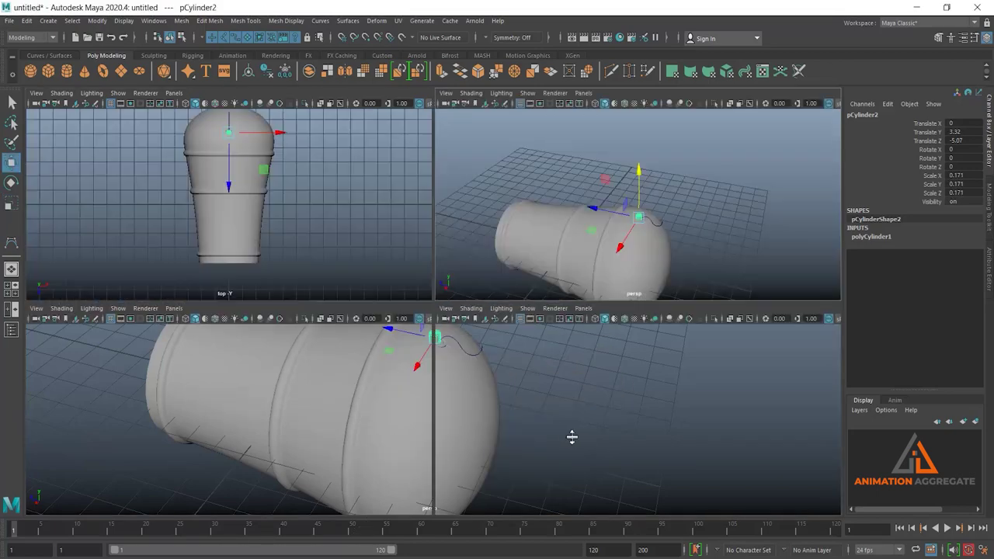
key(space)
scroll(384, 315, up, 3)
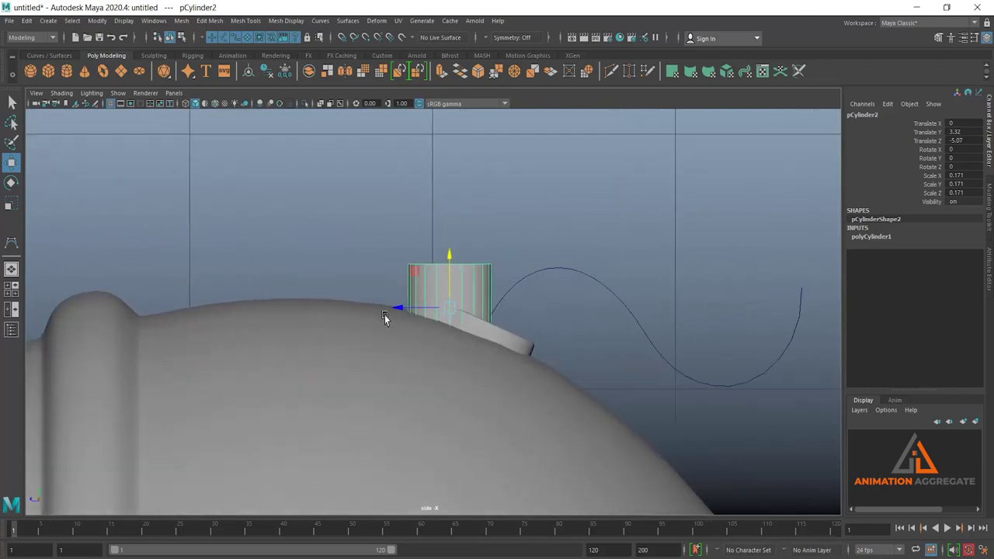
mouse_move(399, 307)
mouse_down()
mouse_move(453, 312)
mouse_move(467, 323)
mouse_up()
Tilt pCylinder2 to about -22.681 on X and seat it inside the fuse holder ring.
key(r)
key(e)
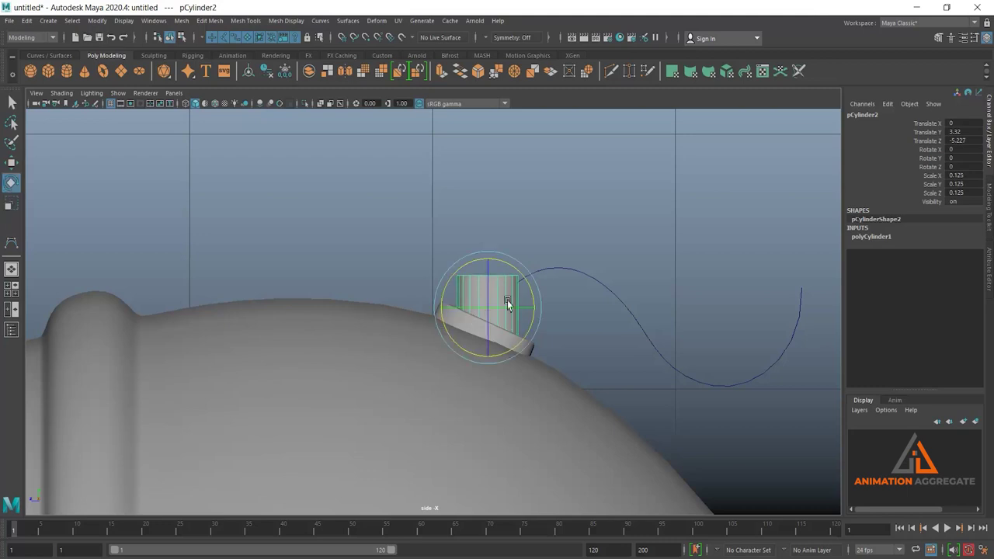
drag(517, 278, 534, 303)
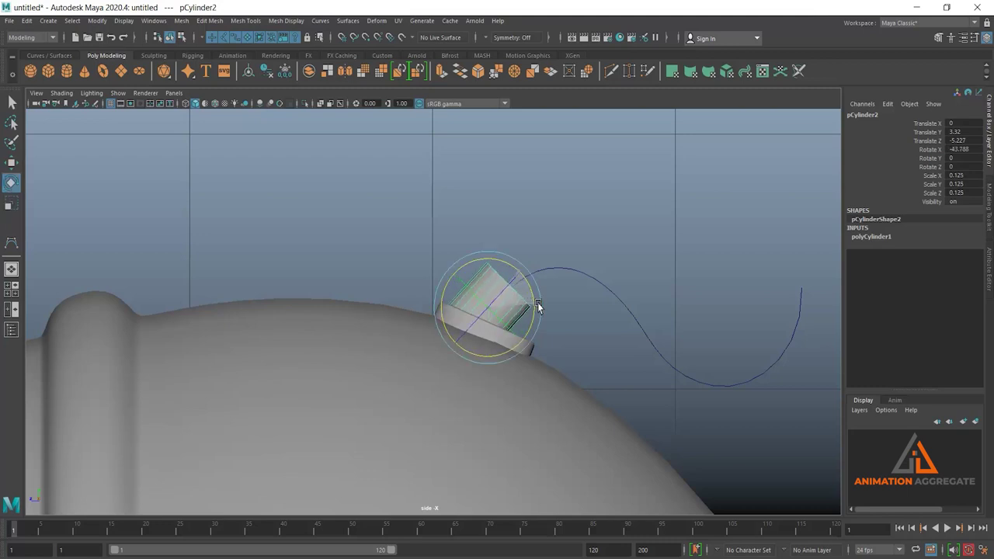
key(w)
drag(455, 278, 458, 282)
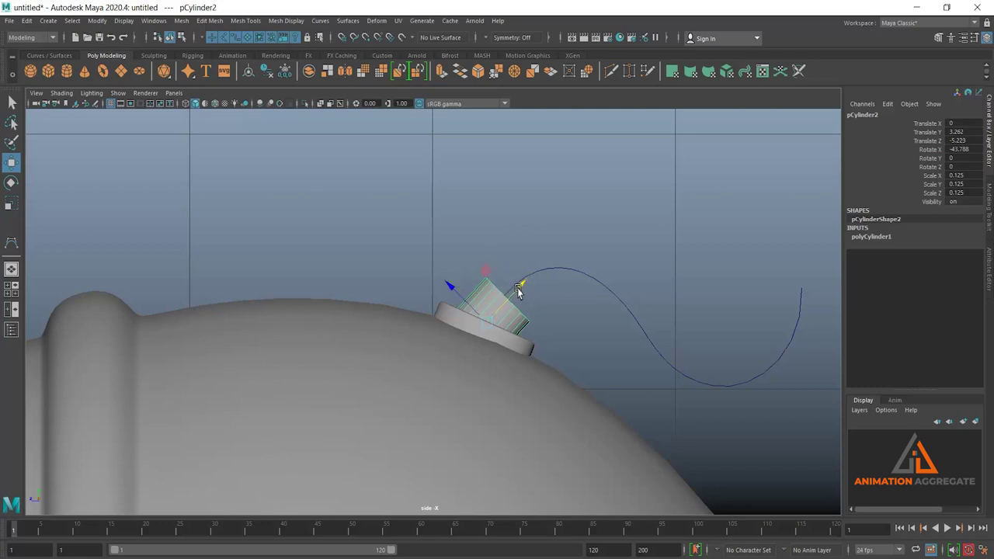
key(e)
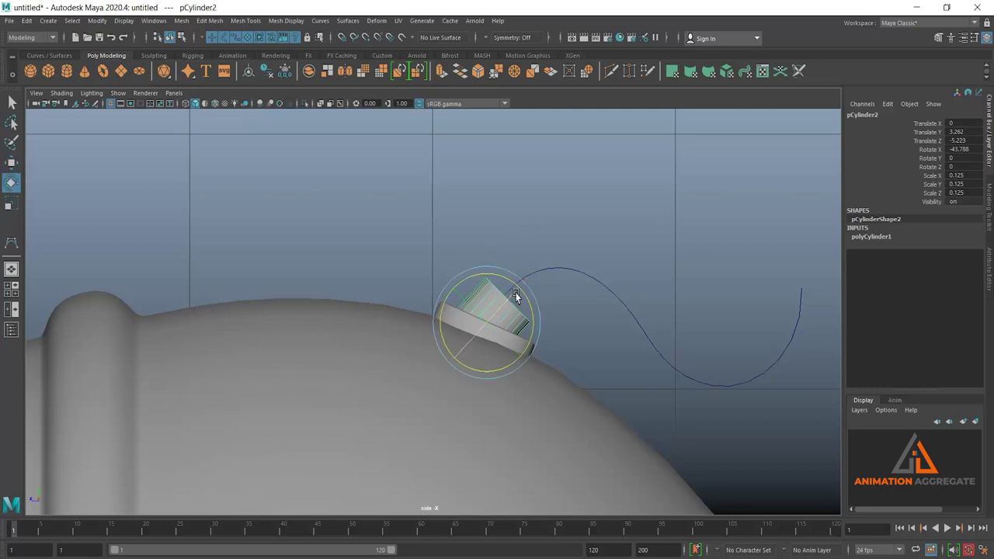
drag(523, 304, 520, 283)
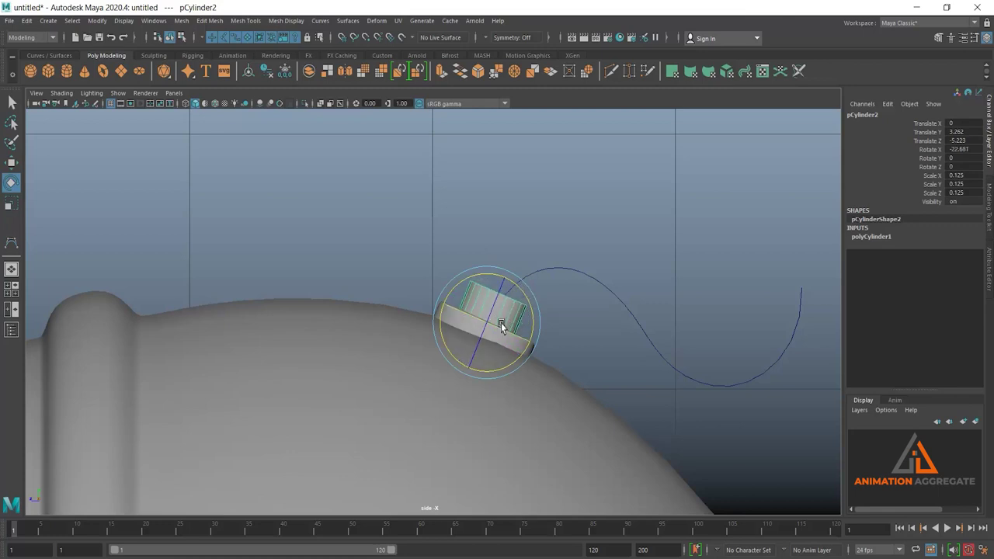
key(w)
drag(456, 309, 450, 308)
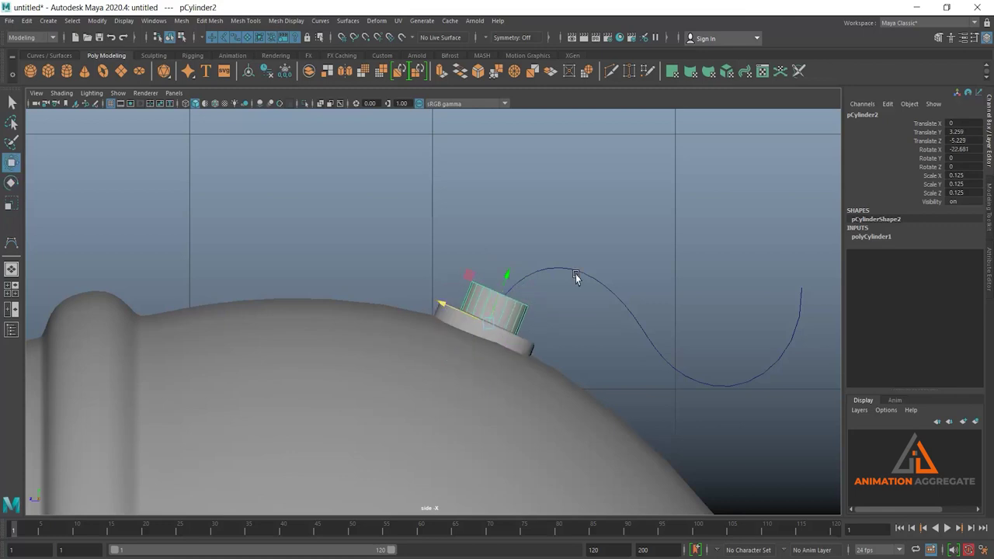
Center curve1's pivot and move it up and along Z to rise from the cylinder.
drag(575, 274, 580, 317)
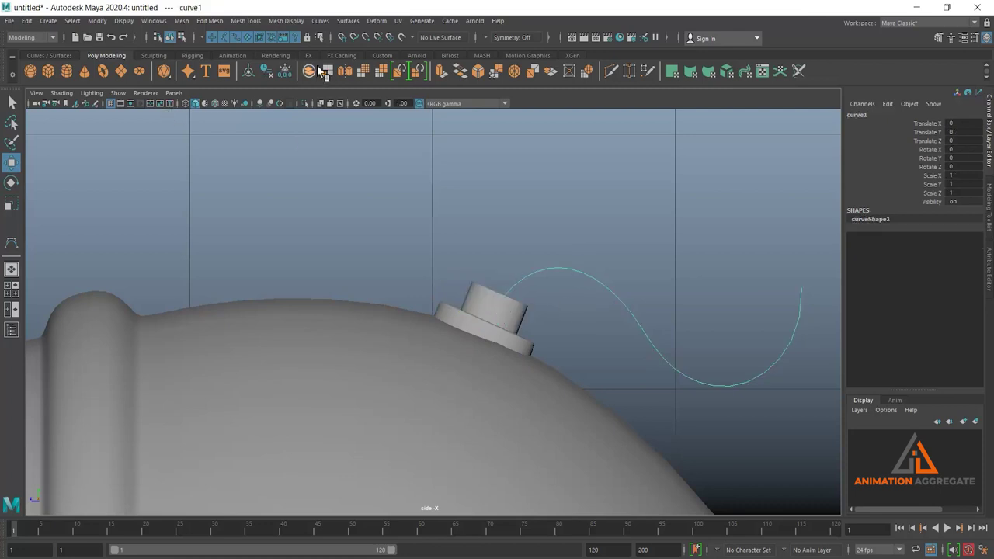
click(249, 71)
drag(642, 281, 642, 254)
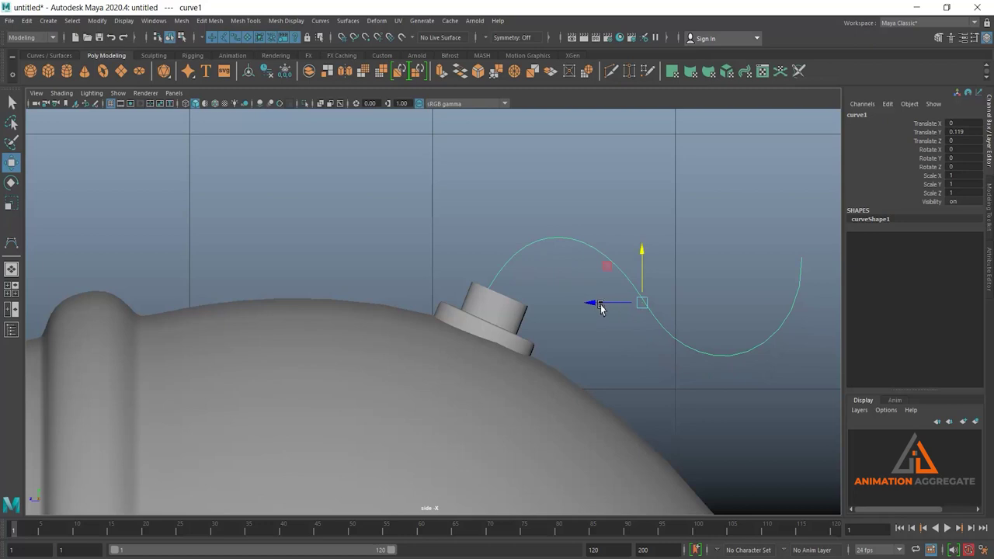
drag(593, 303, 606, 303)
mouse_move(658, 255)
mouse_down()
mouse_move(662, 230)
mouse_move(663, 239)
mouse_up()
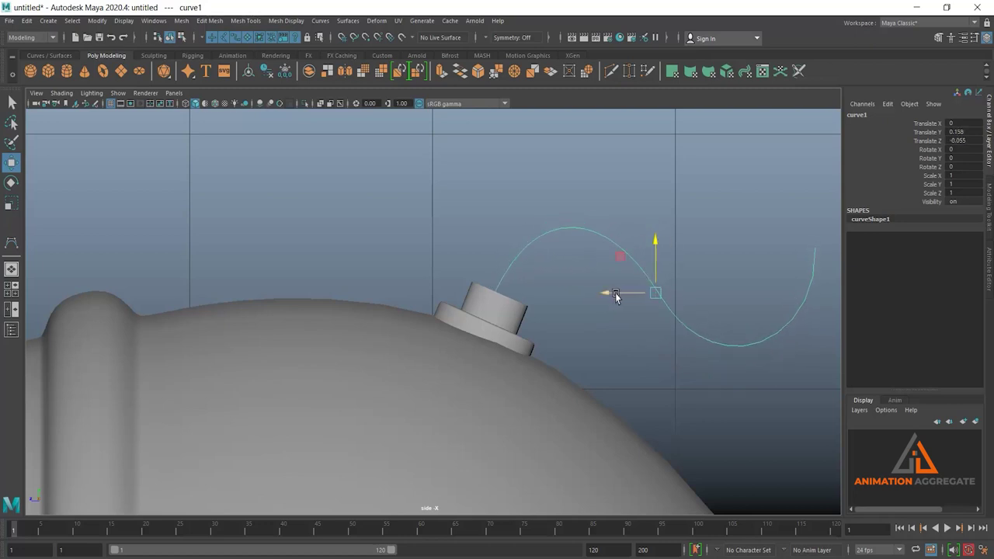
drag(614, 294, 622, 296)
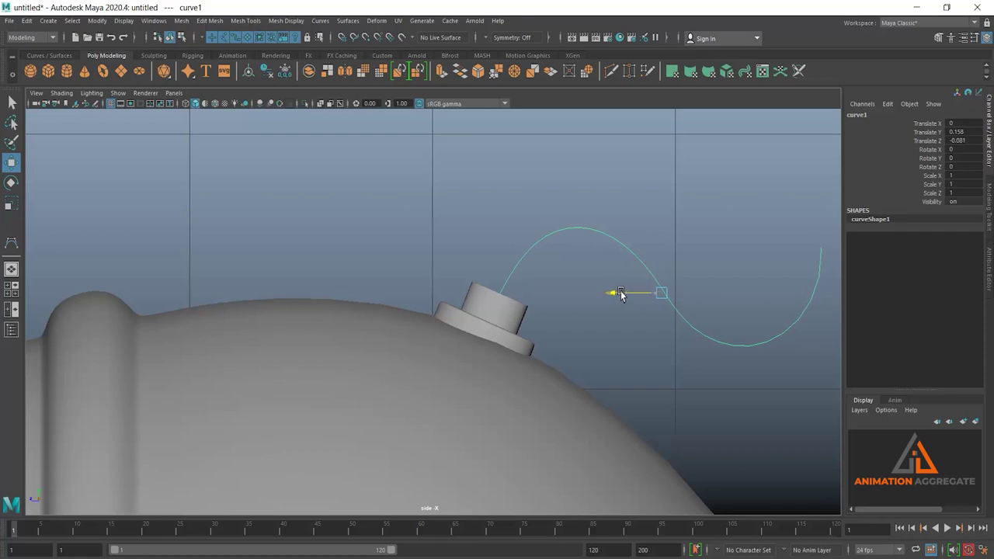
Return to the perspective view, zoom in on the fuse holder and select the small cylinder.
key(space)
key(space)
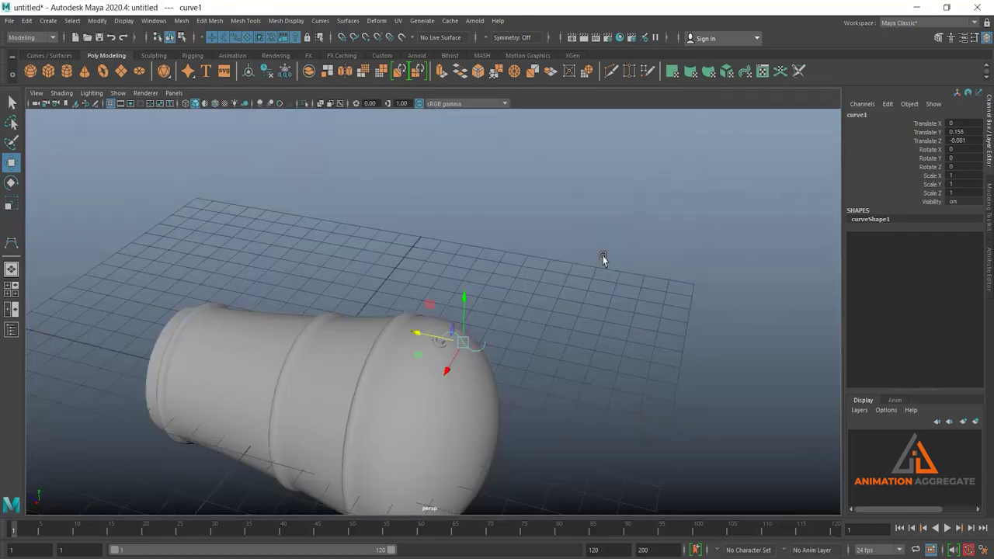
mouse_move(603, 259)
alt+mouse_down()
mouse_move(484, 313)
mouse_move(533, 373)
alt+mouse_up()
scroll(469, 213, up, 3)
scroll(440, 231, up, 3)
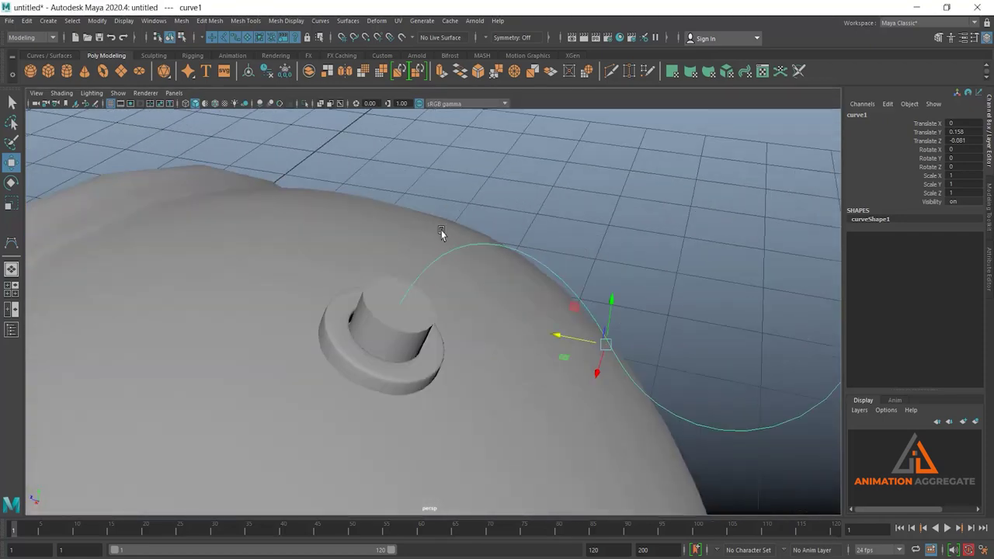
scroll(398, 351, up, 4)
click(397, 350)
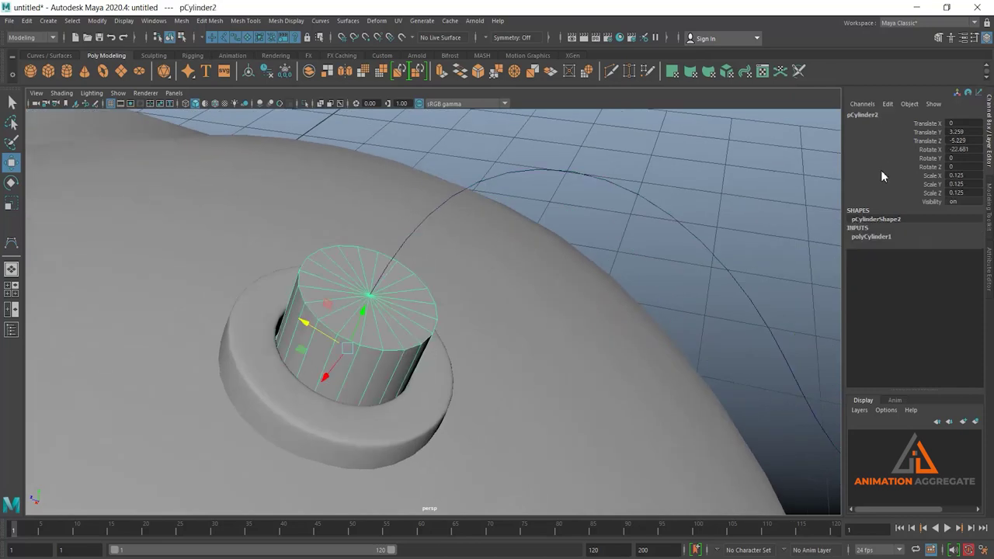
Give pCylinder2's polyCylinder1 8 axis subdivisions and 0 cap subdivisions.
click(872, 236)
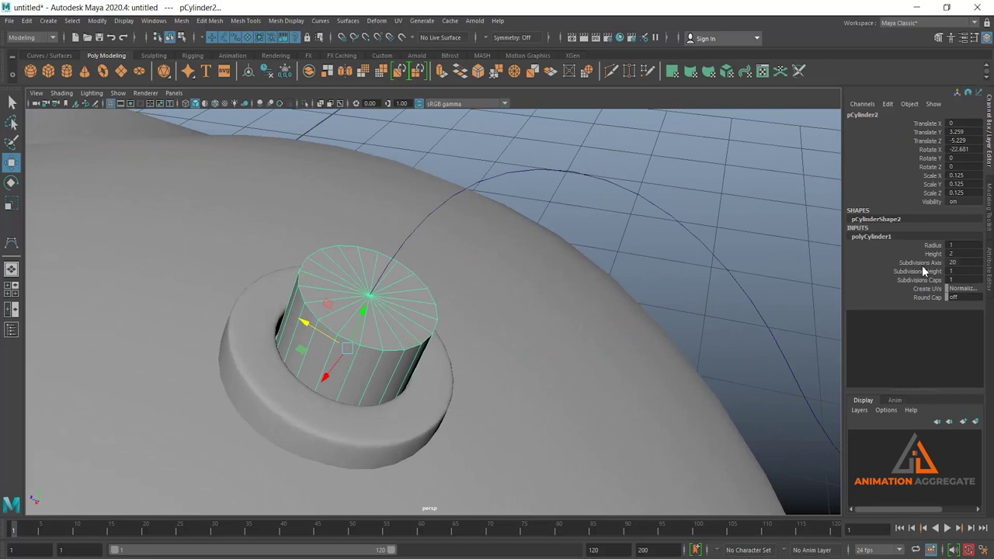
double_click(950, 263)
text(8)
key(Return)
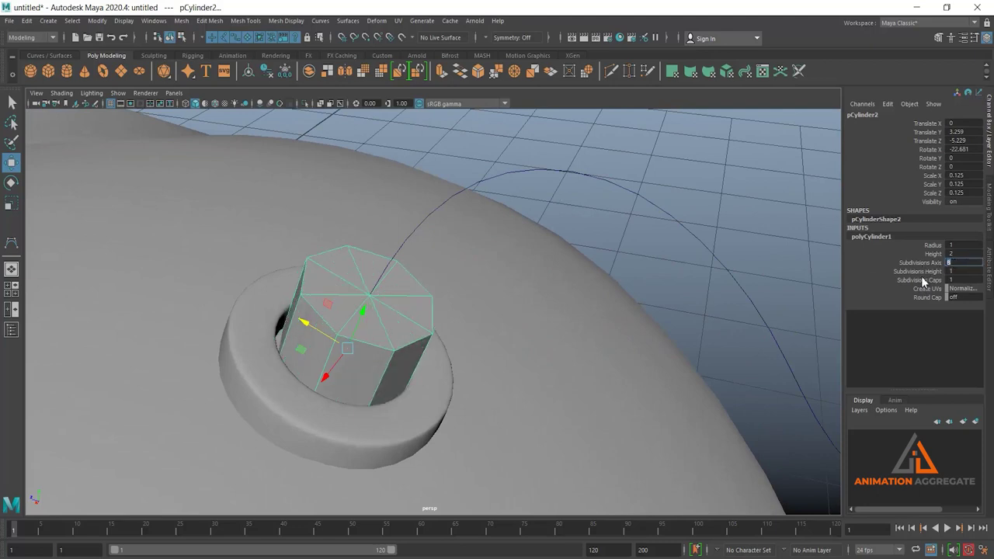
click(928, 280)
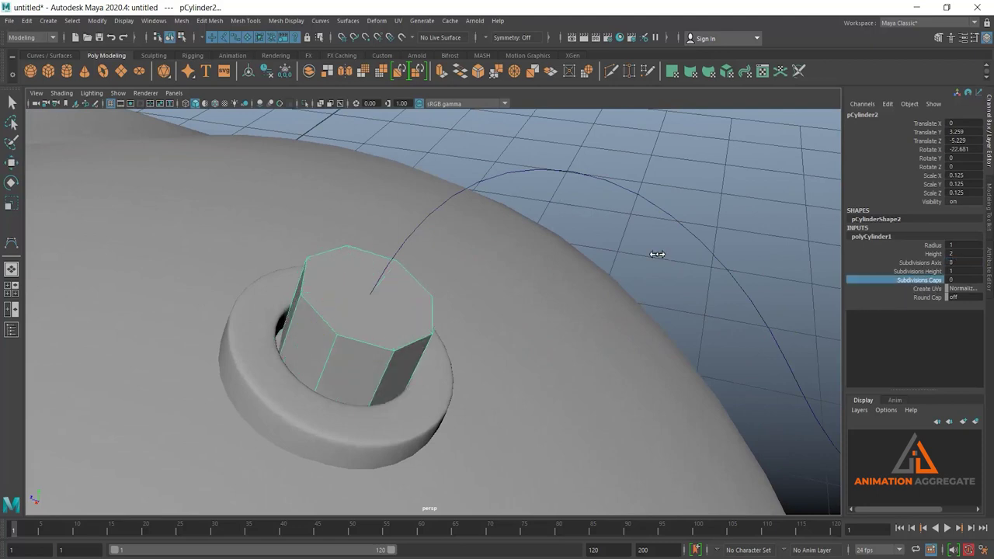
scroll(657, 254, down, 3)
alt+drag(550, 248, 581, 275)
key(w)
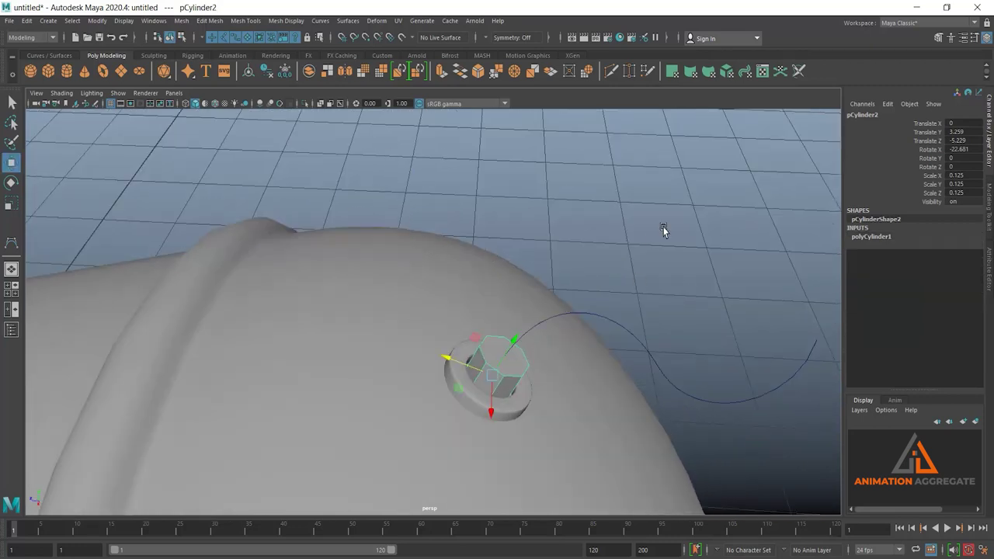
Select the fuse holder's top face plus curve1 and extrude the face along the curve.
click(664, 250)
click(524, 360)
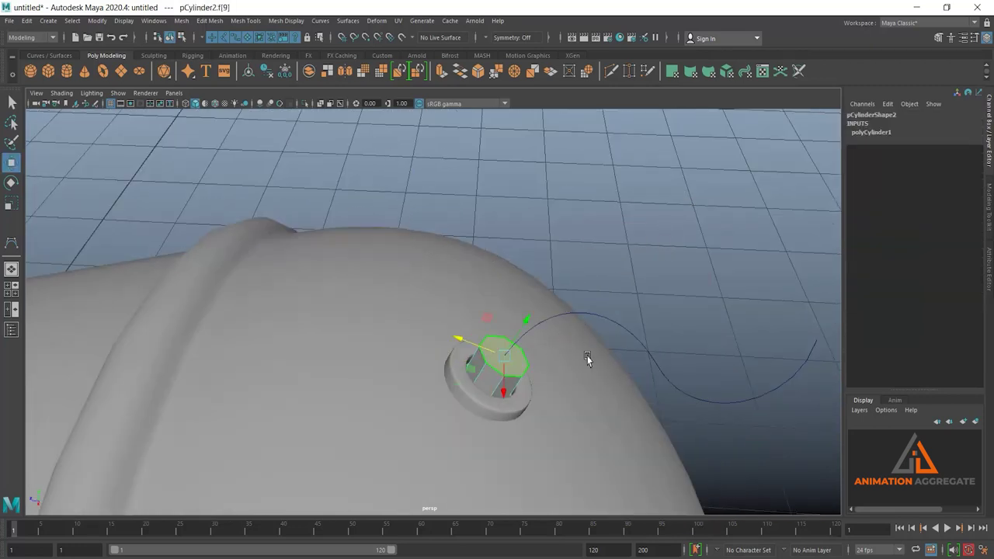
shift+click(634, 342)
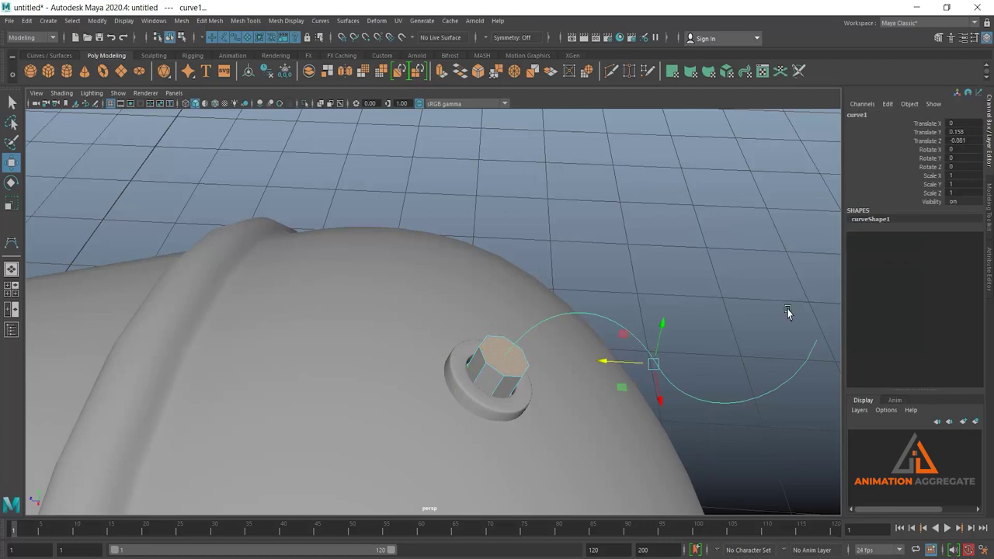
shift+right_click(692, 179)
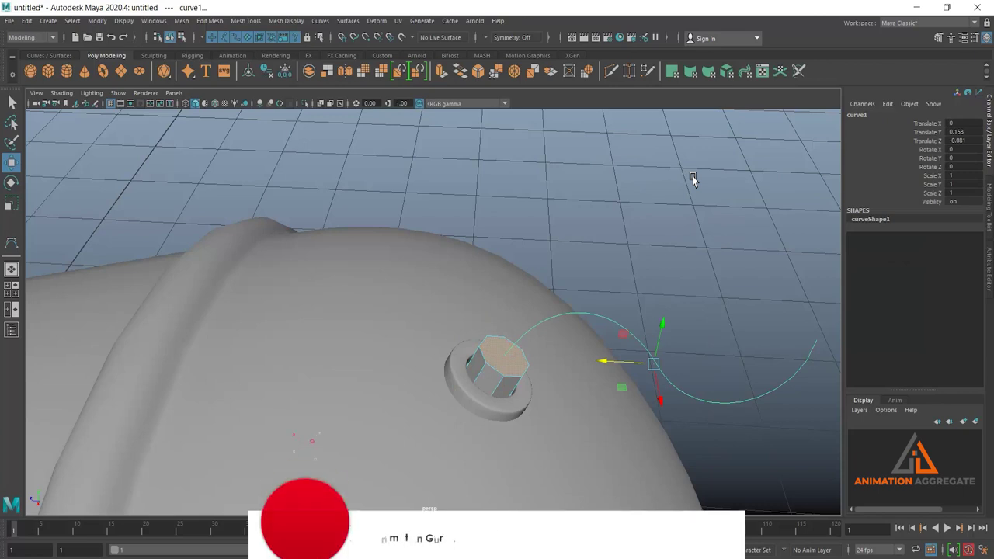
shift+right_drag(693, 179, 721, 201)
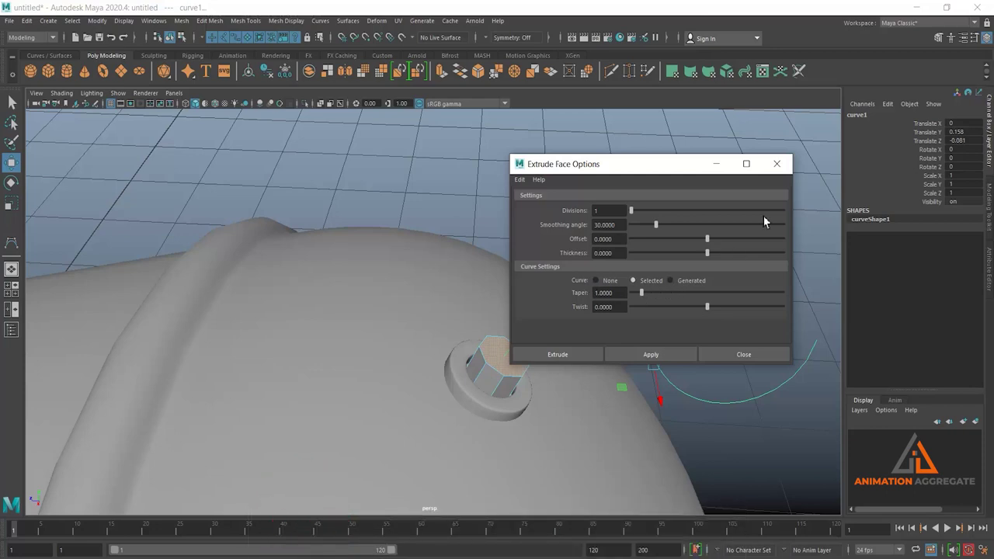
click(776, 163)
mouse_move(686, 277)
alt+mouse_down()
mouse_move(665, 253)
mouse_move(665, 151)
alt+mouse_up()
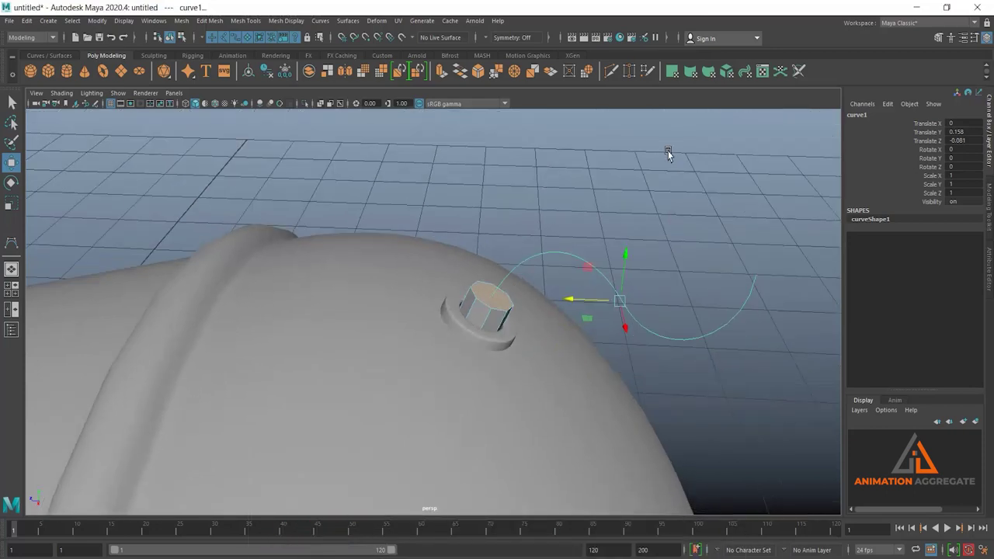
shift+right_drag(668, 147, 667, 170)
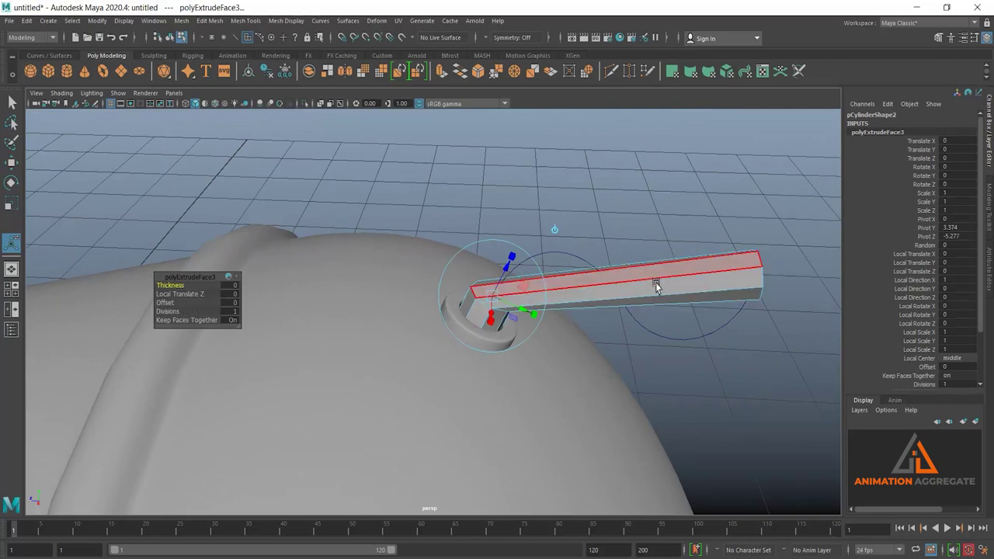
Set polyExtrudeFace3 to 25 divisions and Taper 0.2 so the fuse thins to a tip.
mouse_move(168, 311)
mouse_down()
mouse_move(207, 299)
mouse_move(299, 316)
mouse_up()
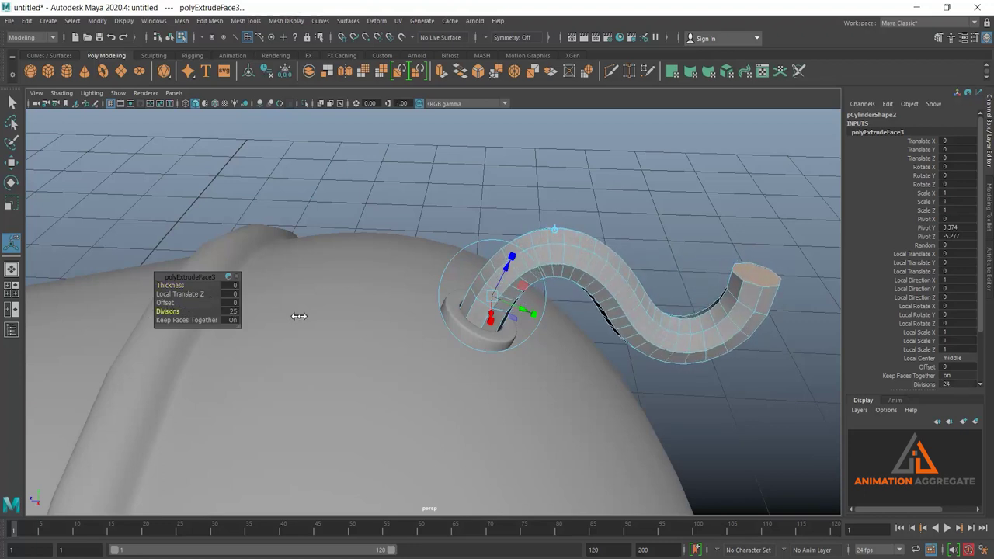
mouse_move(575, 290)
alt+mouse_down()
mouse_move(555, 288)
mouse_move(577, 257)
alt+mouse_up()
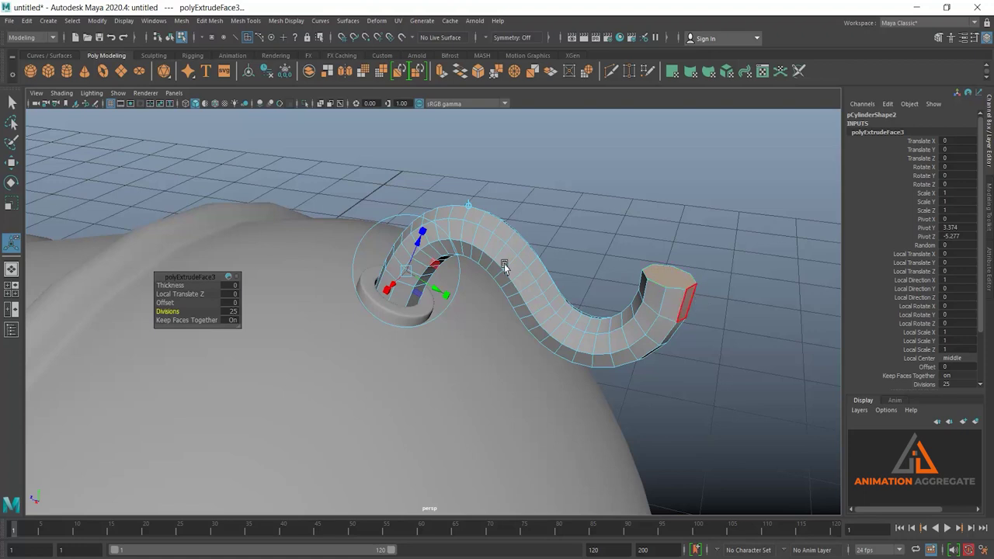
scroll(907, 213, down, 2)
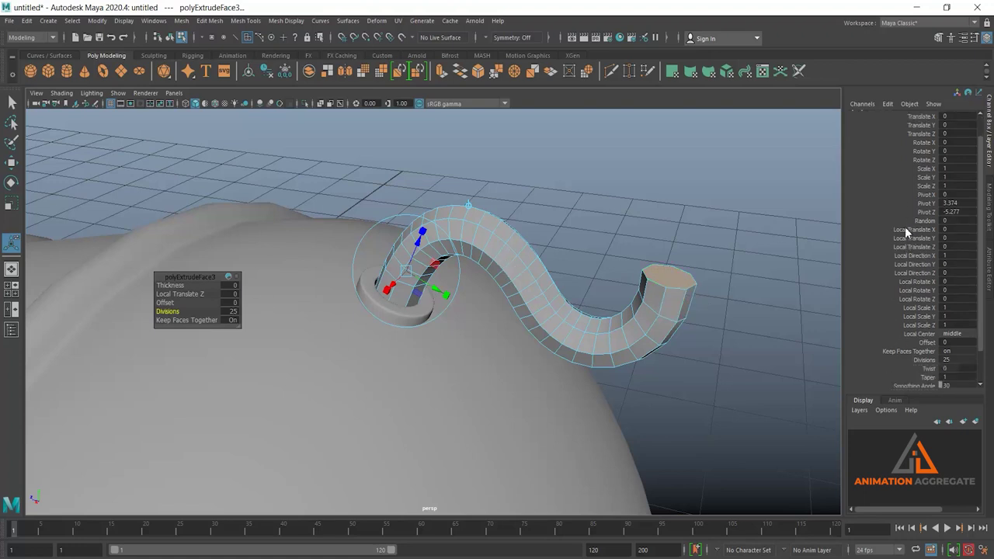
click(920, 379)
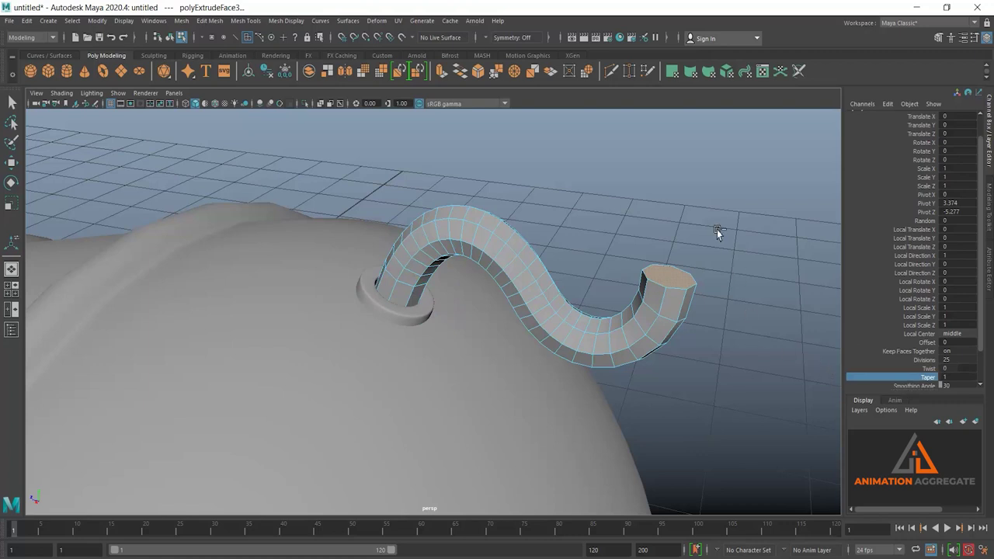
middle_drag(717, 230, 678, 243)
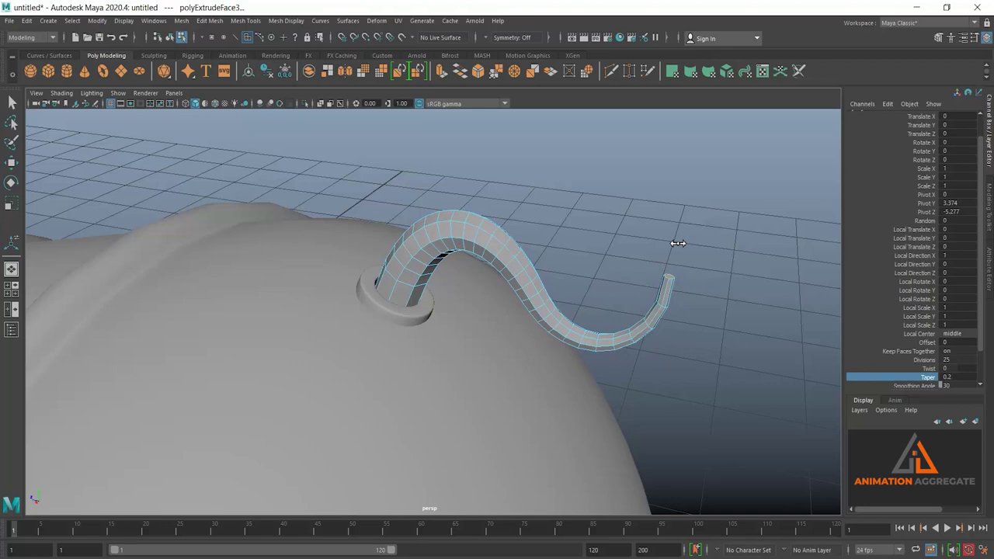
mouse_move(761, 321)
alt+mouse_down()
mouse_move(581, 244)
mouse_move(539, 292)
alt+mouse_up()
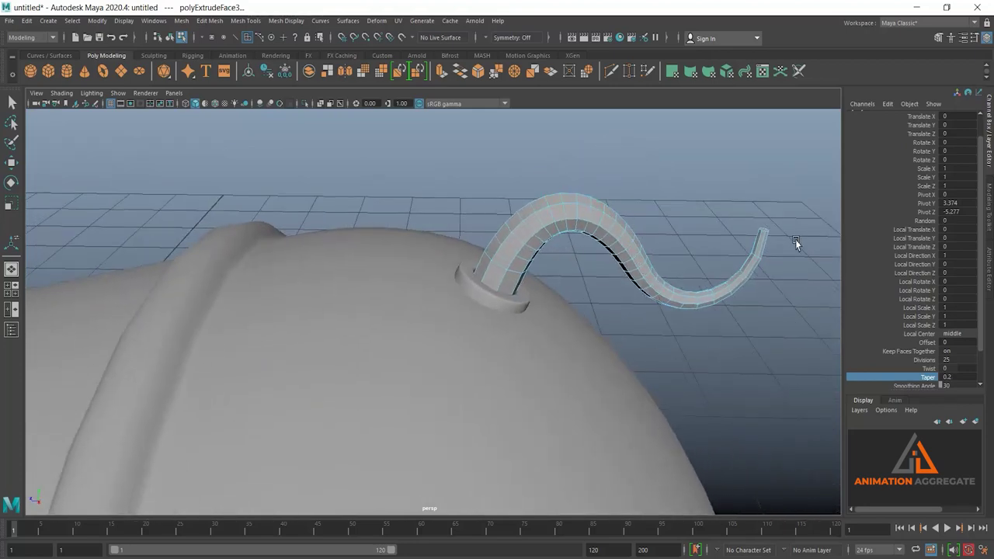
mouse_move(607, 225)
right_down()
mouse_move(634, 205)
mouse_move(657, 211)
right_up()
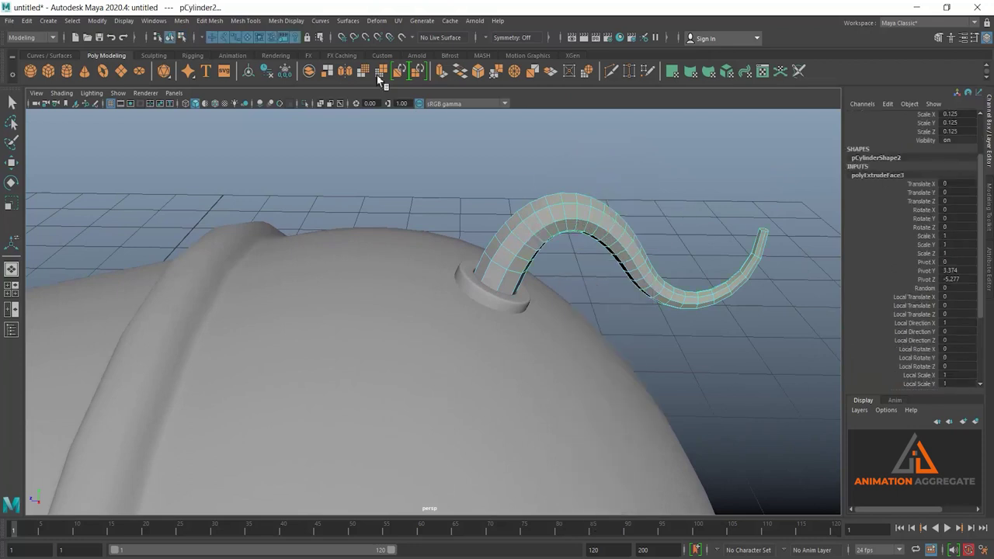
Isolate the fuse and select its base-end face in Face mode.
click(307, 104)
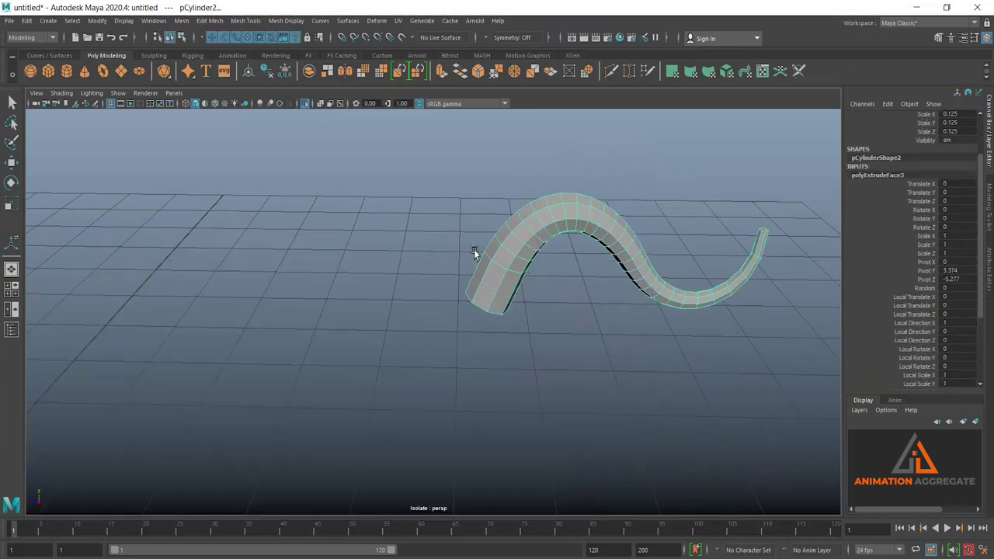
alt+drag(474, 249, 514, 224)
right_click(562, 176)
click(544, 224)
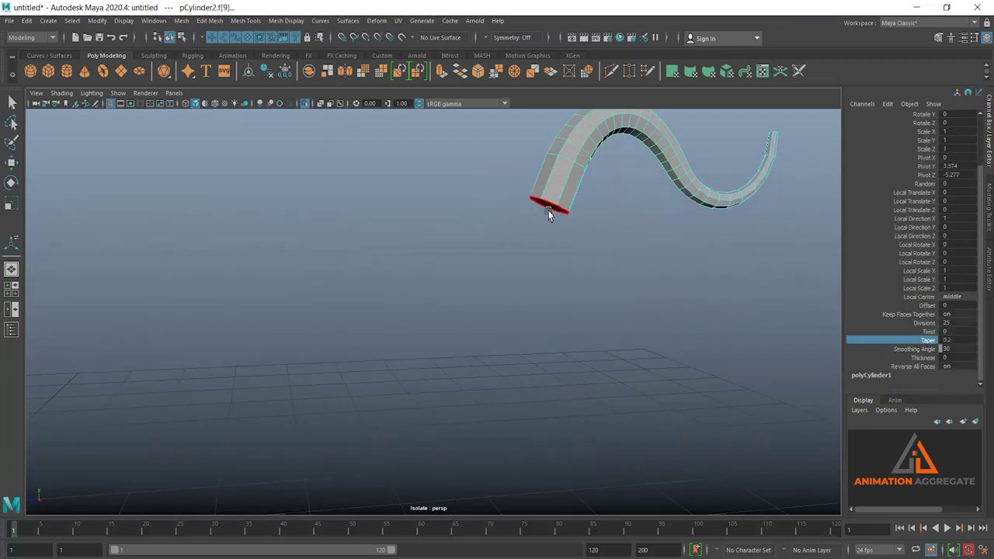
click(634, 247)
click(726, 265)
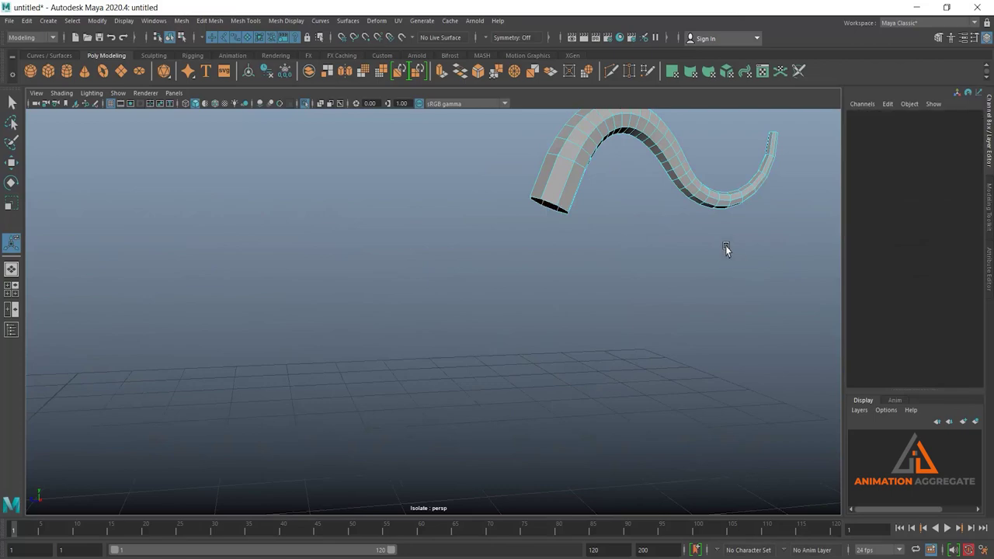
Zoom in on the fuse tip and select its end cap face.
mouse_move(726, 248)
alt+mouse_down()
mouse_move(676, 271)
mouse_move(593, 202)
alt+mouse_up()
scroll(670, 222, up, 3)
scroll(617, 260, up, 2)
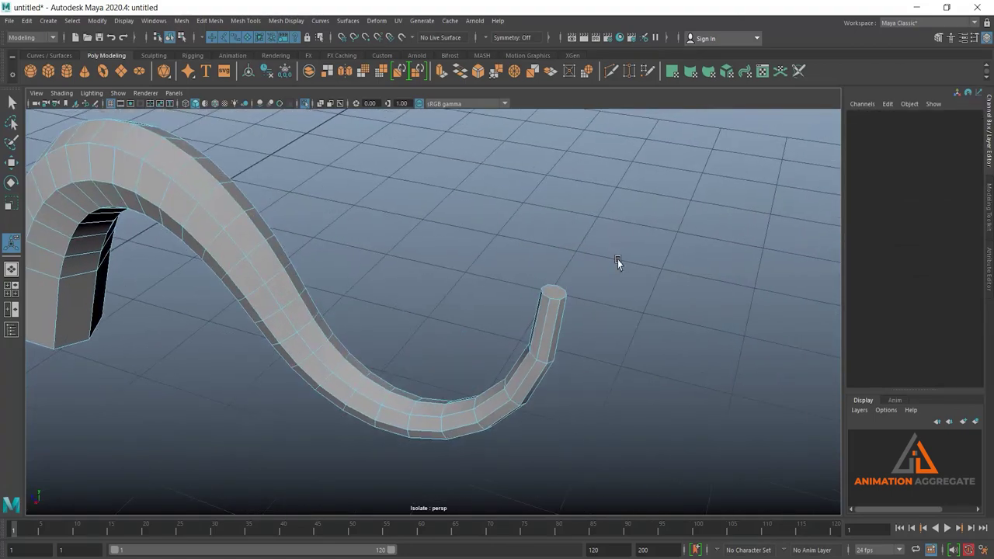
scroll(618, 259, up, 2)
right_click(646, 264)
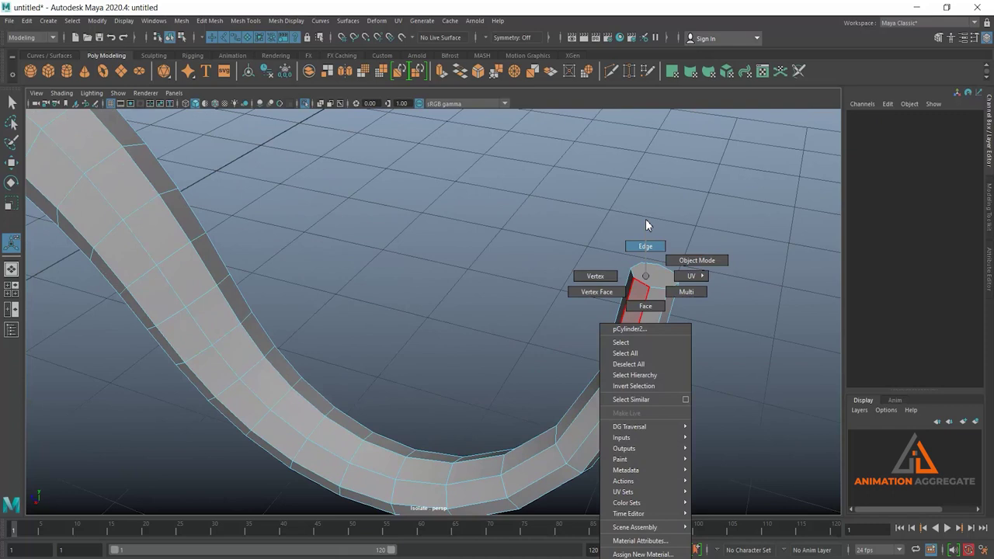
click(645, 306)
click(656, 272)
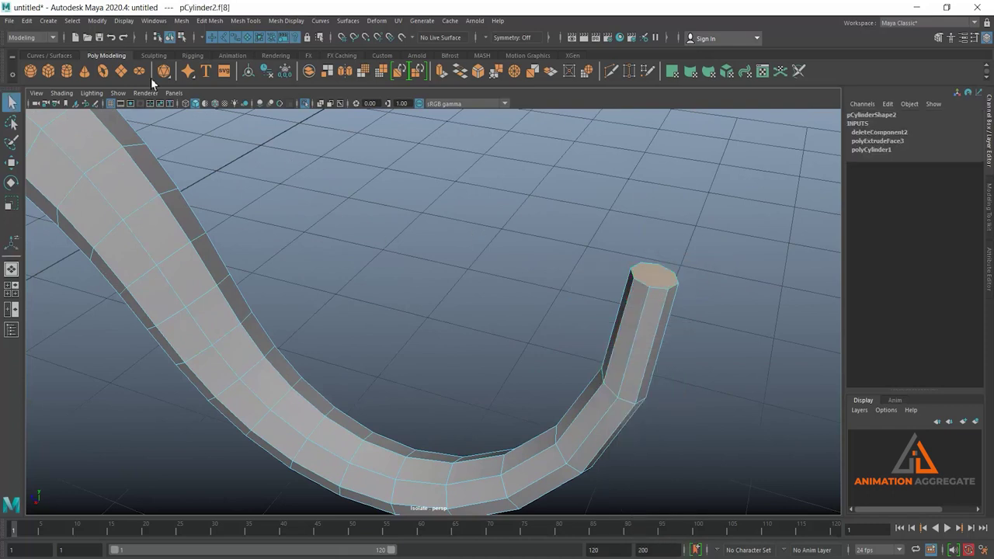
click(220, 22)
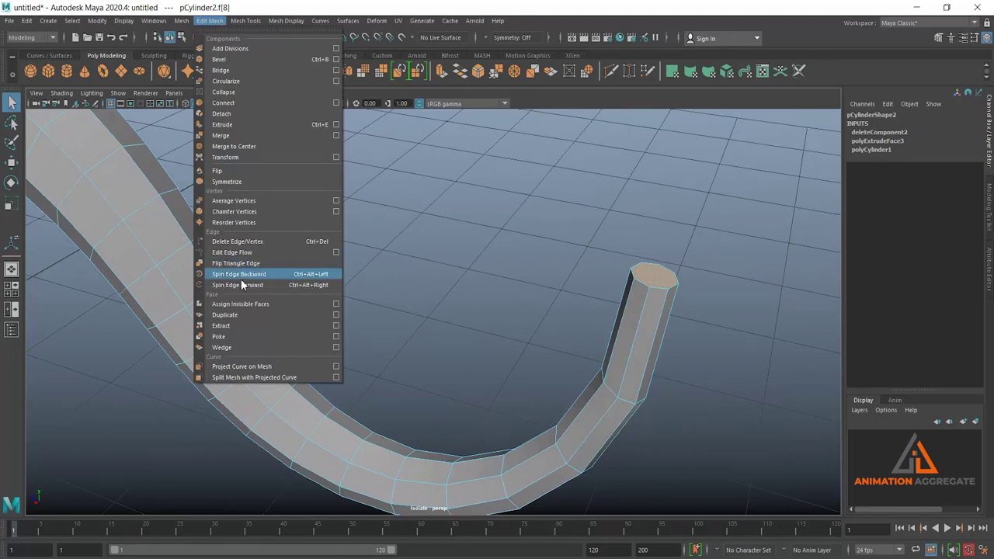
Poke the fuse tip's cap face to add a centre point.
click(254, 336)
key(f)
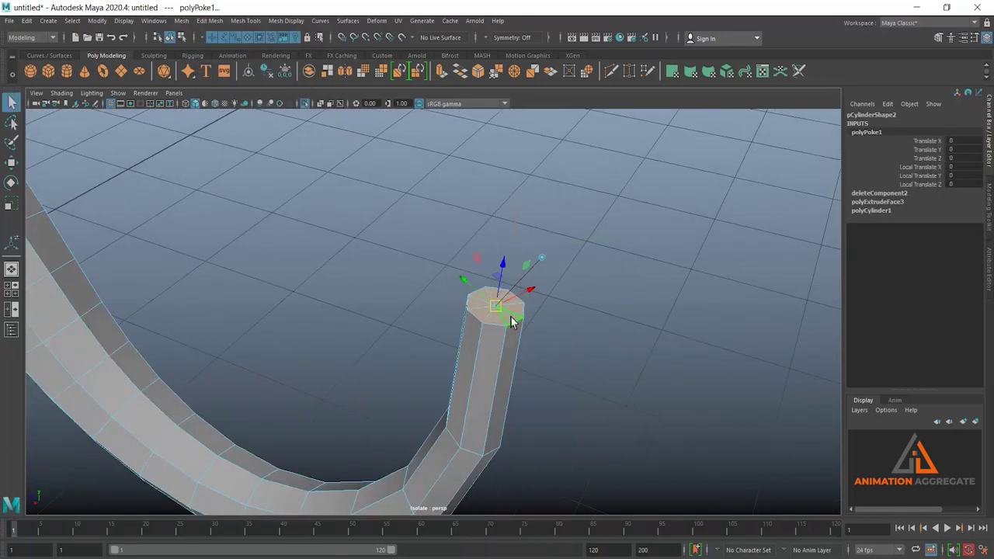
key(F10)
Bevel the tip's rim edges with 2 segments and fraction 0.69.
click(505, 324)
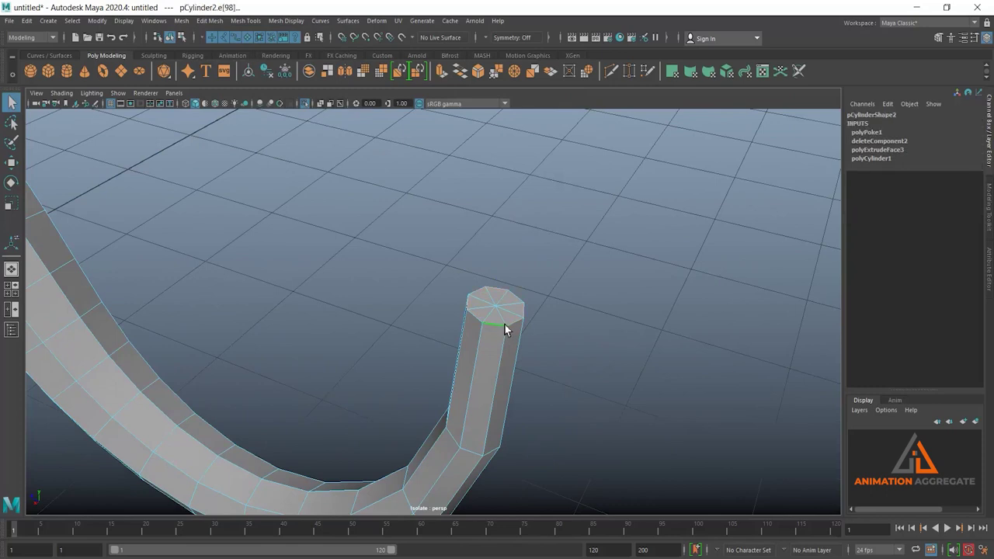
click(478, 71)
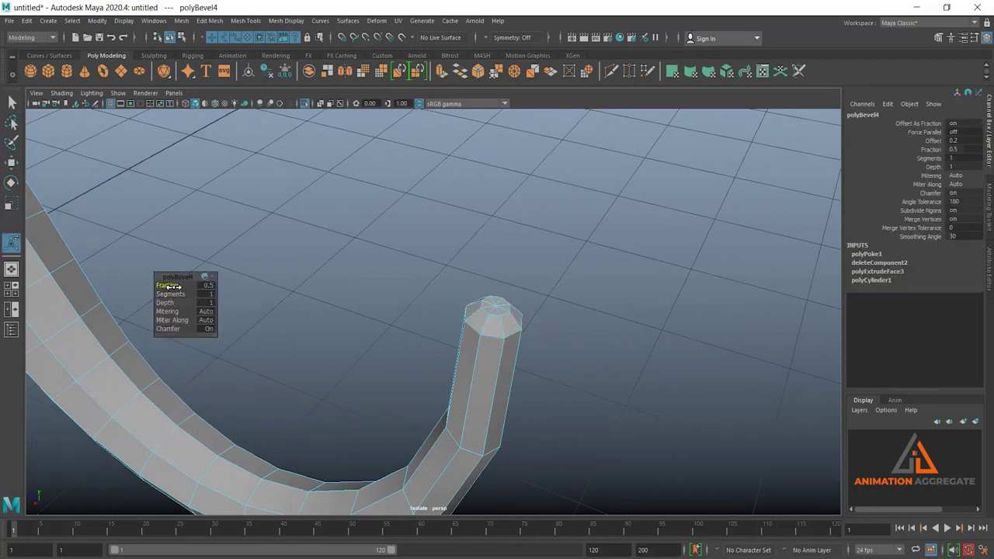
mouse_move(169, 285)
mouse_down()
mouse_move(158, 292)
mouse_move(169, 296)
mouse_up()
right_drag(485, 353, 497, 280)
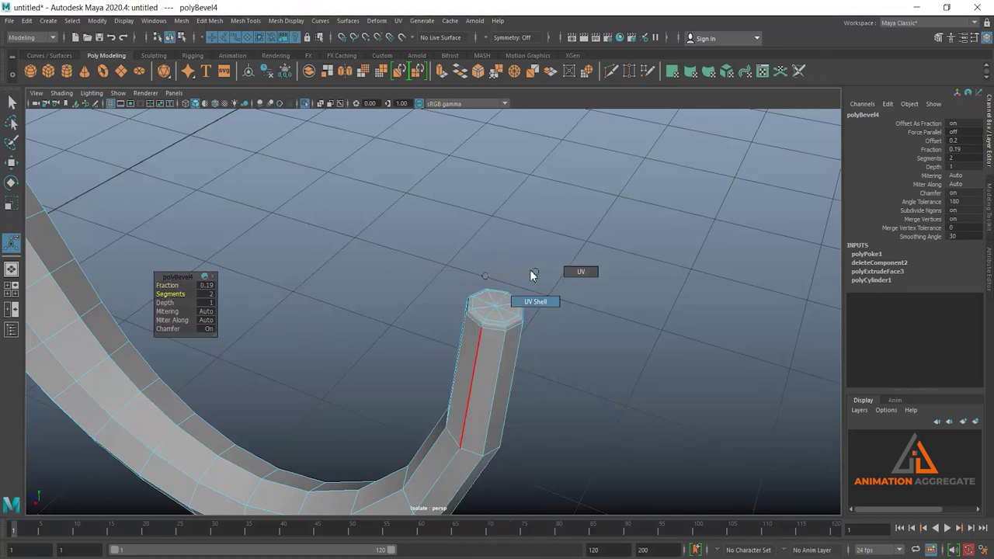
right_drag(497, 280, 482, 278)
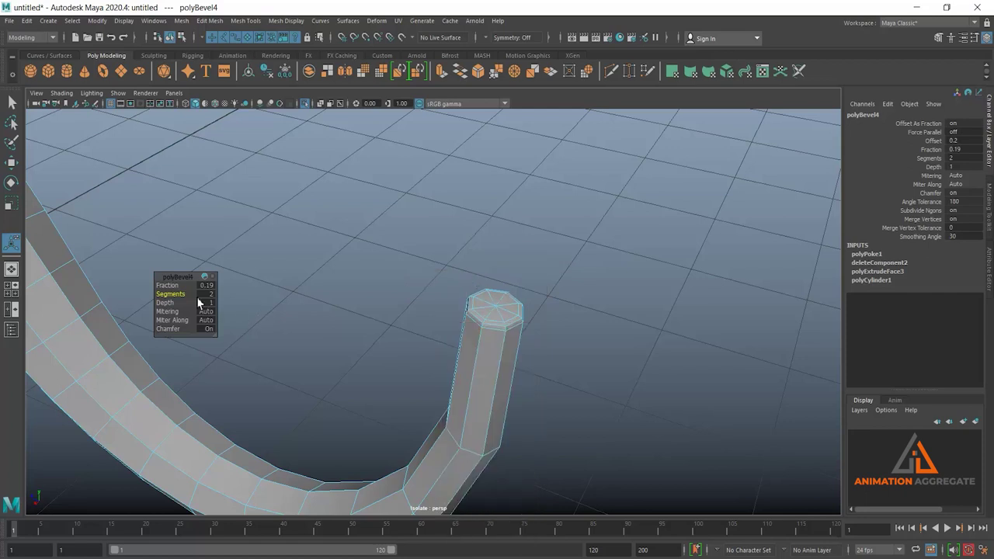
drag(170, 285, 172, 285)
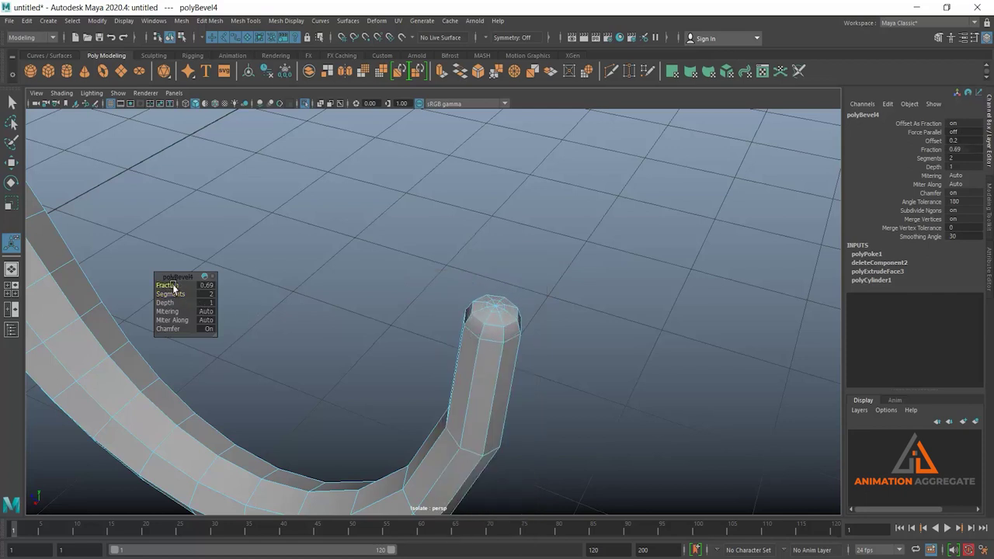
right_drag(488, 277, 573, 269)
mouse_move(593, 342)
alt+right_down()
mouse_move(462, 327)
mouse_move(476, 334)
alt+right_up()
Preview the fuse smoothed and turn off Isolate Select to bring the cannon back.
key(3)
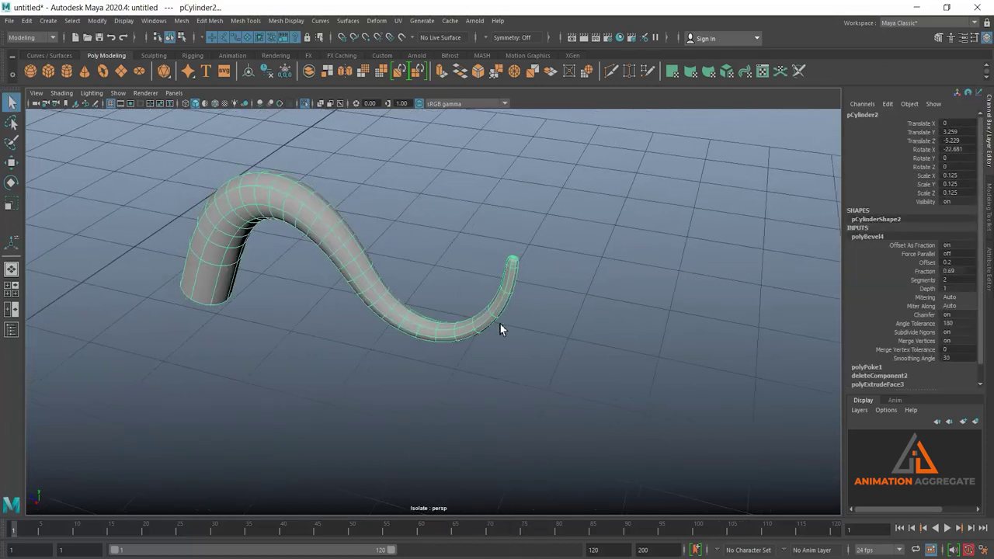
click(623, 299)
mouse_move(624, 299)
alt+mouse_down()
mouse_move(556, 330)
mouse_move(412, 226)
mouse_move(462, 218)
mouse_move(384, 163)
mouse_move(502, 317)
mouse_move(431, 336)
mouse_move(459, 322)
mouse_move(396, 228)
mouse_move(378, 295)
mouse_move(413, 317)
alt+mouse_up()
click(309, 103)
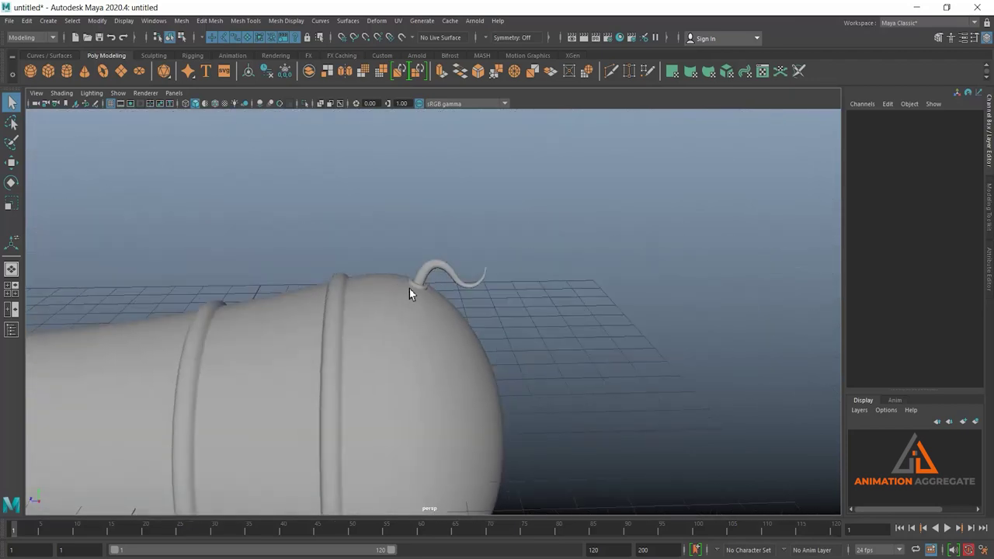
Combine the fuse and the barrel into a single pCylinder3 mesh.
click(427, 281)
click(423, 286)
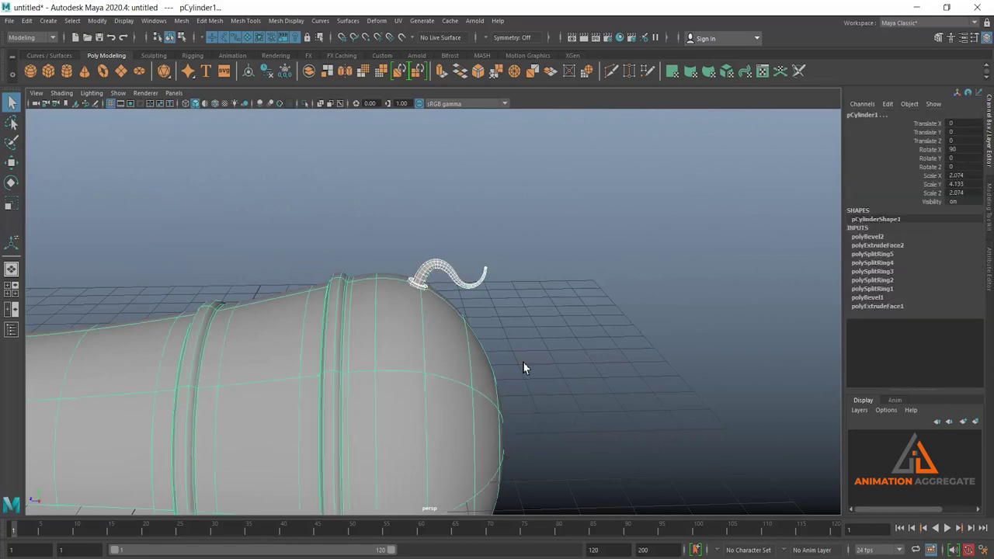
mouse_move(597, 394)
alt+mouse_down()
mouse_move(482, 328)
mouse_move(451, 353)
mouse_move(443, 267)
alt+mouse_up()
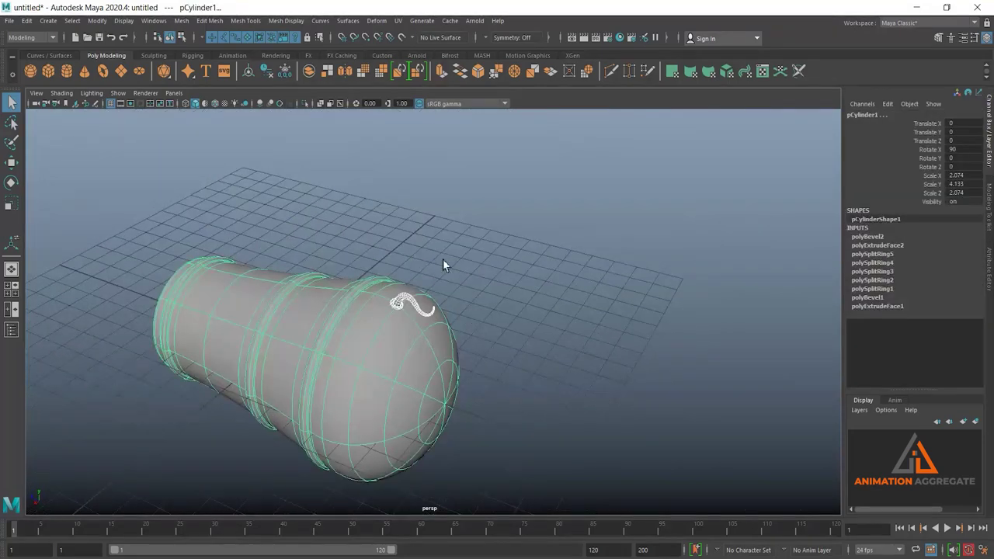
scroll(375, 281, up, 3)
alt+drag(375, 281, 383, 280)
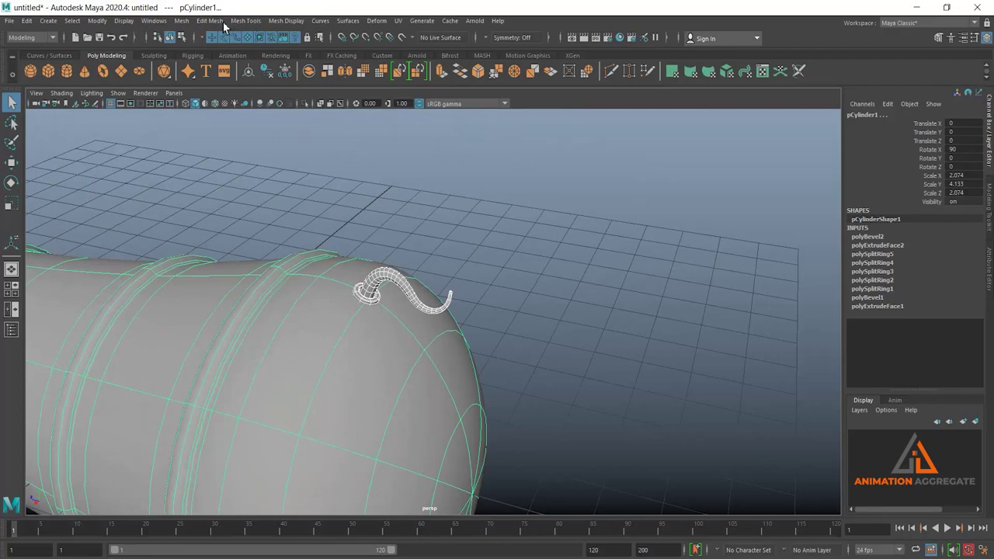
click(185, 21)
click(192, 57)
mouse_move(435, 295)
alt+mouse_down()
mouse_move(466, 280)
mouse_move(350, 285)
alt+mouse_up()
scroll(348, 249, down, 5)
alt+drag(348, 248, 455, 347)
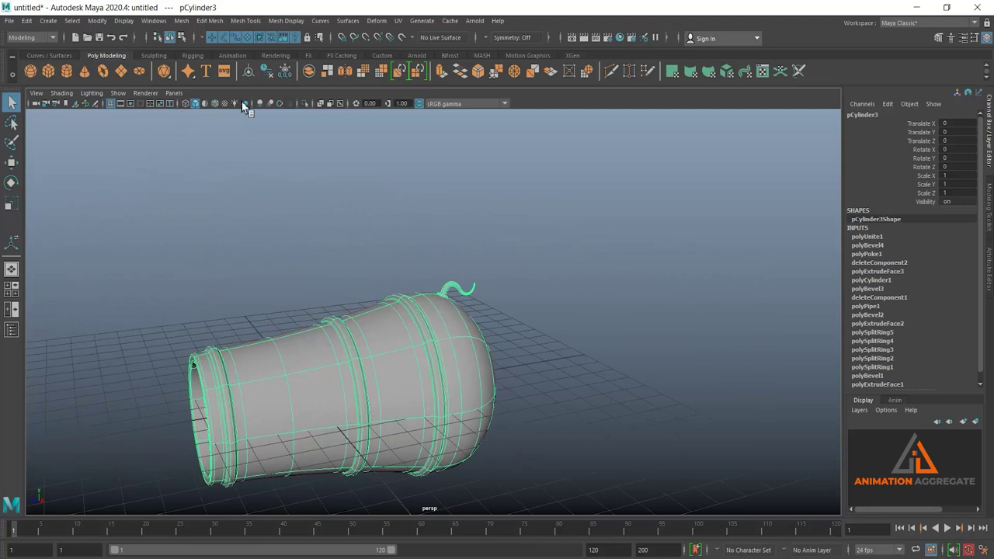
Delete the barrel's construction history and rename pCylinder3 to 'cannon'.
click(267, 69)
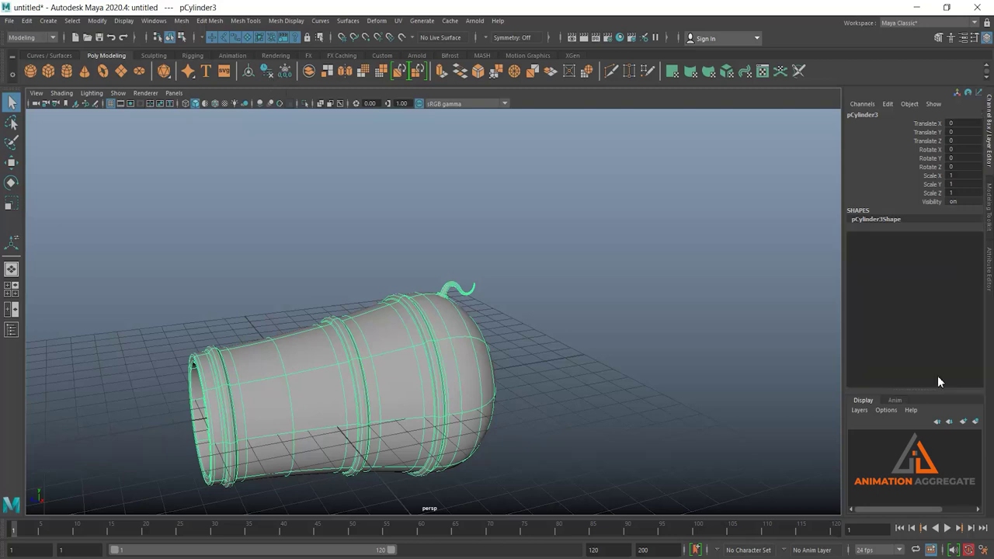
double_click(873, 117)
text(cannon)
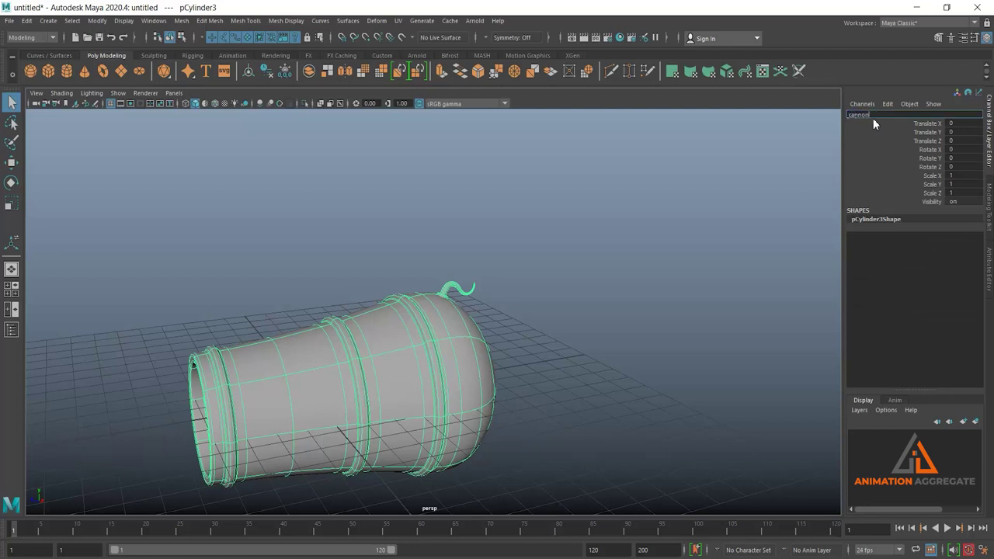
key(Return)
alt+drag(694, 349, 595, 315)
key(space)
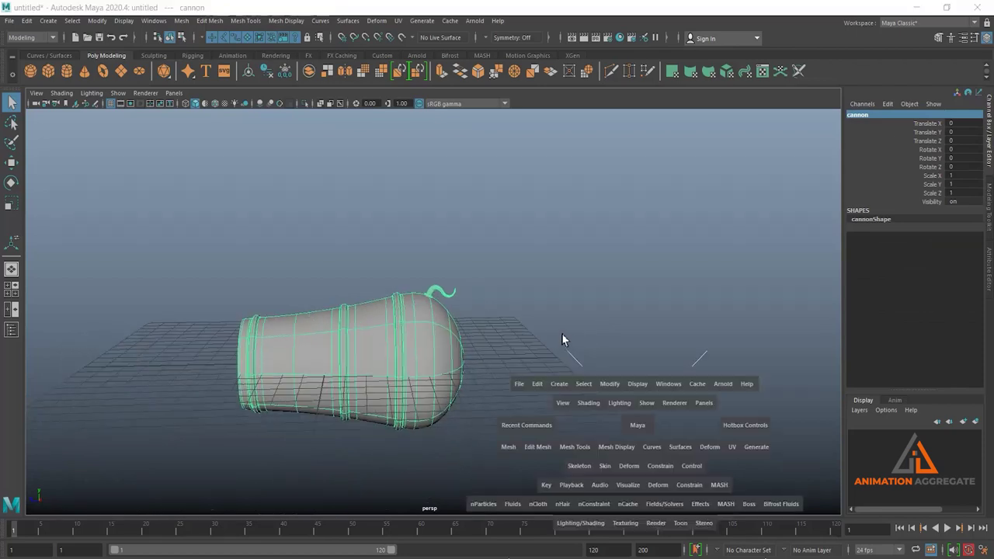
In a full side view, move the cannon up above the grid.
key(space)
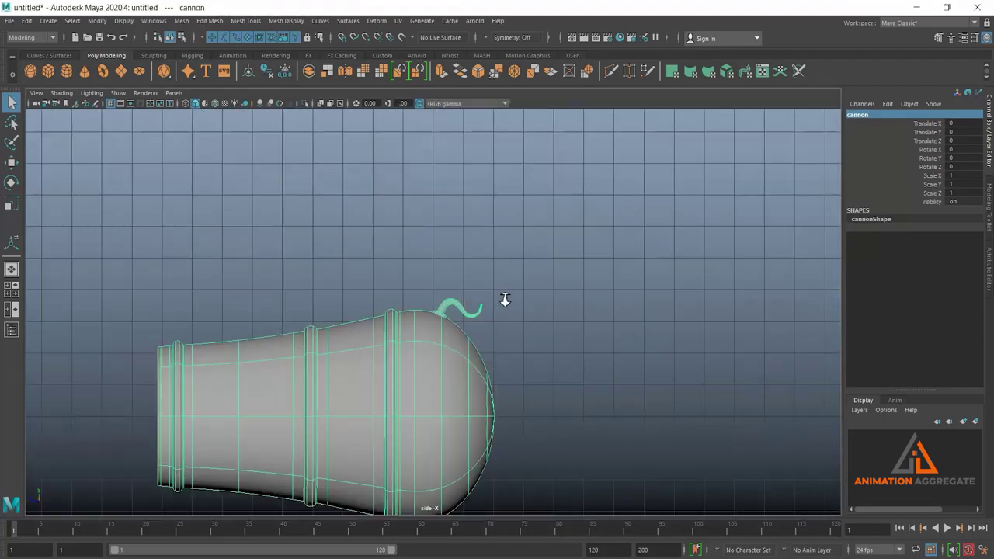
key(r)
drag(326, 363, 328, 124)
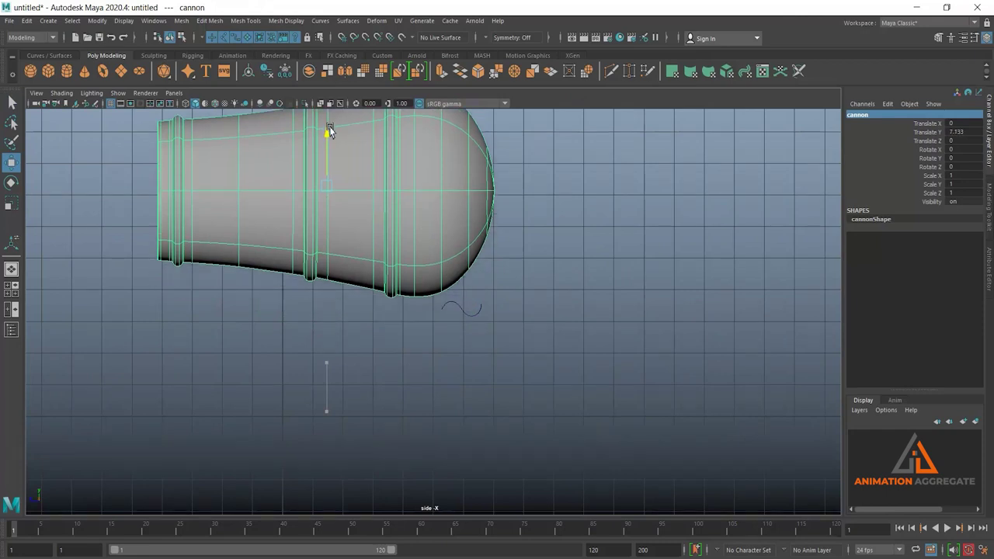
scroll(444, 304, down, 2)
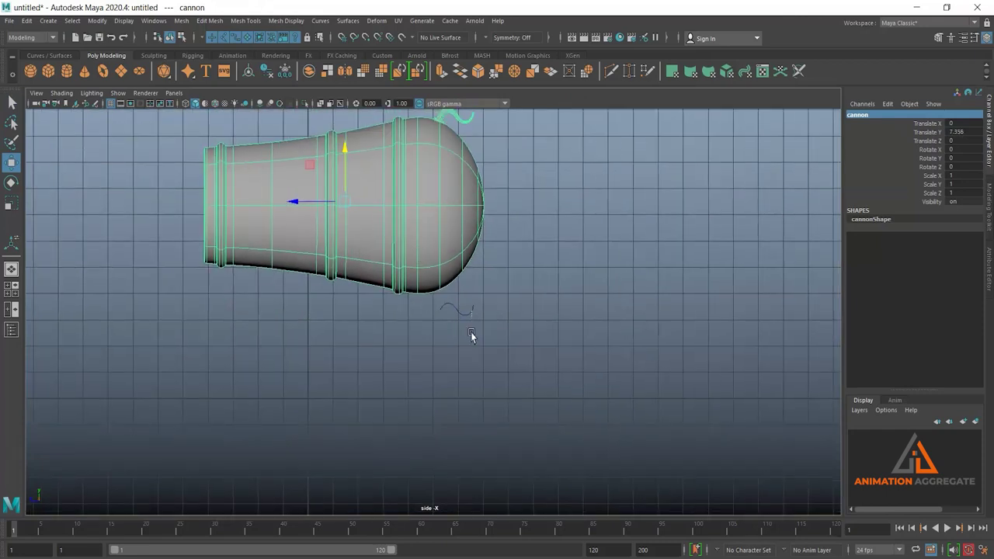
click(470, 334)
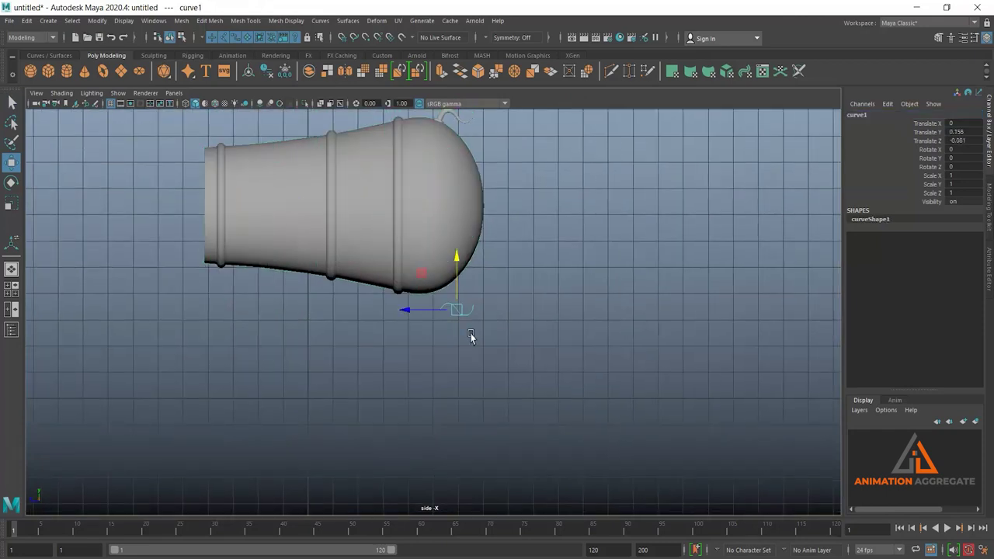
scroll(411, 225, up, 2)
click(412, 235)
scroll(394, 231, up, 1)
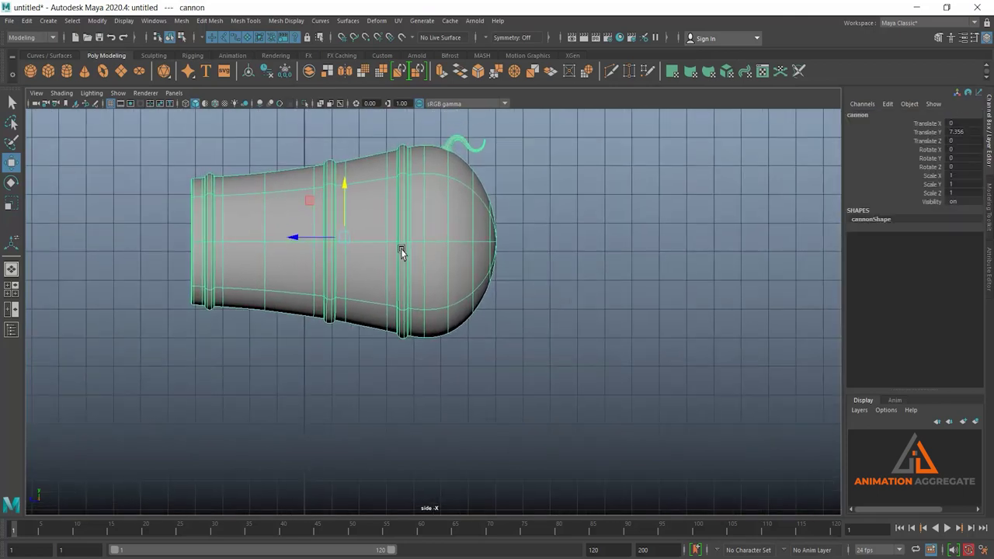
scroll(404, 262, up, 1)
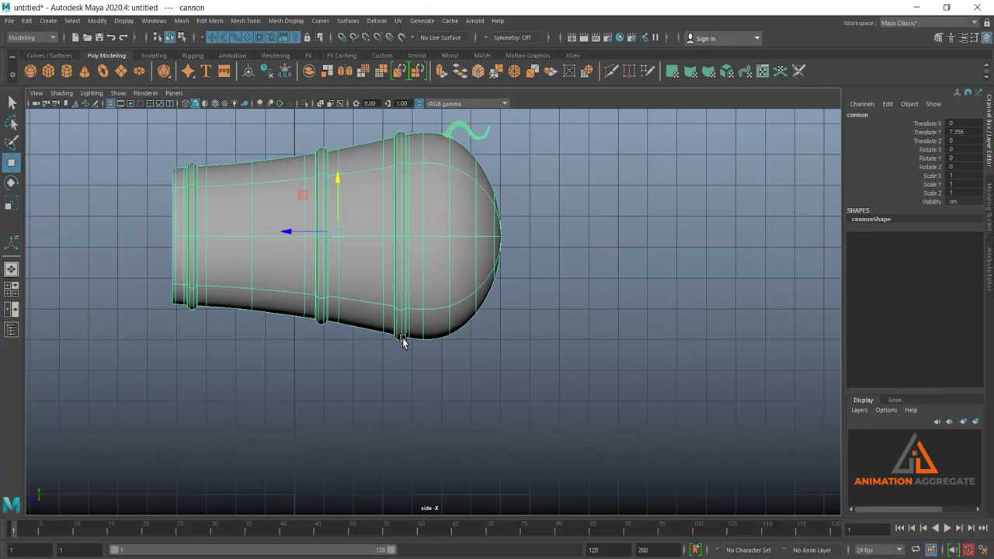
Snap the cannon's pivot to the barrel's lower edge and tilt it slightly upward.
key(d)
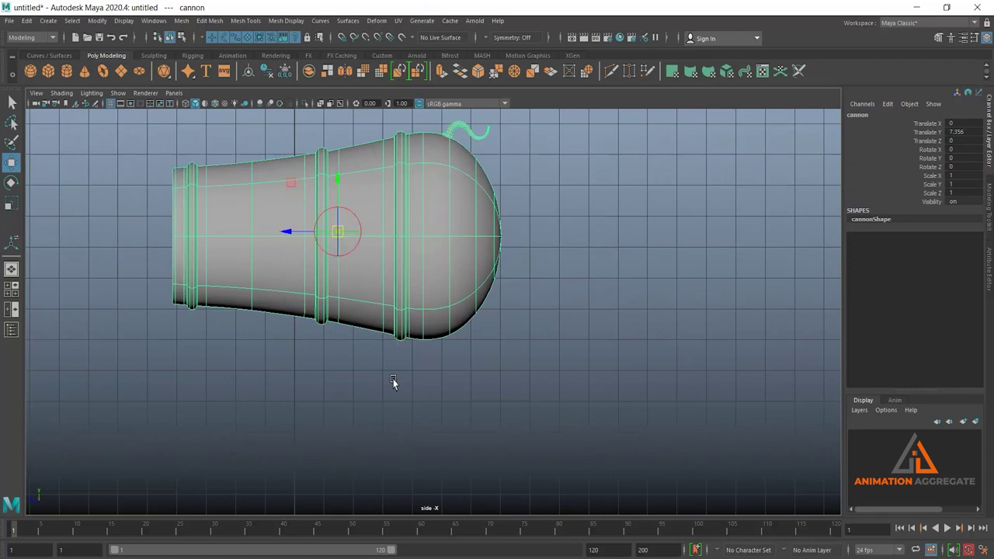
key(v)
click(398, 340)
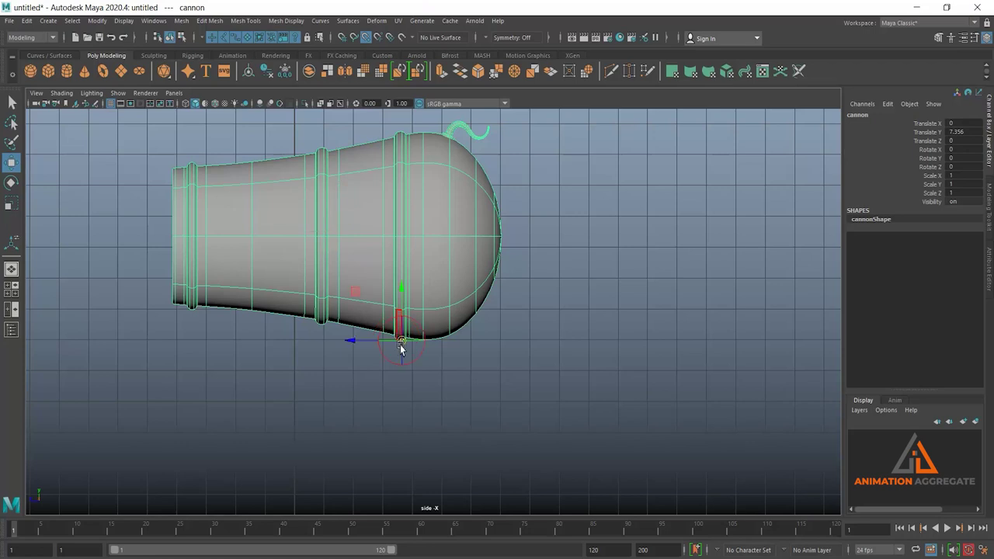
key(e)
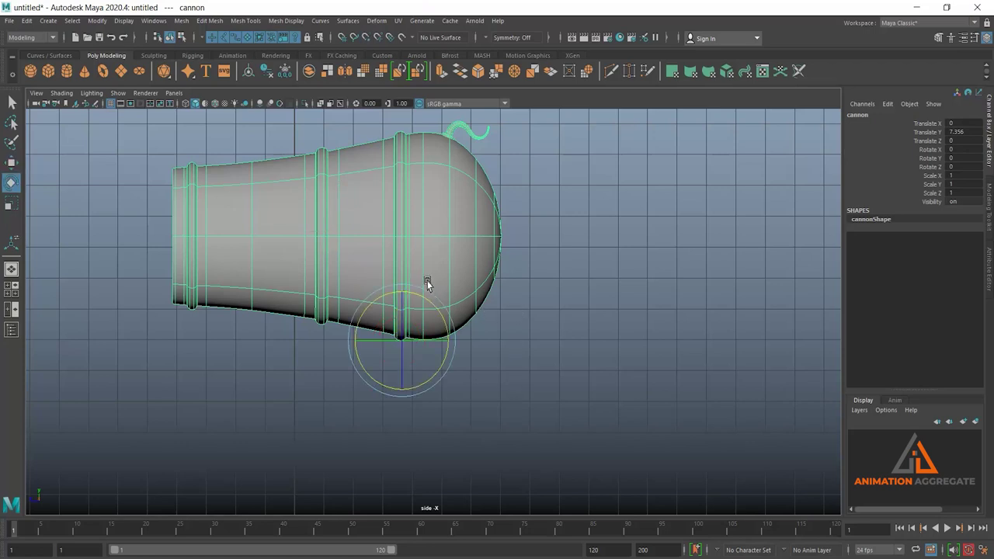
mouse_move(428, 285)
mouse_down()
mouse_move(450, 321)
mouse_move(450, 295)
mouse_move(427, 262)
mouse_move(466, 322)
mouse_move(442, 245)
mouse_up()
alt+right_drag(597, 368, 489, 260)
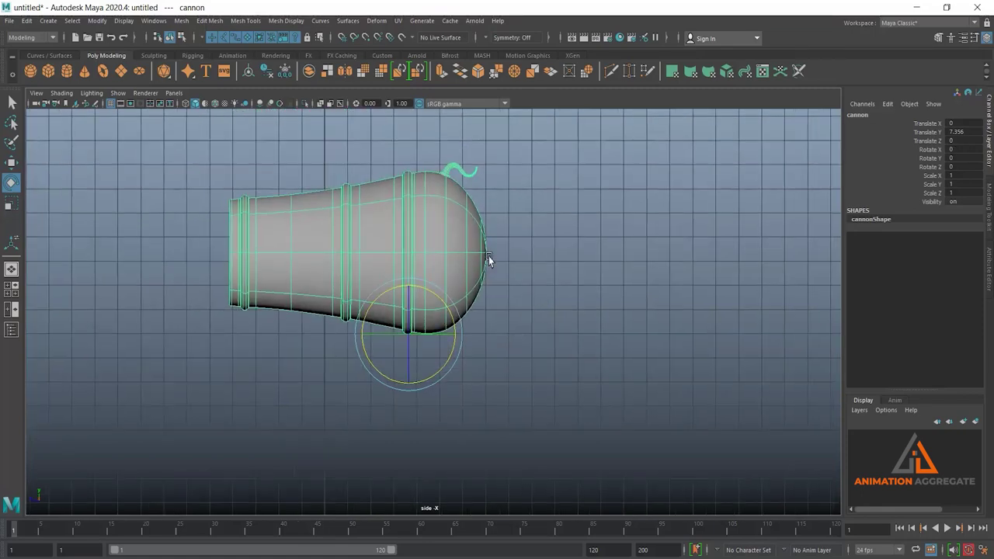
key(space)
key(space)
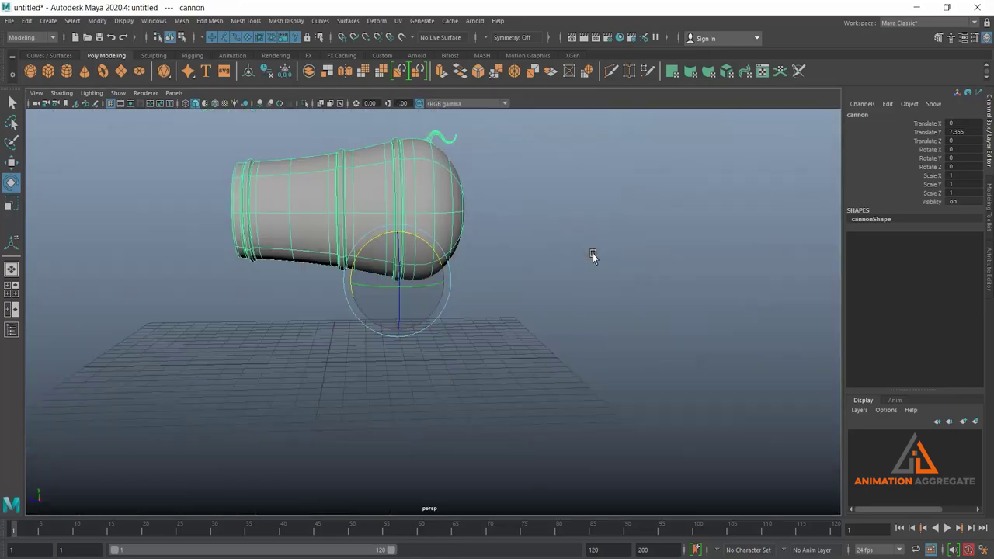
mouse_move(593, 256)
alt+mouse_down()
mouse_move(513, 248)
mouse_move(520, 284)
alt+mouse_up()
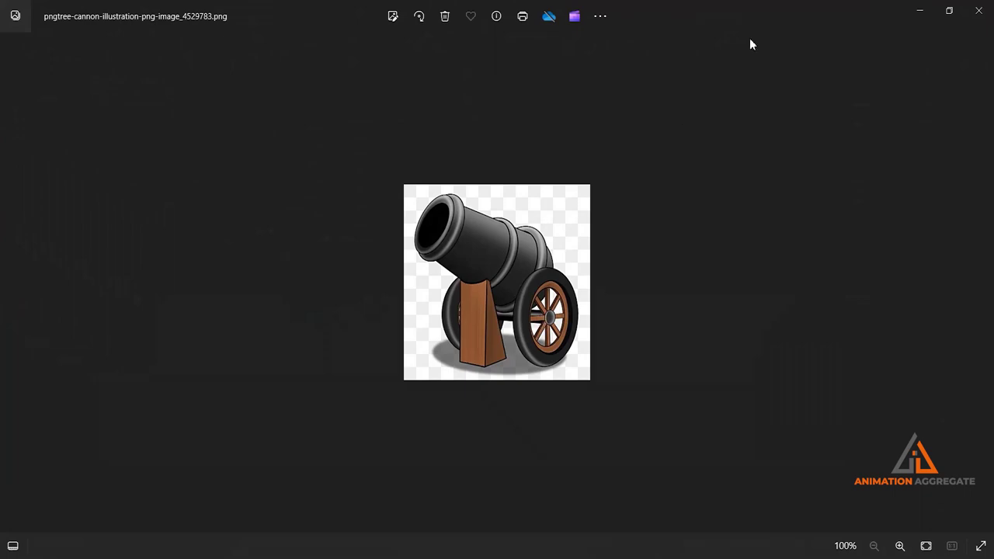
Minimize the Photos viewer showing the cartoon cannon reference image.
click(915, 9)
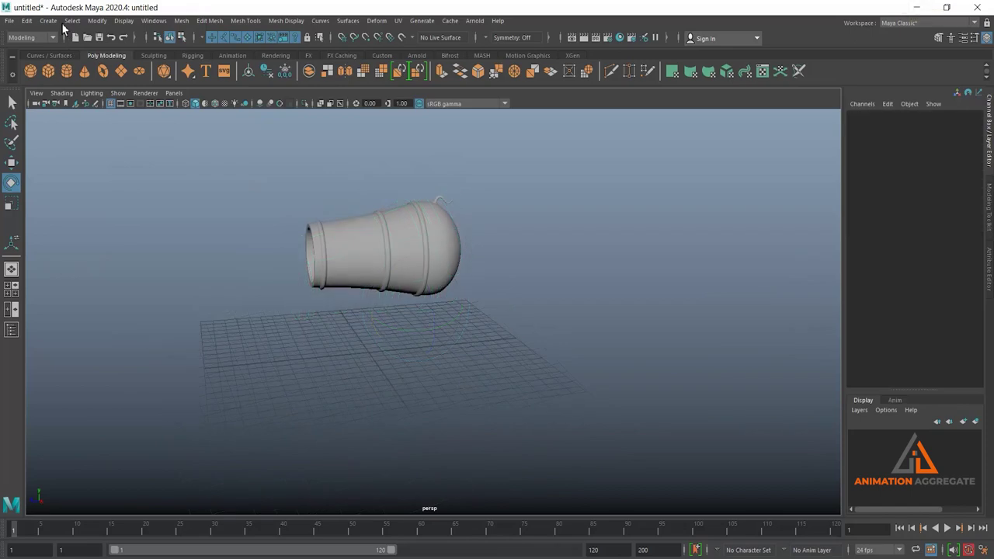
Create a polygon pipe and rotate it -90 on Z so it stands upright.
click(56, 21)
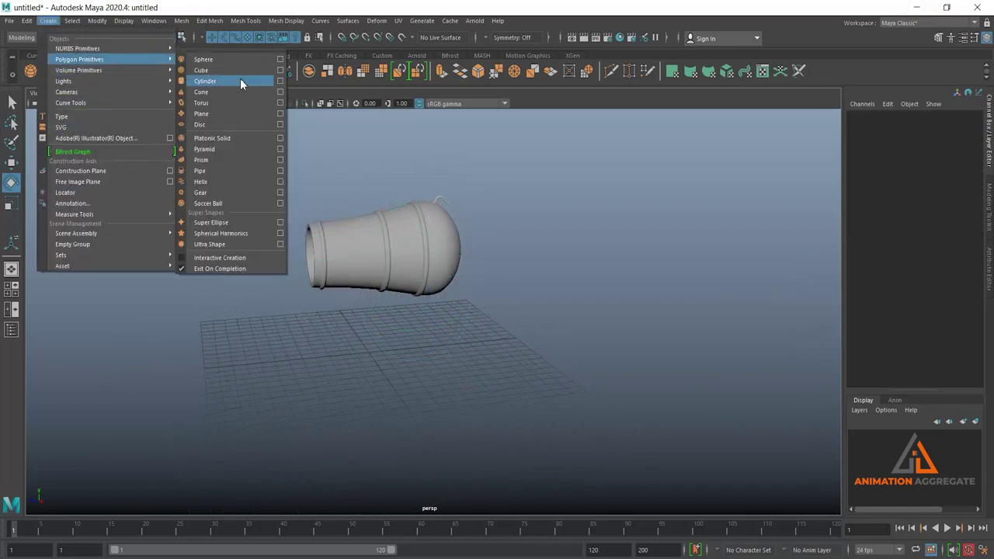
mouse_move(80, 59)
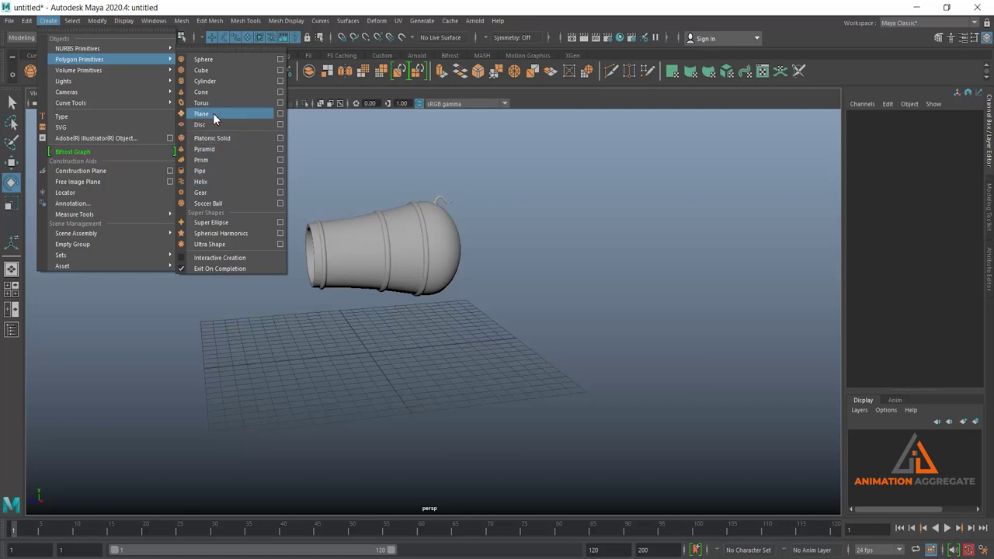
click(201, 170)
alt+drag(478, 309, 378, 299)
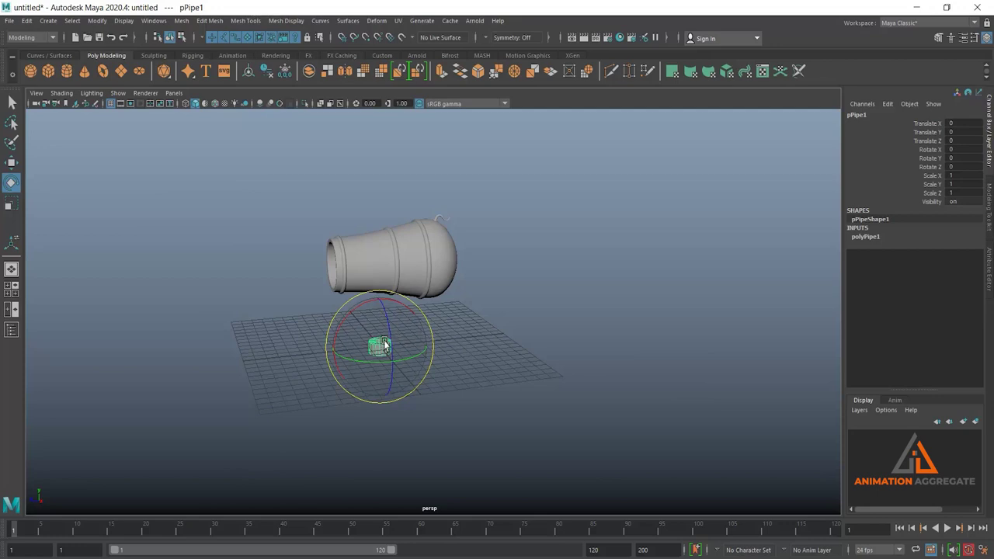
mouse_move(386, 318)
mouse_down()
mouse_move(394, 389)
mouse_move(525, 332)
mouse_up()
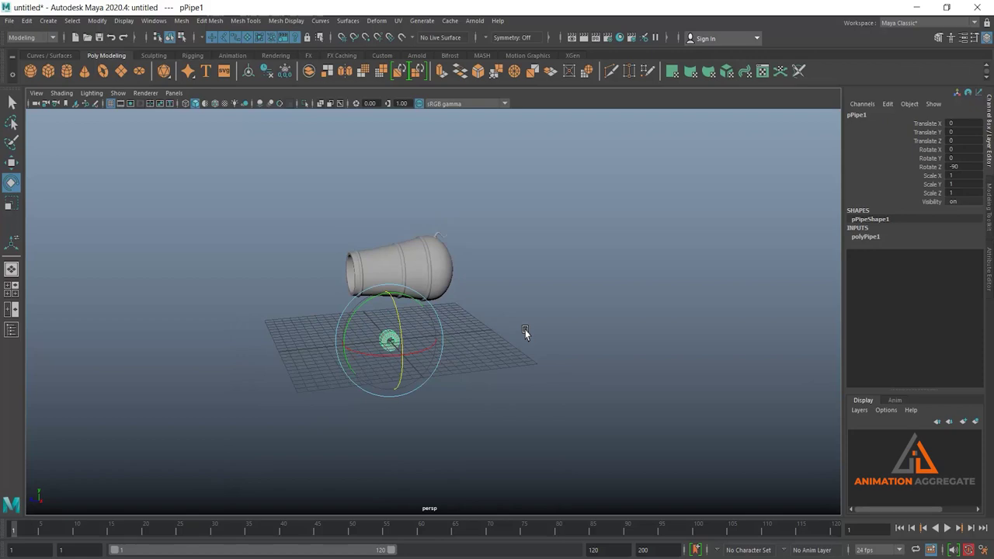
Scale the pipe up to 4.734, place it under the cannon, and select its Thickness.
key(space)
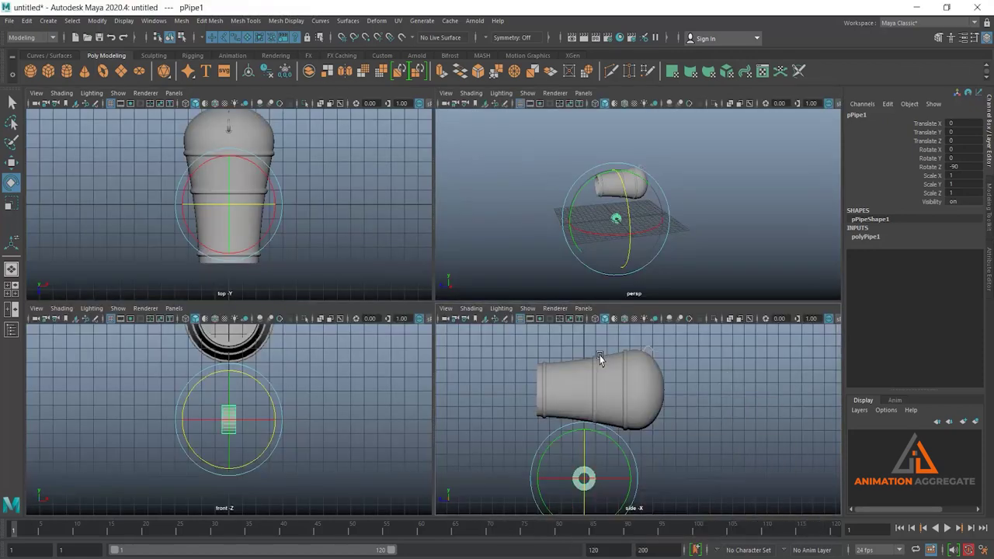
key(space)
scroll(522, 310, up, 1)
key(r)
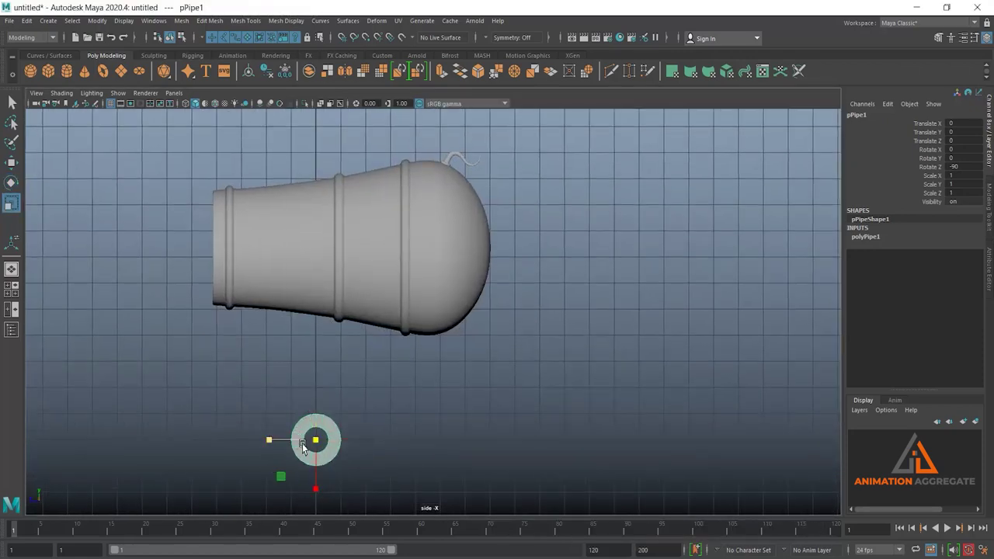
mouse_move(317, 440)
mouse_down()
mouse_move(454, 488)
mouse_move(439, 486)
mouse_up()
key(w)
drag(314, 474, 320, 399)
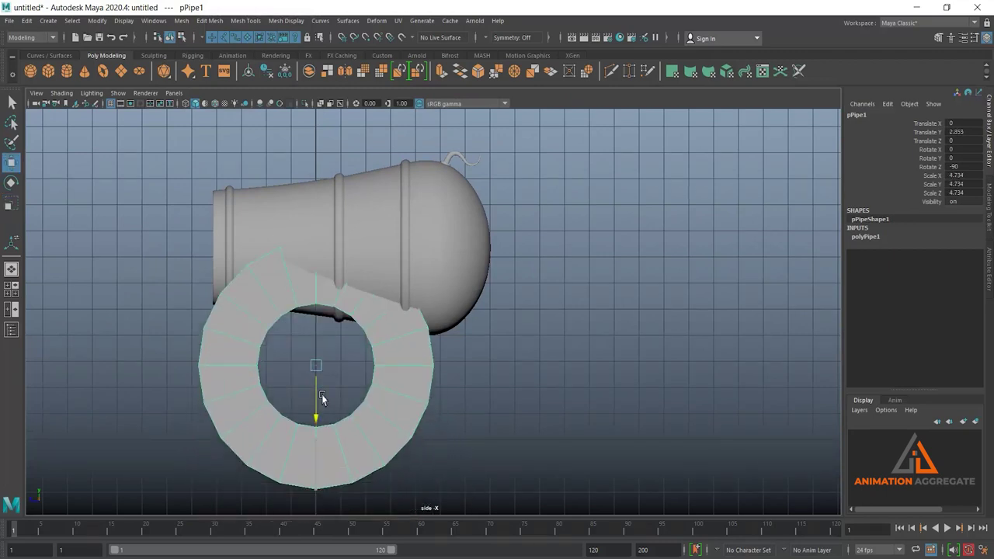
drag(256, 374, 330, 375)
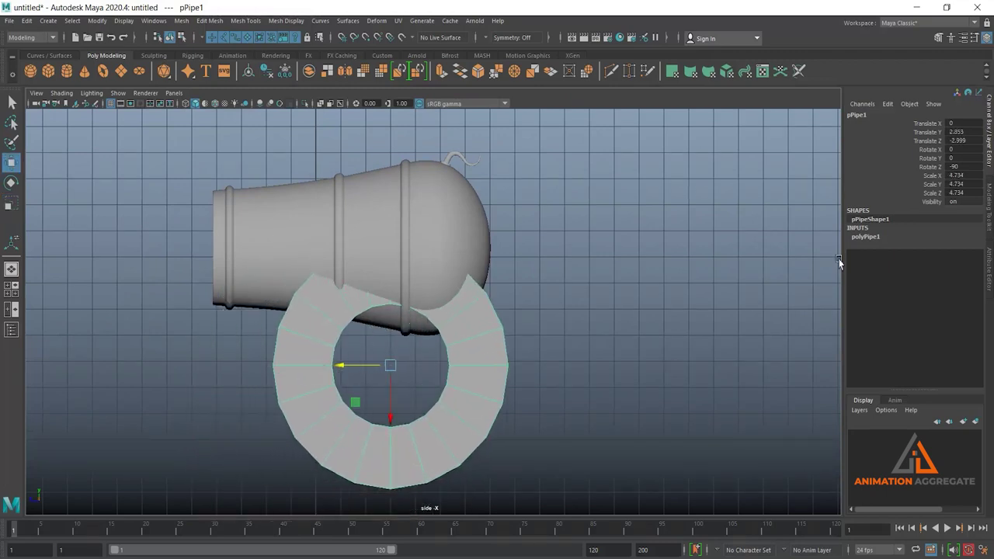
click(864, 236)
click(936, 262)
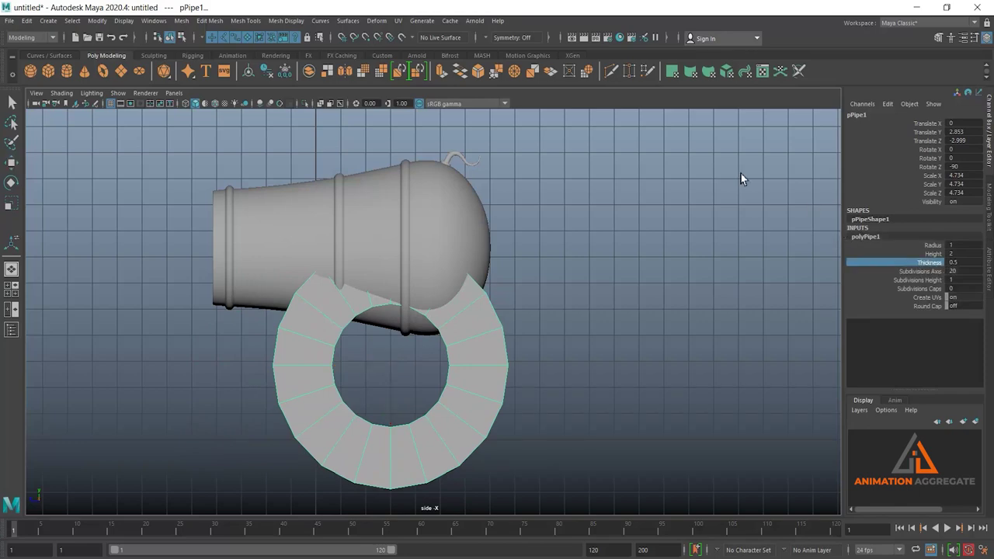
key(space)
key(space)
Lower the pipe's Thickness and Height to make a thin, narrow ring.
alt+drag(525, 277, 591, 277)
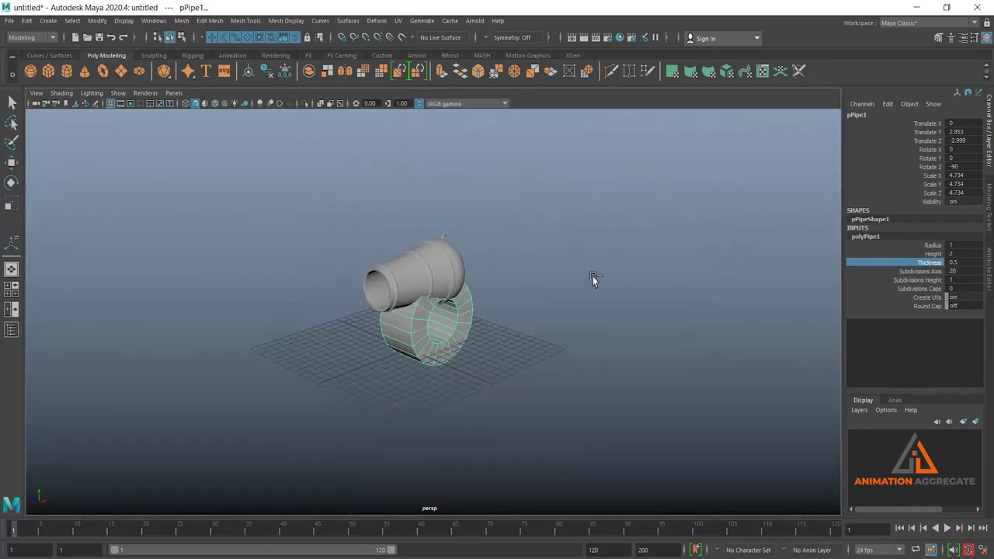
middle_drag(592, 277, 577, 282)
scroll(518, 228, up, 2)
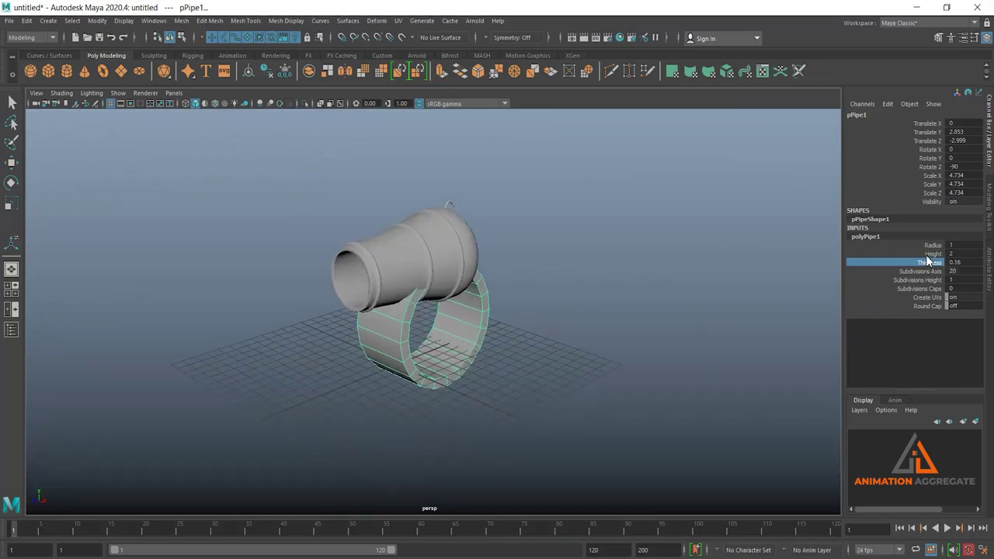
click(932, 253)
middle_drag(604, 244, 518, 285)
Move the ring to the cannon's side, raise it, and shrink it to scale 3.781.
mouse_move(517, 286)
alt+mouse_down()
mouse_move(497, 302)
mouse_move(515, 328)
alt+mouse_up()
key(w)
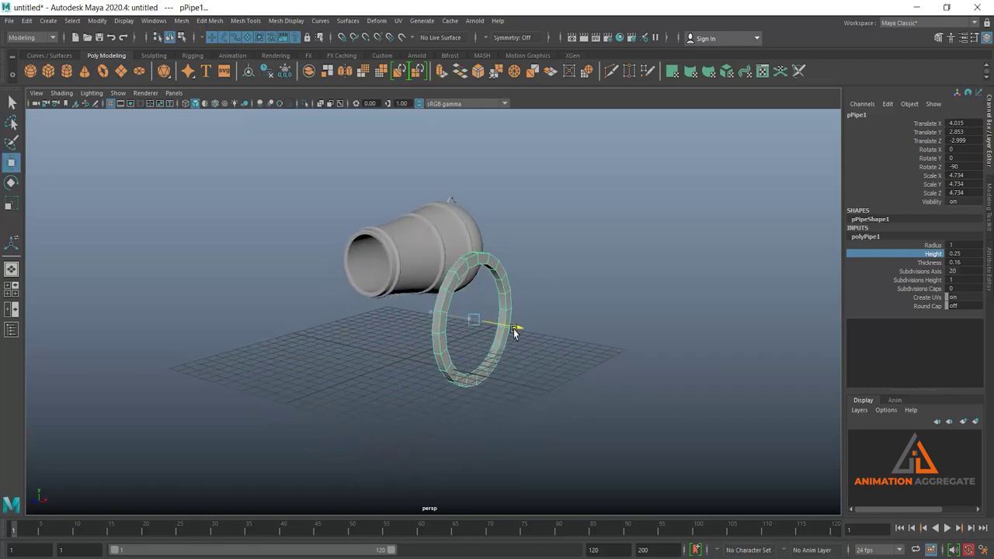
key(space)
key(space)
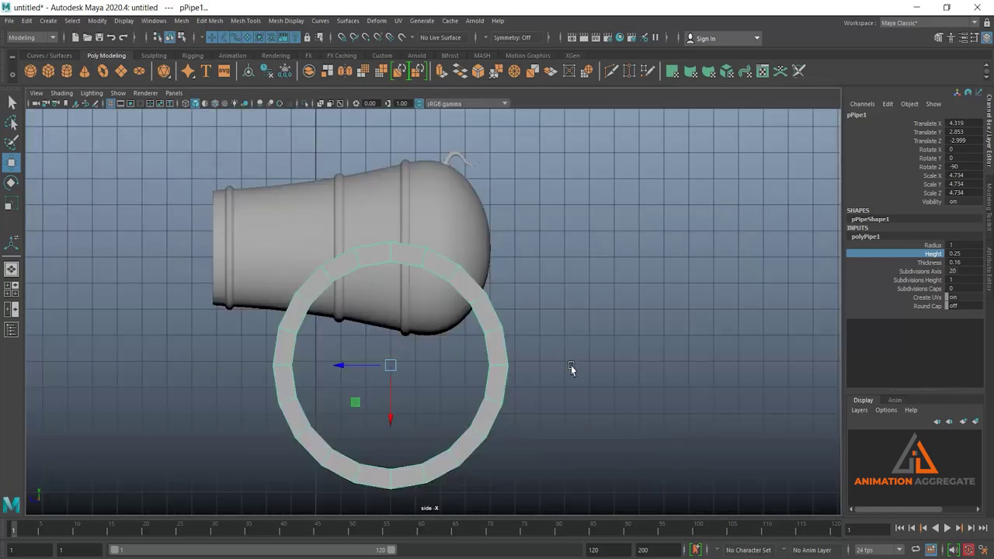
scroll(609, 295, up, 1)
scroll(465, 345, up, 3)
drag(436, 365, 436, 314)
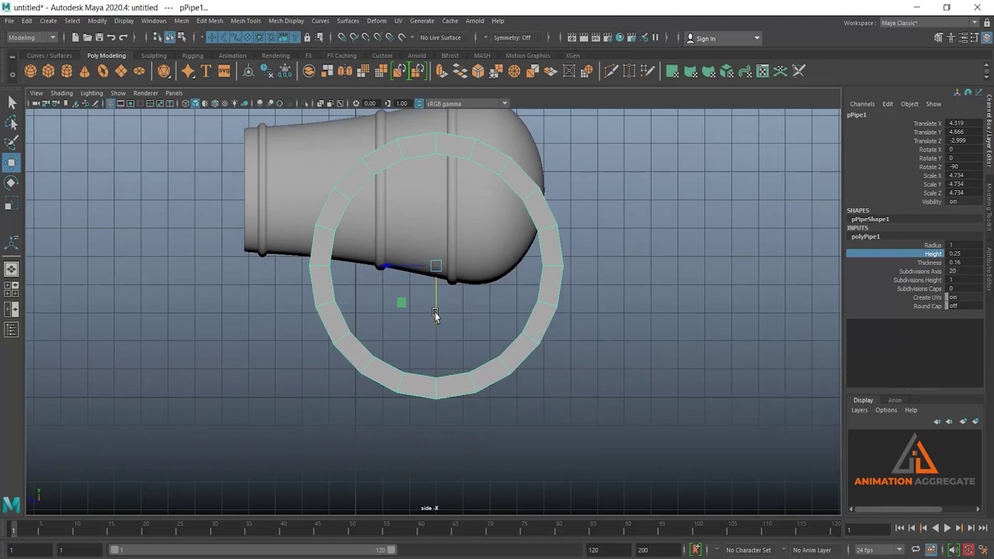
key(r)
mouse_move(436, 267)
mouse_down()
mouse_move(386, 302)
mouse_move(441, 341)
mouse_up()
key(w)
Duplicate the ring as pPipe2 and show both rings in the Outliner.
key(space)
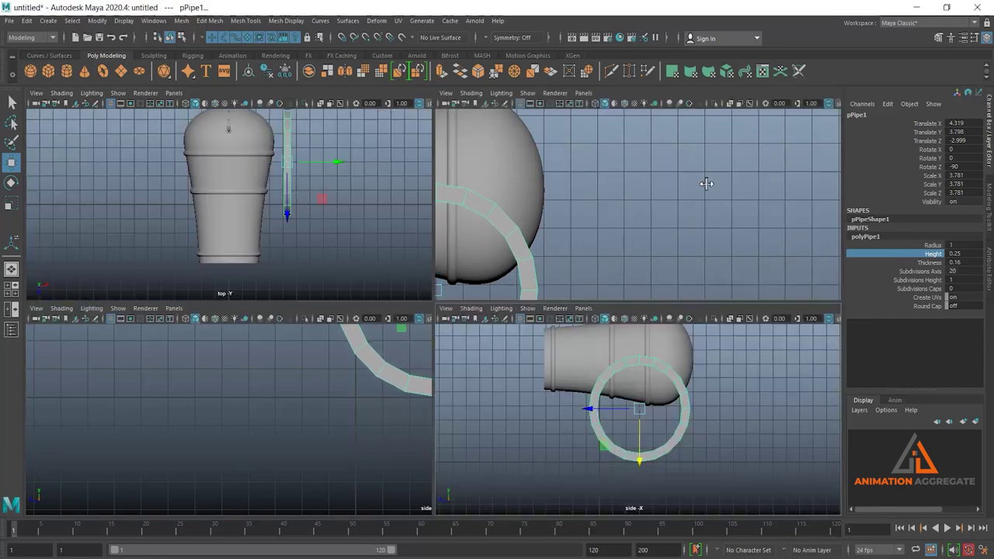
key(space)
alt+drag(609, 255, 492, 261)
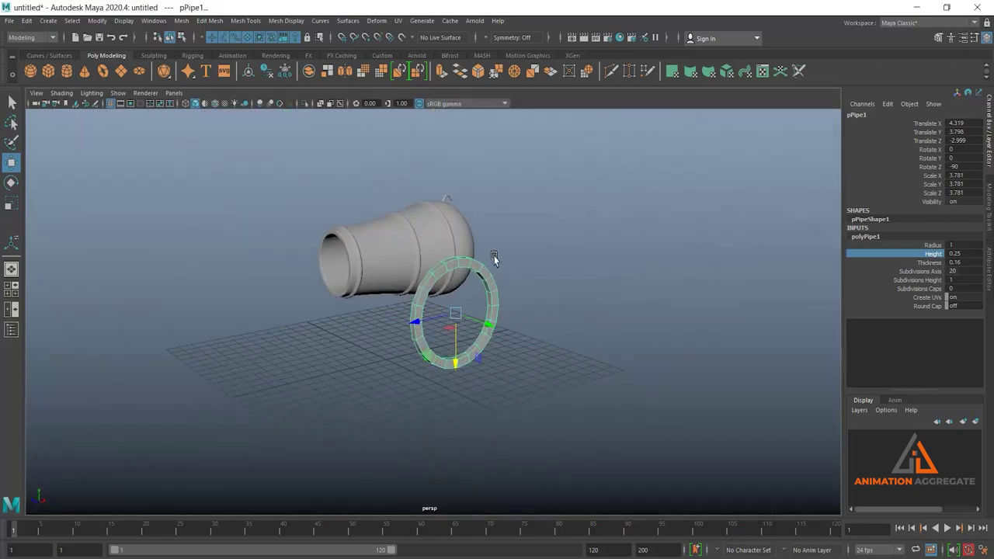
scroll(482, 261, up, 5)
scroll(468, 262, up, 2)
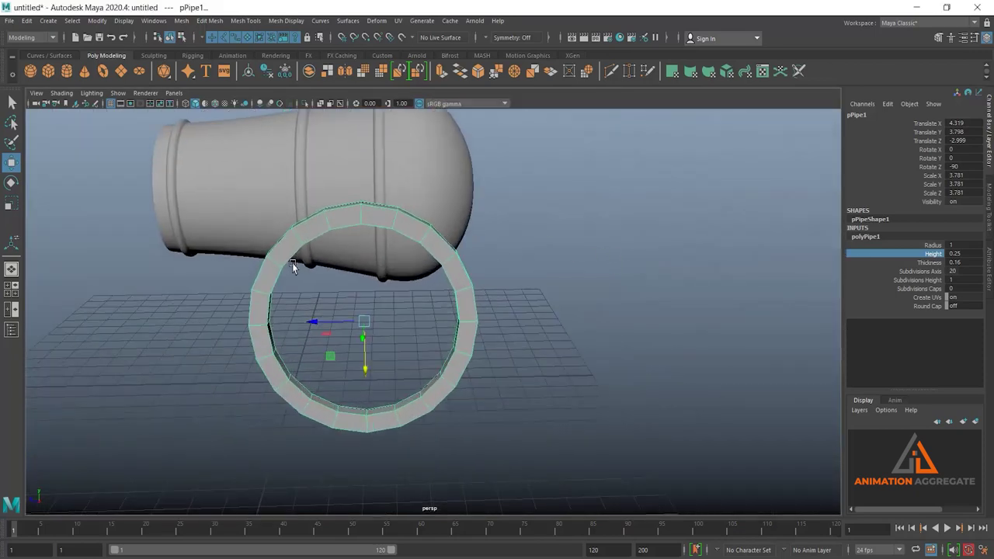
alt+drag(290, 267, 445, 206)
key(ctrl+d)
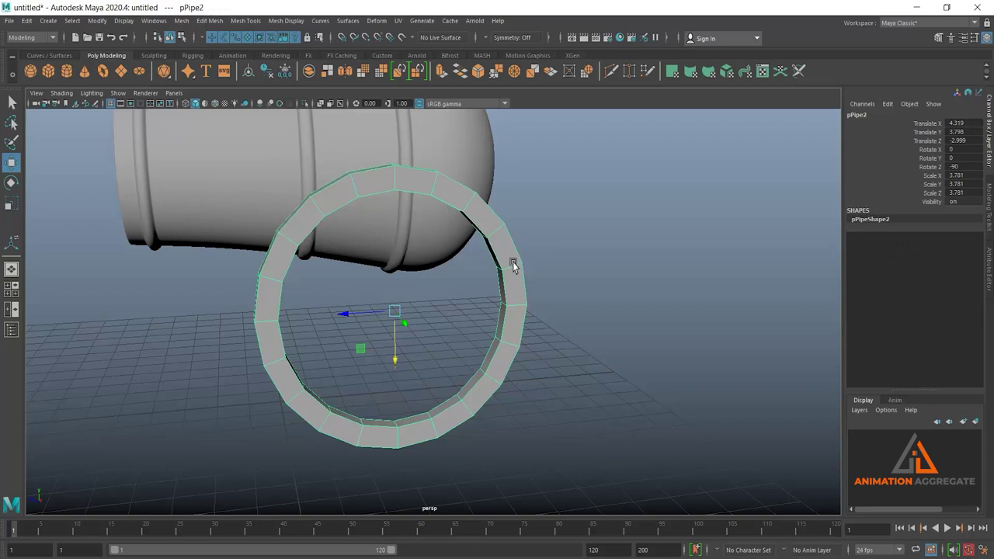
click(12, 330)
Select the original ring pPipe1 and scale it up to 4.481.
click(84, 182)
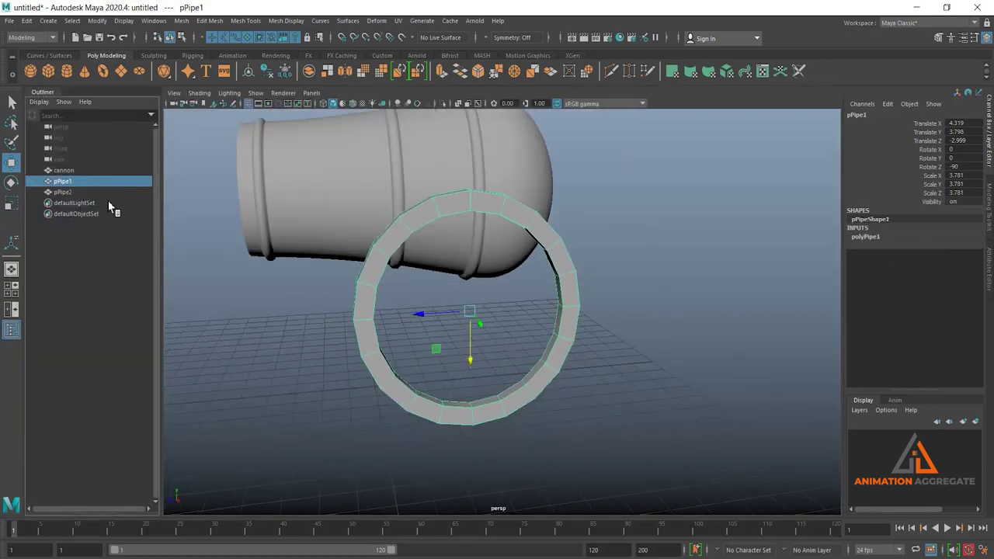
alt+drag(478, 274, 489, 268)
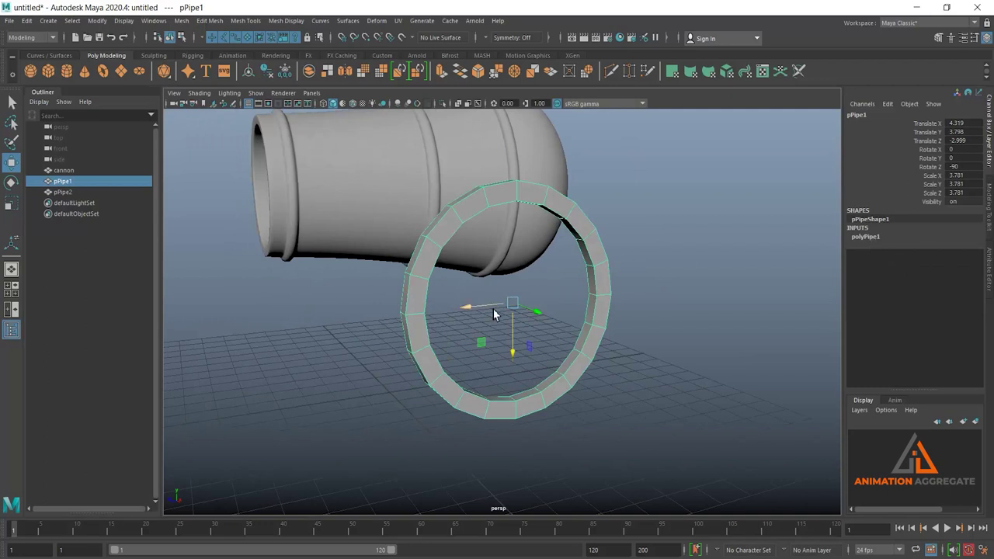
key(r)
drag(513, 305, 550, 296)
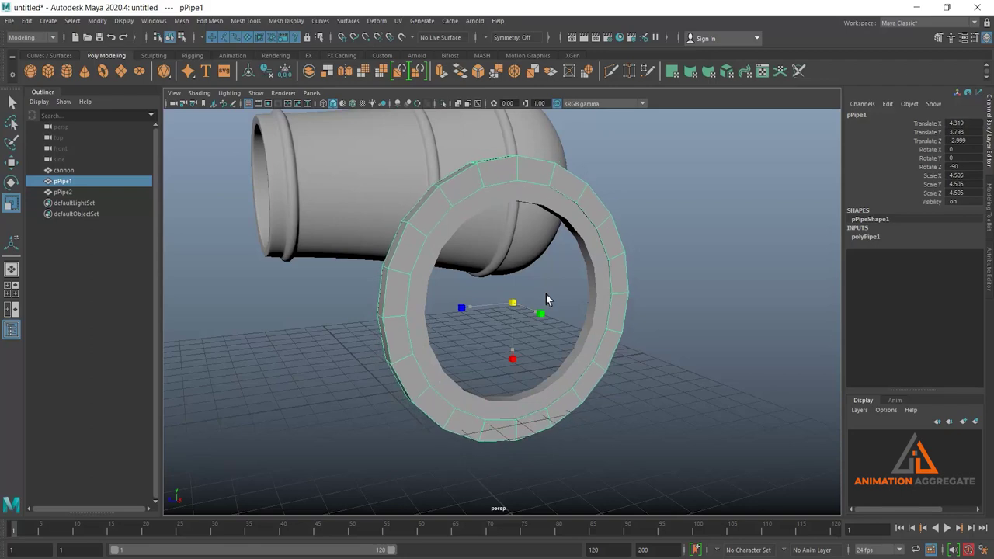
drag(551, 296, 546, 294)
mouse_move(625, 285)
alt+mouse_down()
mouse_move(519, 306)
mouse_move(546, 288)
mouse_move(542, 274)
alt+mouse_up()
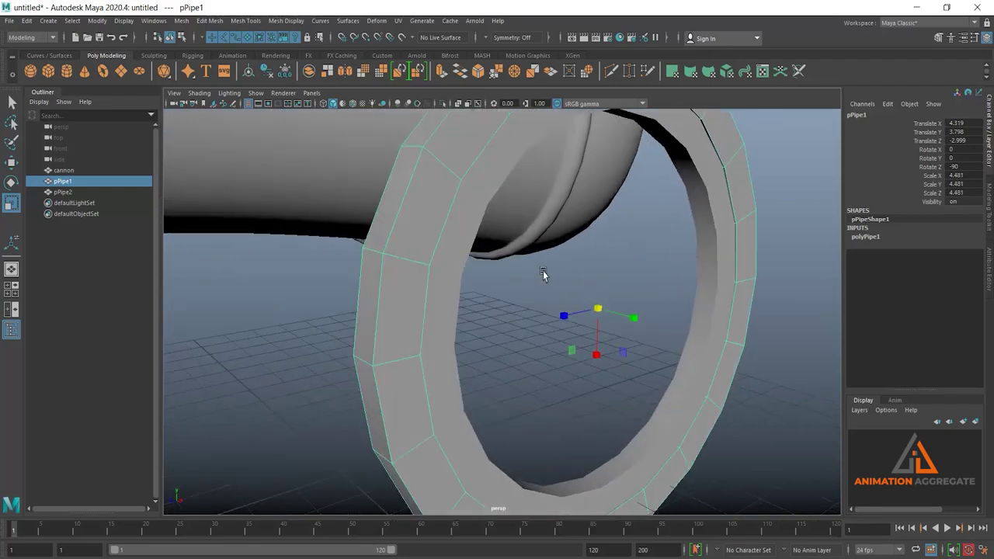
Set pPipe1's Thickness to 0.16 and raise its Height from 0.25 to 0.31.
click(865, 238)
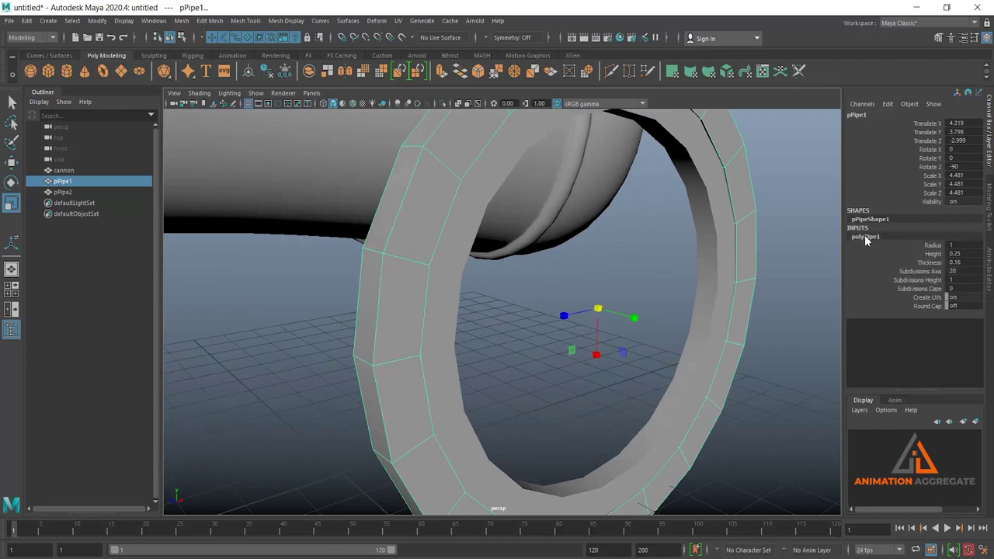
click(918, 264)
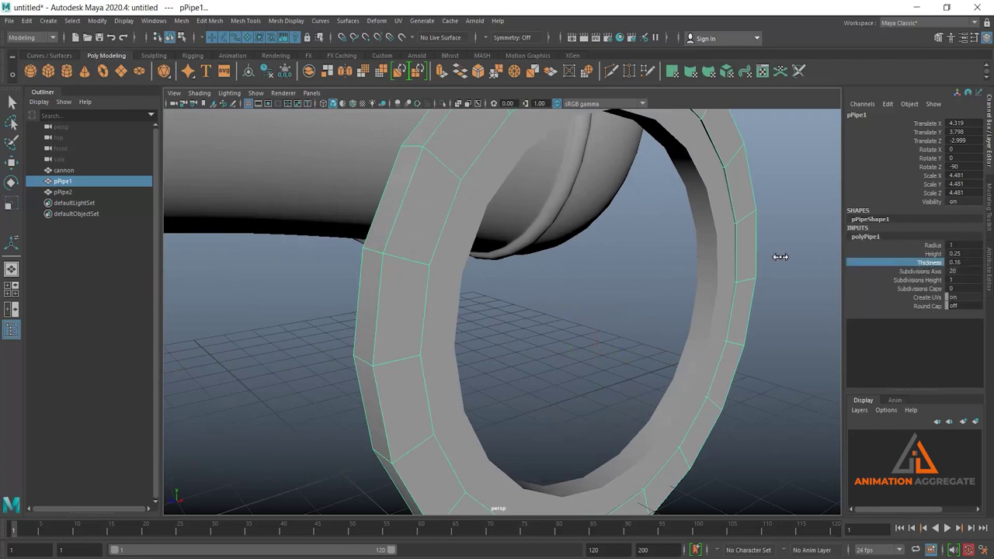
middle_drag(780, 256, 784, 259)
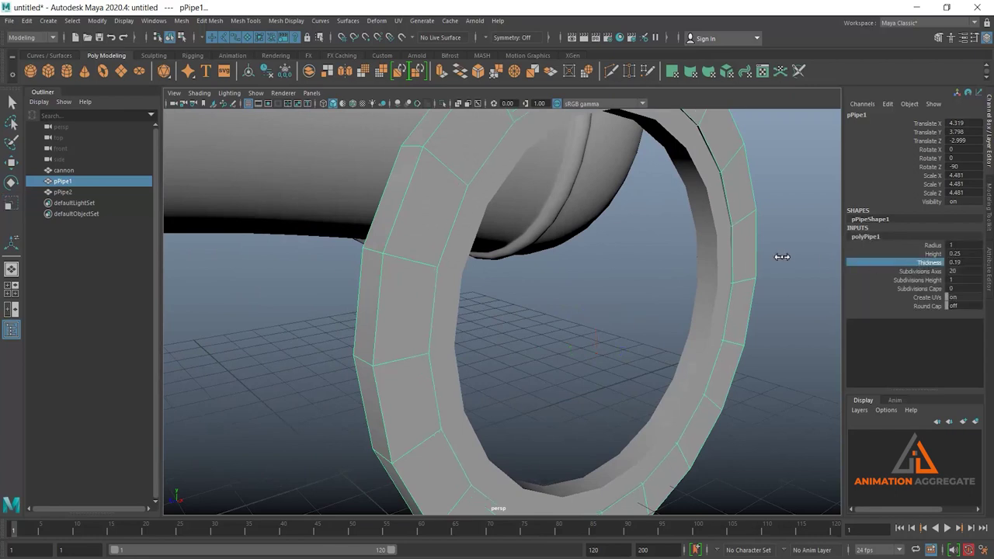
click(930, 255)
middle_drag(748, 255, 752, 254)
Select the inner ring pPipe2 and isolate it in the viewport.
mouse_move(751, 257)
alt+mouse_down()
mouse_move(714, 290)
mouse_move(660, 287)
mouse_move(665, 335)
mouse_move(629, 344)
alt+mouse_up()
key(f)
scroll(596, 285, down, 3)
mouse_move(628, 344)
alt+right_down()
mouse_move(749, 286)
mouse_move(655, 347)
alt+right_up()
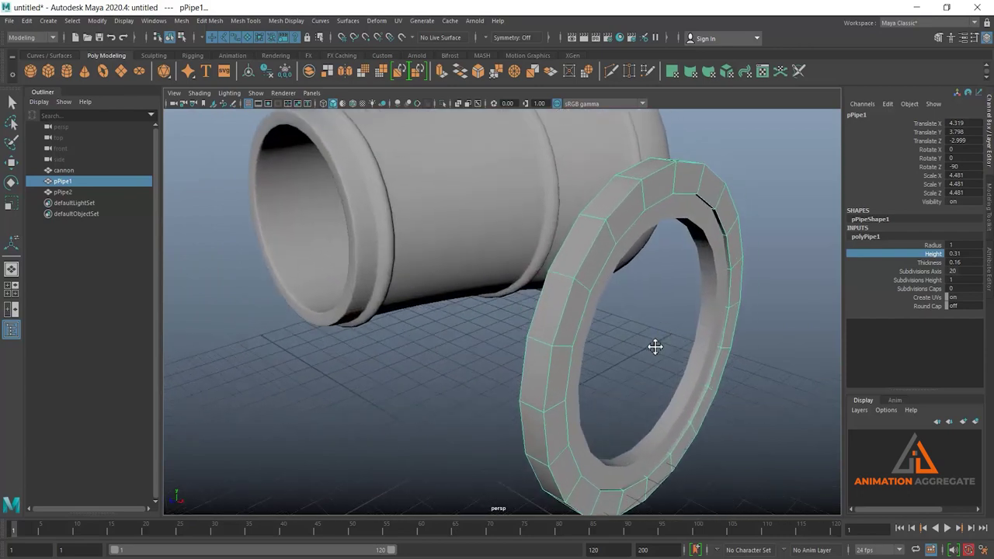
alt+drag(655, 347, 630, 309)
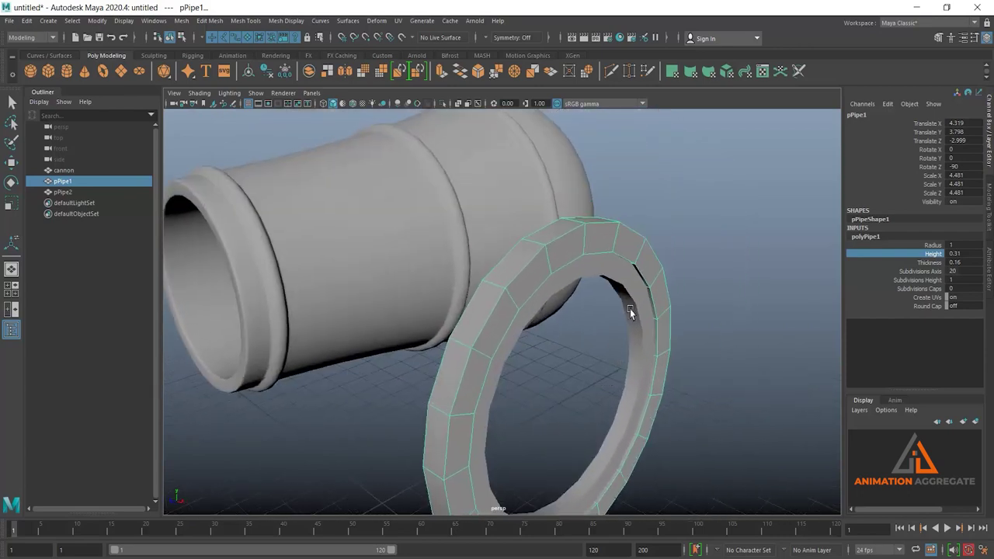
click(630, 308)
scroll(637, 279, up, 3)
scroll(636, 279, up, 2)
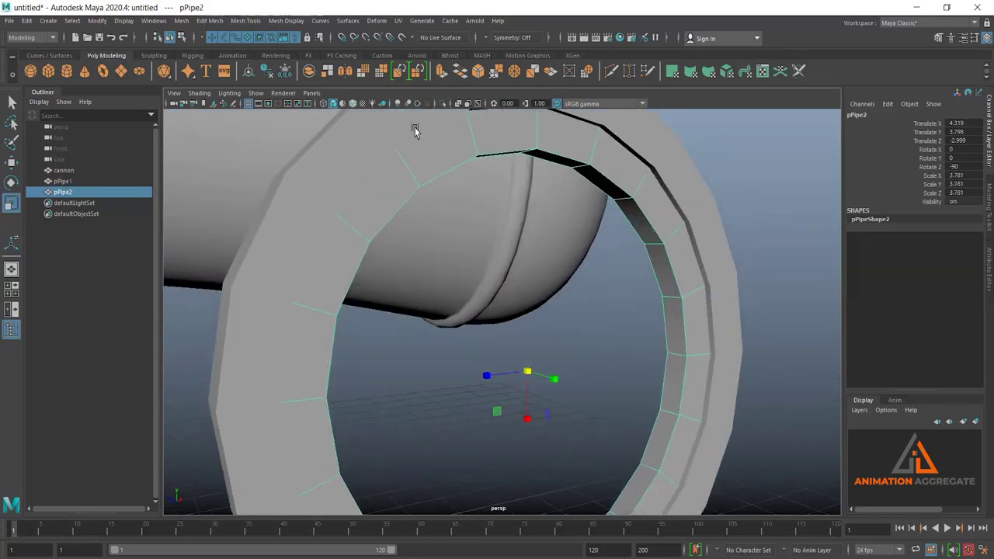
click(444, 104)
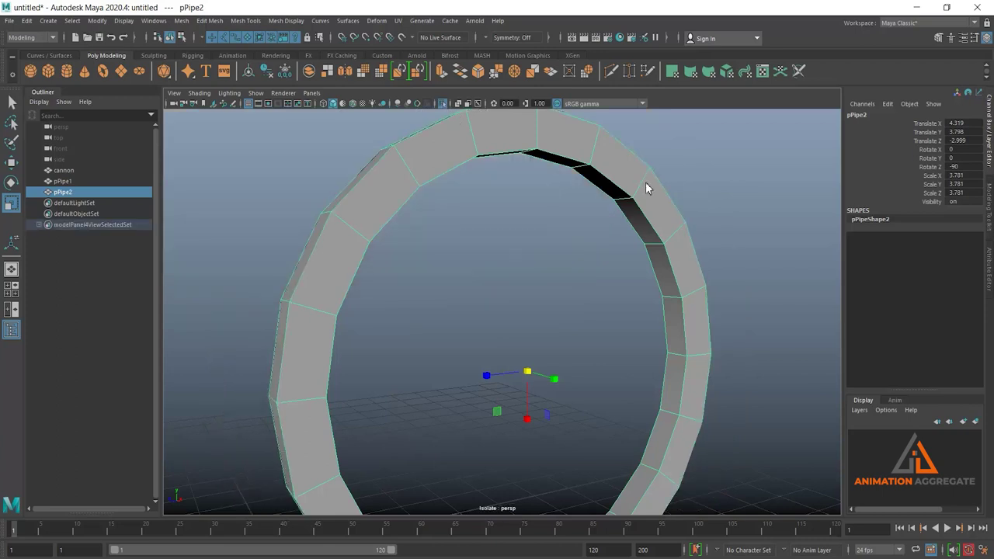
Bevel the inner ring's two rim edge loops with Fraction 0.13 and 2 segments, previewing it smoothed.
key(F10)
double_click(621, 180)
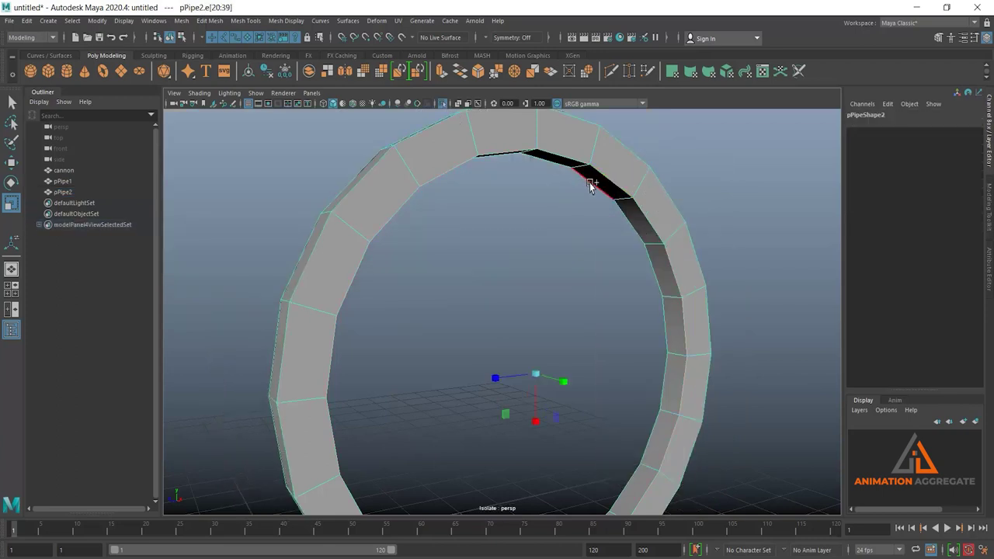
alt+drag(420, 278, 319, 266)
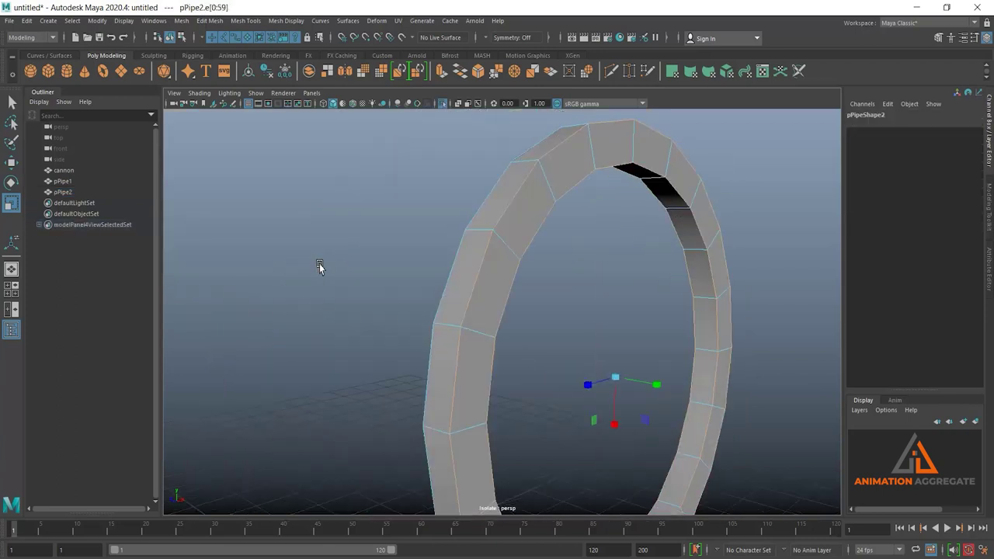
shift+double_click(462, 266)
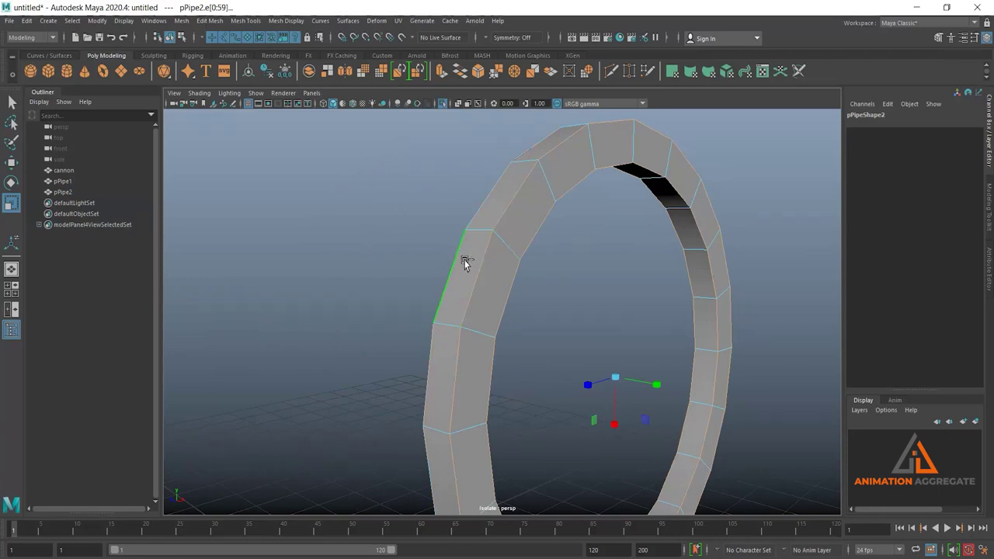
click(477, 72)
drag(279, 289, 273, 300)
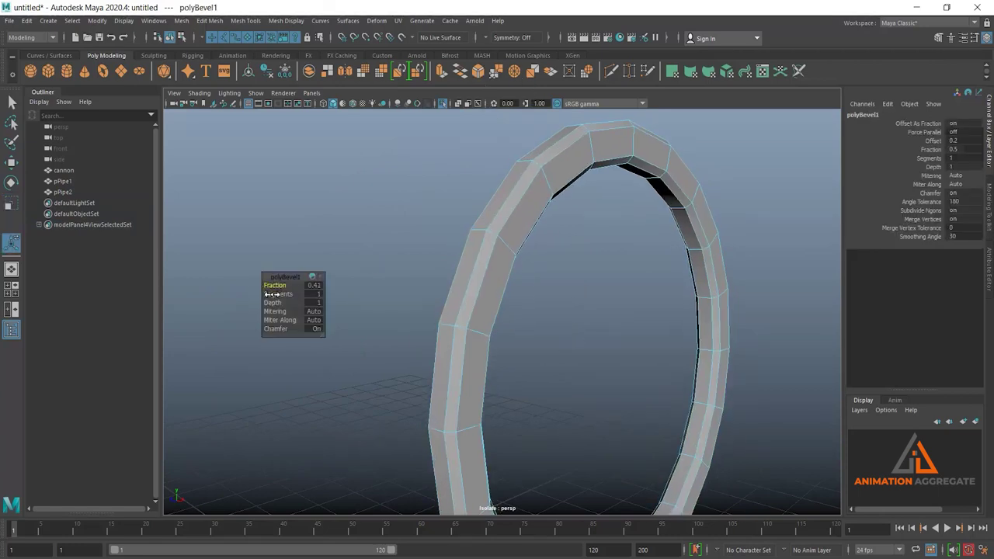
drag(276, 297, 275, 295)
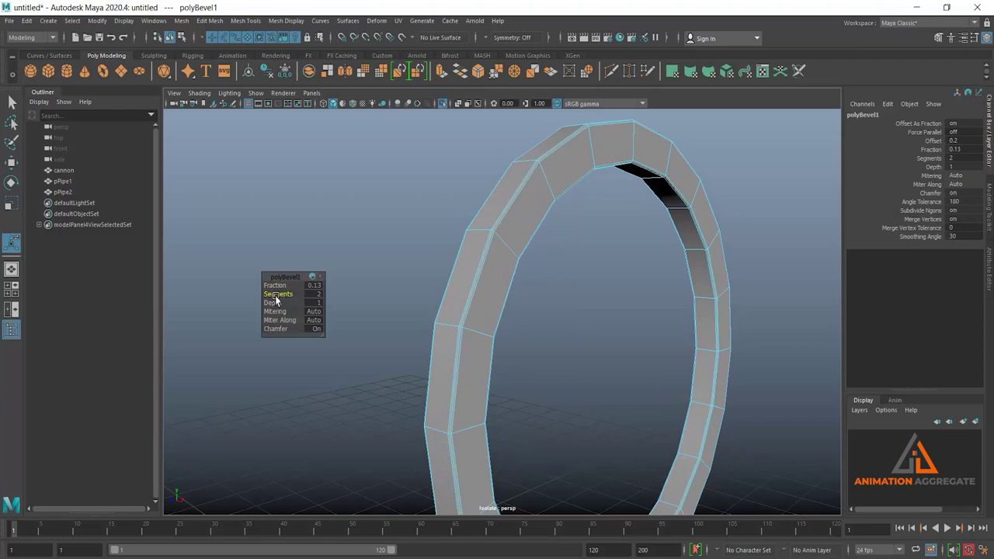
right_drag(507, 233, 545, 198)
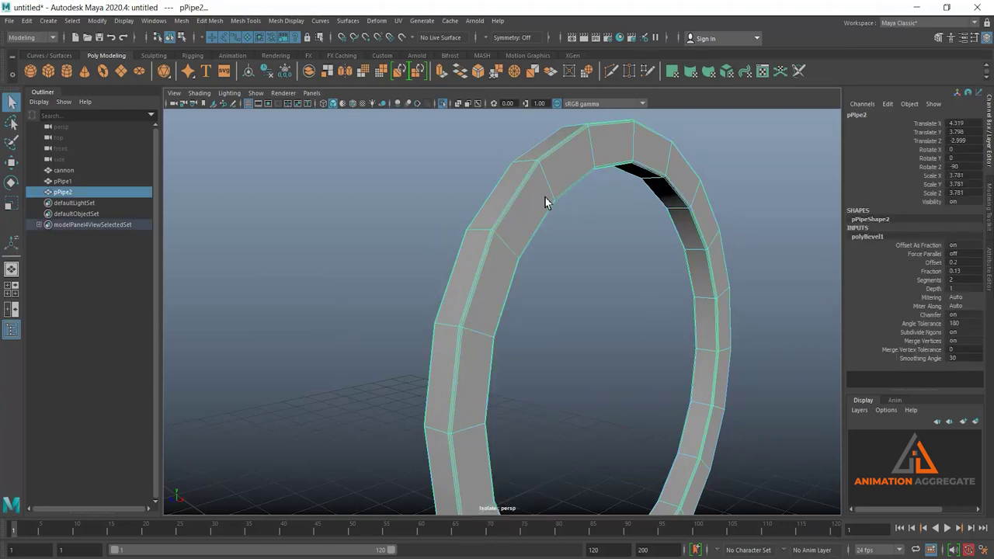
key(3)
click(731, 192)
alt+drag(730, 333, 606, 256)
Show all objects again and bevel the outer ring pPipe1's rim edge loops at Fraction 0.27.
click(442, 105)
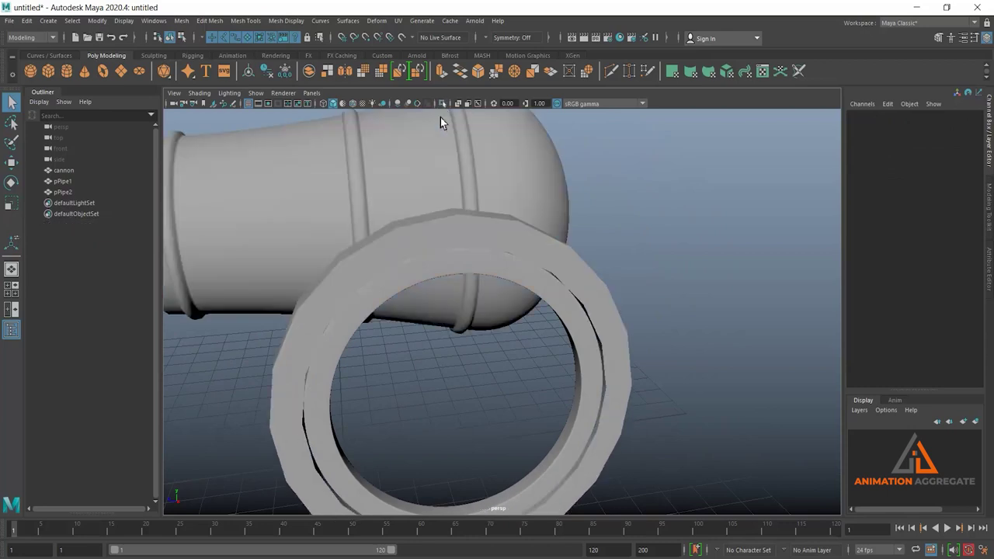
click(568, 265)
alt+right_drag(601, 274, 616, 267)
mouse_move(616, 267)
alt+mouse_down()
mouse_move(632, 250)
mouse_move(422, 231)
alt+mouse_up()
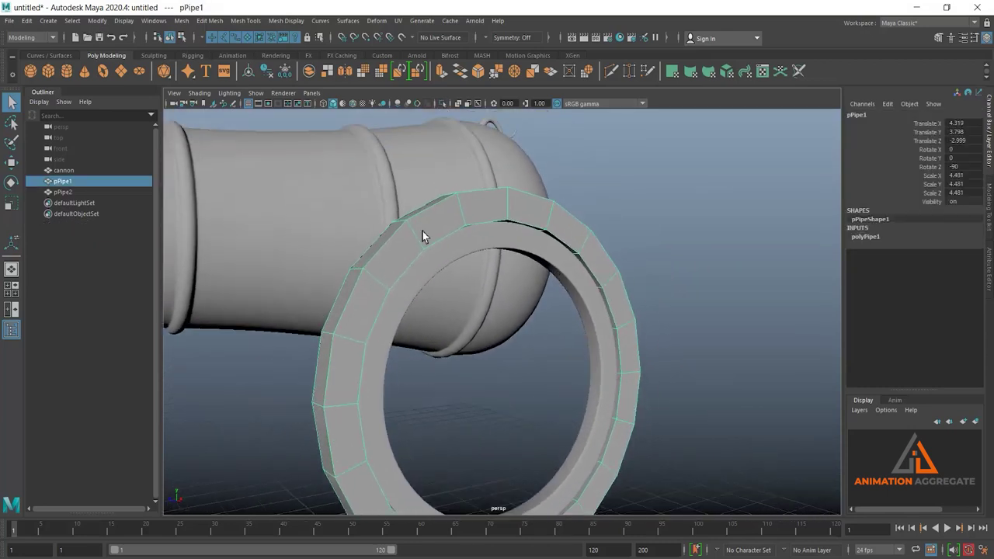
right_drag(599, 251, 602, 193)
double_click(592, 265)
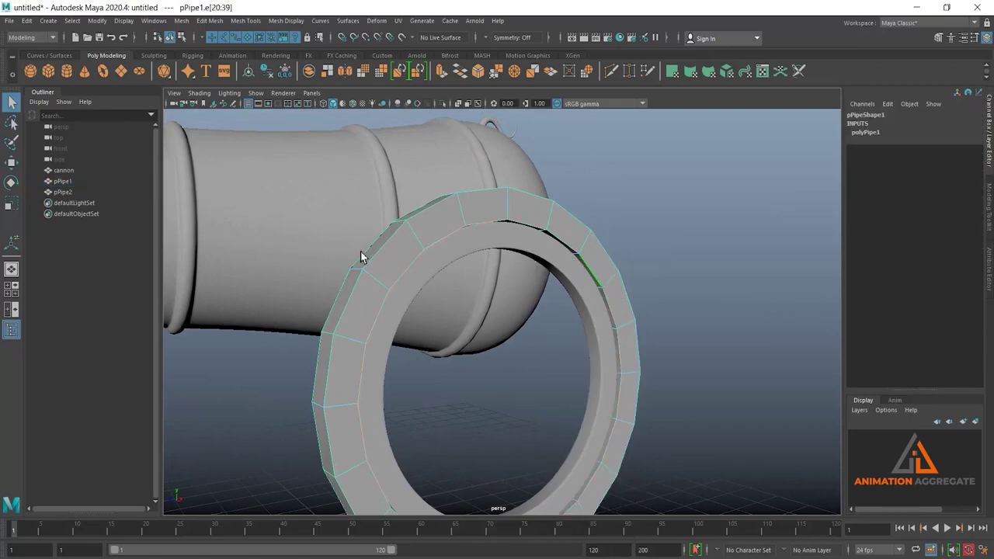
mouse_move(360, 256)
alt+mouse_down()
mouse_move(484, 267)
mouse_move(469, 241)
mouse_move(501, 362)
alt+mouse_up()
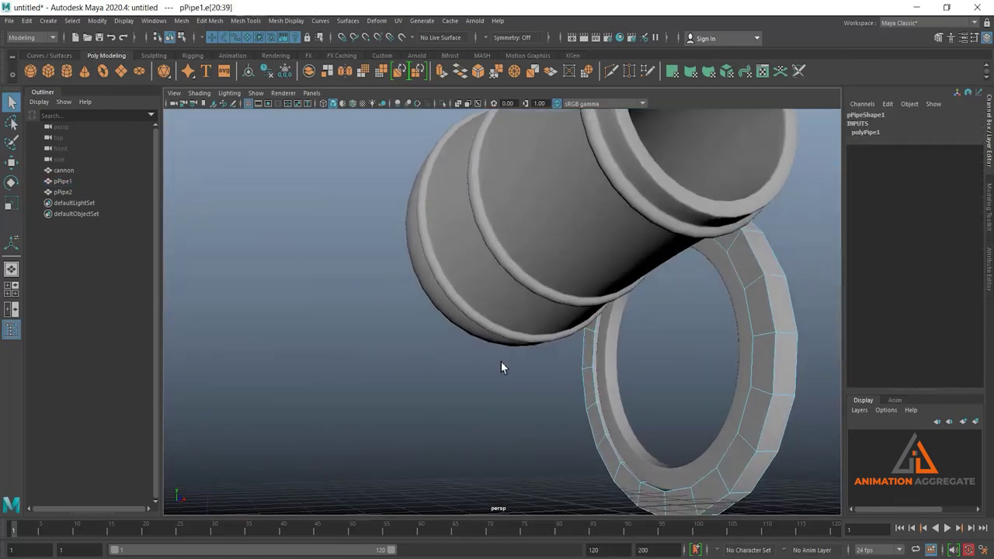
shift+double_click(598, 378)
mouse_move(699, 397)
alt+mouse_down()
mouse_move(561, 375)
mouse_move(552, 393)
mouse_move(543, 365)
alt+mouse_up()
click(479, 68)
mouse_move(565, 255)
alt+mouse_down()
mouse_move(596, 219)
mouse_move(424, 300)
alt+mouse_up()
mouse_move(281, 286)
mouse_down()
mouse_move(248, 286)
mouse_move(289, 295)
mouse_up()
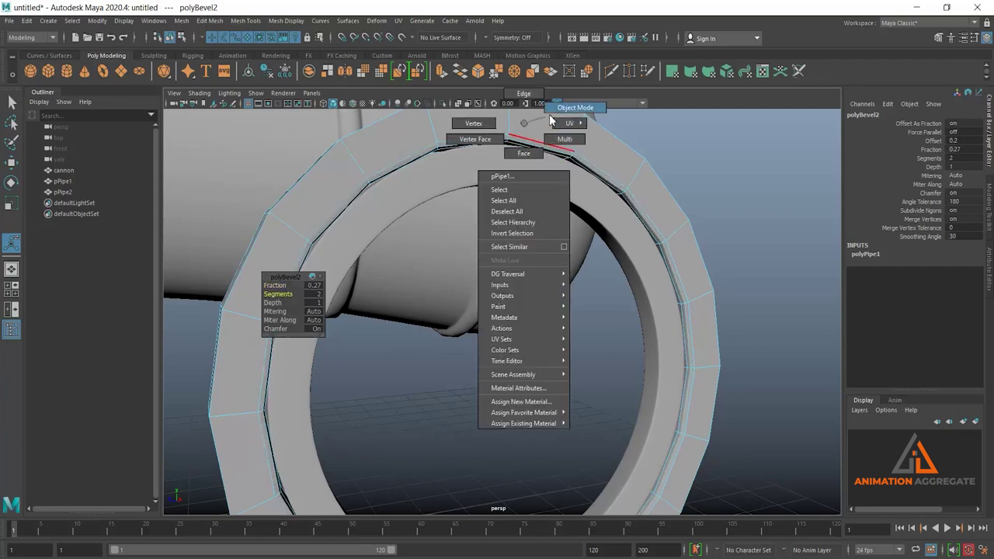
Return to object mode and orbit around the cannon to review the bevelled wheel.
right_drag(526, 128, 575, 108)
alt+drag(691, 256, 628, 232)
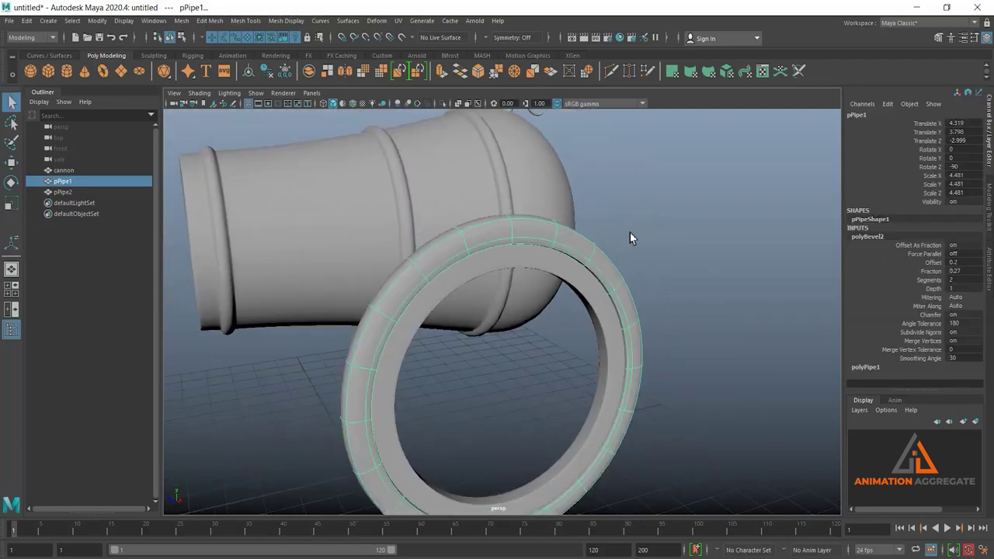
mouse_move(560, 246)
alt+mouse_down()
mouse_move(614, 222)
mouse_move(695, 212)
alt+mouse_up()
click(694, 213)
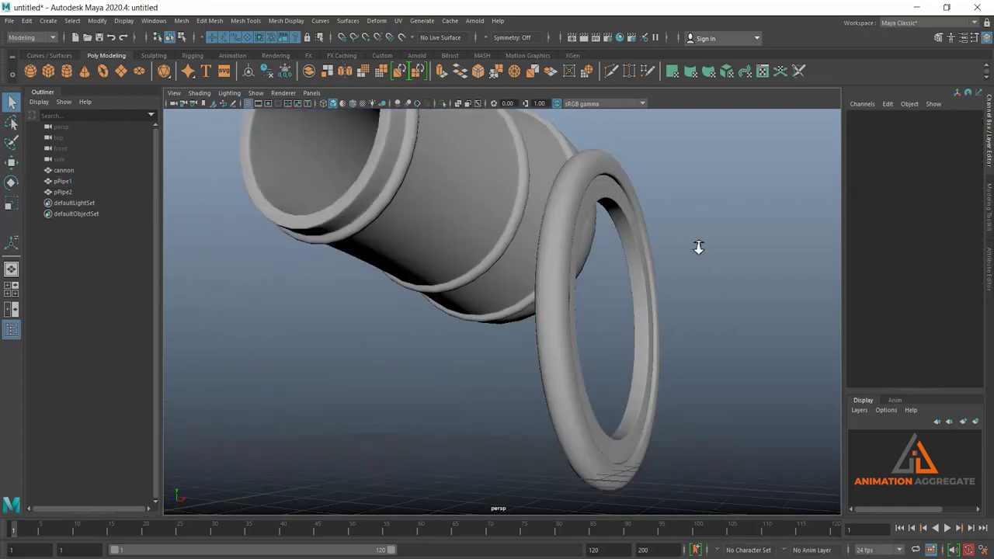
mouse_move(699, 249)
alt+mouse_down()
mouse_move(626, 239)
mouse_move(559, 249)
mouse_move(561, 223)
mouse_move(610, 222)
mouse_move(619, 236)
mouse_move(677, 247)
mouse_move(689, 192)
mouse_move(590, 228)
mouse_move(532, 204)
mouse_move(520, 227)
mouse_move(525, 326)
mouse_move(523, 231)
alt+mouse_up()
scroll(537, 306, up, 5)
mouse_move(537, 306)
alt+mouse_down()
mouse_move(559, 288)
mouse_move(609, 279)
mouse_move(584, 320)
alt+mouse_up()
scroll(559, 289, down, 3)
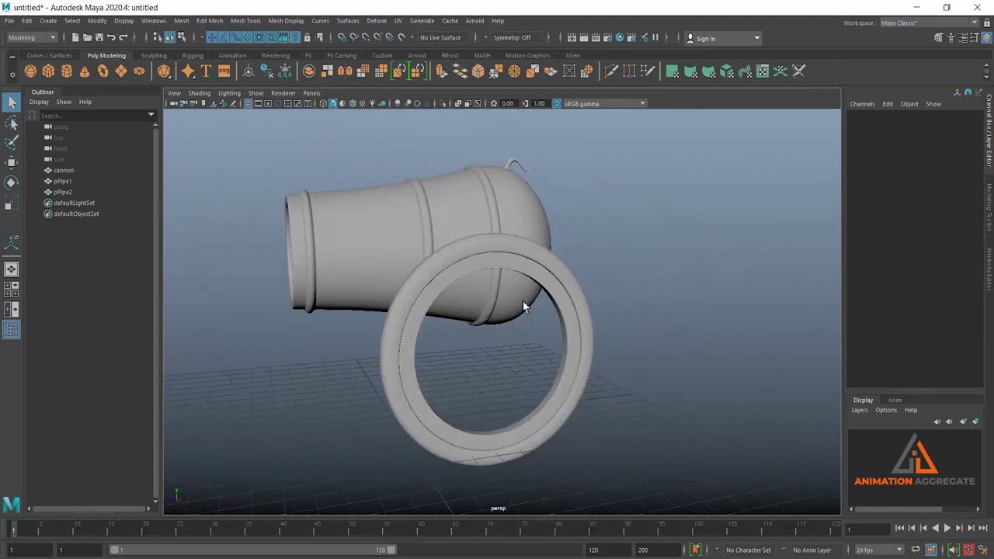
Check the cannon reference photo, then return to the Maya model.
key(alt+Tab)
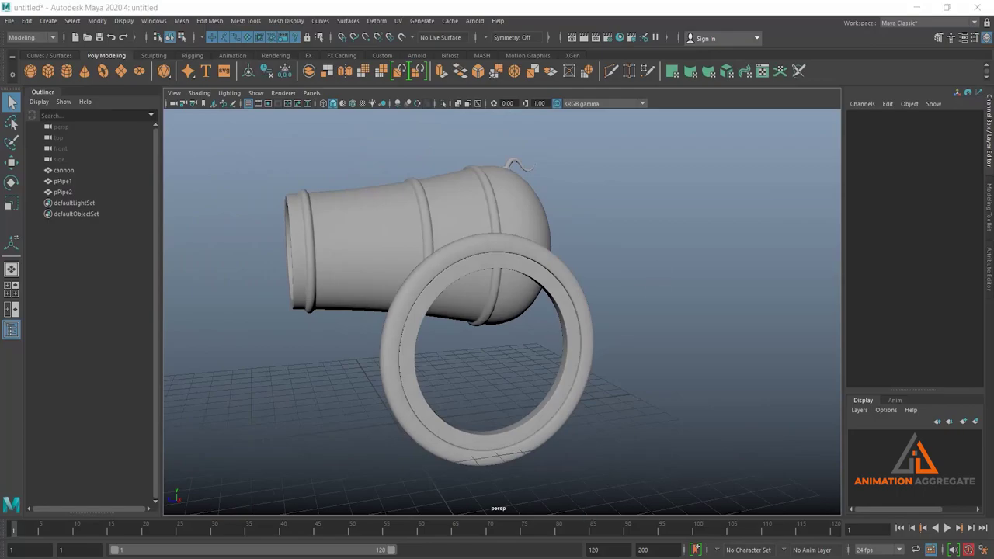
key(alt+Tab)
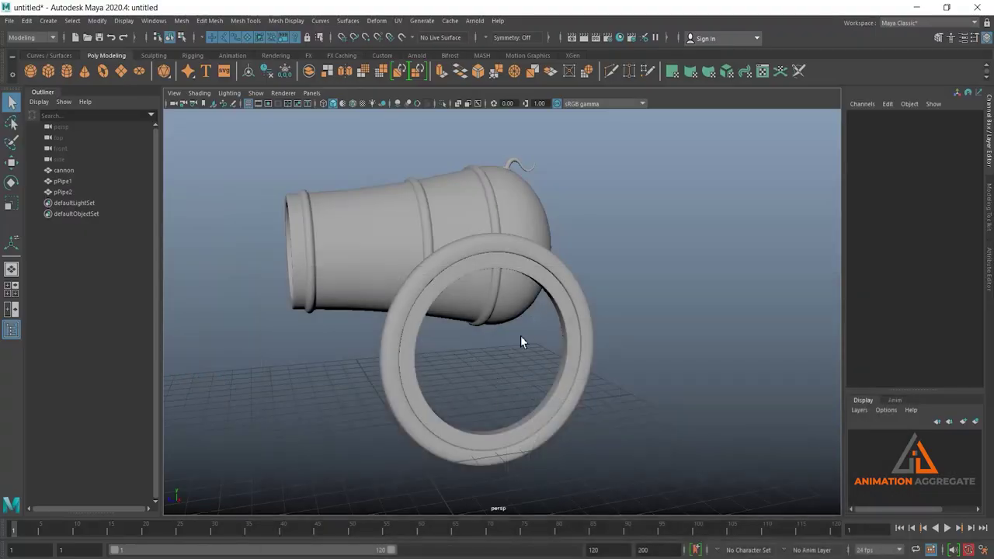
alt+right_drag(587, 383, 521, 319)
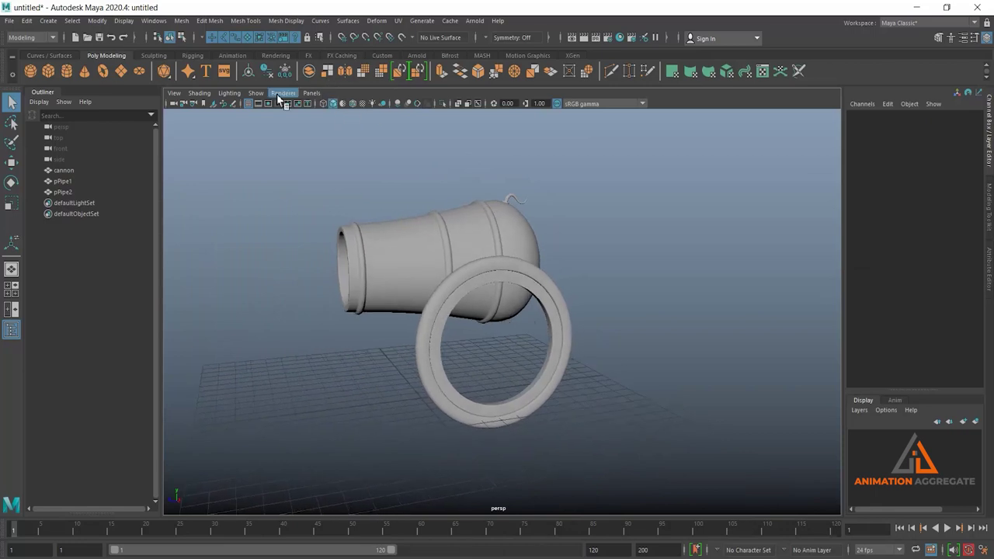
Add a cylinder rotated -90 on Z to lie on its side, then select pPipe2.
click(67, 72)
alt+drag(497, 393, 452, 375)
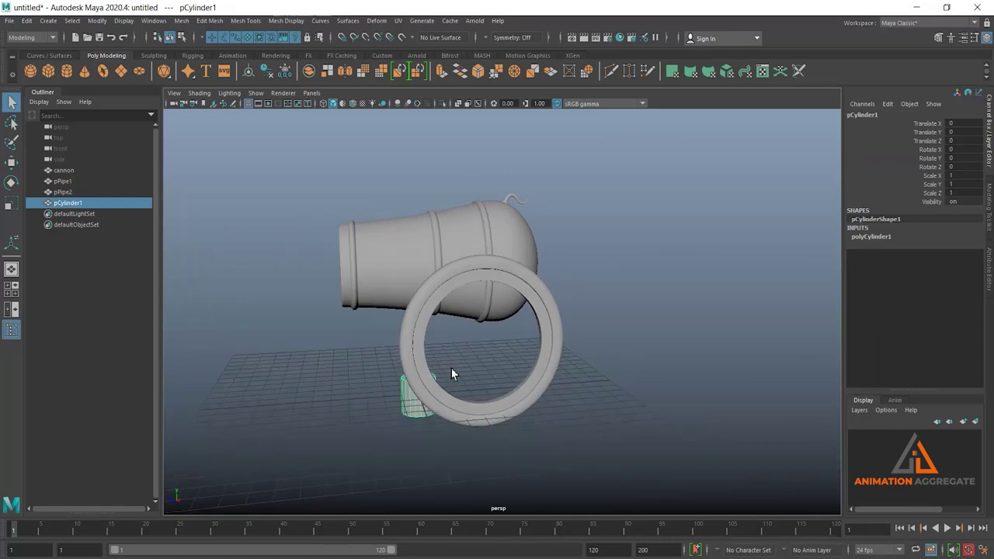
key(e)
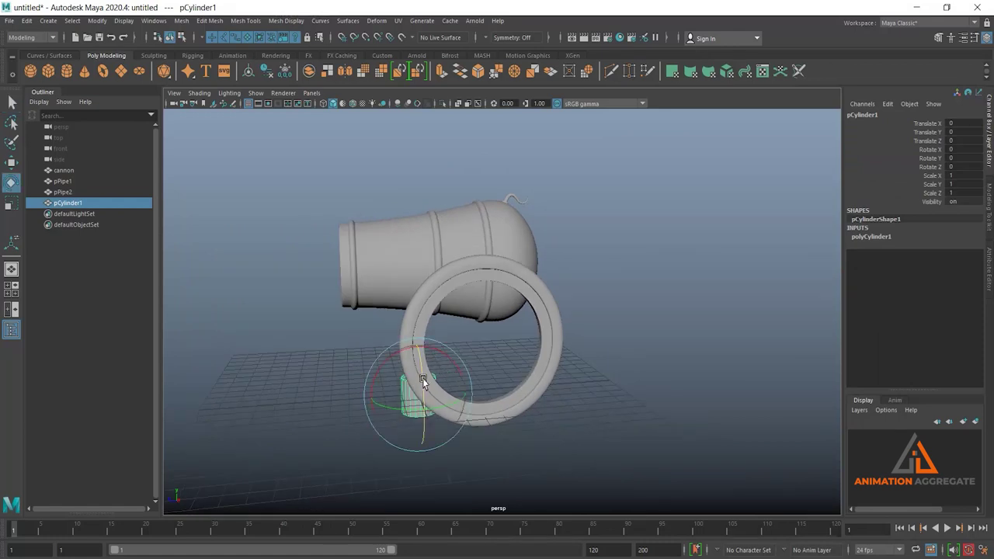
mouse_move(420, 369)
mouse_down()
mouse_move(425, 446)
mouse_move(423, 423)
mouse_up()
mouse_move(497, 350)
alt+mouse_down()
mouse_move(451, 352)
mouse_move(533, 328)
alt+mouse_up()
click(514, 248)
alt+right_drag(514, 249, 579, 351)
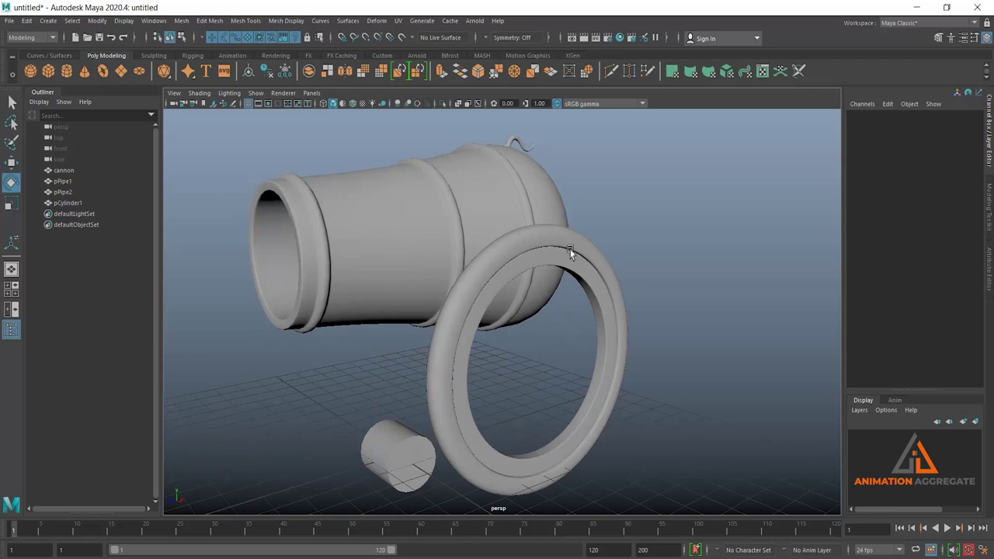
click(591, 282)
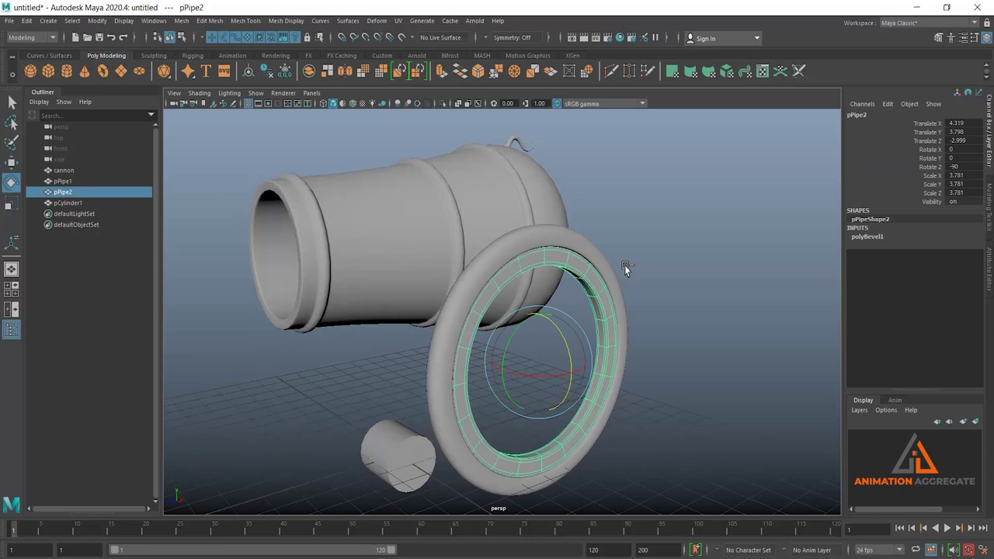
Delete the inner ring pPipe2's construction history.
key(ctrl+a)
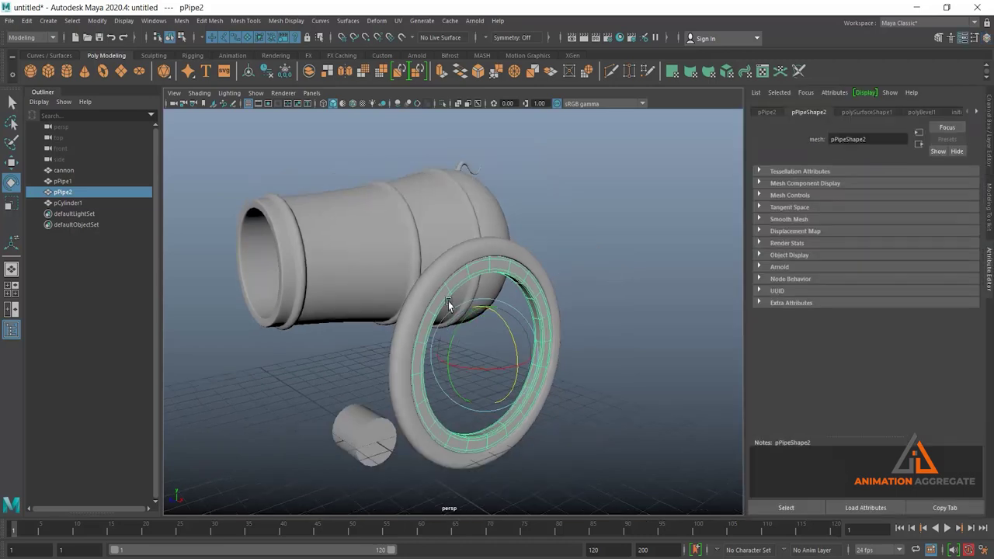
click(265, 71)
alt+right_drag(577, 211, 561, 250)
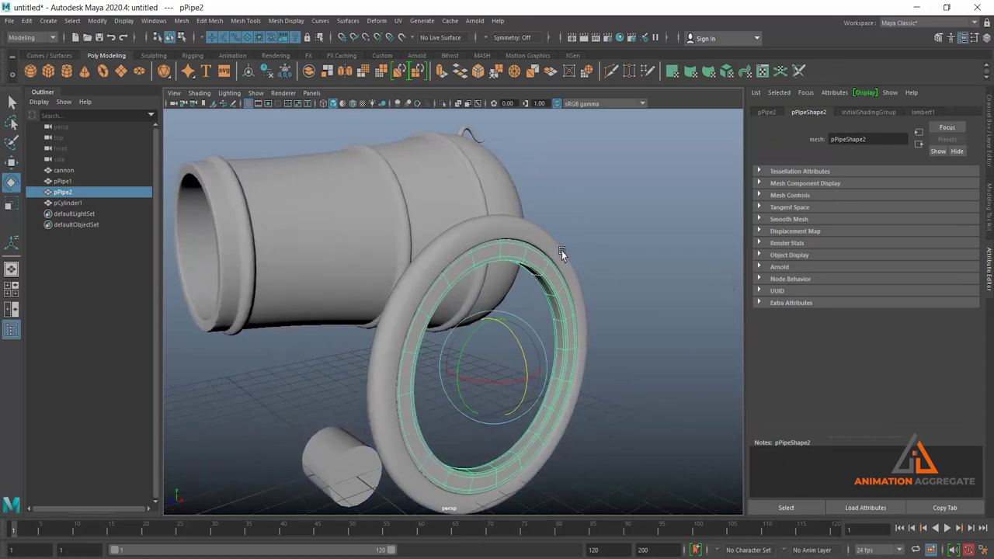
click(562, 250)
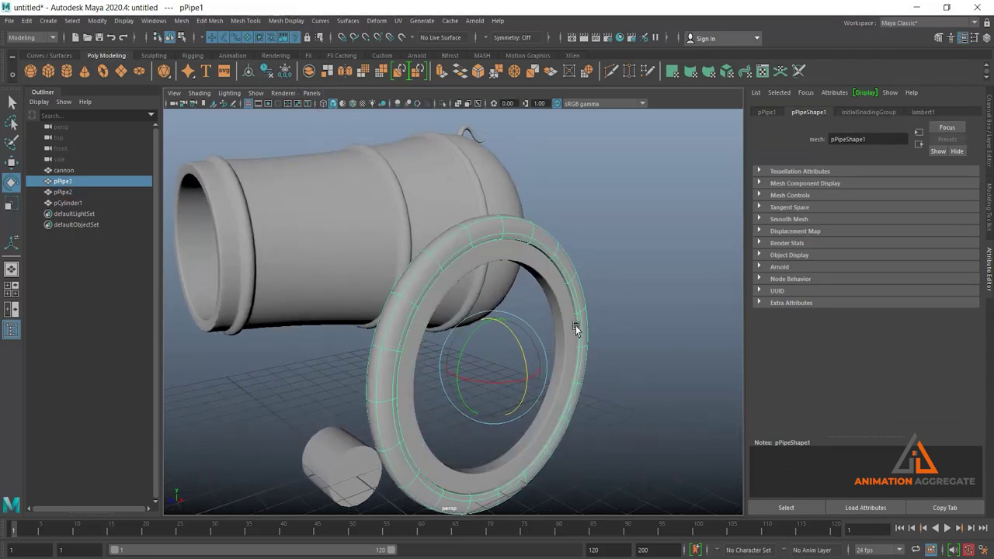
click(553, 290)
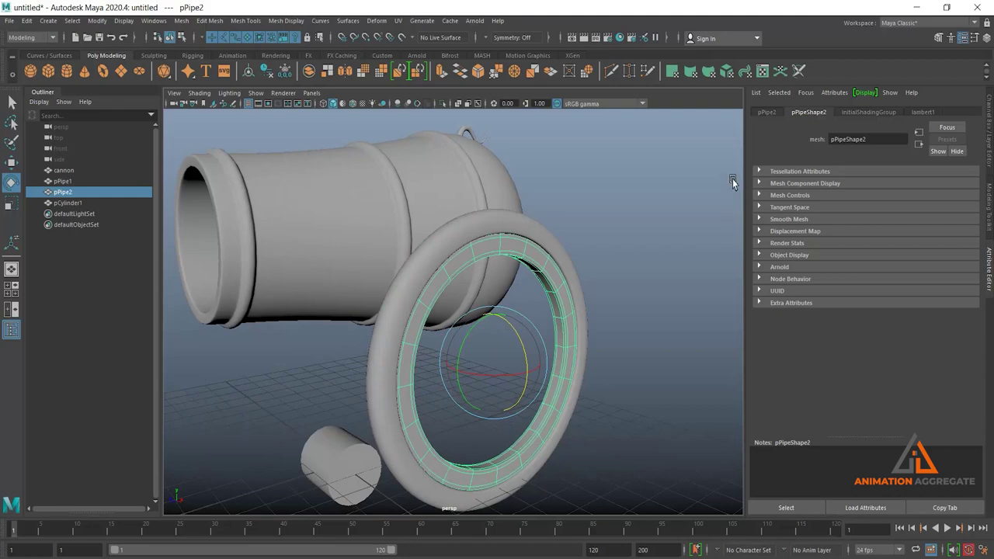
Turn on Display Handle for pPipe2 and verify it can be picked by its handle.
click(766, 113)
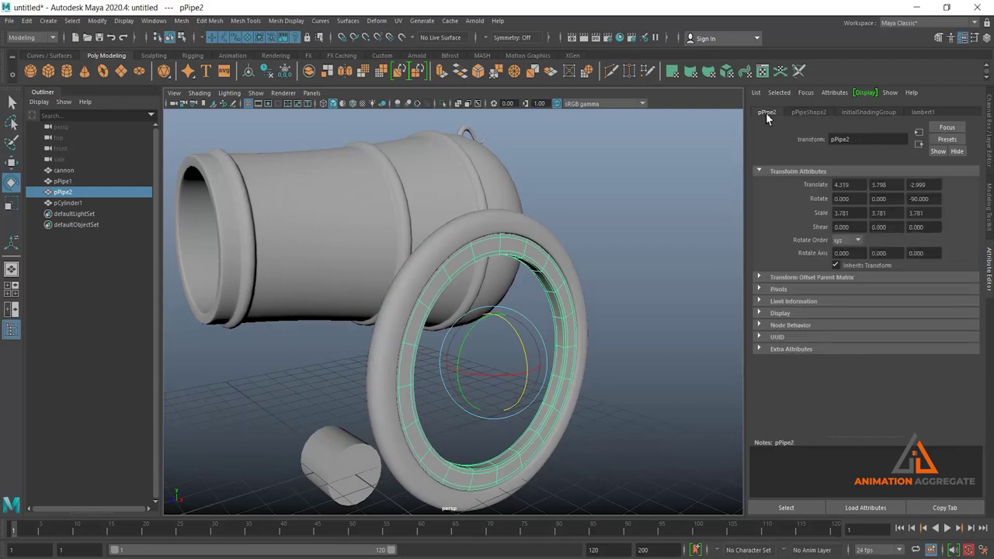
click(773, 315)
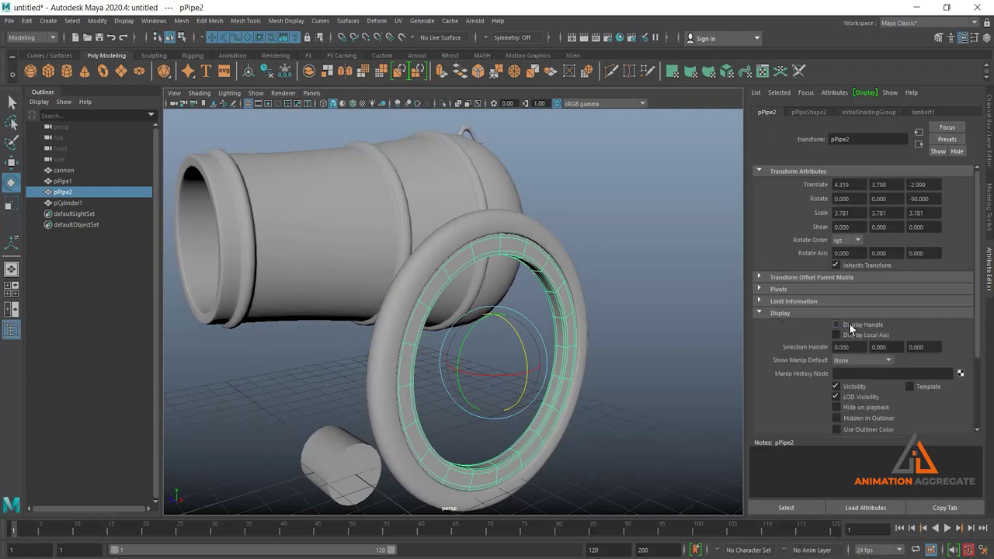
click(619, 231)
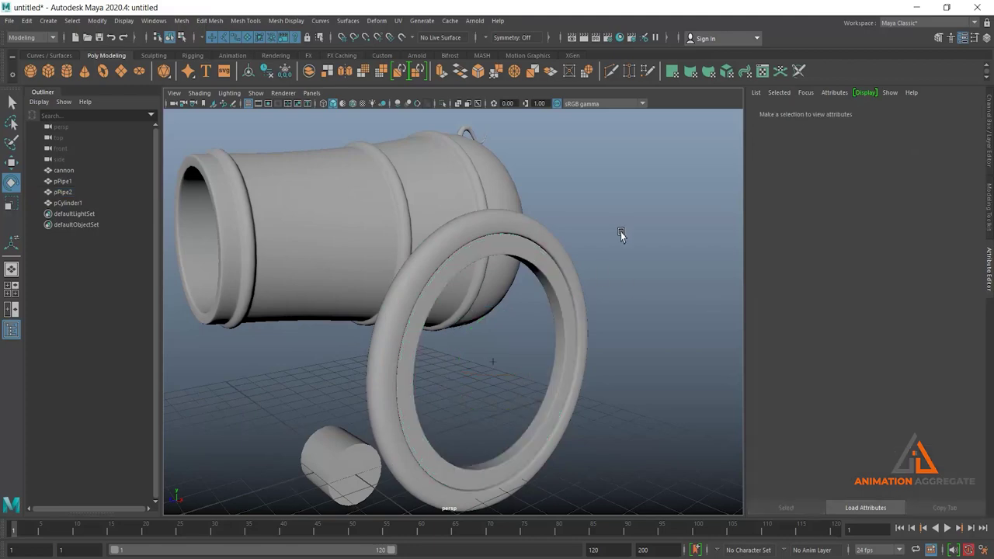
click(498, 368)
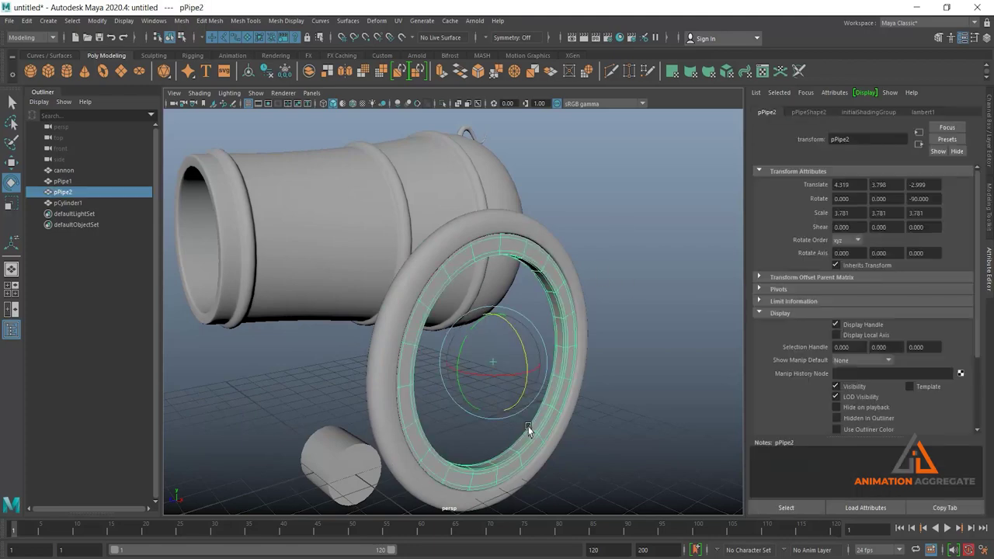
click(594, 384)
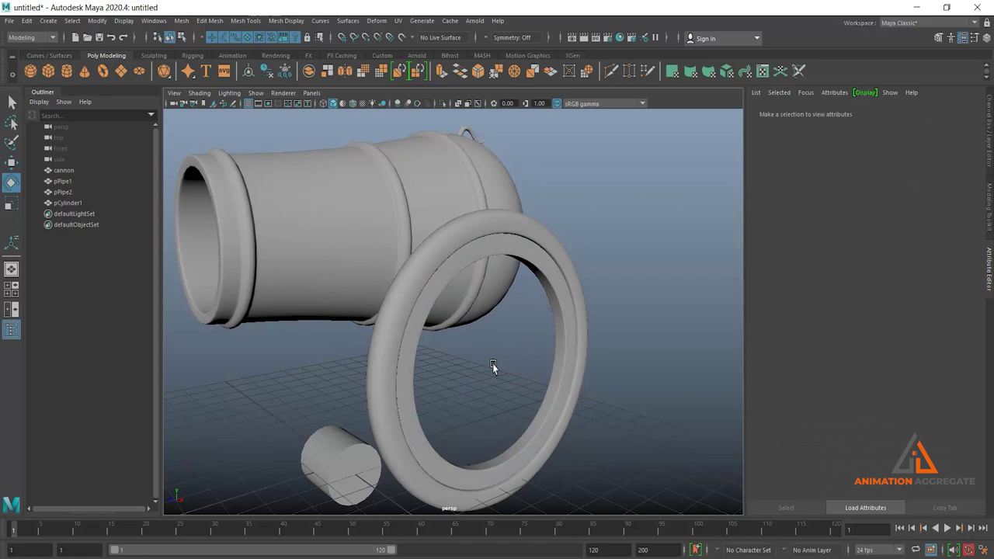
click(493, 364)
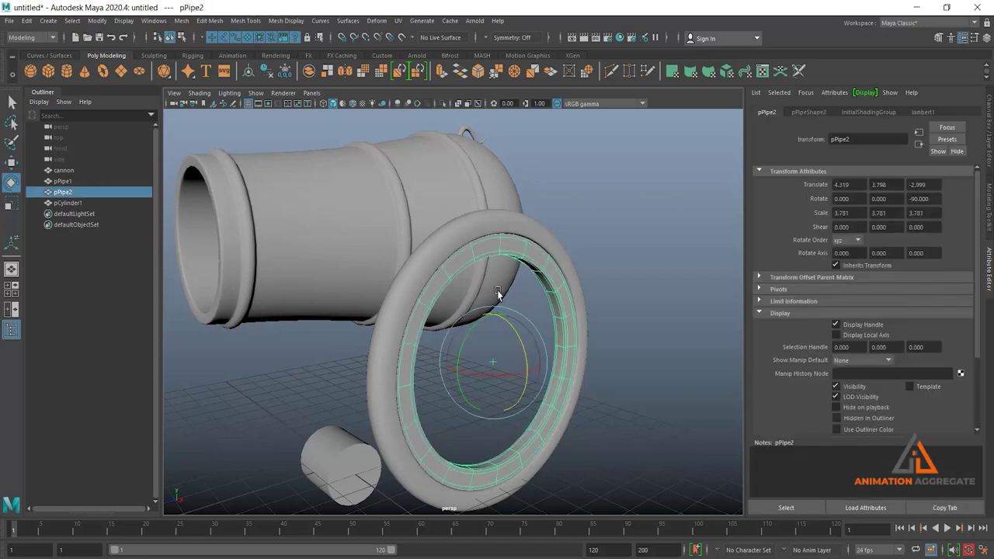
click(322, 458)
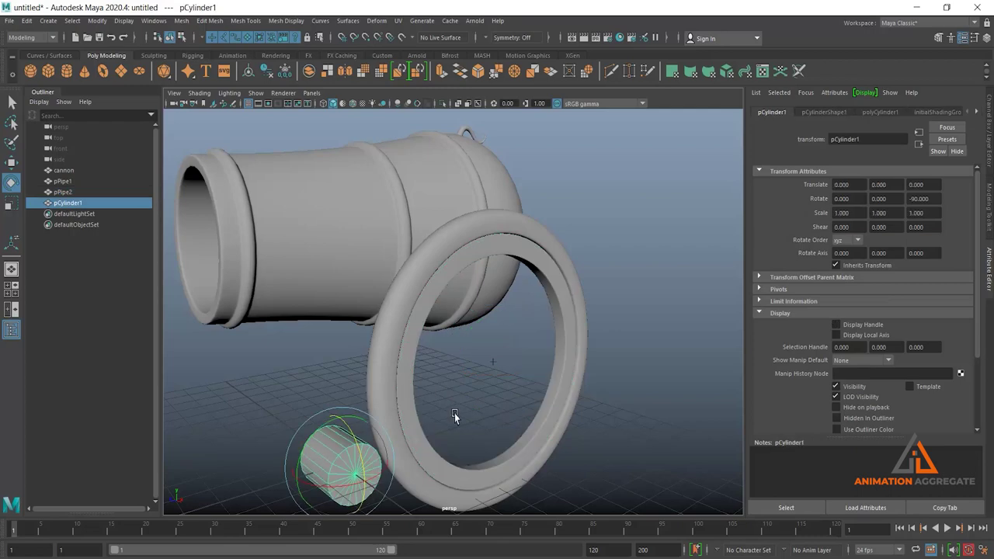
Point-snap pCylinder1 into the centre of the wheel ring.
key(w)
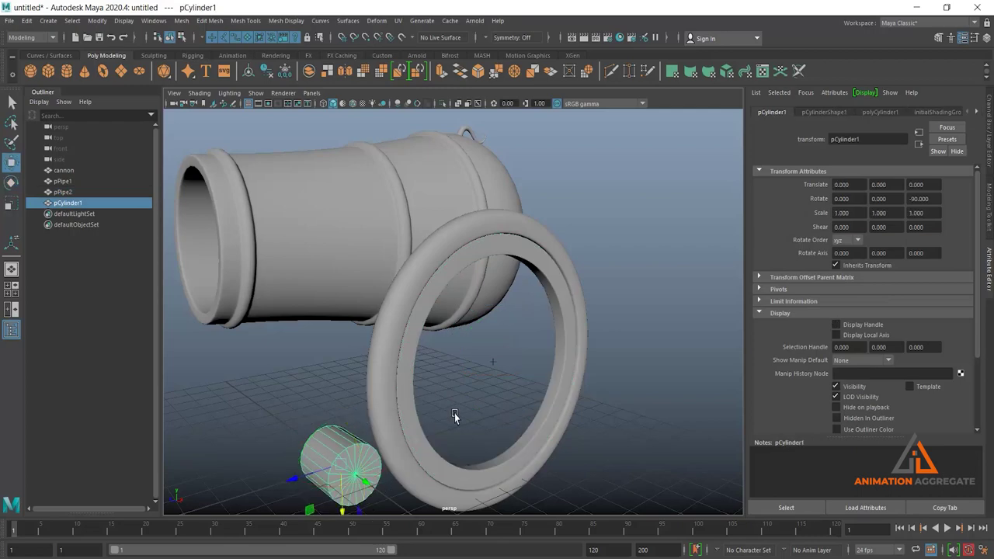
key(v)
middle_drag(484, 384, 488, 371)
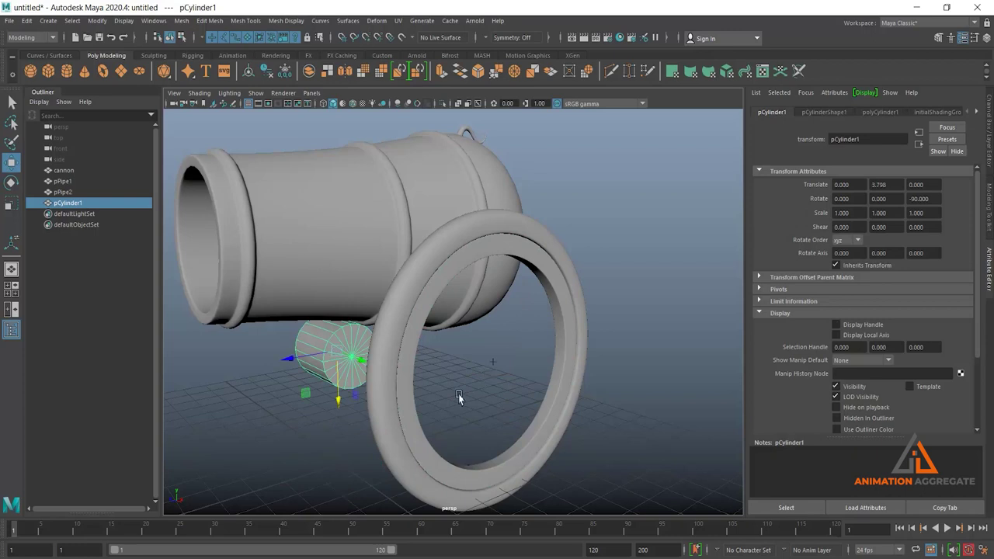
key(d)
key(v)
click(338, 400)
click(336, 351)
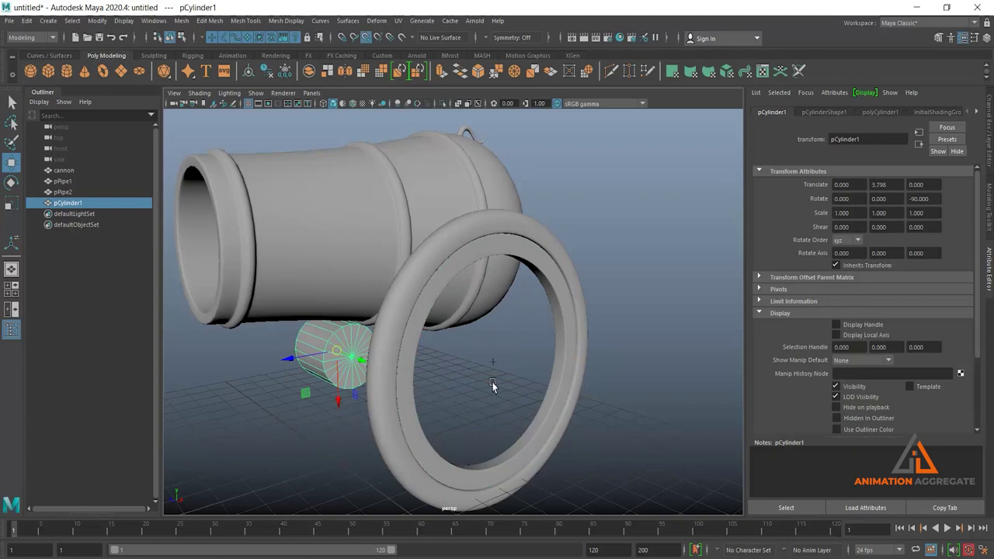
middle_drag(492, 367, 492, 364)
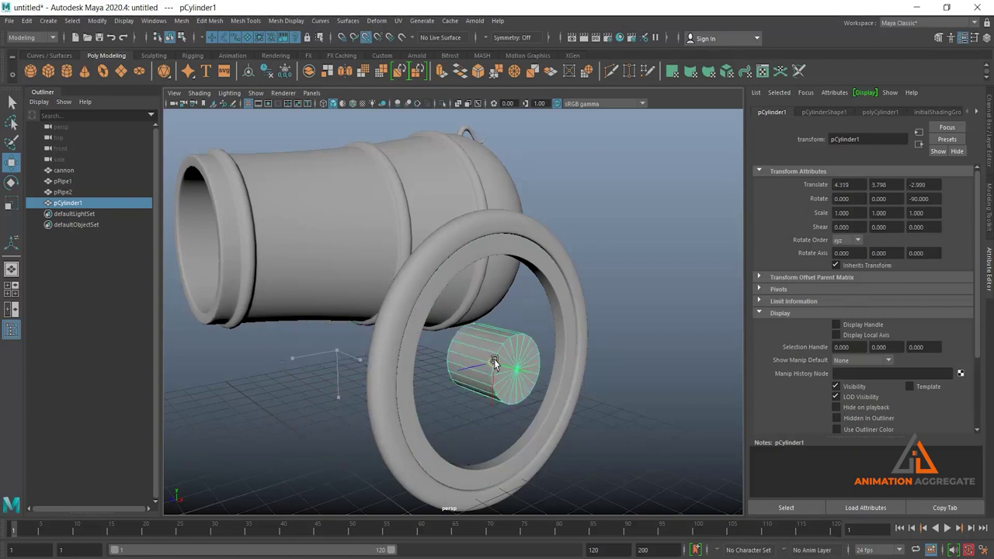
mouse_move(527, 345)
alt+mouse_down()
mouse_move(447, 332)
mouse_move(510, 344)
alt+mouse_up()
scroll(496, 380, up, 3)
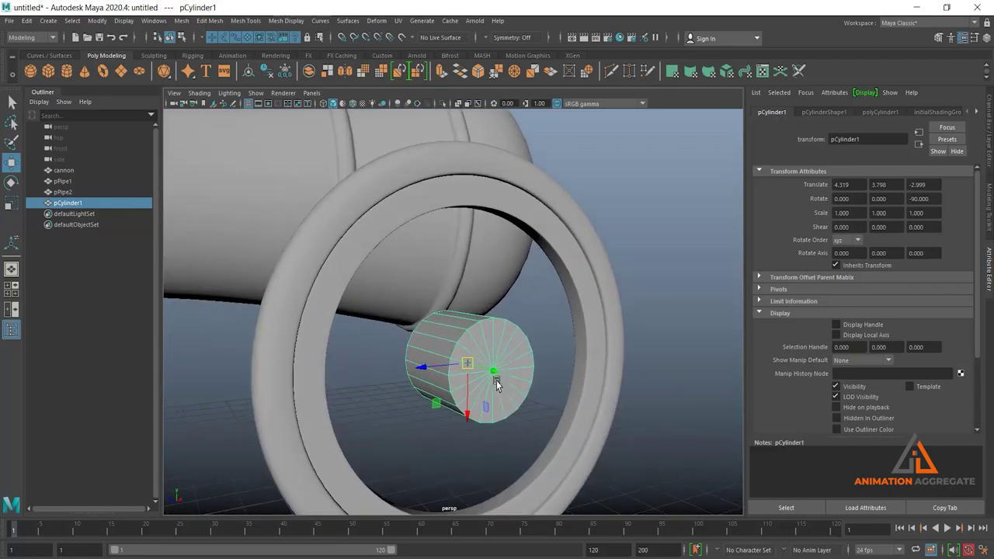
alt+drag(496, 381, 498, 336)
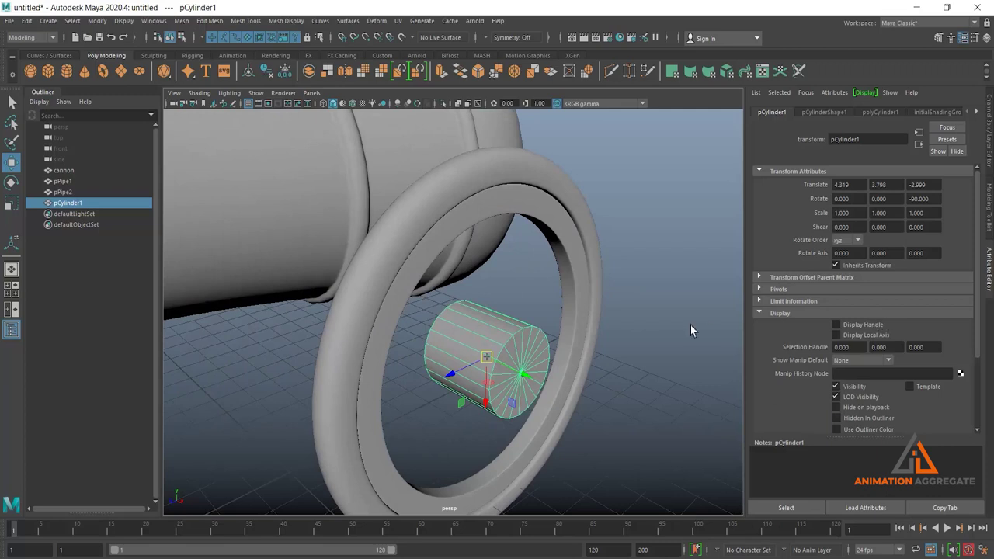
Squash the cylinder in Y and set its Subdivisions Axis to 8.
key(r)
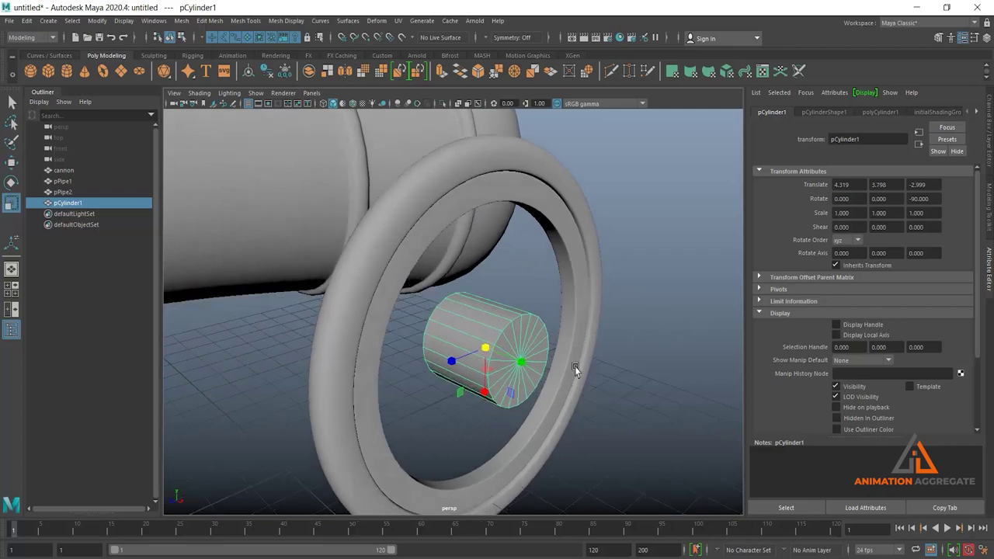
mouse_move(526, 362)
mouse_down()
mouse_move(492, 356)
mouse_move(619, 341)
mouse_up()
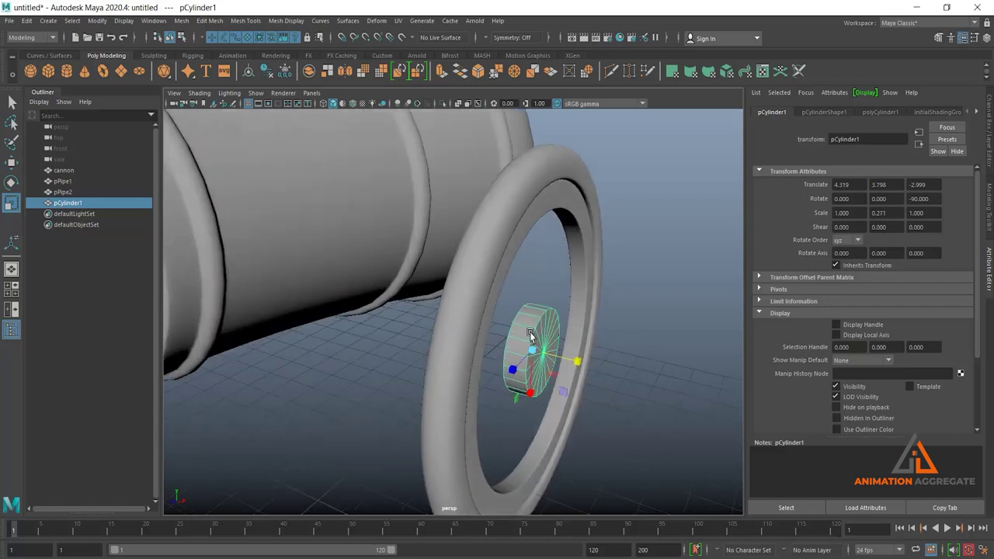
key(ctrl+a)
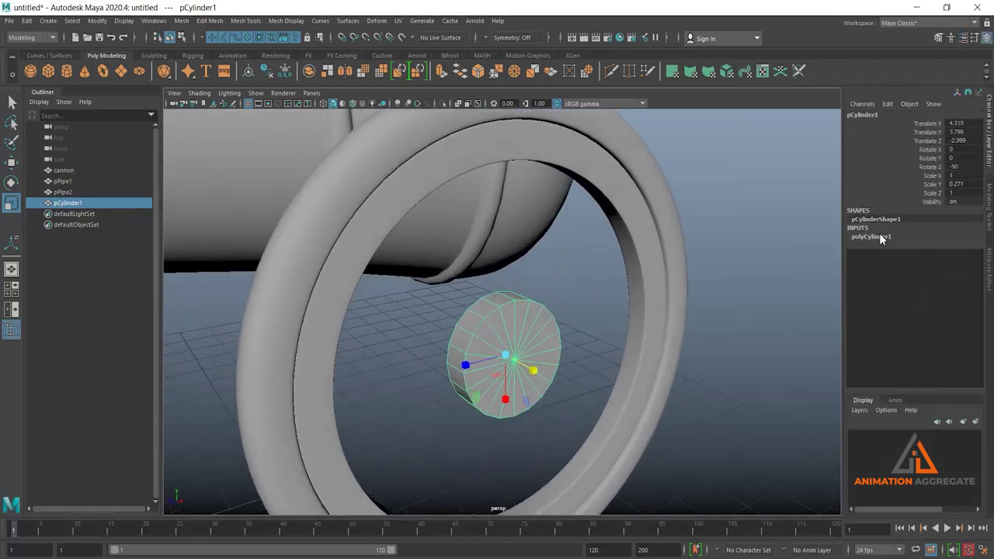
click(871, 237)
double_click(963, 262)
text(8)
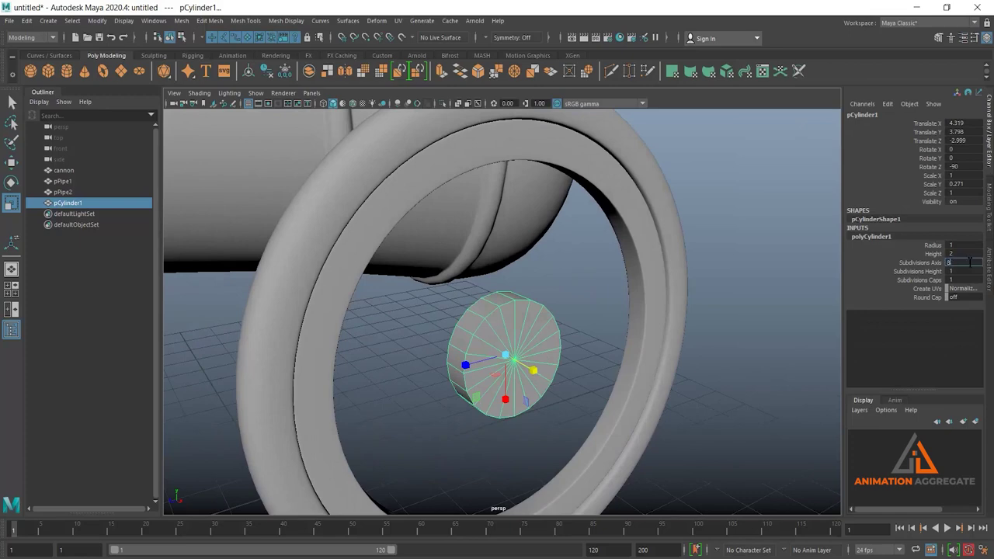
key(Return)
Scale the eight-sided hub up slightly, to 1.079 by 0.292.
alt+right_drag(530, 273, 533, 329)
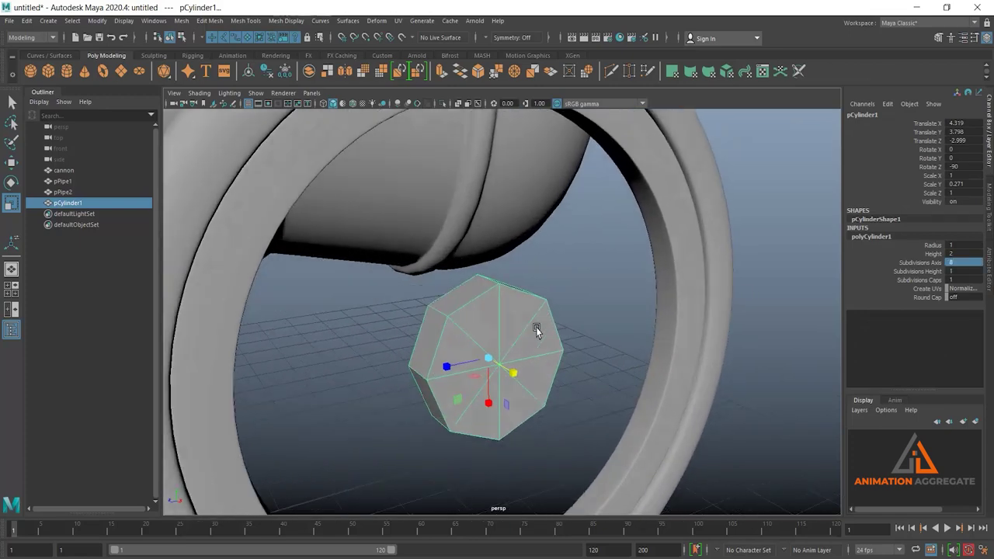
alt+drag(532, 329, 548, 344)
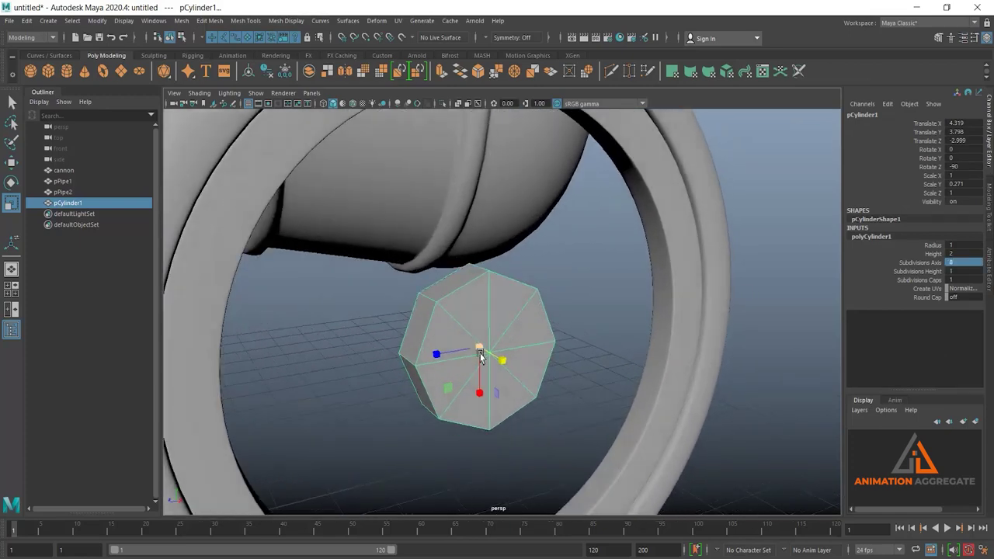
drag(480, 354, 502, 364)
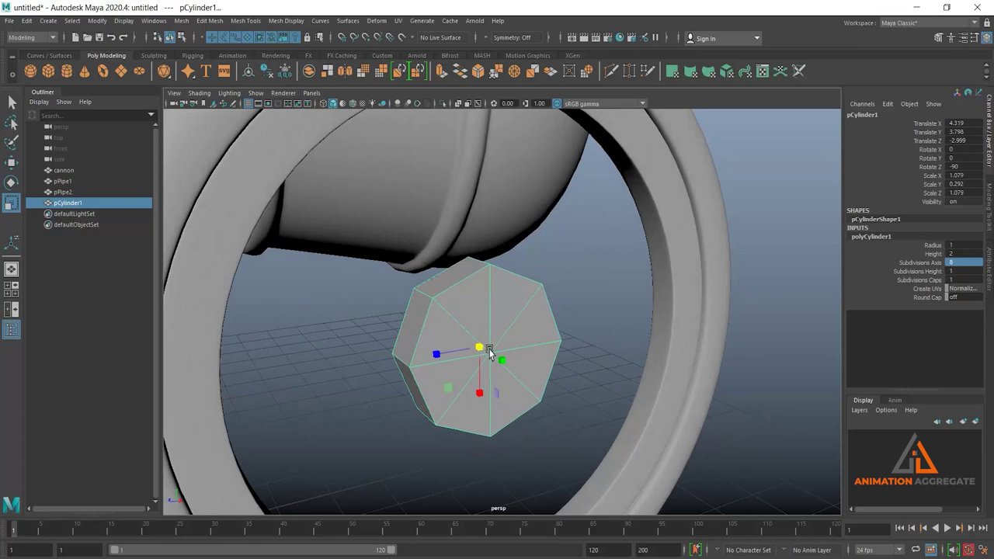
right_drag(503, 364, 507, 312)
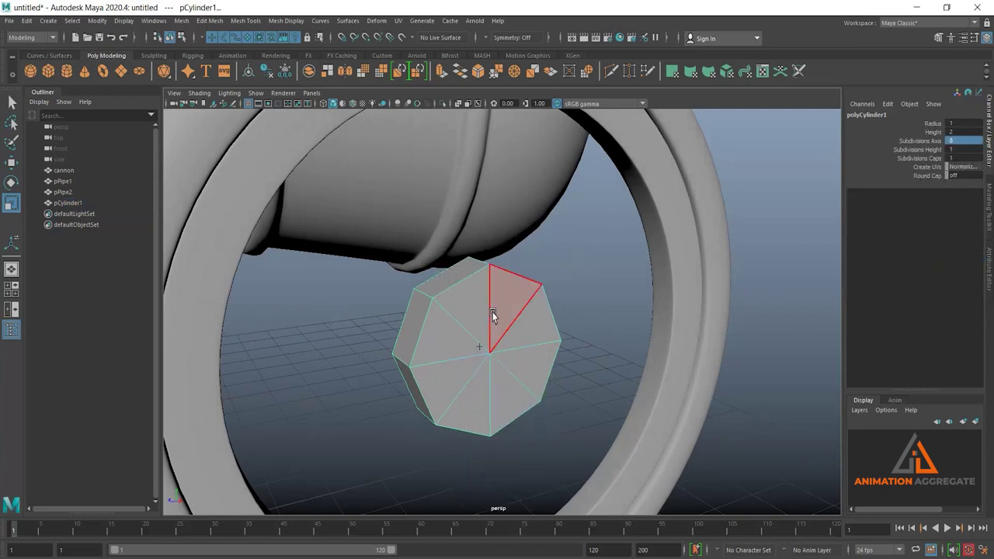
Select all eight triangular faces of the hub's end cap.
click(487, 315)
shift+click(511, 301)
shift+click(545, 327)
shift+click(533, 362)
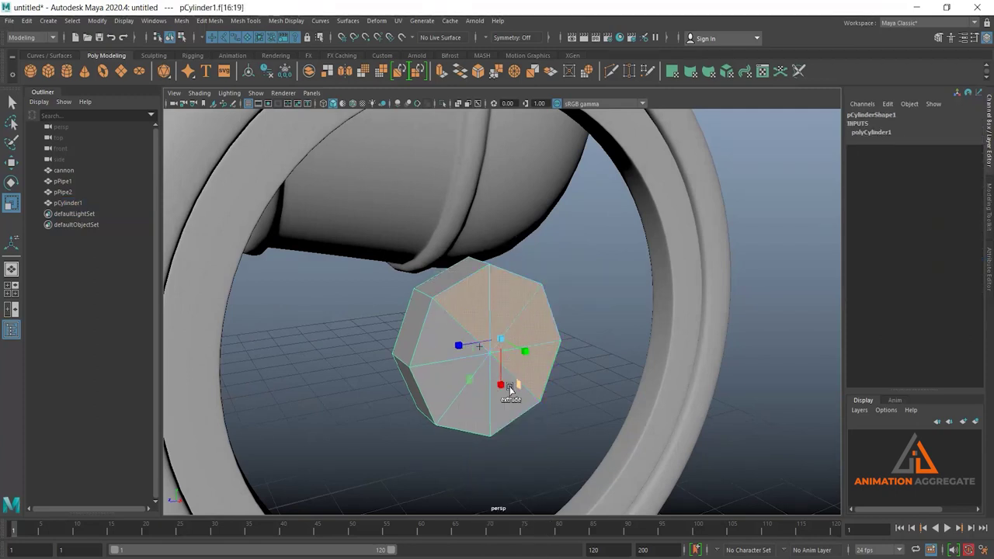
shift+click(448, 384)
shift+click(435, 373)
shift+click(429, 351)
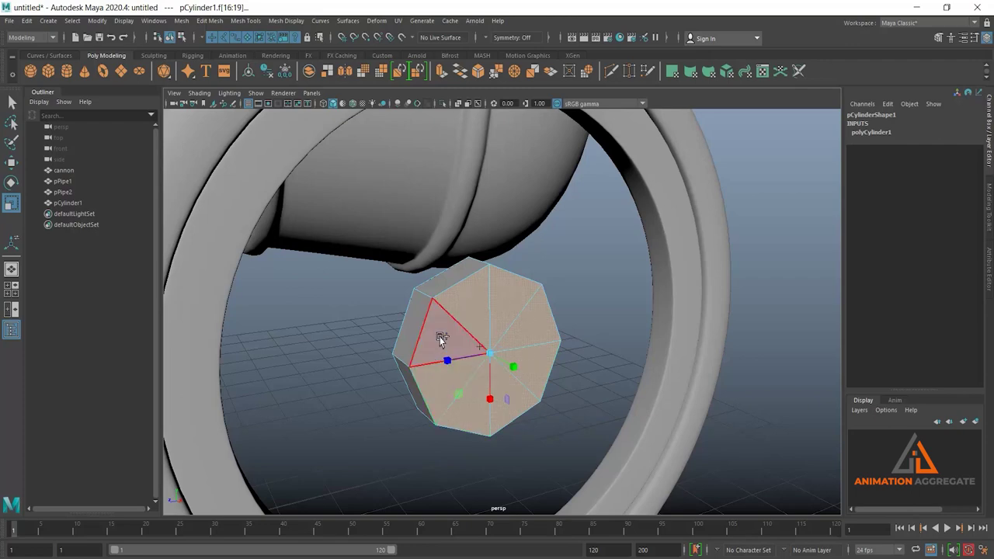
shift+click(440, 337)
Extrude the cap faces to a thickness of 0.2.
shift+right_drag(774, 202, 761, 226)
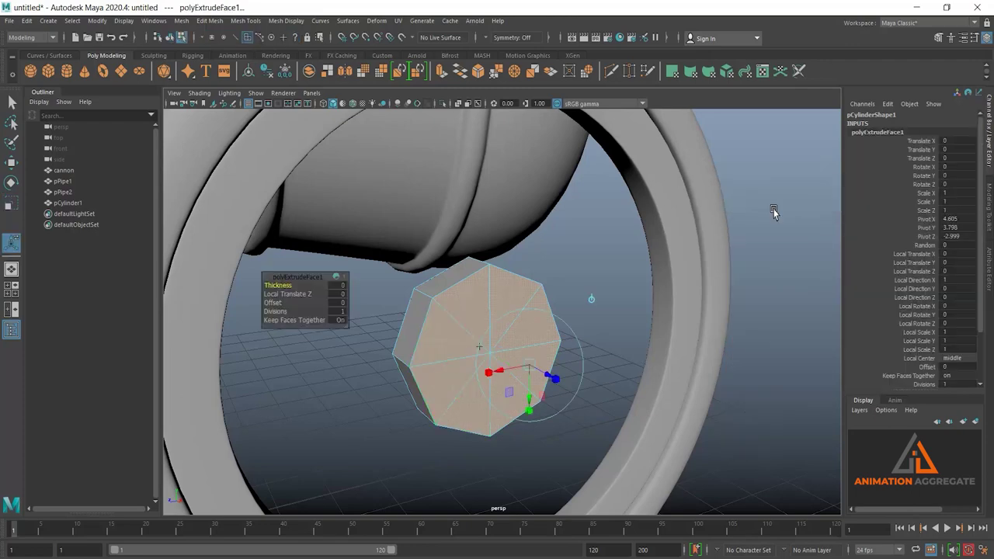
drag(276, 304, 288, 304)
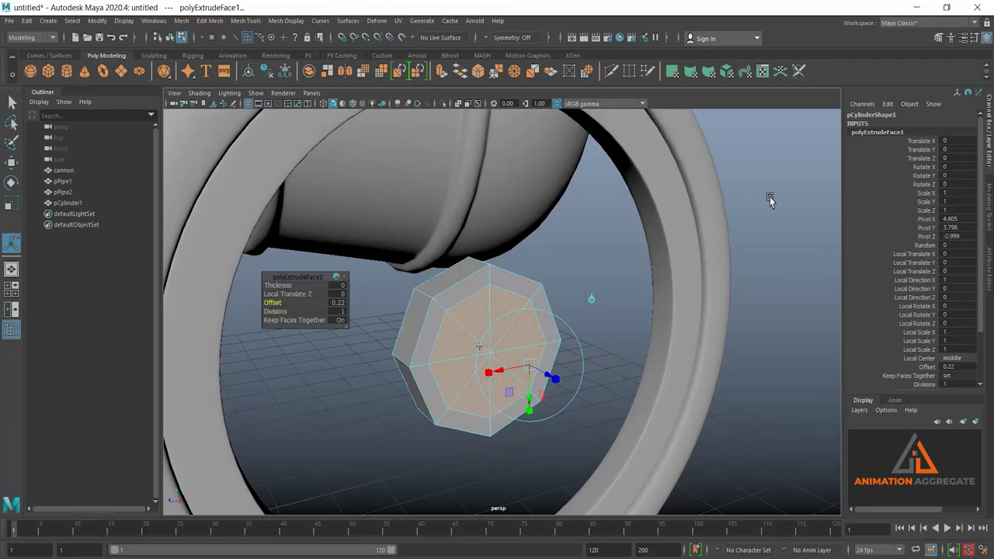
shift+right_drag(771, 200, 761, 222)
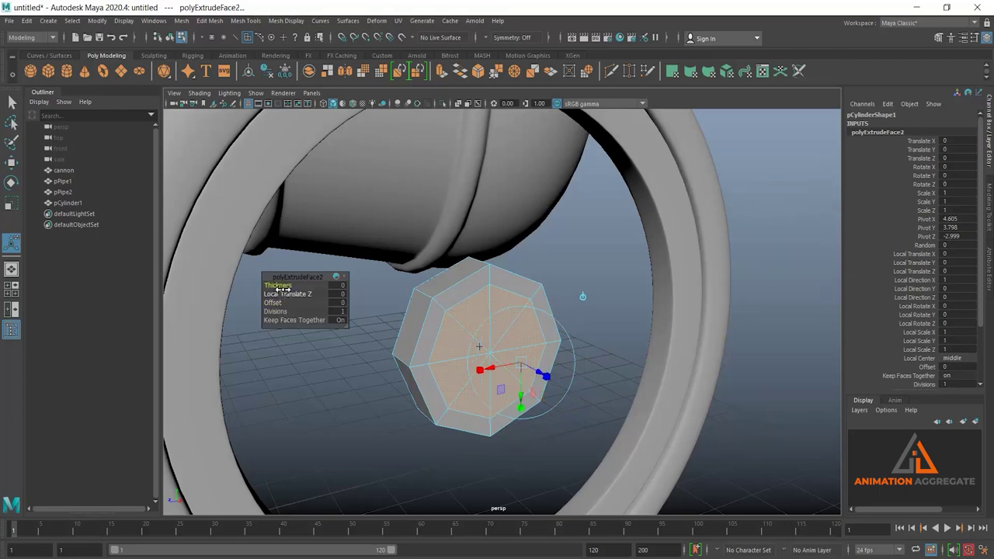
drag(284, 286, 299, 286)
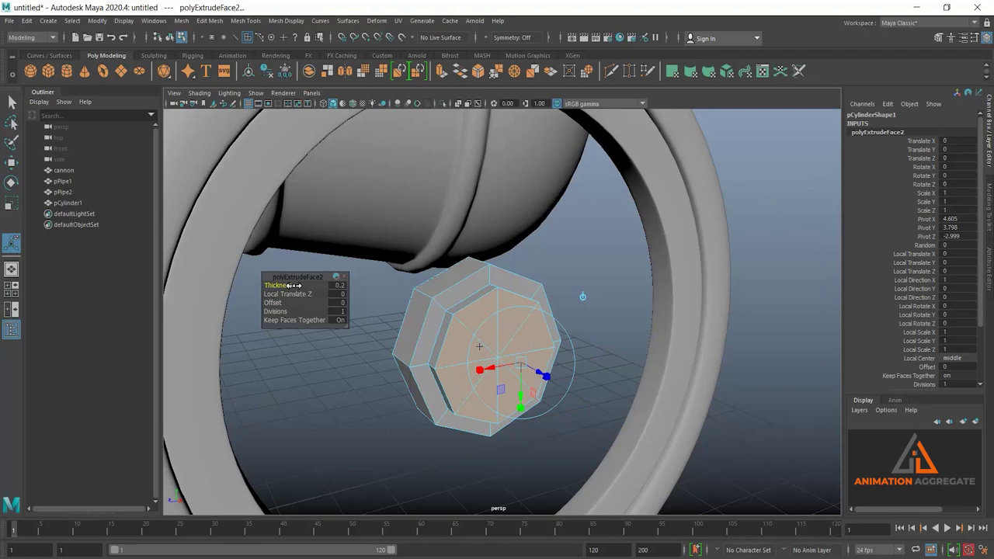
alt+drag(465, 368, 704, 322)
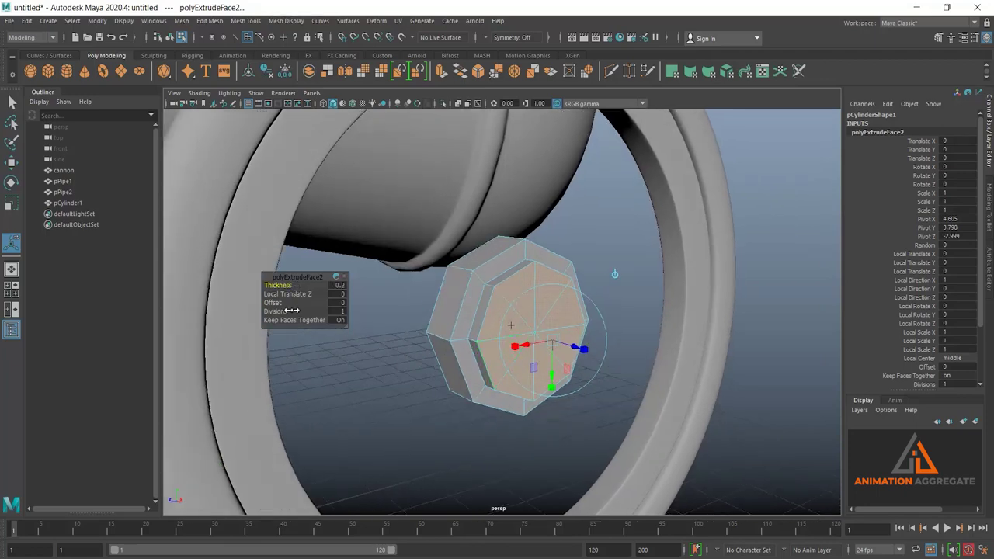
Extrude the end face again, insetting it with an offset of 0.35.
shift+right_drag(783, 207, 782, 231)
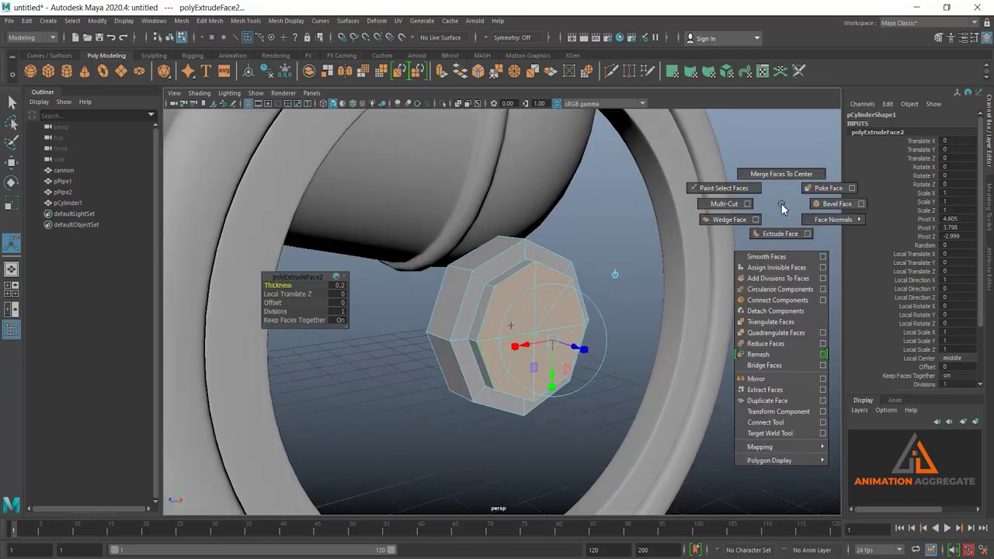
click(276, 302)
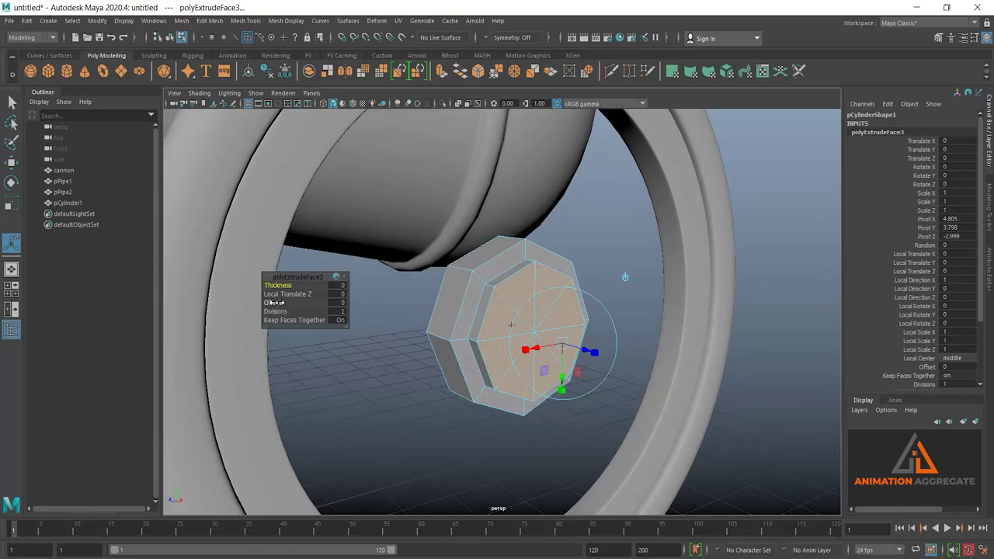
mouse_move(278, 302)
mouse_down()
mouse_move(298, 295)
mouse_move(656, 356)
mouse_up()
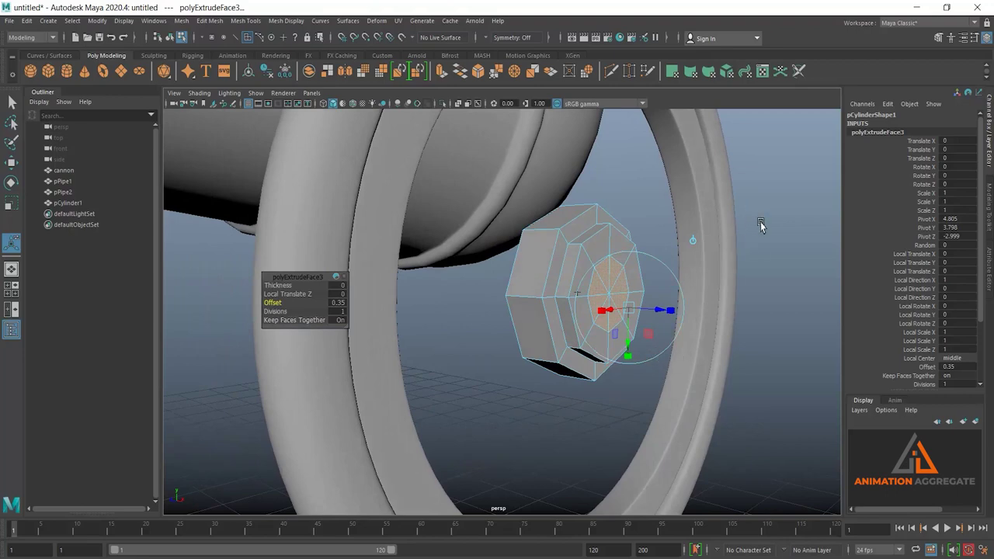
Extrude the inset face once more, raising it about 0.12 thick.
shift+right_drag(764, 205, 761, 225)
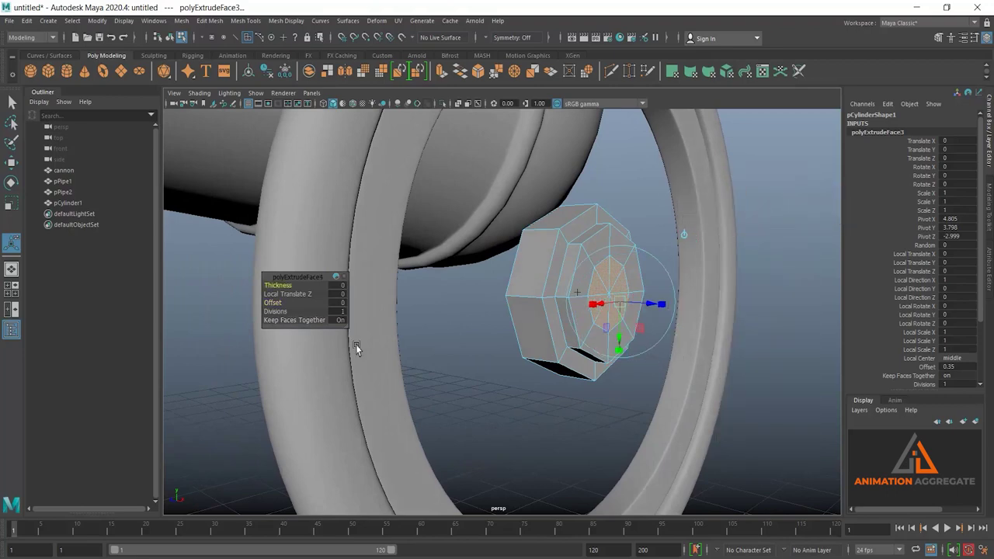
drag(298, 289, 289, 286)
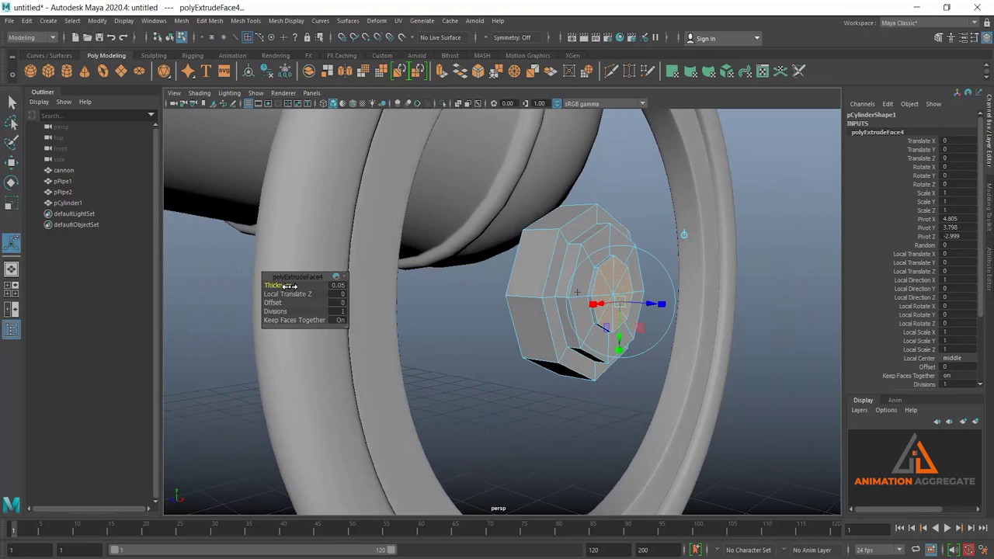
drag(290, 287, 294, 289)
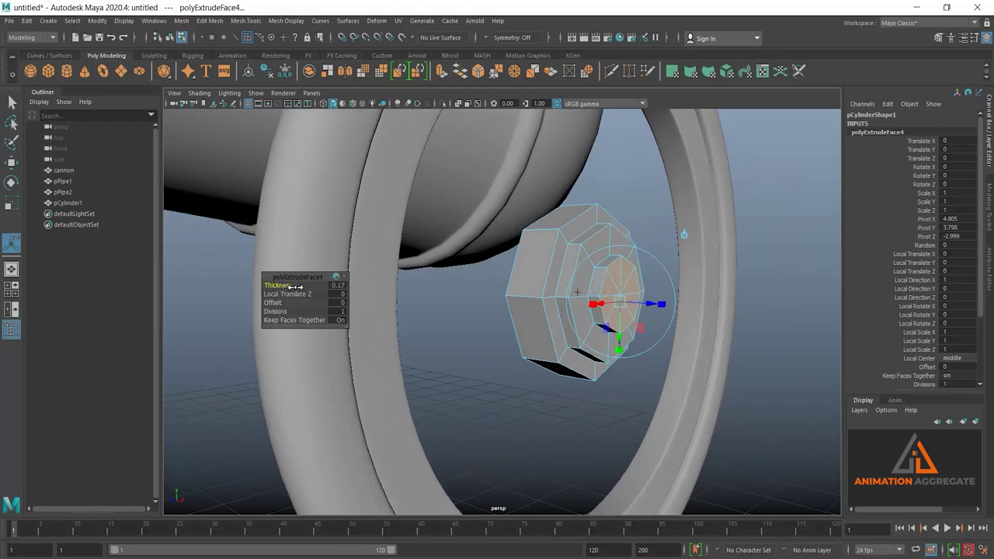
right_drag(536, 246, 583, 229)
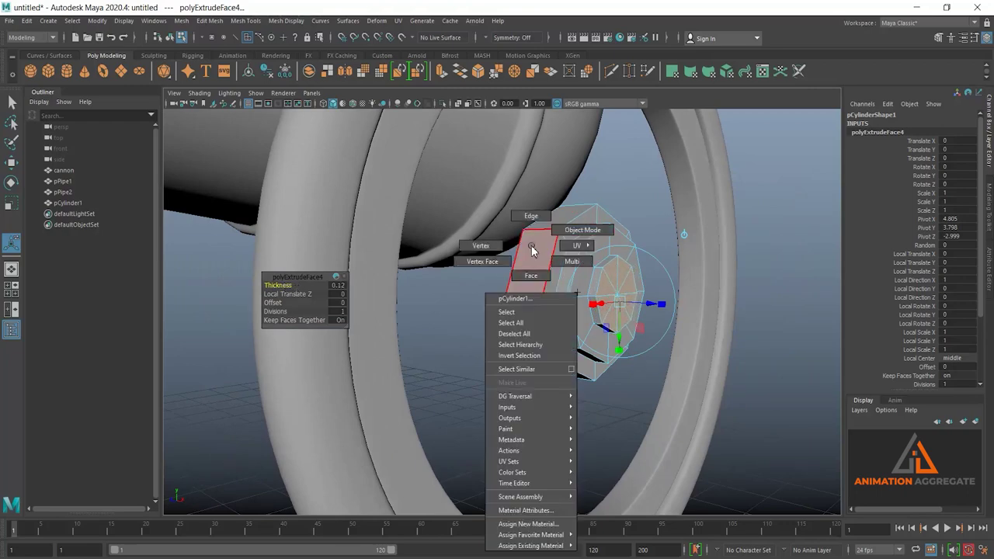
mouse_move(549, 263)
alt+mouse_down()
mouse_move(543, 279)
mouse_move(534, 259)
alt+mouse_up()
Select the hub's rim edge loop and bevel it with Fraction 0.5 and 2 segments.
right_drag(534, 259, 526, 218)
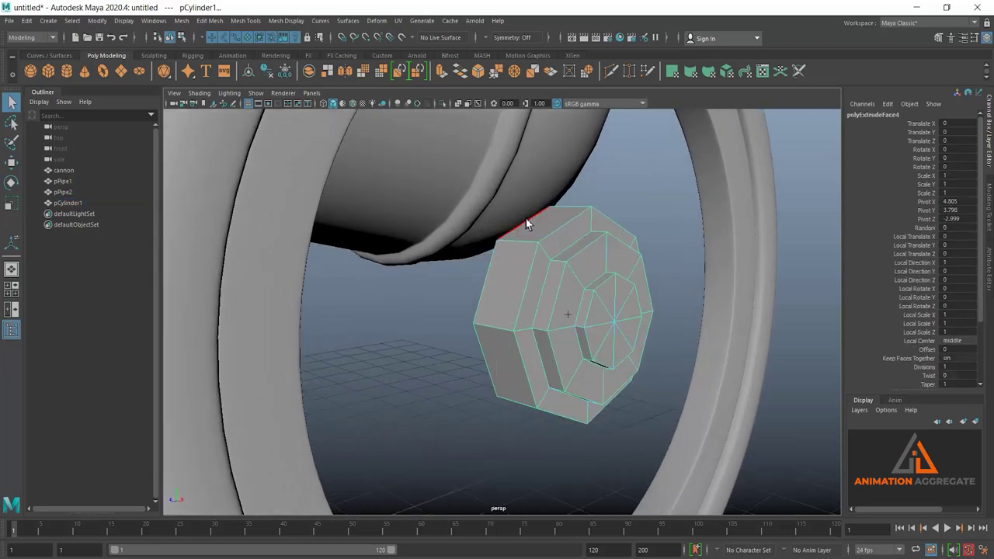
click(526, 221)
double_click(526, 221)
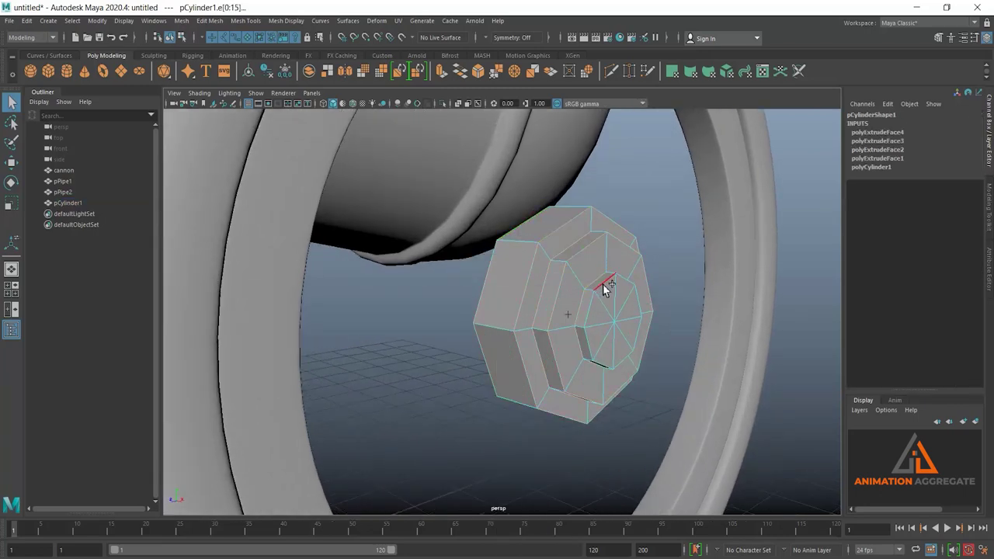
click(478, 70)
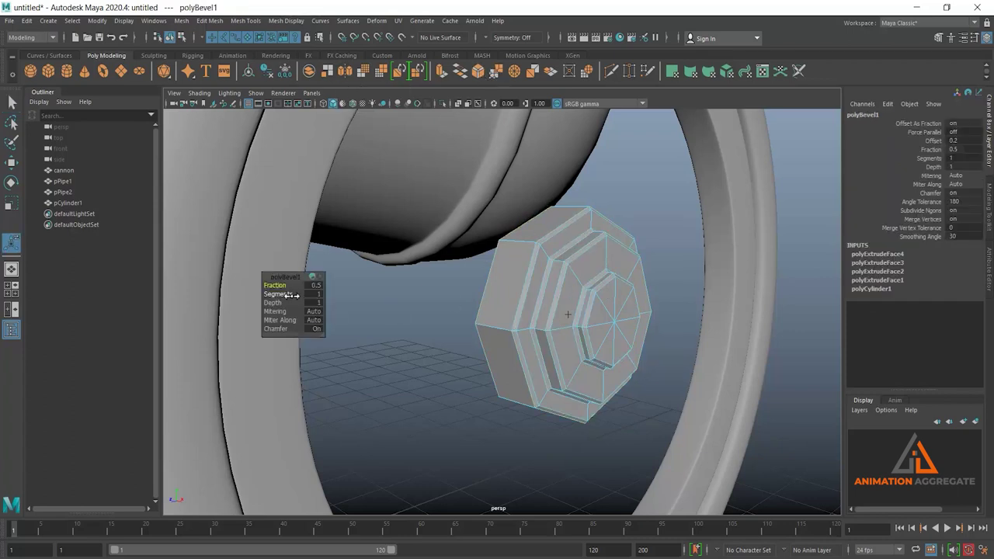
drag(279, 293, 289, 295)
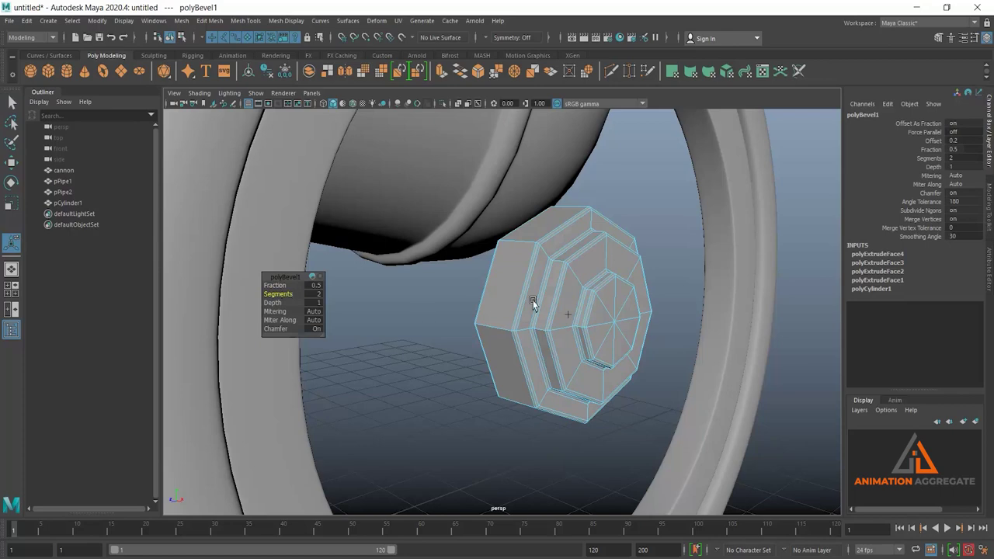
right_drag(533, 256, 576, 246)
mouse_move(576, 247)
alt+mouse_down()
mouse_move(612, 298)
mouse_move(621, 291)
mouse_move(477, 261)
mouse_move(505, 267)
alt+mouse_up()
key(3)
click(765, 186)
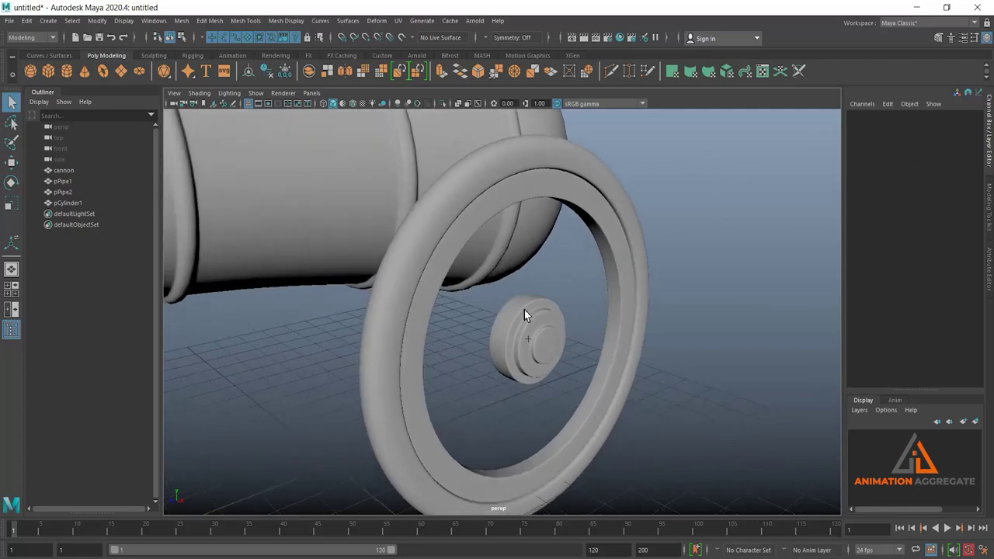
Select the wheel's inner ring and open its Attribute Editor with Ctrl+A.
click(559, 323)
alt+drag(558, 323, 599, 329)
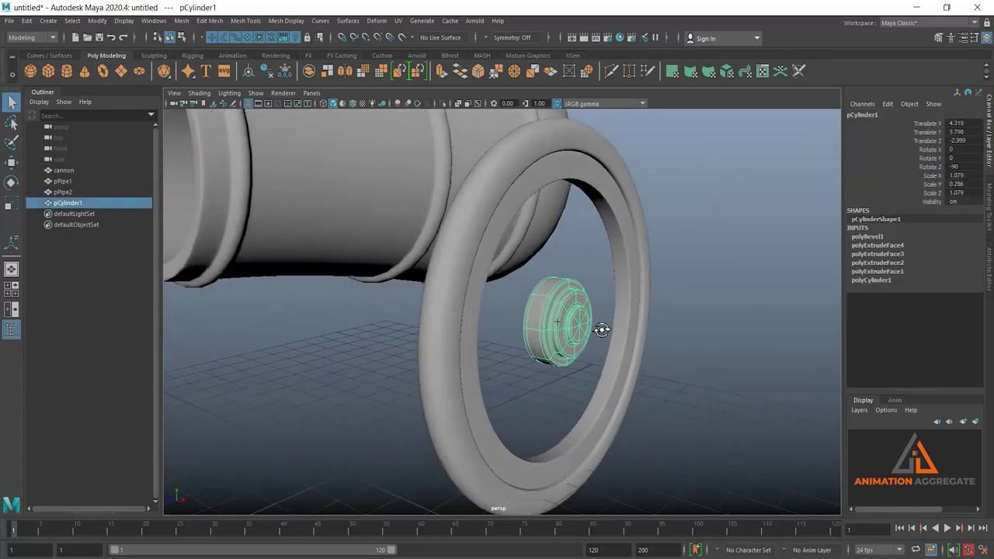
click(623, 248)
key(ctrl+a)
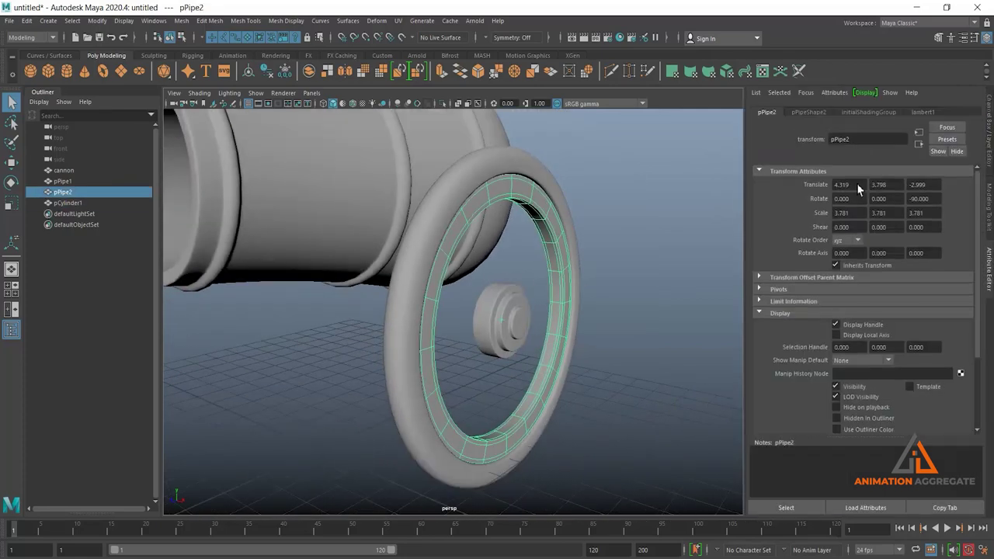
Frame the axle through the wheel and create a new polygon cube, pCube1.
click(613, 292)
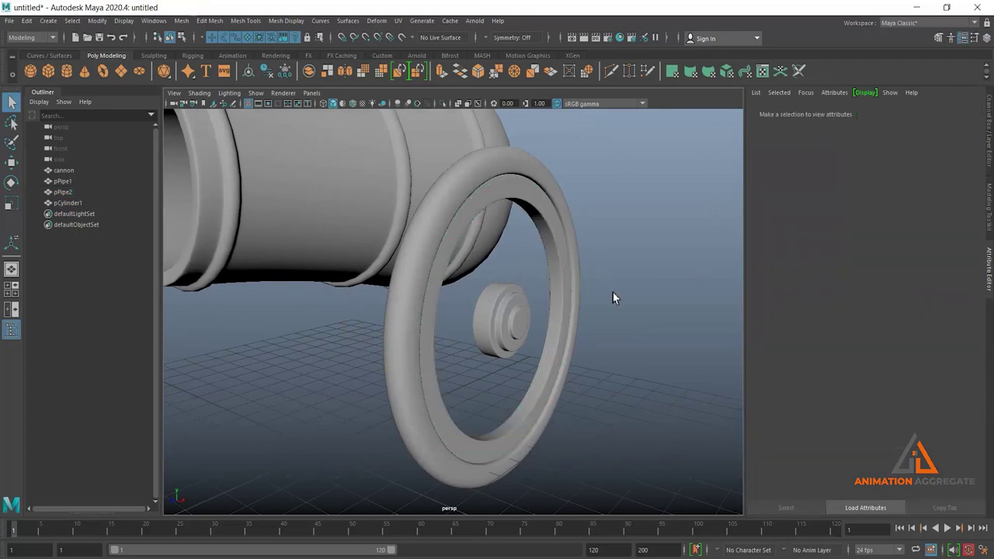
mouse_move(612, 293)
alt+mouse_down()
mouse_move(499, 290)
mouse_move(494, 317)
alt+mouse_up()
click(493, 318)
mouse_move(506, 355)
alt+mouse_down()
mouse_move(595, 359)
mouse_move(554, 343)
alt+mouse_up()
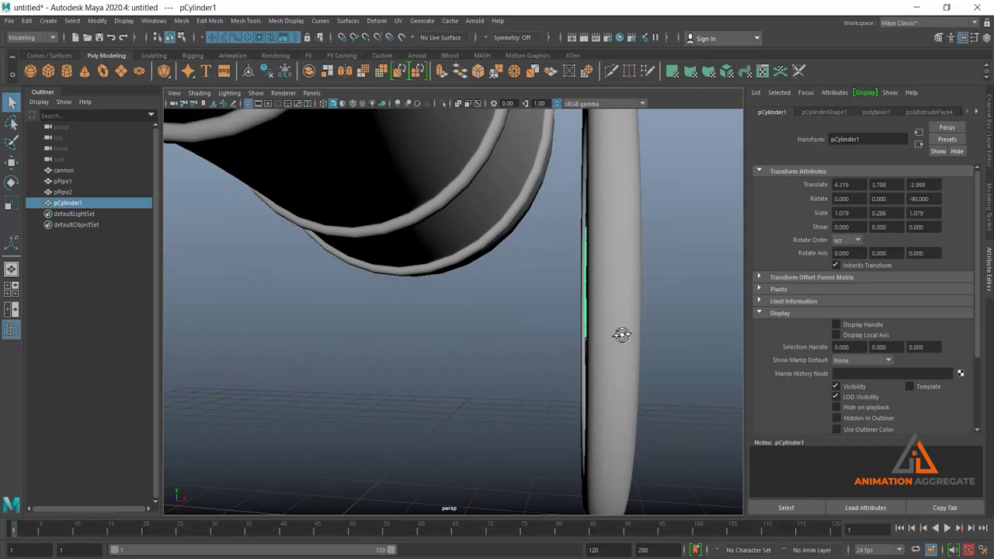
mouse_move(621, 335)
alt+mouse_down()
mouse_move(583, 328)
mouse_move(595, 389)
alt+mouse_up()
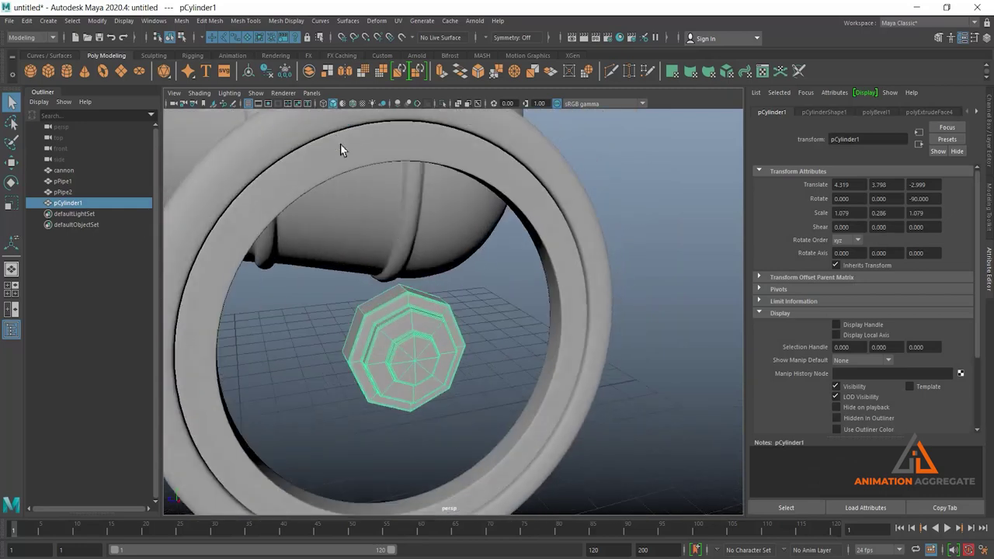
click(50, 71)
mouse_move(478, 313)
alt+mouse_down()
mouse_move(409, 293)
mouse_move(397, 313)
mouse_move(362, 313)
mouse_move(356, 237)
mouse_move(385, 192)
alt+mouse_up()
Point-snap pCube1 to the axle hub's centre at 4.319, 3.798, -2.999.
alt+right_drag(385, 191, 494, 288)
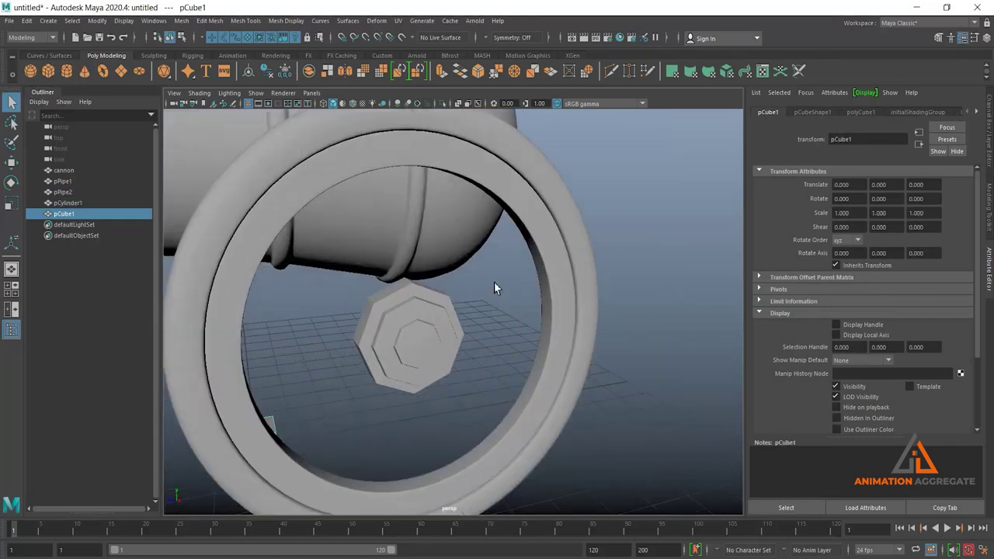
click(537, 243)
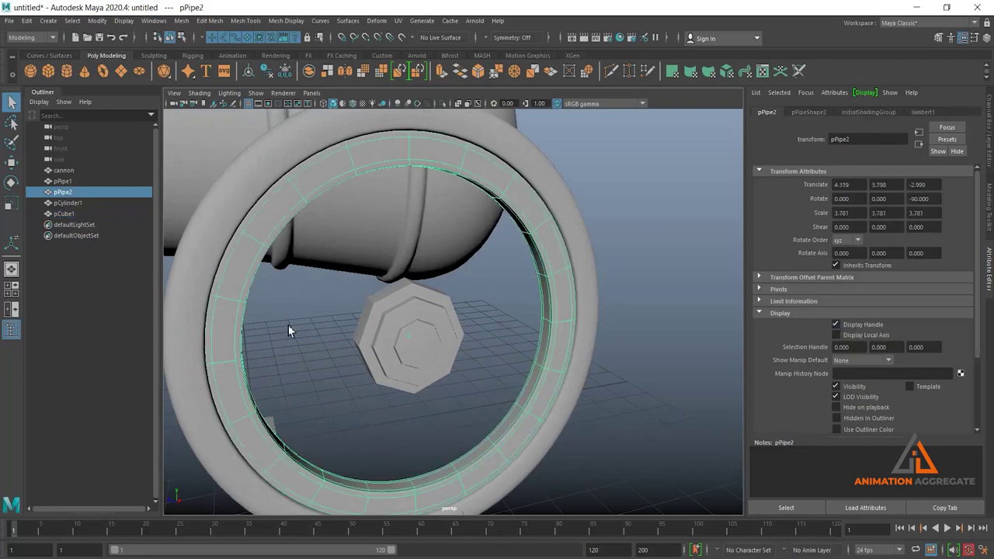
scroll(288, 330, down, 5)
mouse_move(469, 238)
alt+mouse_down()
mouse_move(315, 396)
mouse_move(337, 392)
alt+mouse_up()
click(342, 392)
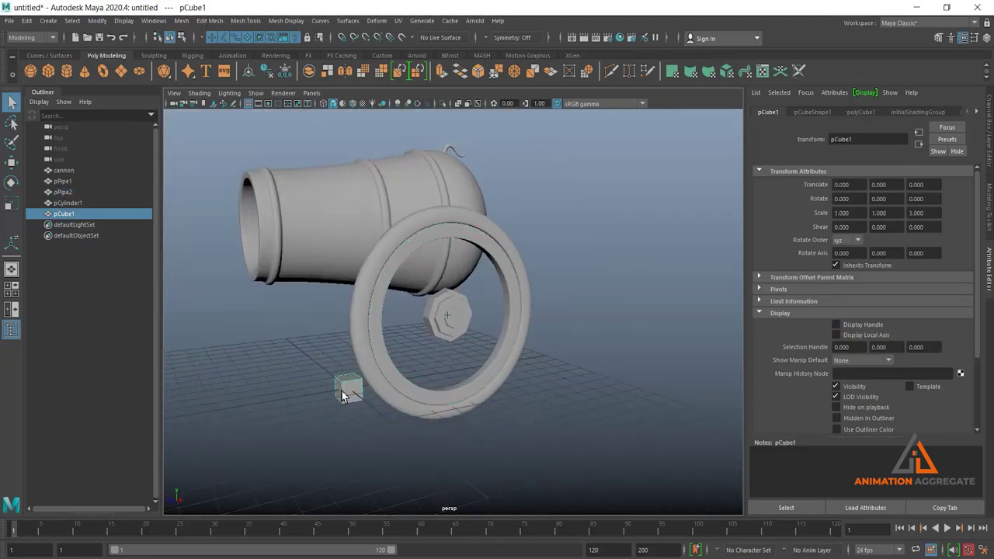
key(w)
middle_drag(451, 317, 444, 317)
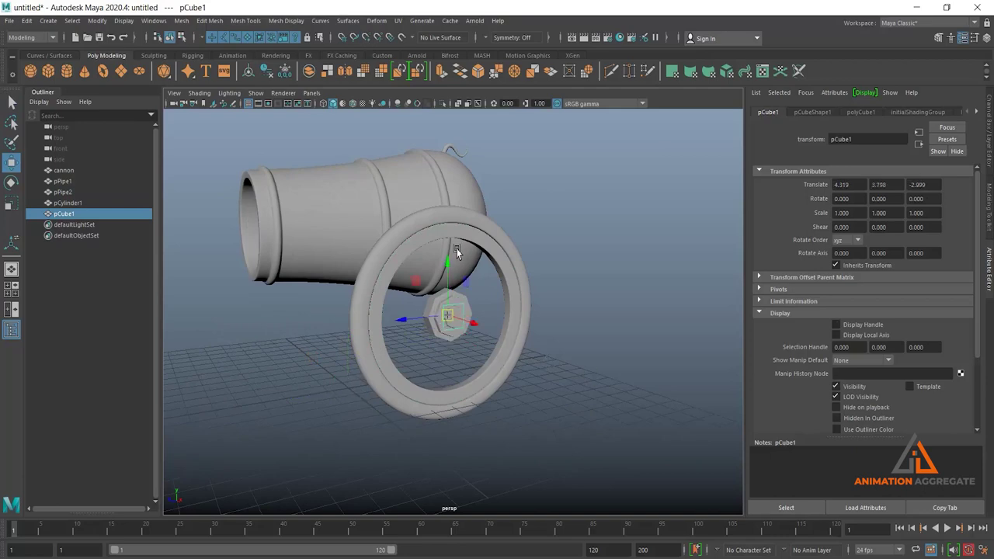
key(f)
Hide and unhide pCylinder1 to confirm the cube sits inside the hub, then reselect the cube.
click(501, 228)
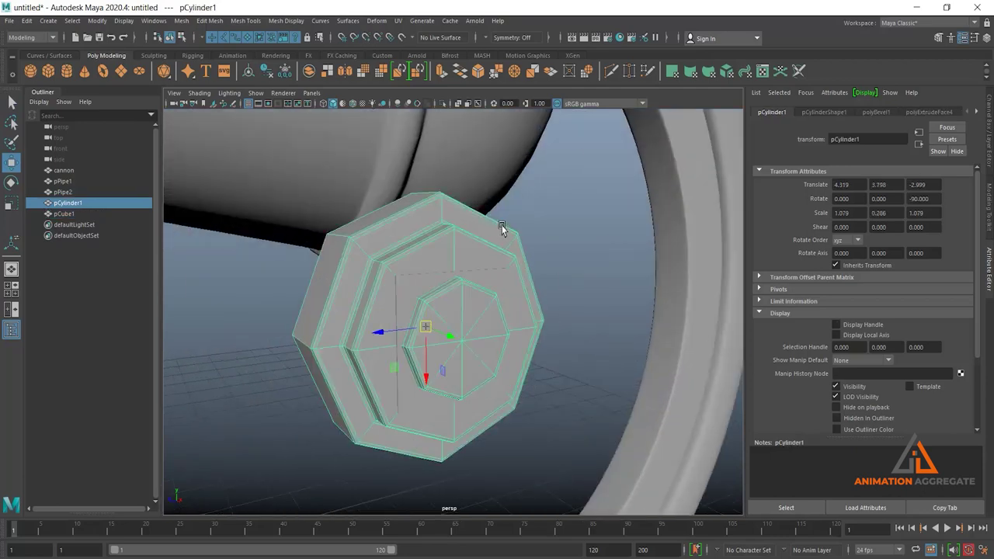
key(ctrl+h)
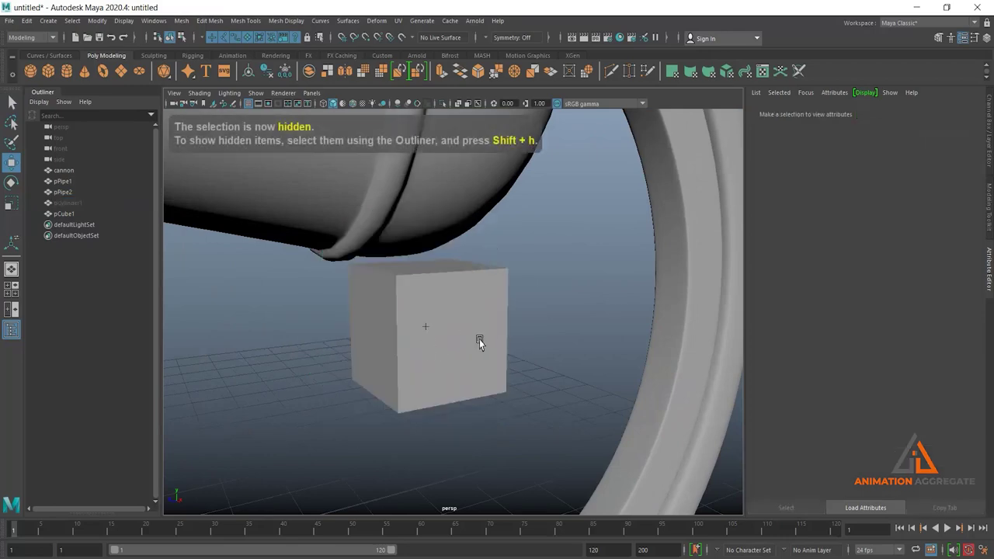
click(479, 339)
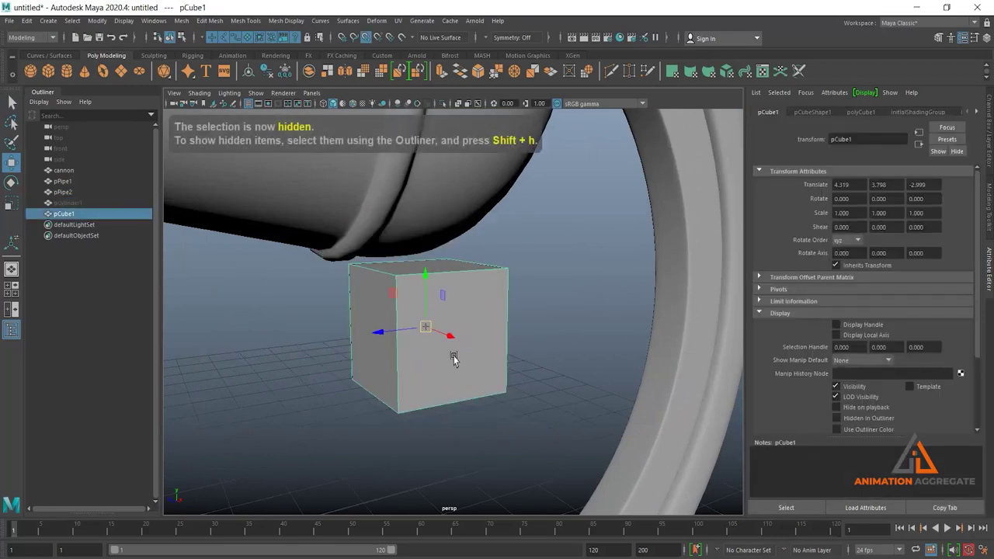
alt+drag(455, 359, 417, 322)
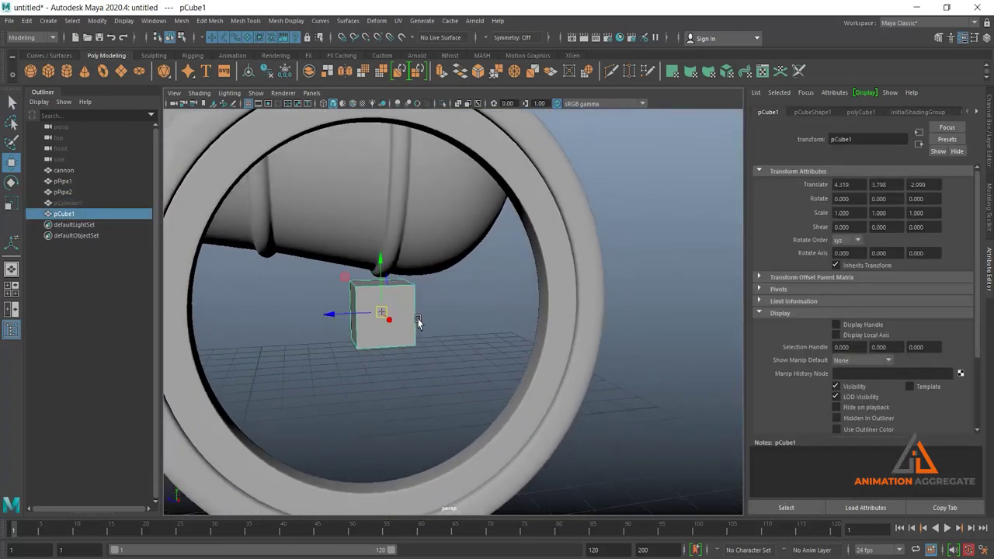
click(72, 203)
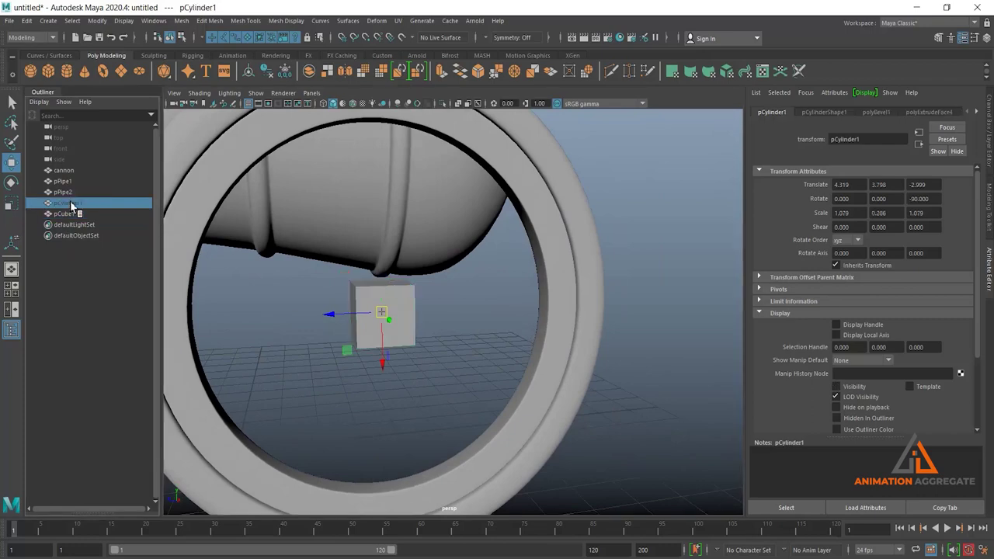
key(shift+h)
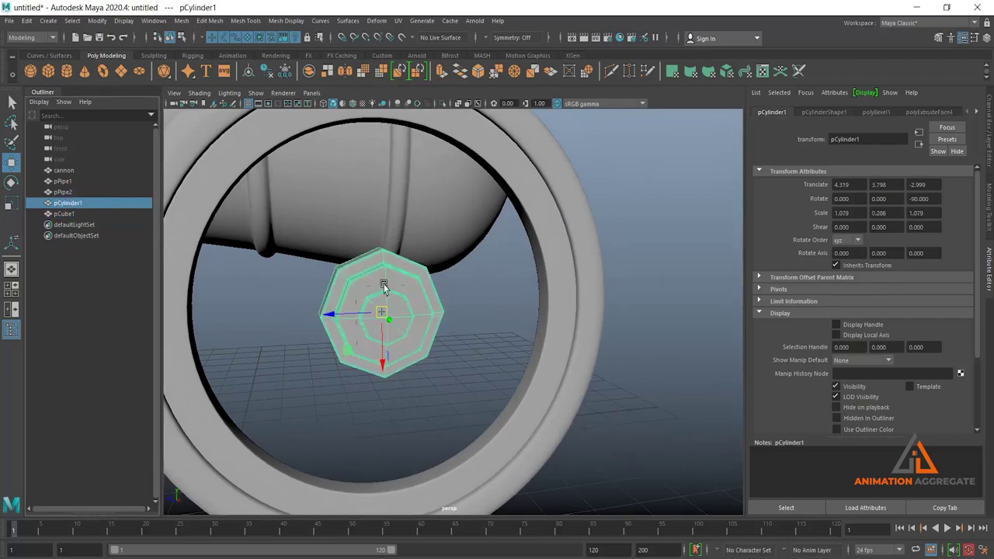
mouse_move(382, 281)
alt+mouse_down()
mouse_move(468, 345)
mouse_move(475, 337)
alt+mouse_up()
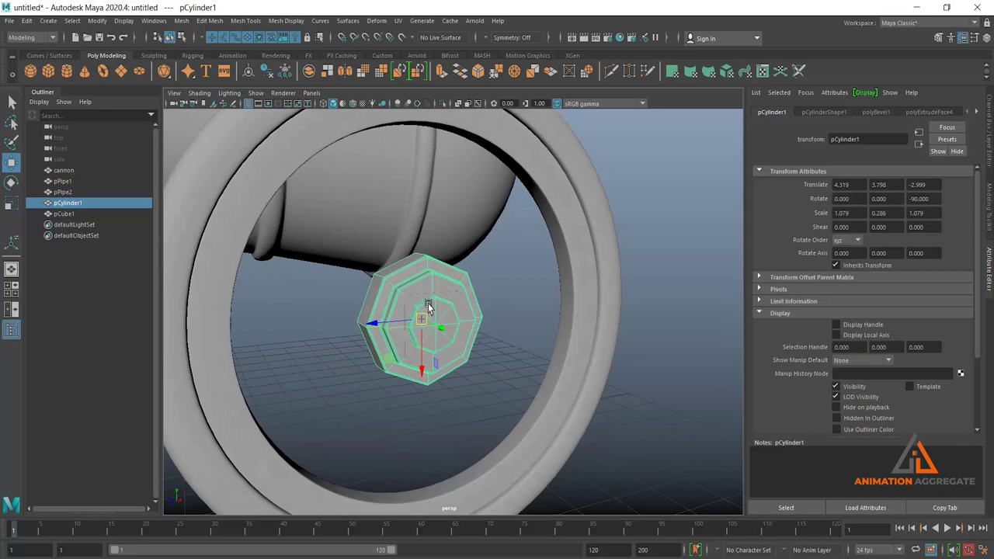
drag(421, 370, 417, 278)
key(ctrl+z)
shift+click(443, 361)
click(436, 332)
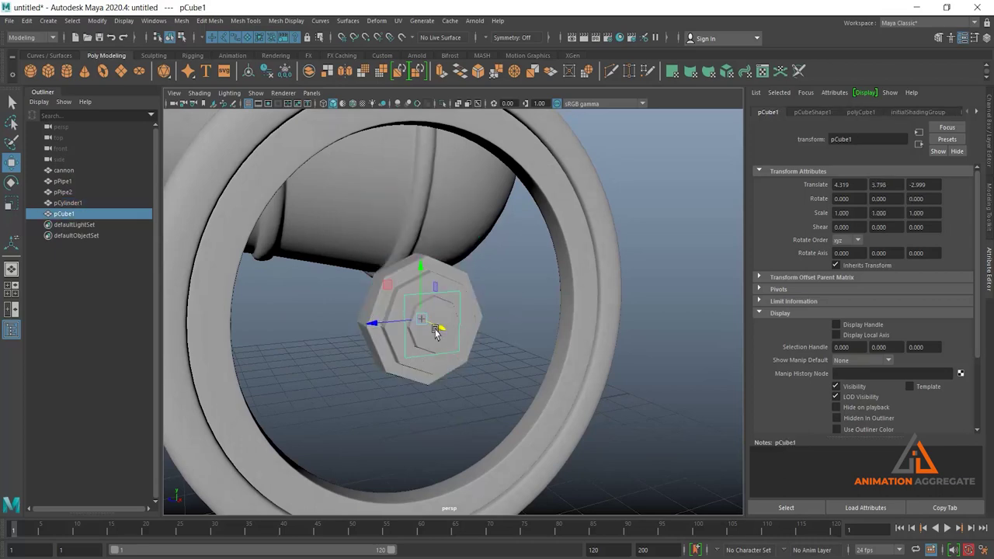
Scale pCube1 to 0.293, 2.445, 0.648 at Y 5.845 so it reaches hub to rim, then bevel it.
drag(422, 268, 416, 165)
key(r)
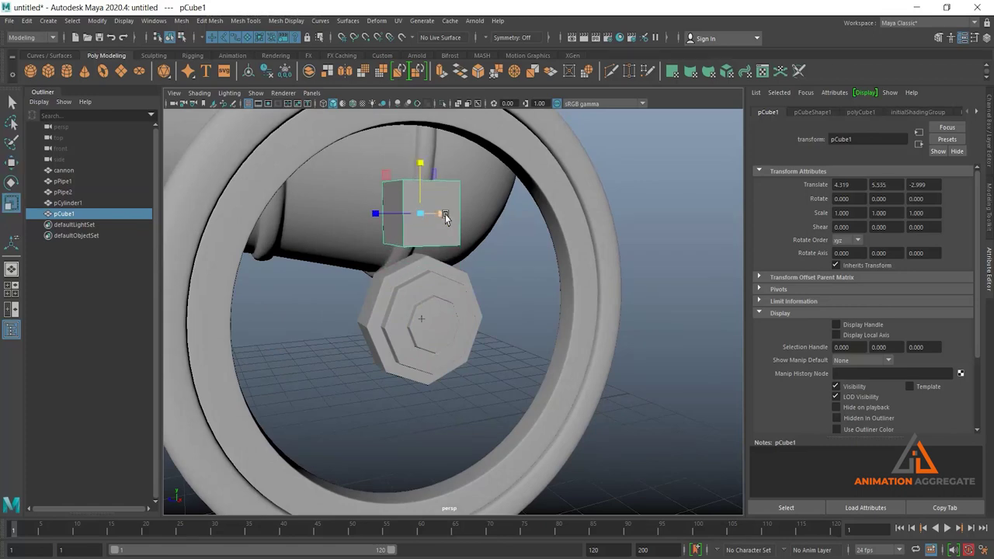
mouse_move(420, 241)
alt+mouse_down()
mouse_move(412, 287)
mouse_move(368, 295)
mouse_move(388, 290)
mouse_move(381, 182)
mouse_move(404, 224)
alt+mouse_up()
key(w)
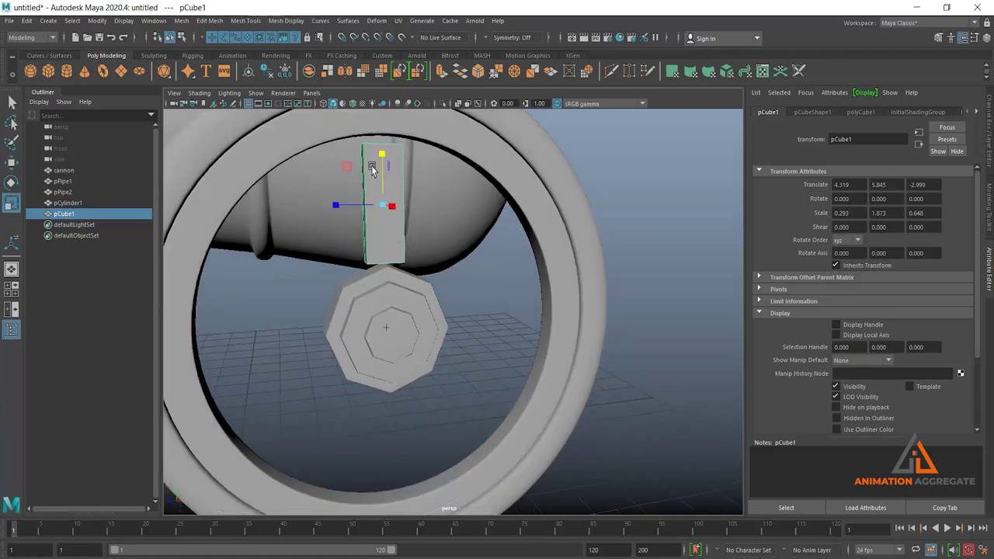
mouse_move(379, 166)
mouse_down()
mouse_move(380, 144)
mouse_move(413, 192)
mouse_move(393, 199)
mouse_move(437, 307)
mouse_move(423, 307)
mouse_move(453, 308)
mouse_up()
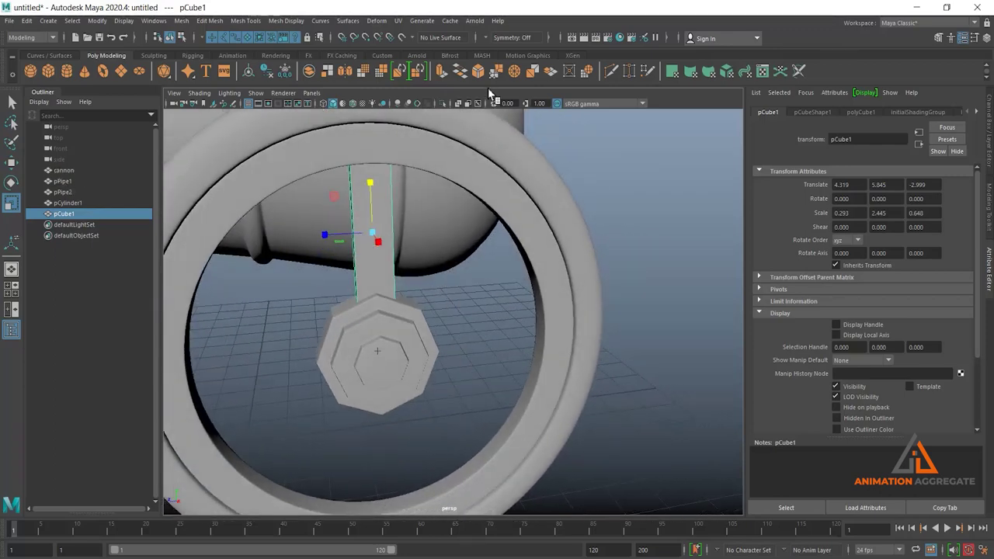
key(ctrl+b)
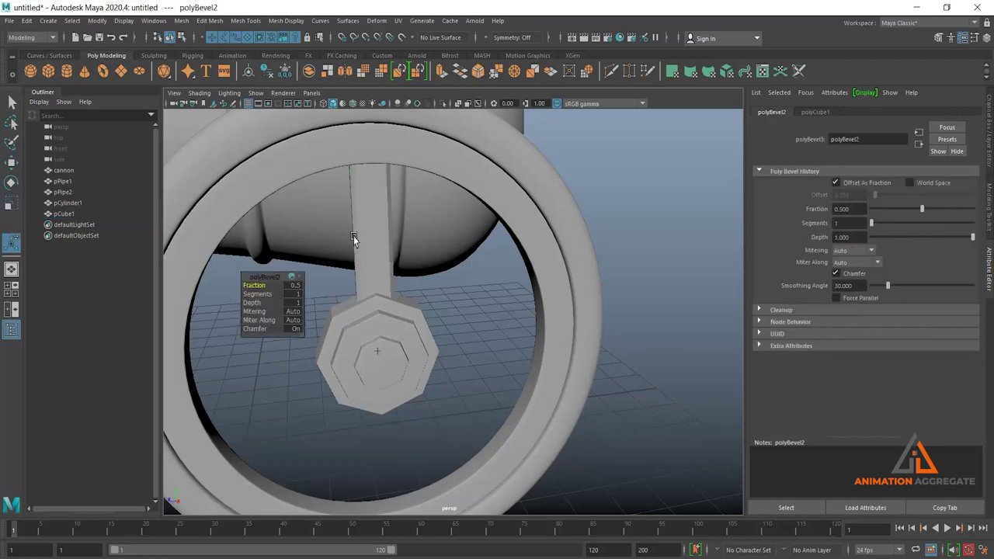
Set polyBevel2 to Fraction 0.36 with 2 segments, then reselect the spoke.
alt+drag(351, 239, 370, 282)
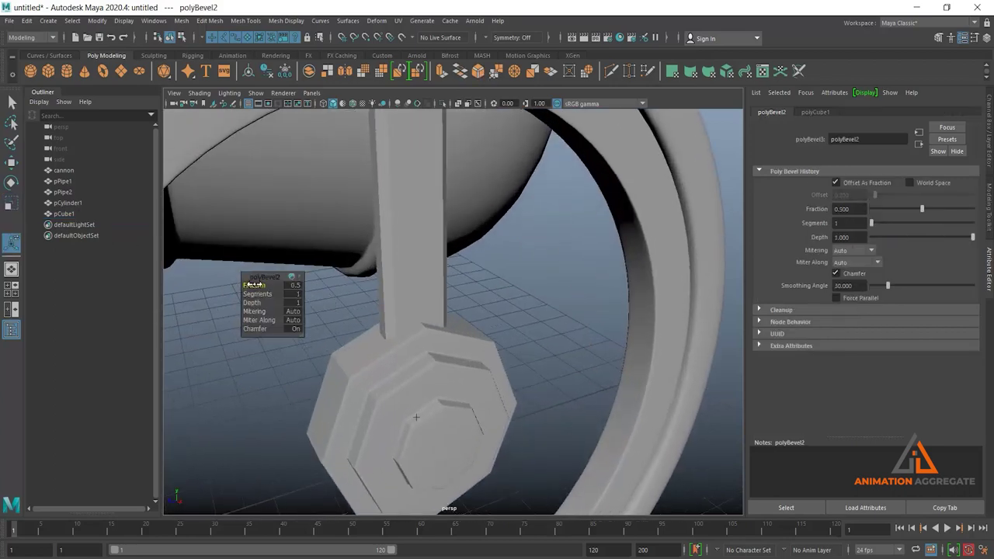
drag(255, 285, 247, 288)
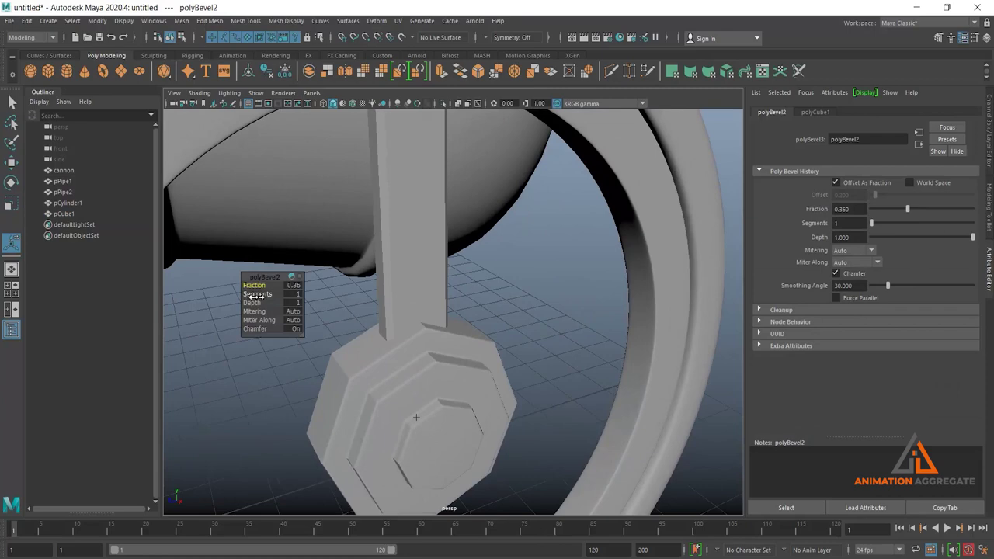
mouse_move(256, 294)
mouse_down()
mouse_move(439, 240)
mouse_move(422, 269)
mouse_move(430, 332)
mouse_up()
click(405, 231)
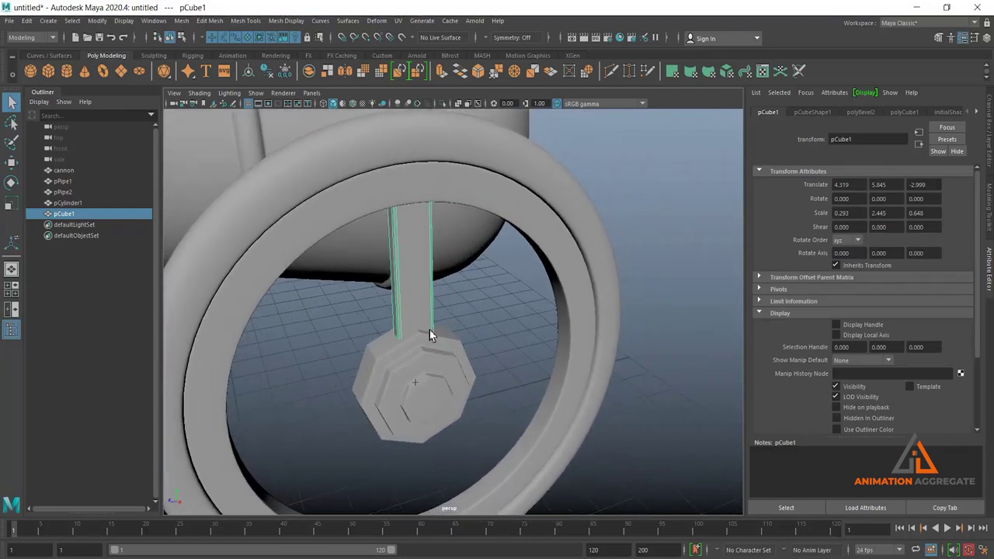
Snap the spoke's pivot to the octagonal hub's centre.
key(w)
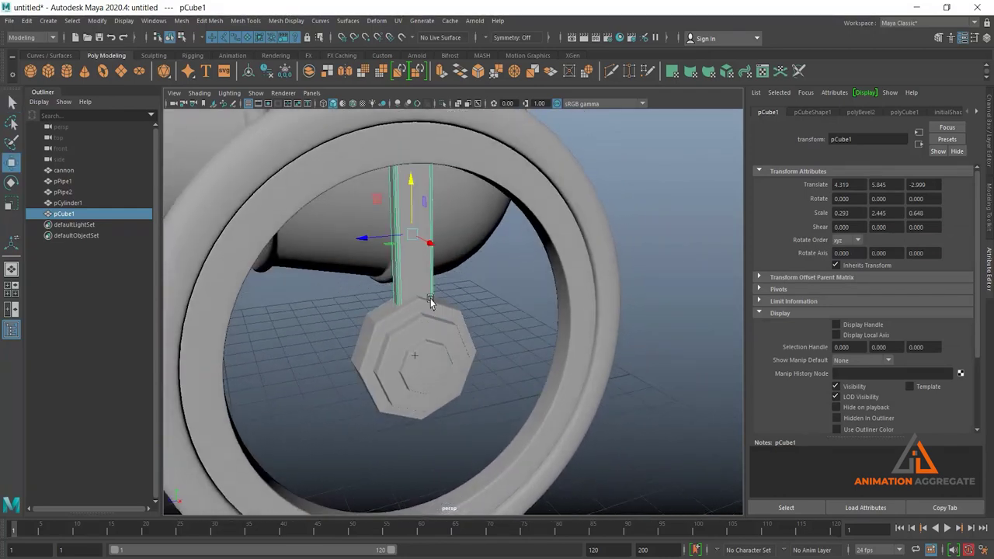
alt+drag(423, 374, 404, 334)
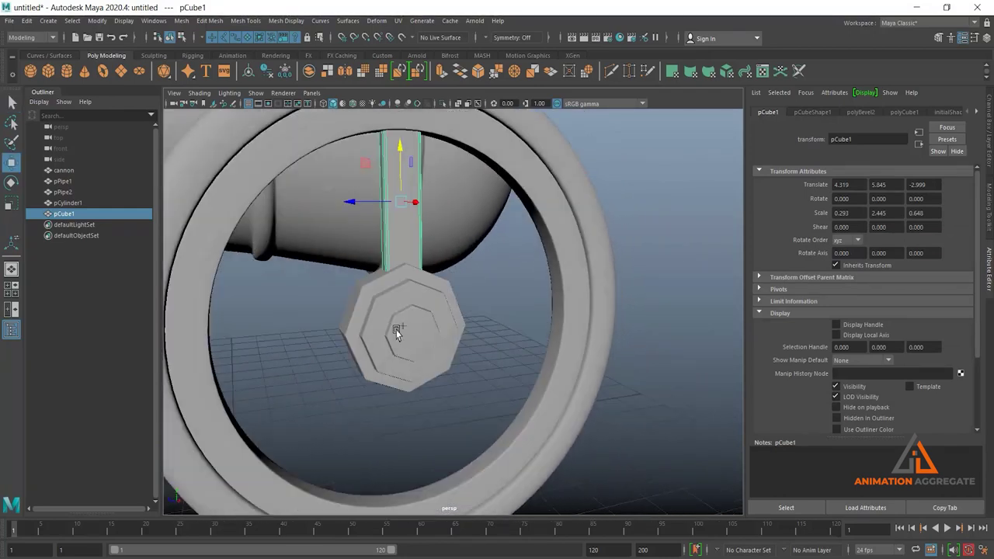
key(d)
key(d)
key(d)
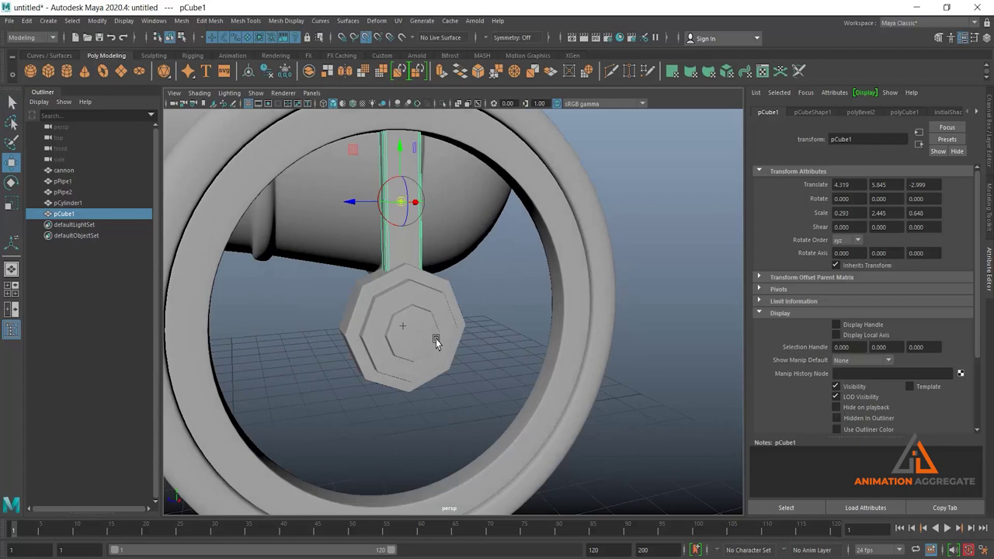
click(403, 332)
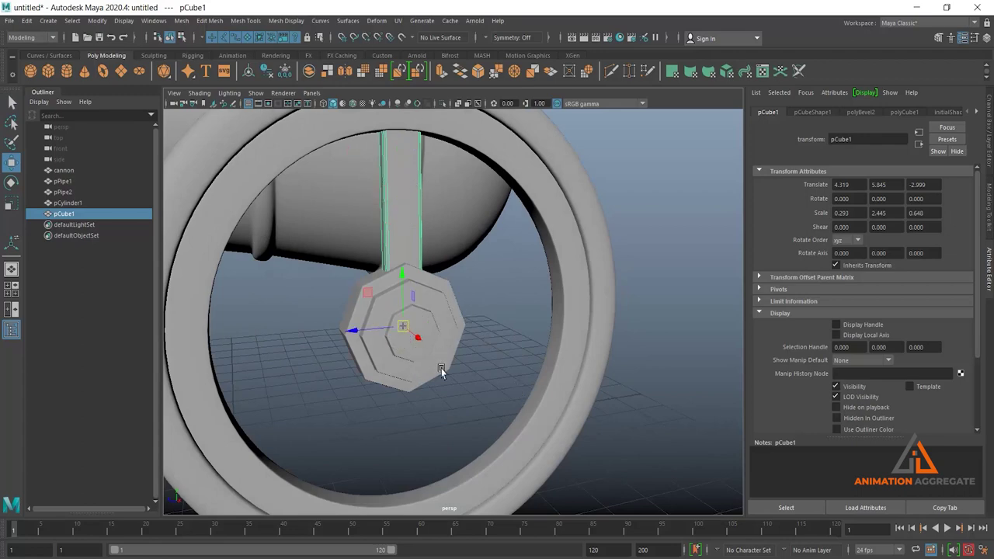
mouse_move(440, 373)
alt+mouse_down()
mouse_move(395, 368)
mouse_move(410, 314)
alt+mouse_up()
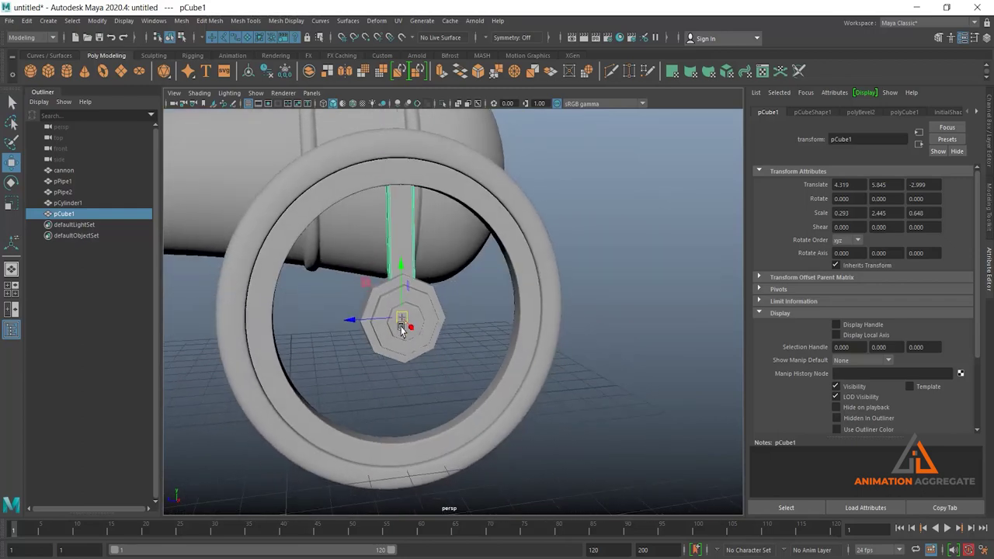
Maximize the side view and zoom in on the wheel.
key(space)
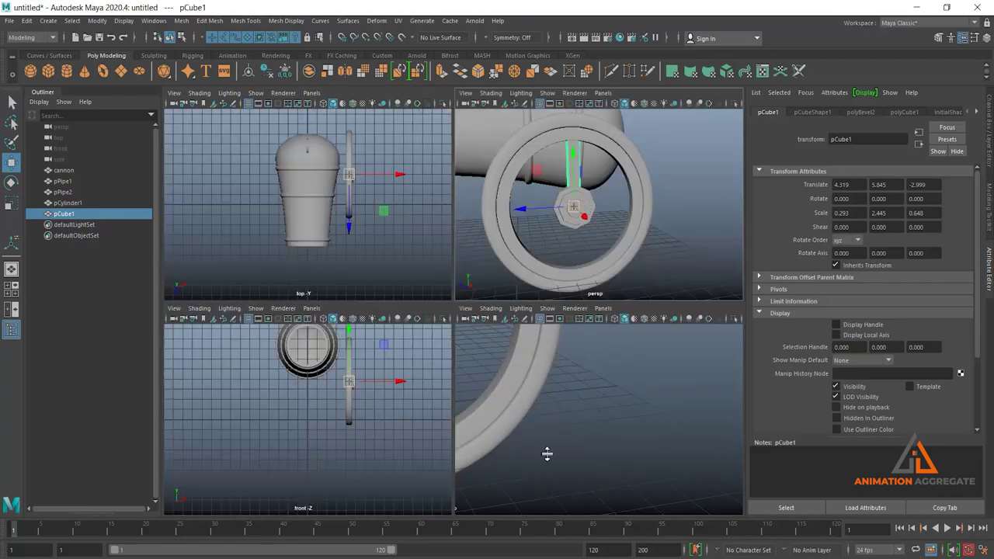
key(space)
scroll(548, 401, up, 2)
scroll(519, 284, up, 3)
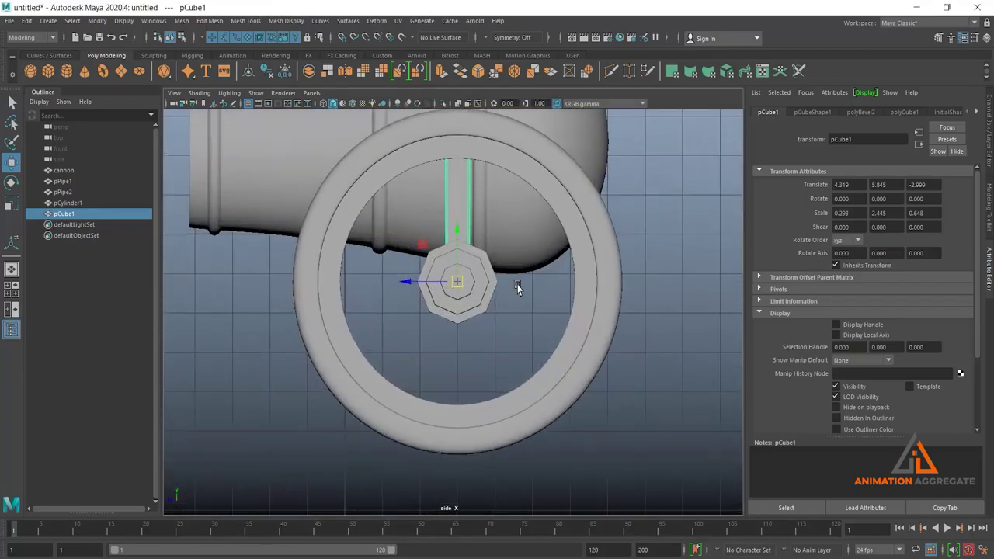
scroll(455, 275, up, 2)
scroll(465, 299, up, 3)
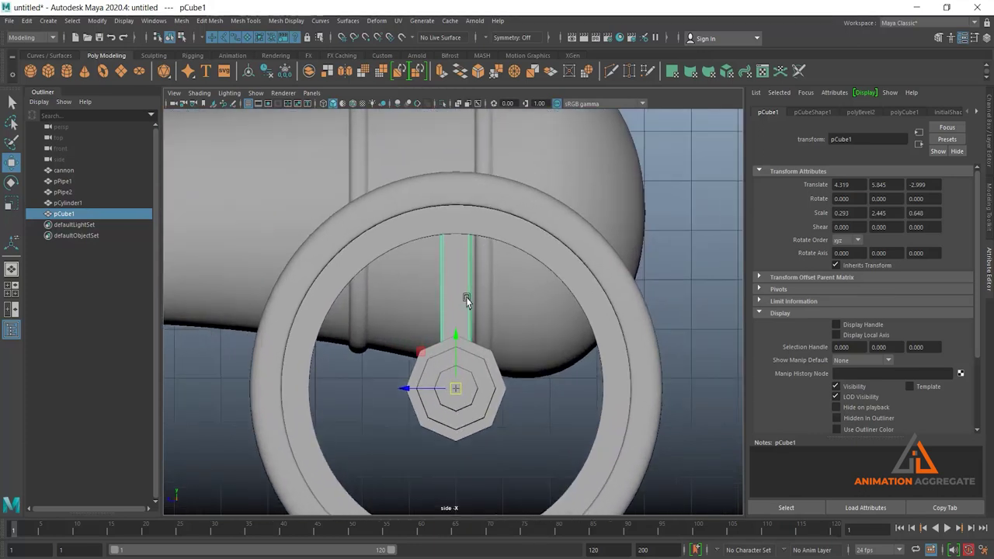
Duplicate the spoke, rotate it -45 degrees in X with discrete rotate, and repeat with Shift+D to make eight spokes.
key(ctrl+d)
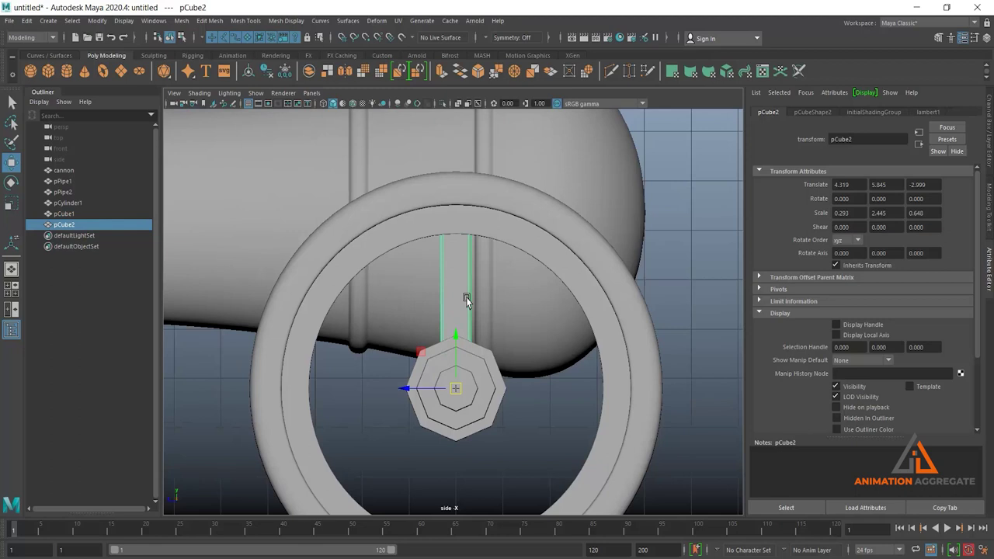
key(e)
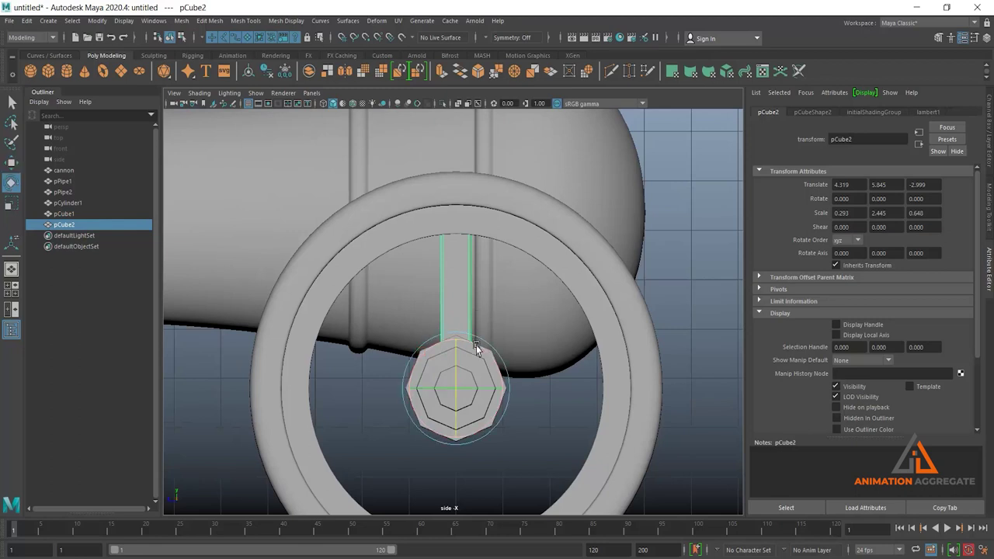
mouse_move(476, 345)
mouse_down()
mouse_move(486, 355)
mouse_move(475, 348)
mouse_up()
drag(475, 345, 497, 365)
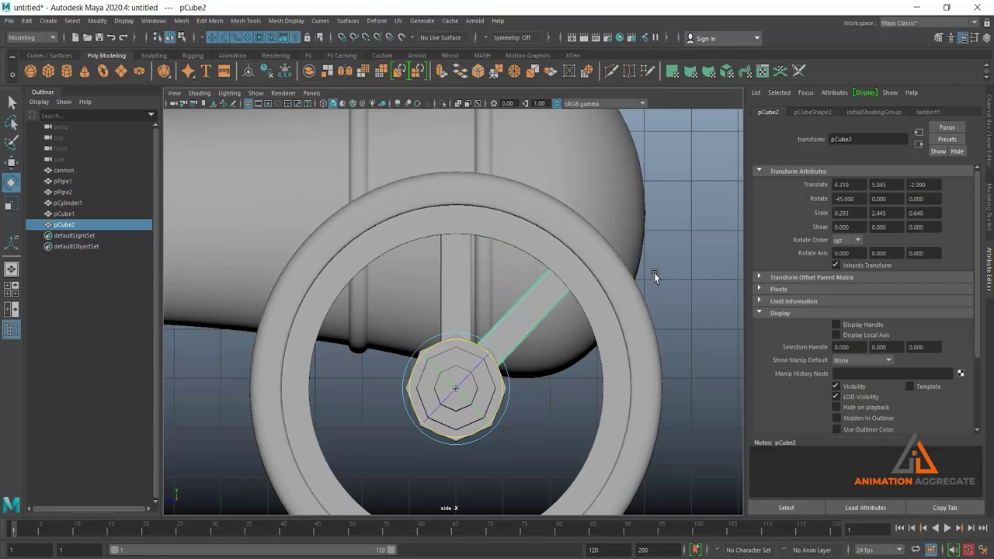
key(shift+d)
key(shift+d)
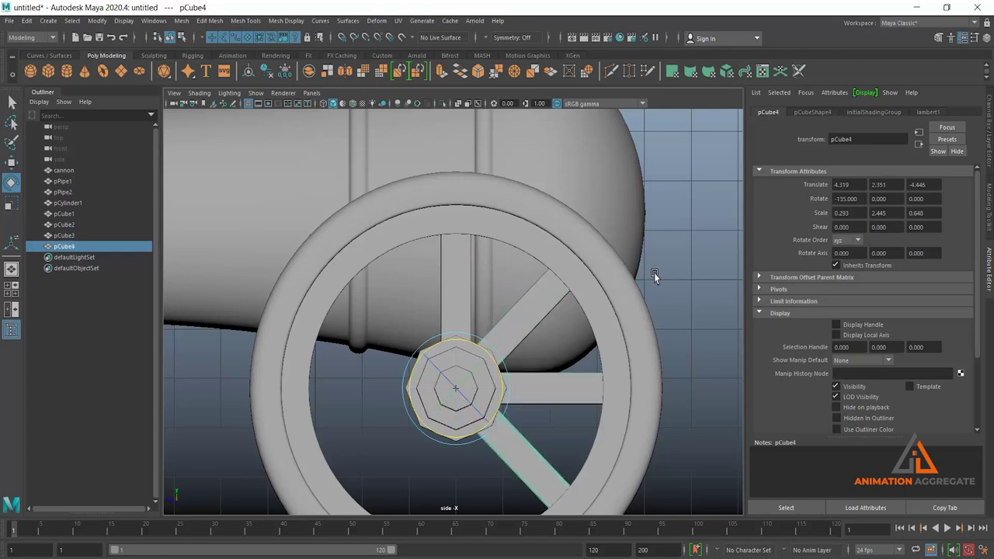
key(shift+d)
key(shift+d)
key(shift+d)
key(shift+d)
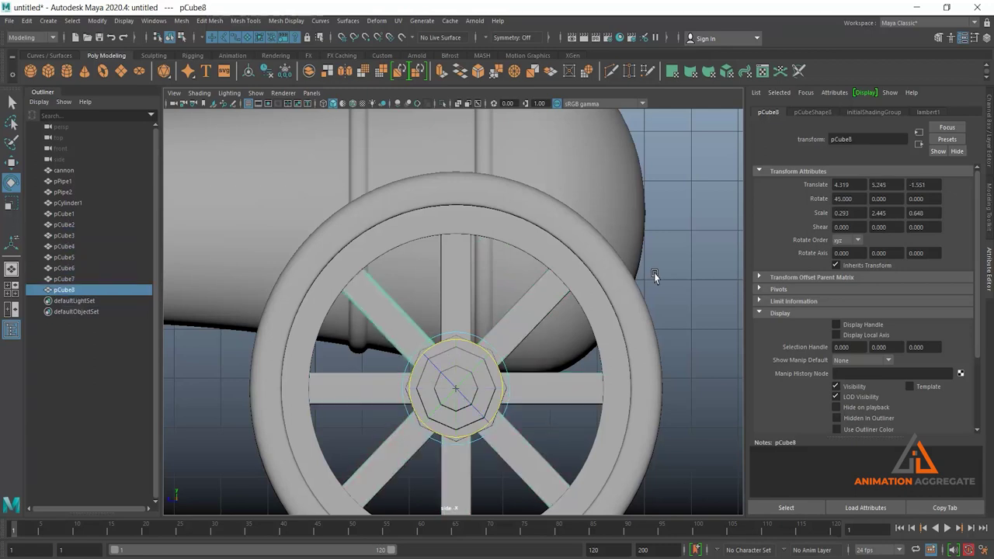
scroll(520, 310, down, 4)
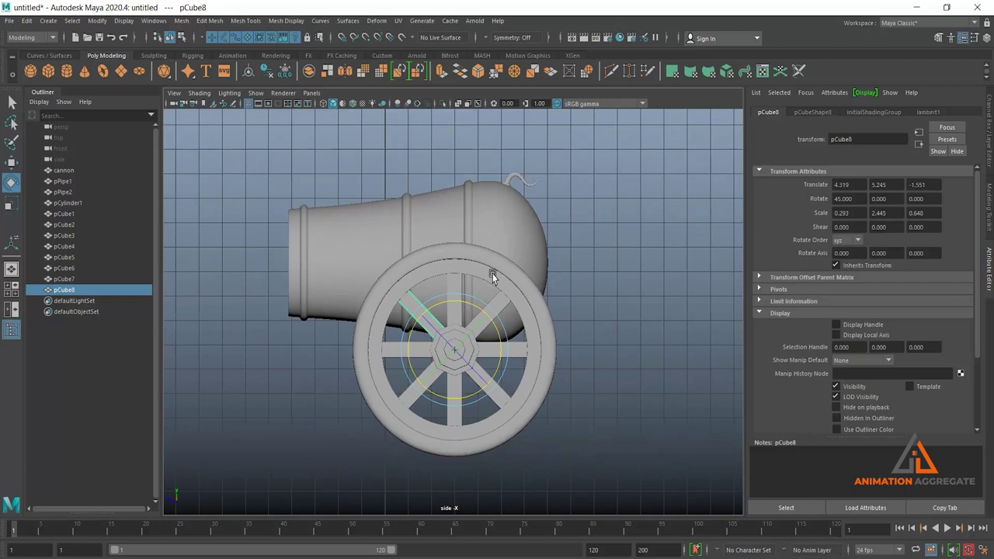
Undo the spoke copies back to one vertical spoke and show its Channel Box values.
key(ctrl+z)
key(ctrl+z)
key(ctrl+z)
key(ctrl+z)
key(ctrl+z)
key(ctrl+z)
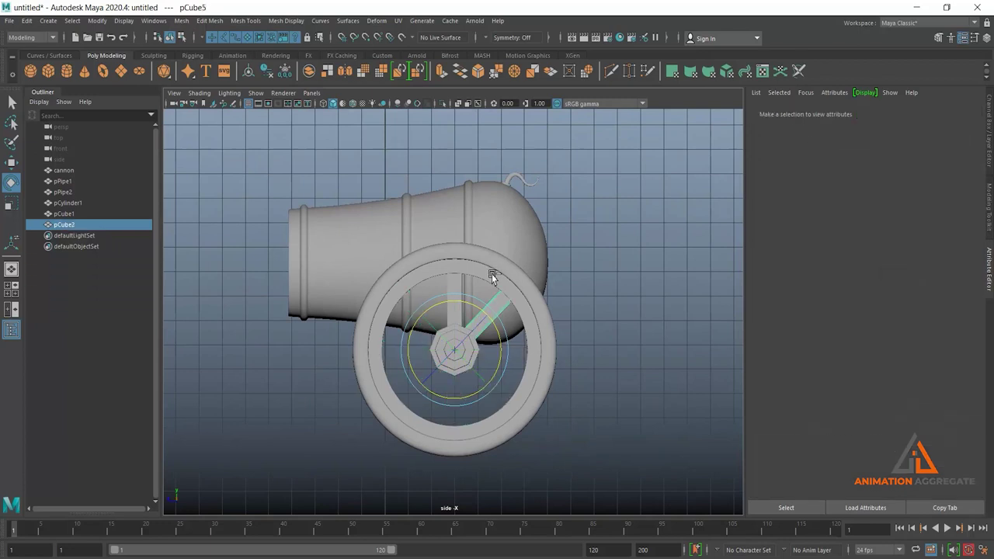
key(ctrl+z)
key(ctrl+z)
key(ctrl+z)
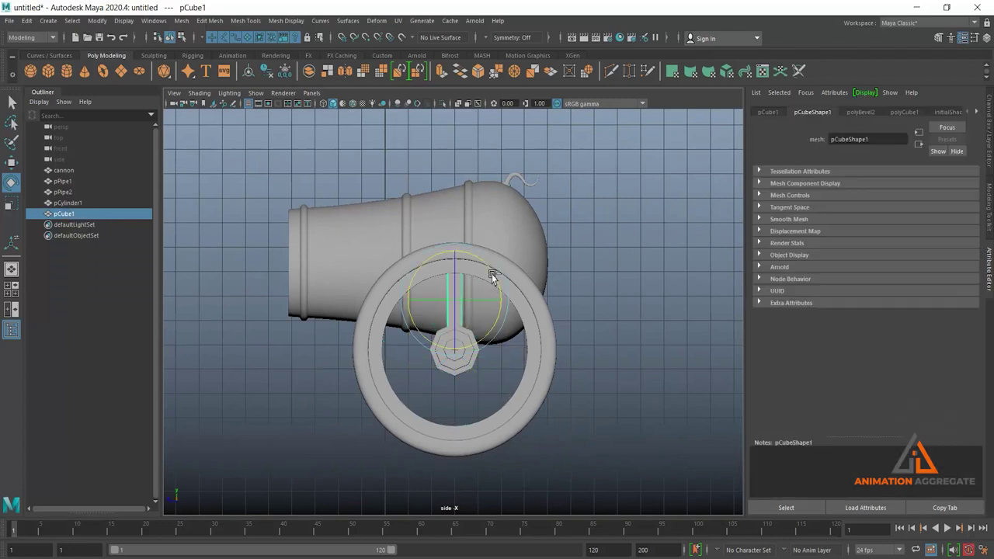
scroll(426, 254, up, 2)
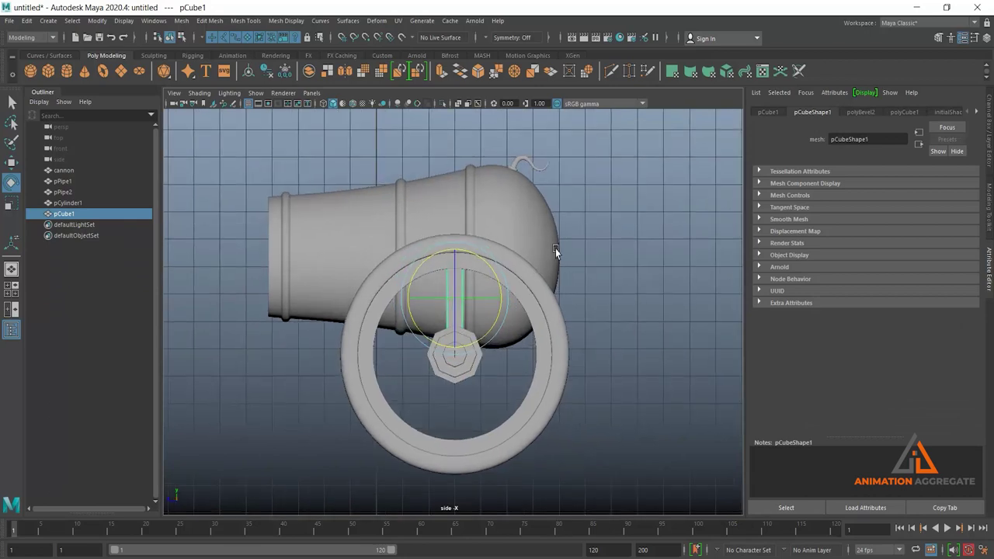
key(ctrl+a)
scroll(563, 315, up, 1)
scroll(563, 293, up, 1)
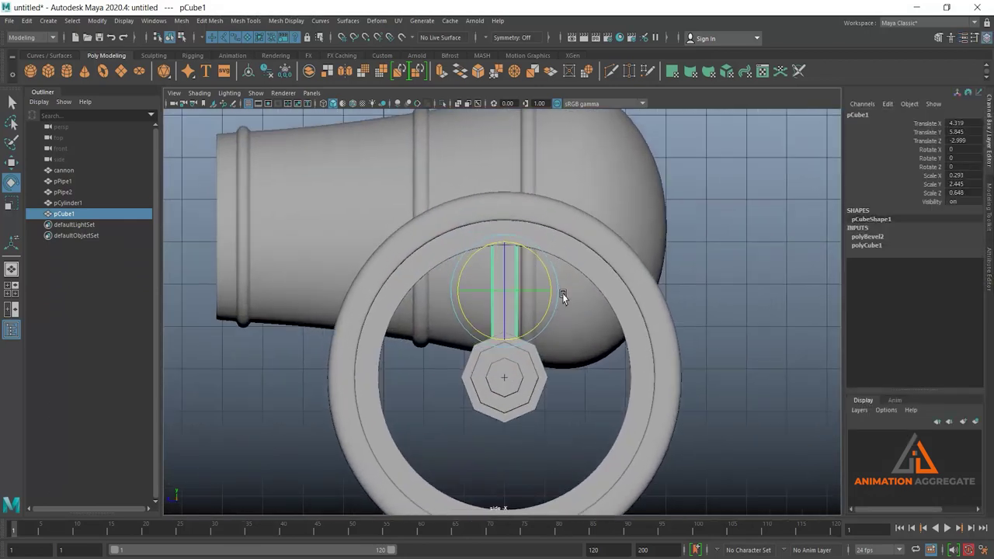
scroll(563, 294, up, 1)
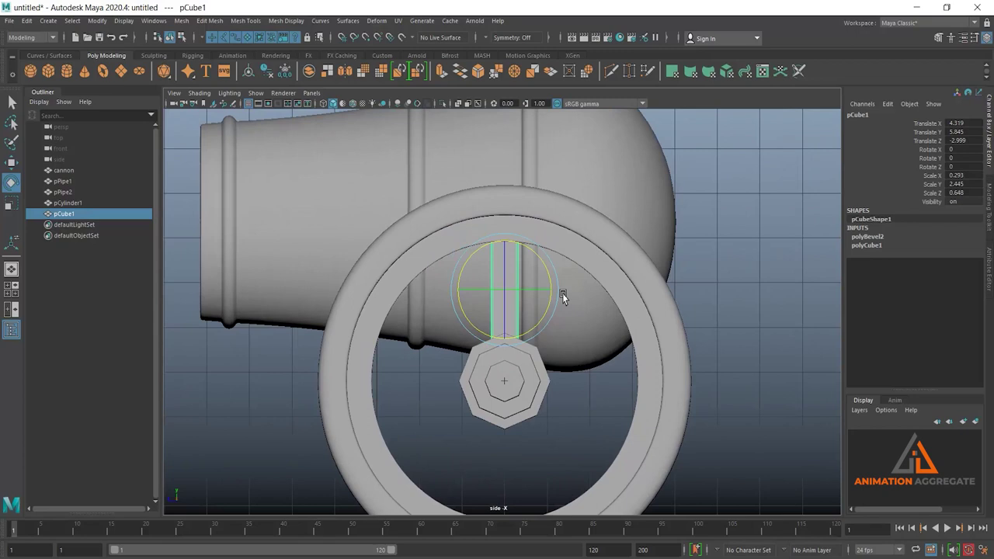
Re-snap the spoke's pivot to the hub centre and duplicate it as pCube2.
key(w)
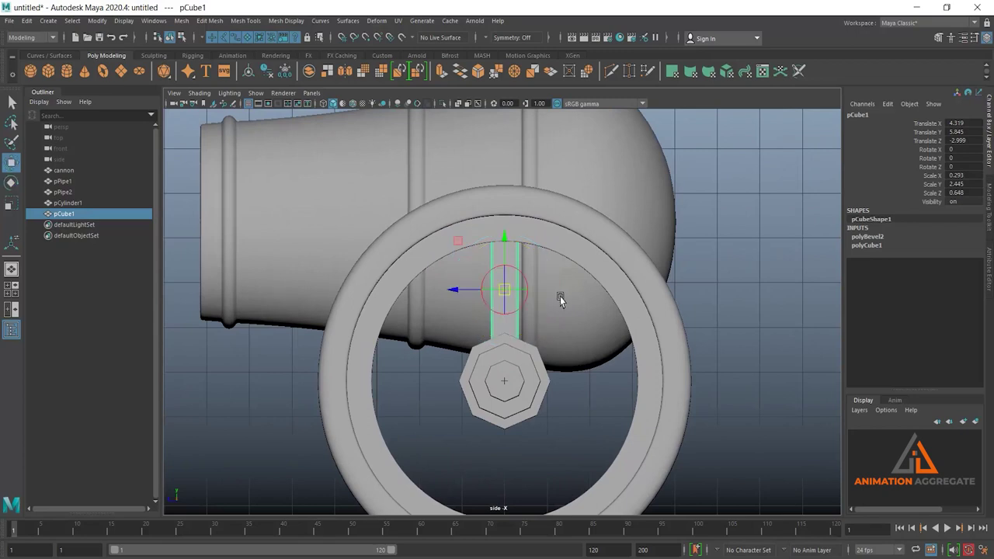
click(501, 384)
key(d)
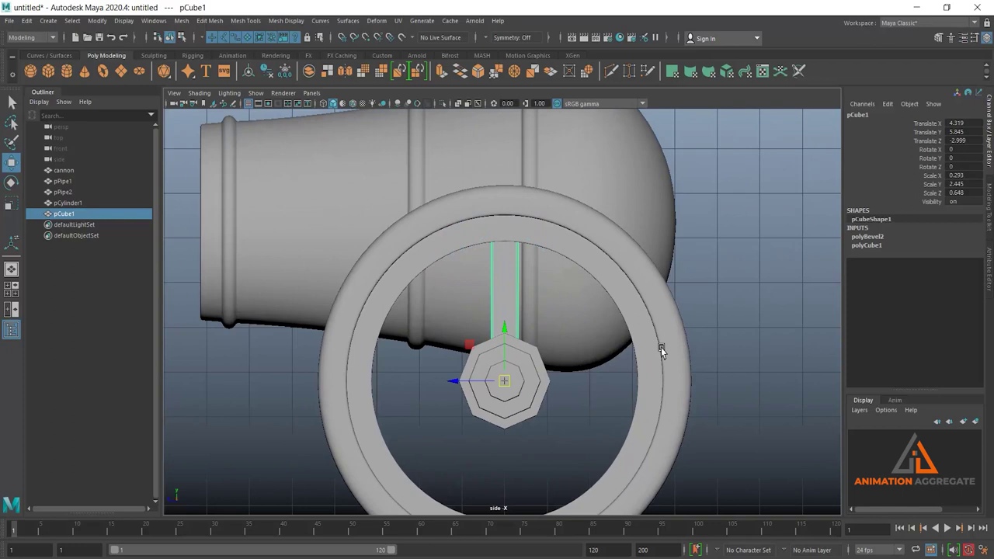
key(ctrl+d)
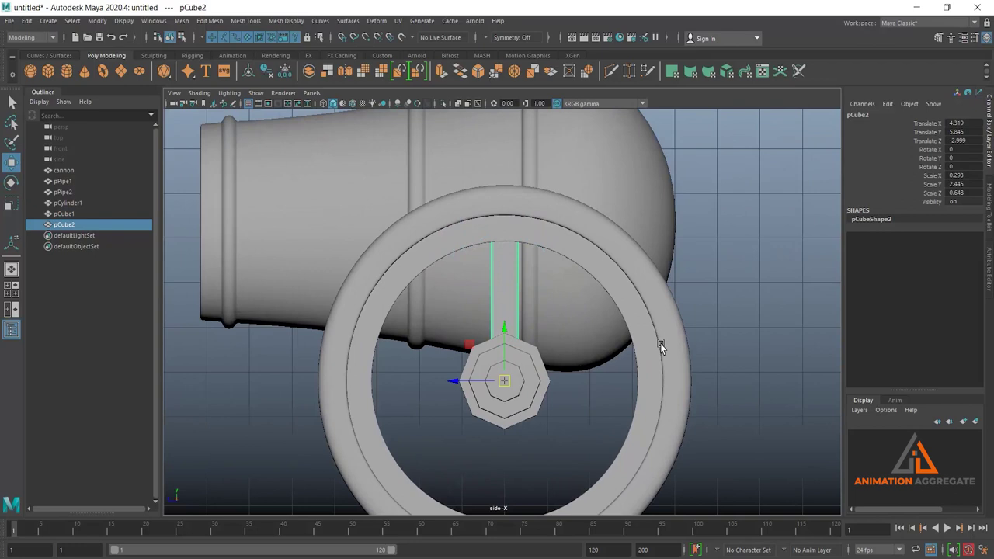
Tilt the copied spoke 45 degrees through the hub and duplicate it to finish eight spokes.
key(e)
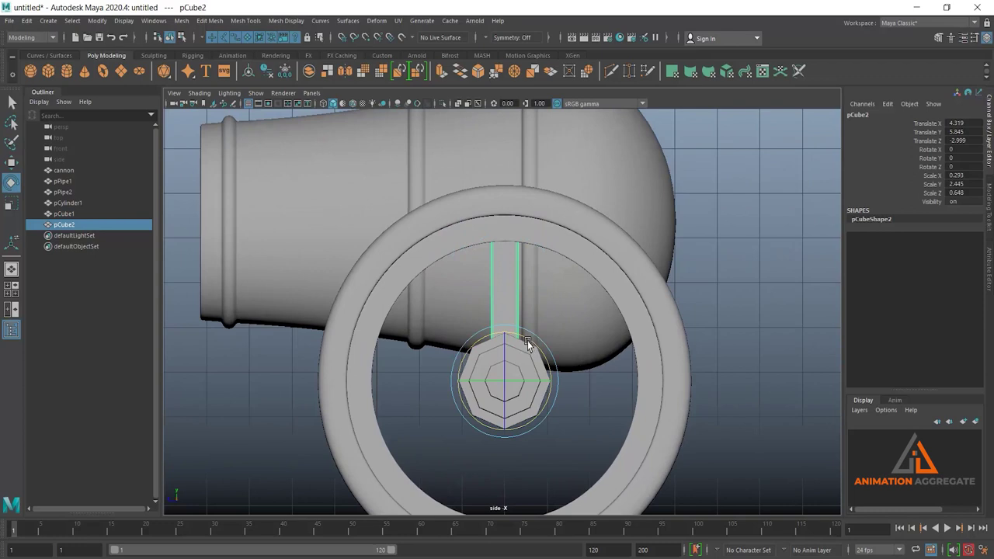
mouse_move(528, 342)
mouse_down()
mouse_move(561, 374)
mouse_move(559, 360)
mouse_up()
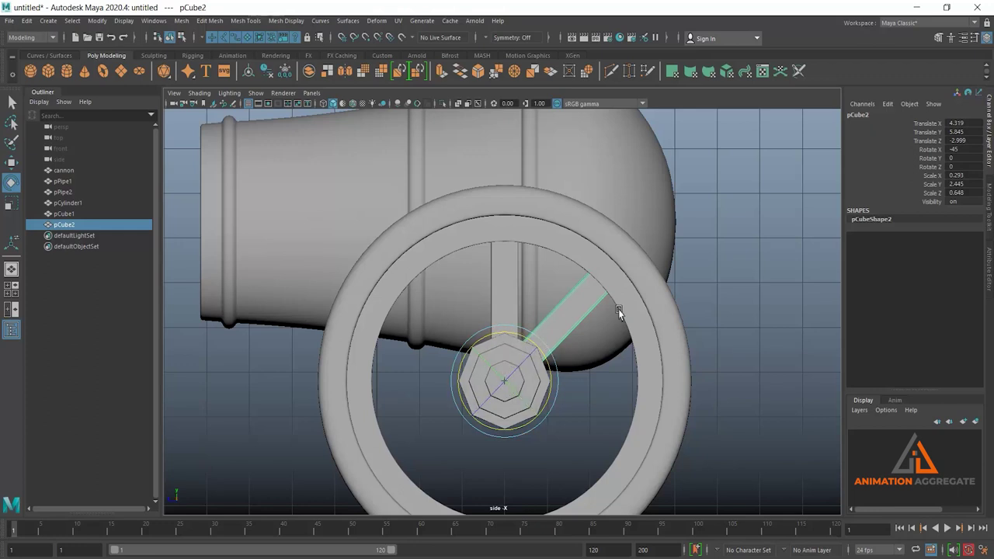
key(shift+d)
key(shift+d)
key(shift+d)
key(shift+d)
key(shift+d)
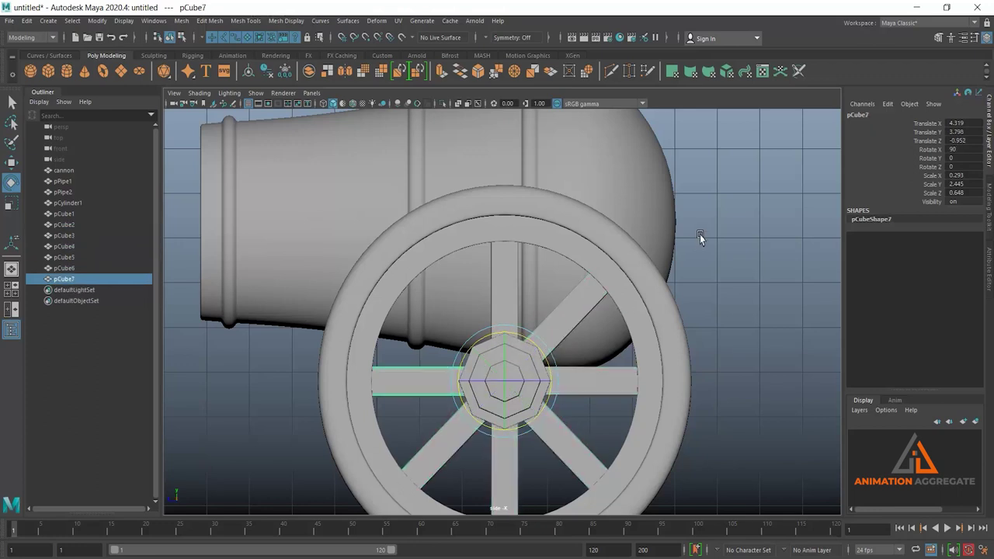
key(shift+d)
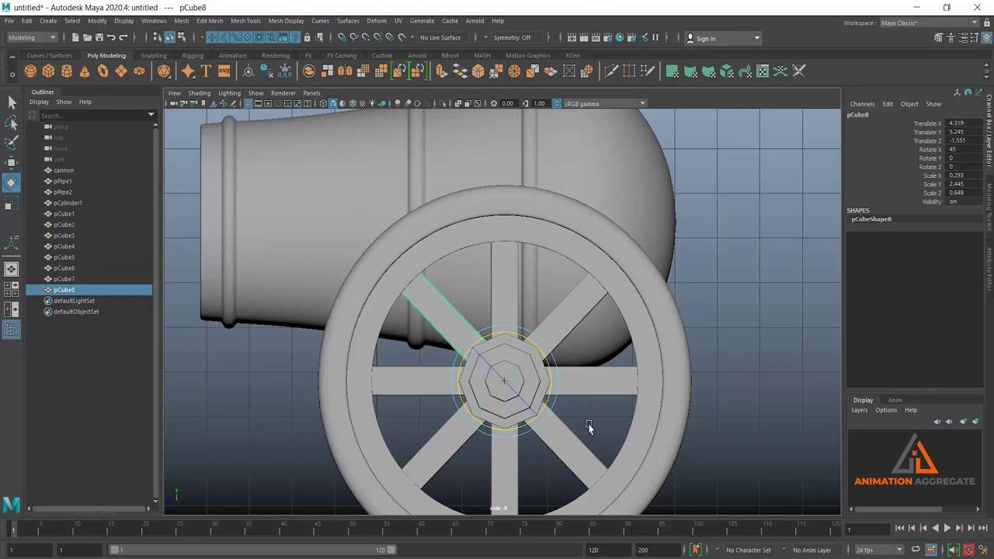
scroll(591, 427, down, 5)
alt+drag(513, 331, 531, 325)
Maximize the perspective view, orbit to the wheel, and marquee-select the wheel rim.
key(space)
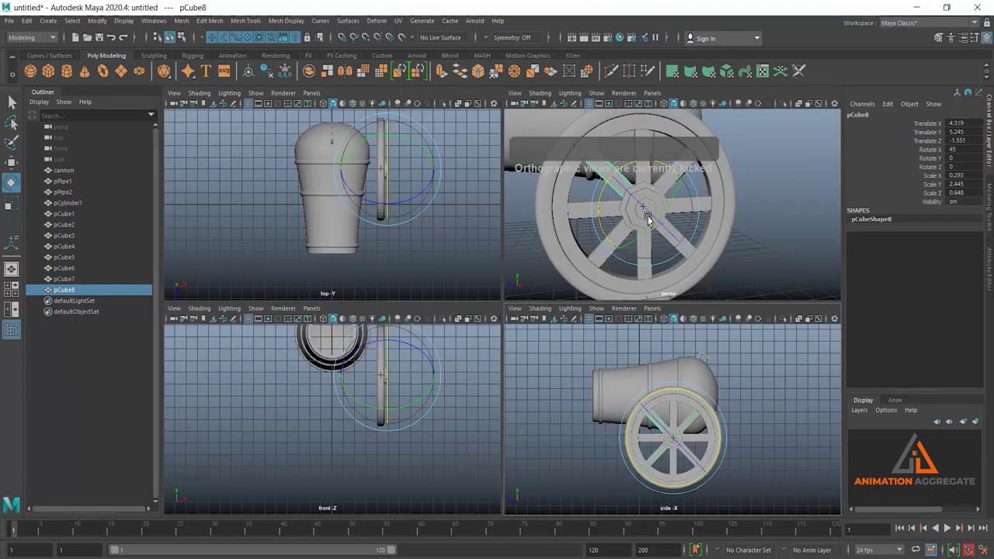
key(space)
mouse_move(585, 255)
alt+mouse_down()
mouse_move(614, 265)
mouse_move(637, 237)
mouse_move(657, 277)
mouse_move(680, 278)
mouse_move(653, 284)
alt+mouse_up()
click(689, 257)
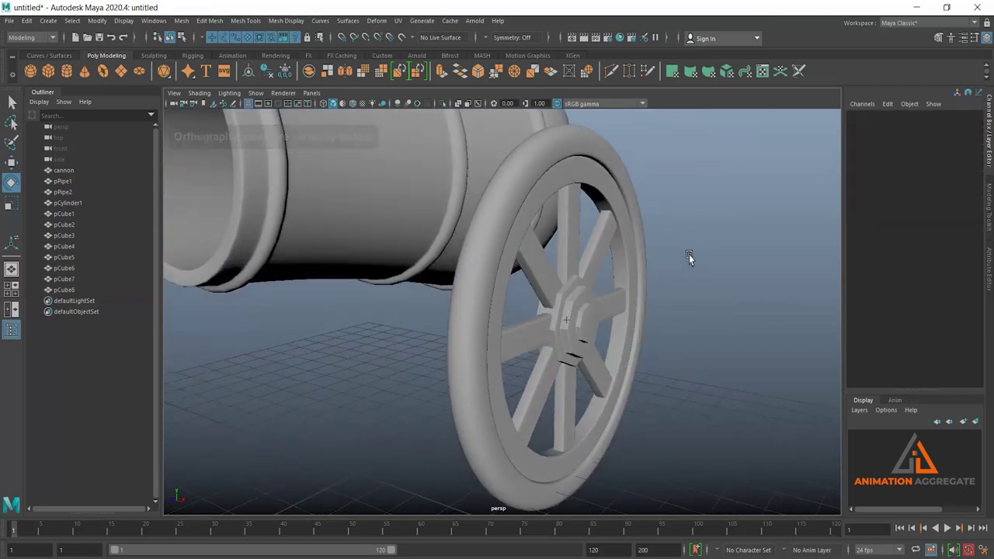
drag(690, 254, 546, 381)
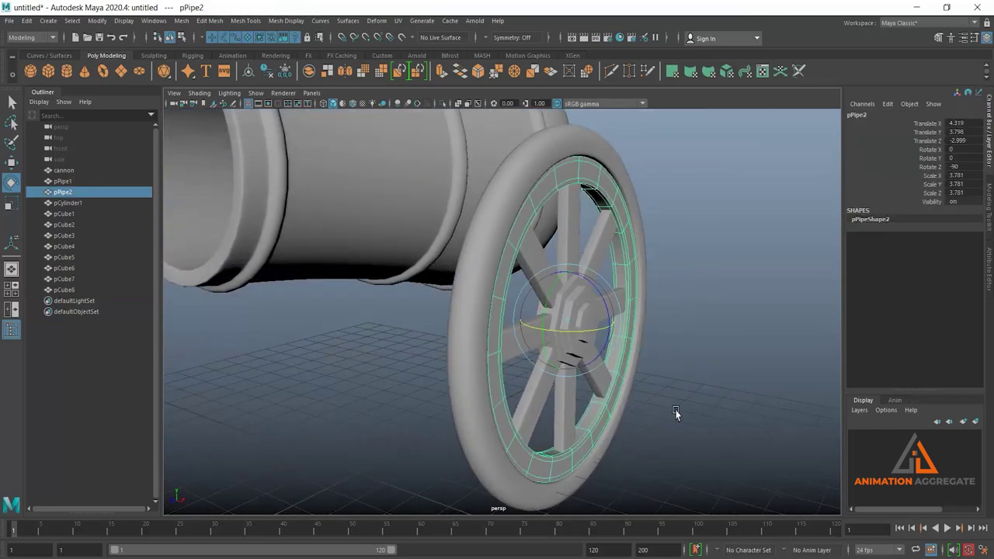
click(684, 258)
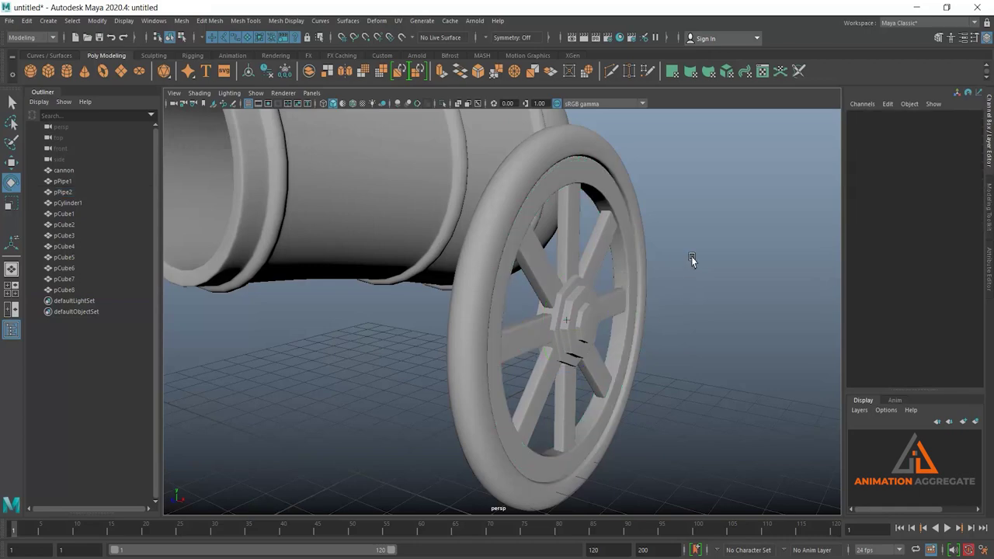
drag(692, 260, 555, 375)
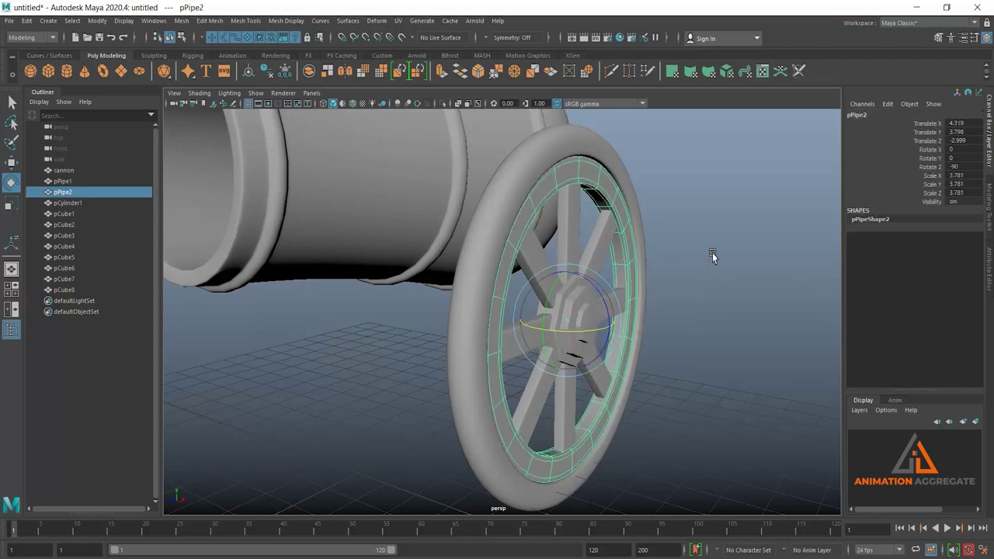
Show the rim's transform attributes in the Attribute Editor, then start marquee-selecting all wheel parts.
key(ctrl+a)
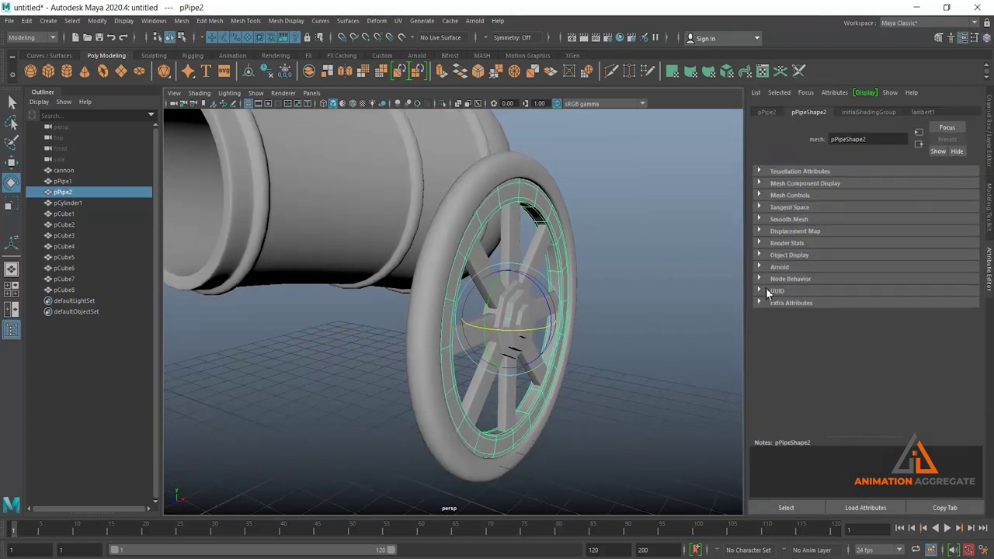
click(770, 113)
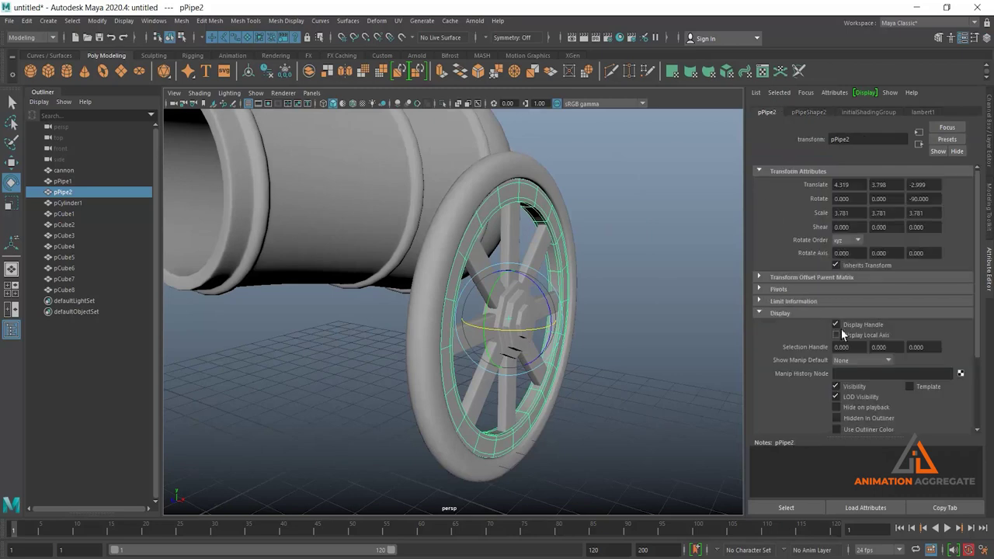
click(665, 285)
mouse_move(665, 286)
alt+mouse_down()
mouse_move(610, 304)
mouse_move(595, 325)
alt+mouse_up()
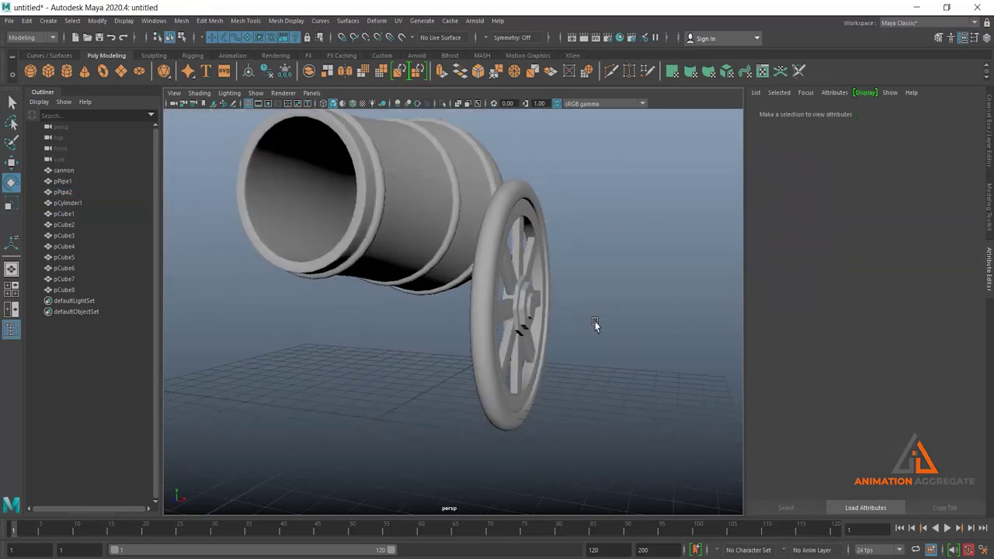
drag(620, 274, 512, 388)
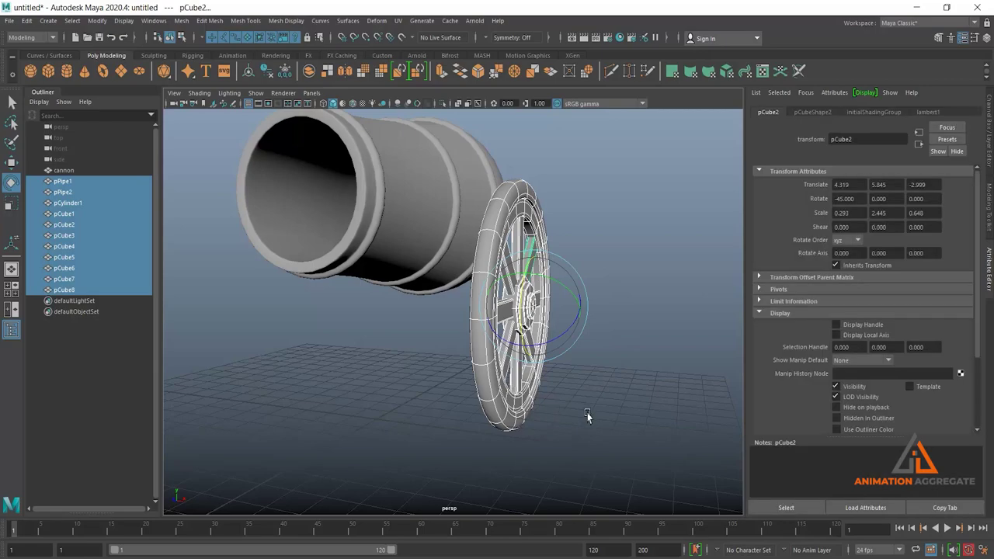
Select the rims, hub and spokes together and combine them with Mesh > Combine into pCube9.
mouse_move(588, 415)
alt+mouse_down()
mouse_move(532, 416)
mouse_move(505, 439)
mouse_move(600, 417)
mouse_move(573, 415)
mouse_move(566, 429)
mouse_move(585, 418)
mouse_move(431, 302)
alt+mouse_up()
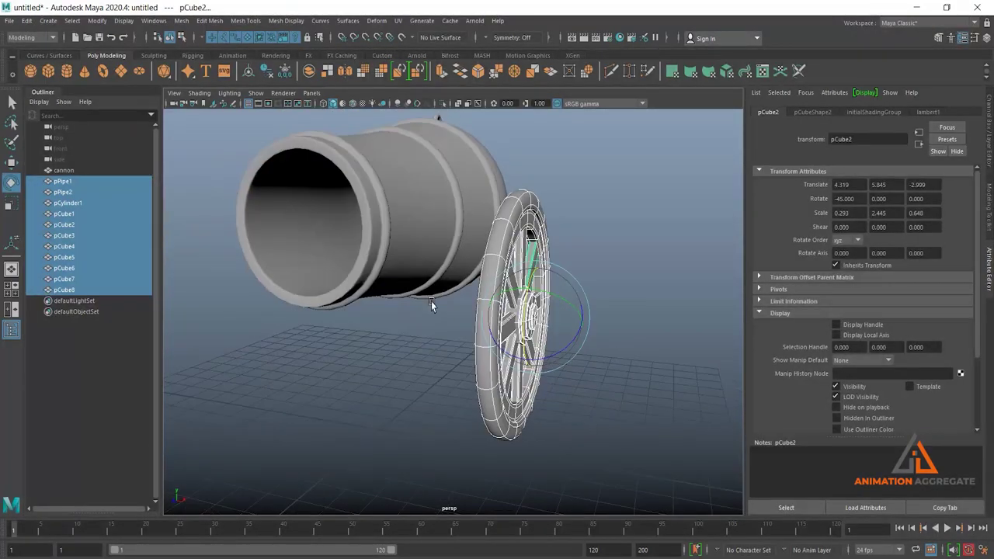
click(186, 25)
click(207, 63)
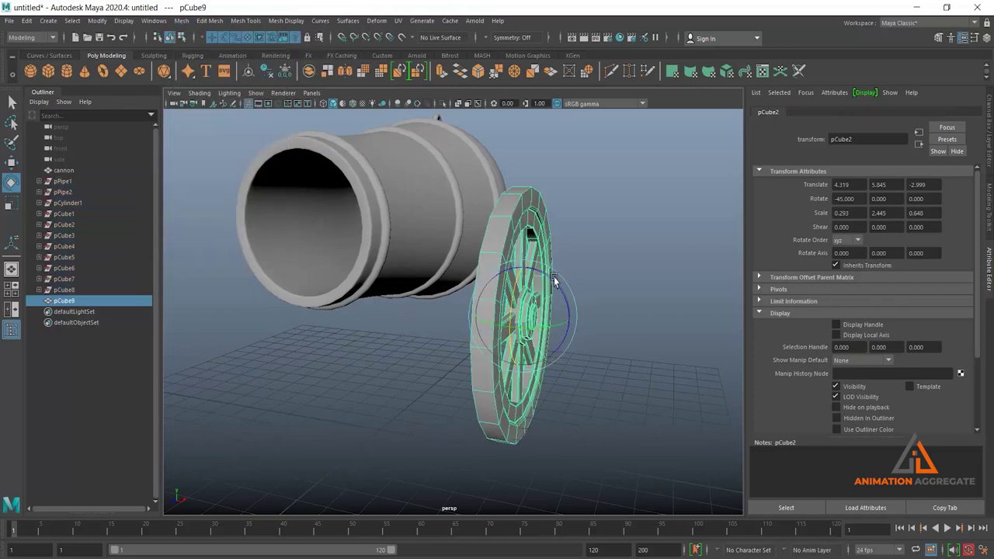
alt+drag(554, 281, 514, 278)
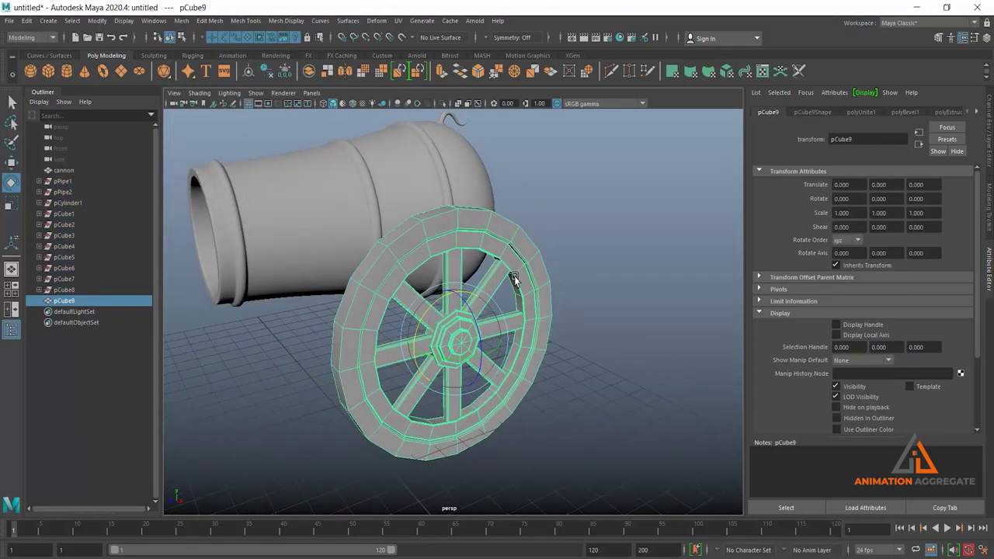
click(619, 224)
mouse_move(452, 209)
alt+mouse_down()
mouse_move(502, 253)
mouse_move(514, 250)
mouse_move(533, 207)
mouse_move(543, 240)
mouse_move(535, 247)
mouse_move(569, 269)
alt+mouse_up()
Select the combined wheel pCube9, turn to face the cannon, and open Mirror options.
key(w)
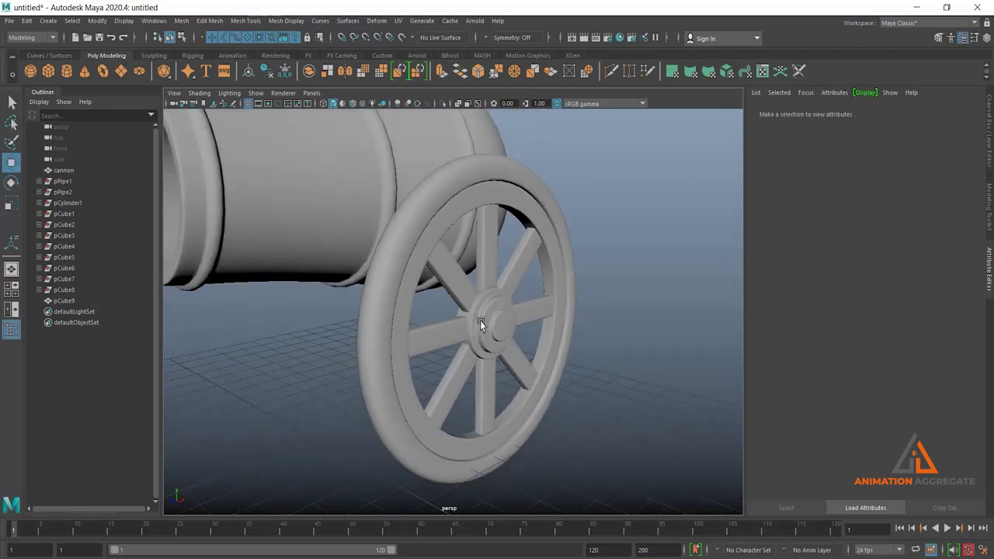
click(480, 320)
scroll(611, 372, down, 5)
alt+drag(611, 372, 544, 295)
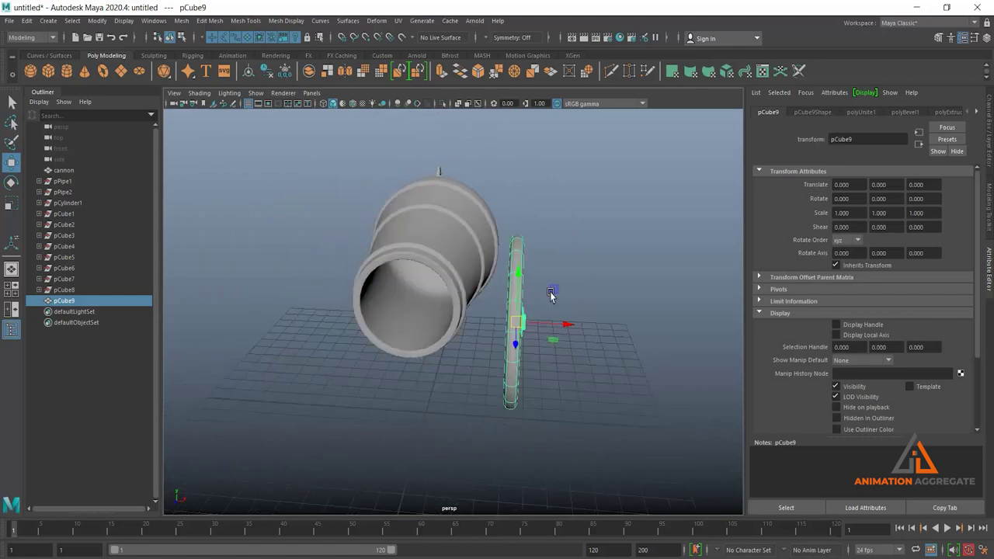
mouse_move(422, 308)
alt+mouse_down()
mouse_move(428, 291)
mouse_move(419, 286)
alt+mouse_up()
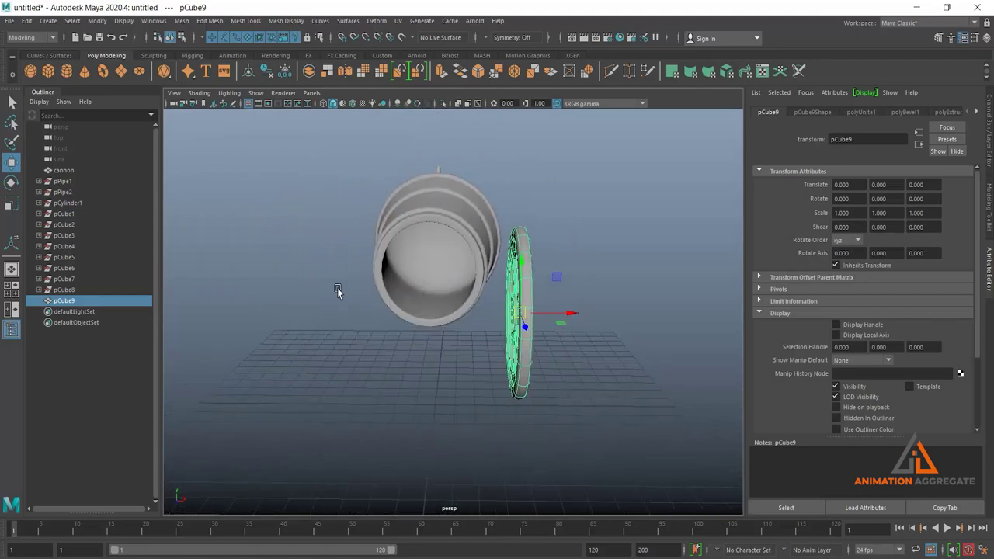
mouse_move(576, 172)
shift+right_down()
mouse_move(618, 311)
mouse_move(630, 299)
shift+right_up()
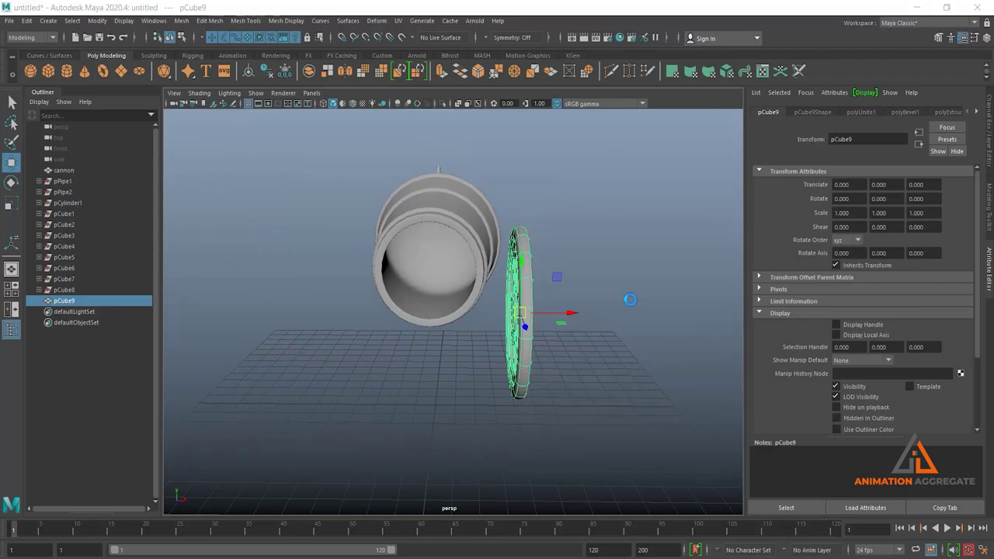
mouse_move(391, 248)
alt+mouse_down()
mouse_move(272, 247)
mouse_move(349, 285)
mouse_move(411, 342)
alt+mouse_up()
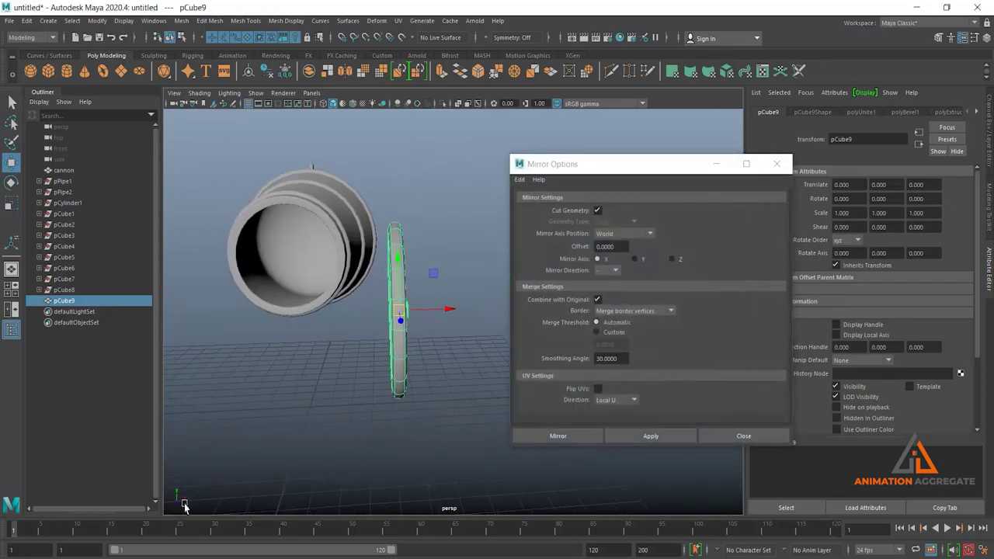
Set the mirror direction and mirror the wheel across X onto the cannon's other side.
alt+drag(337, 407, 337, 407)
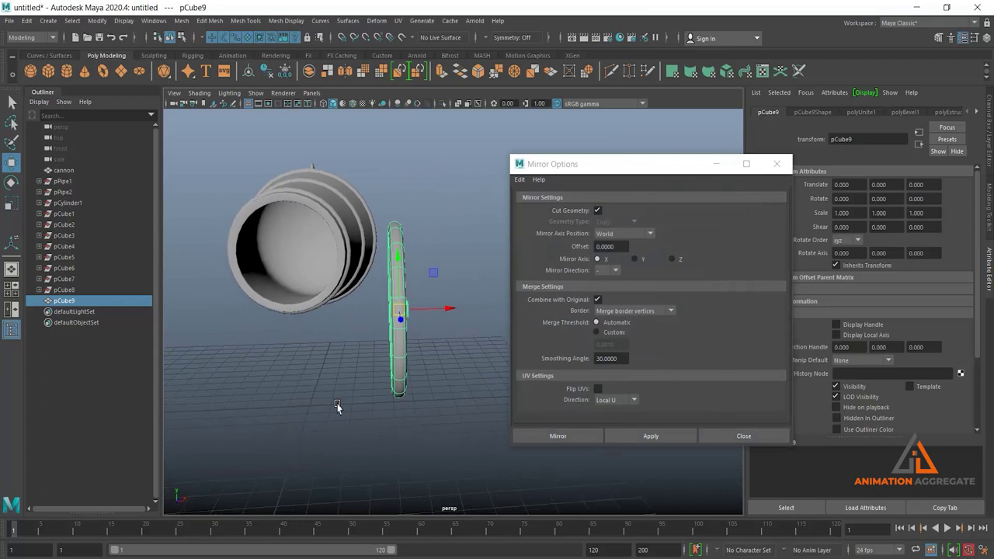
click(611, 272)
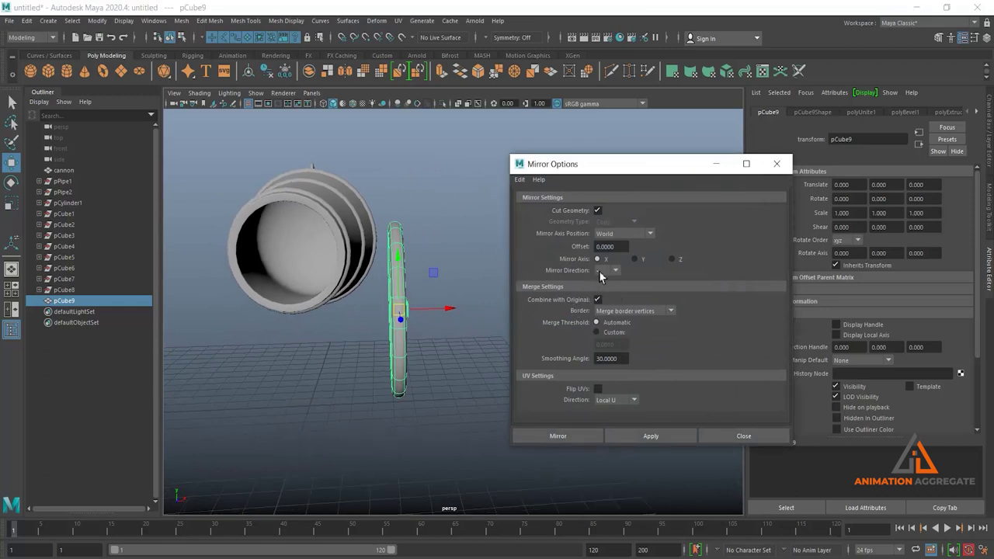
click(563, 439)
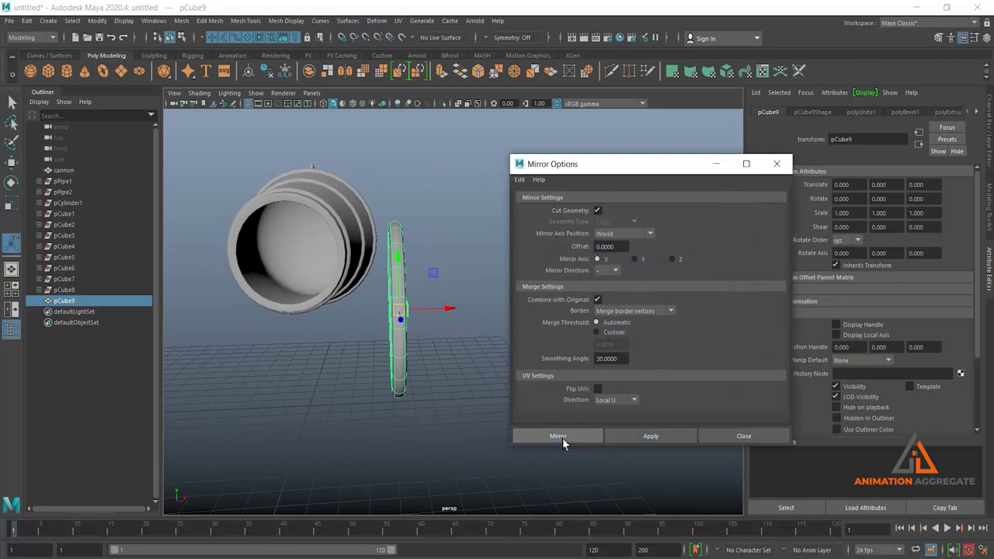
mouse_move(362, 344)
alt+mouse_down()
mouse_move(342, 263)
mouse_move(455, 361)
mouse_move(493, 272)
mouse_move(440, 262)
mouse_move(572, 240)
mouse_move(460, 234)
alt+mouse_up()
click(493, 272)
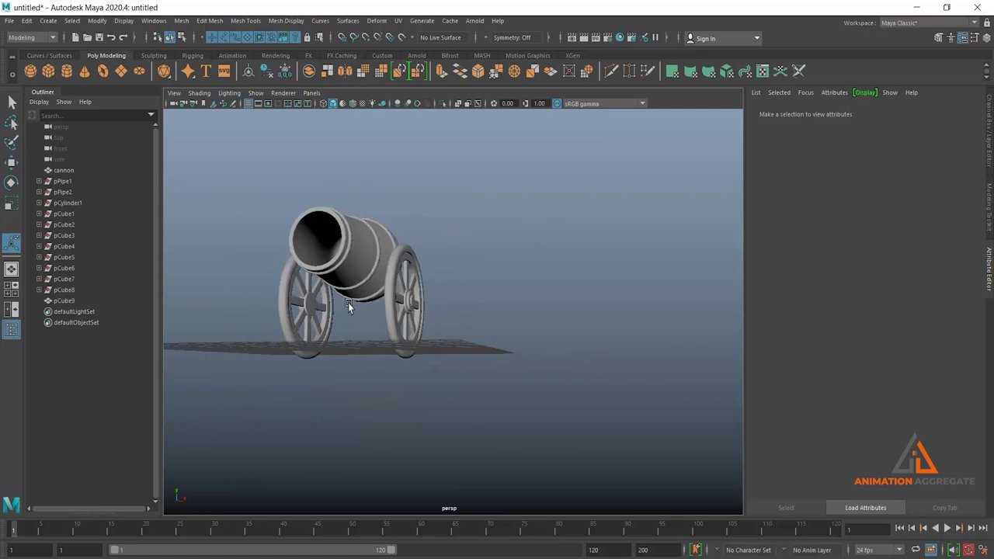
Undo the mirrored wheel, zoom into the hub, and switch to Face mode on a hub face.
right_drag(304, 325, 520, 313)
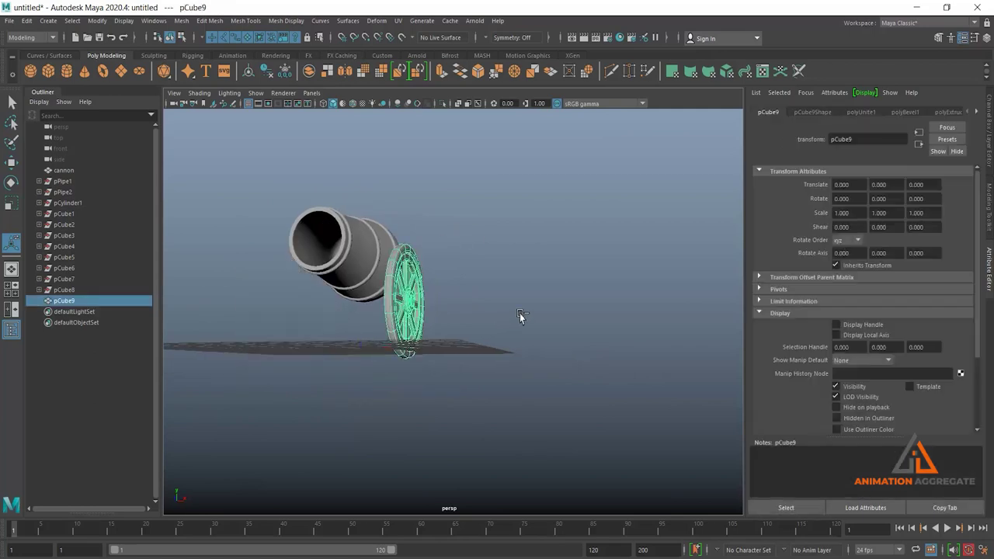
alt+drag(390, 301, 506, 244)
alt+right_drag(506, 244, 533, 385)
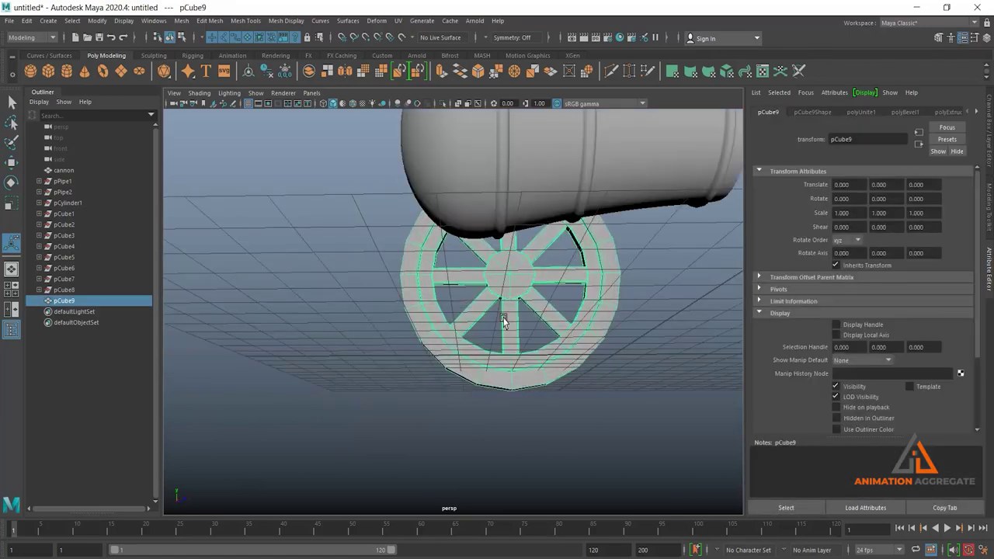
alt+drag(501, 314, 471, 290)
mouse_move(472, 290)
alt+right_down()
mouse_move(519, 404)
mouse_move(517, 206)
mouse_move(518, 230)
alt+right_up()
right_click(518, 200)
click(458, 166)
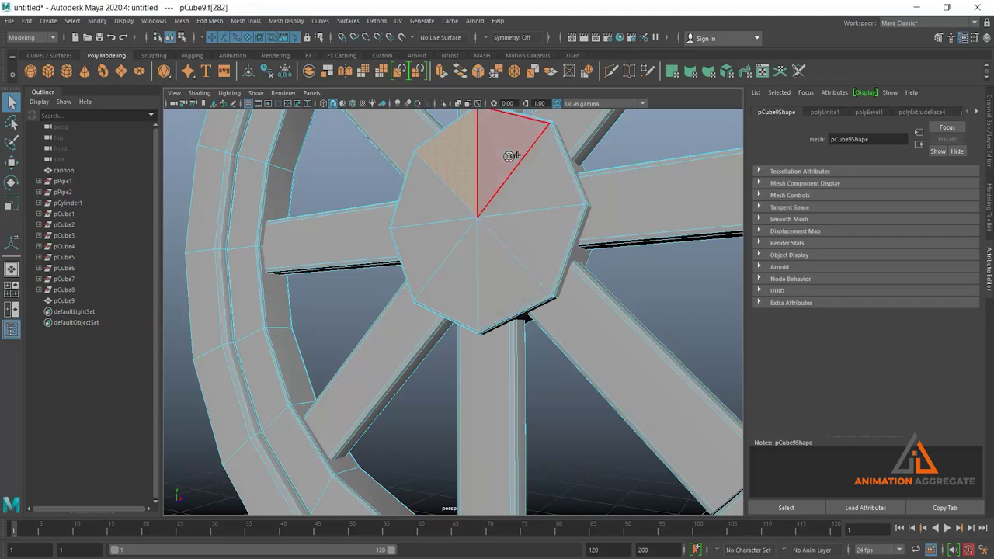
Extrude the hub faces and scale them down into a smaller inset octagon.
drag(530, 187, 440, 212)
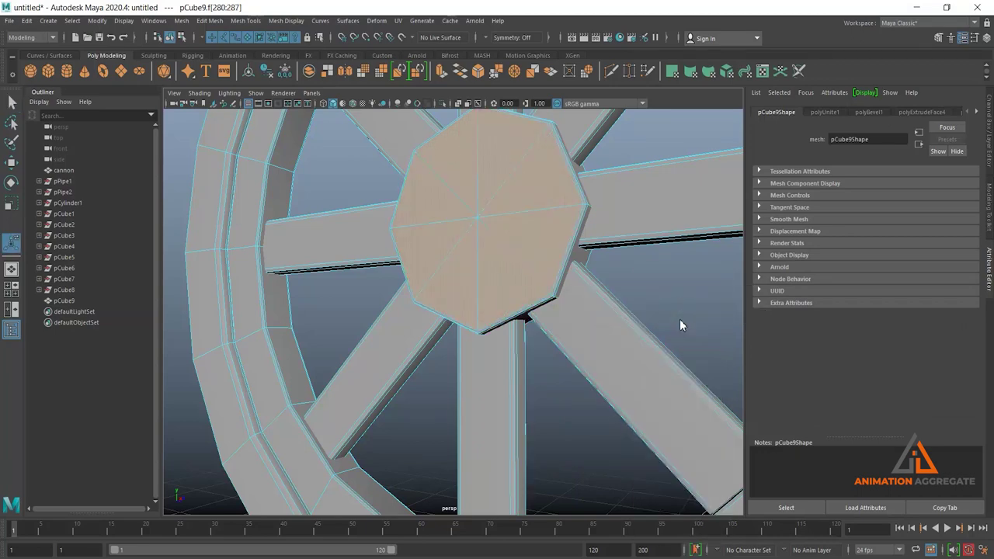
key(ctrl+e)
key(r)
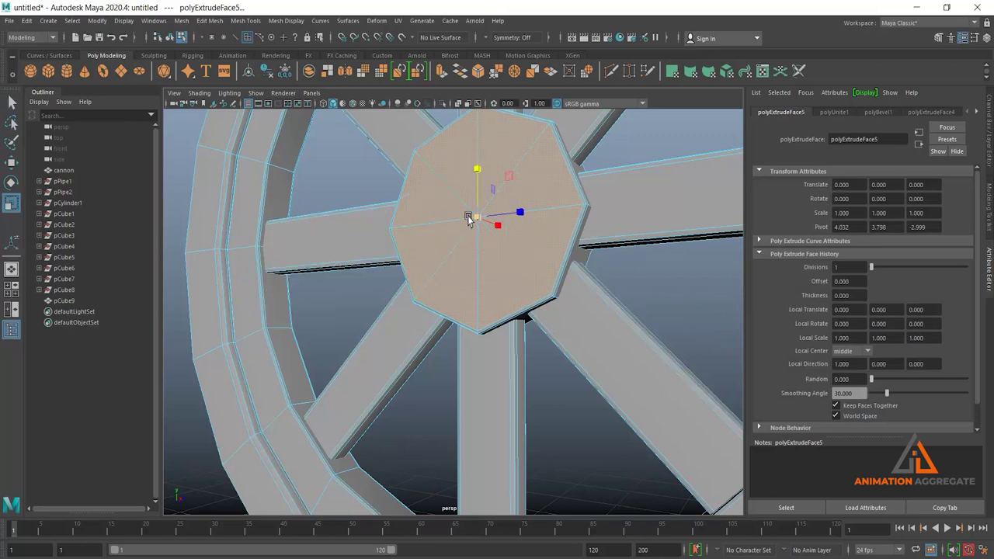
drag(468, 221, 428, 245)
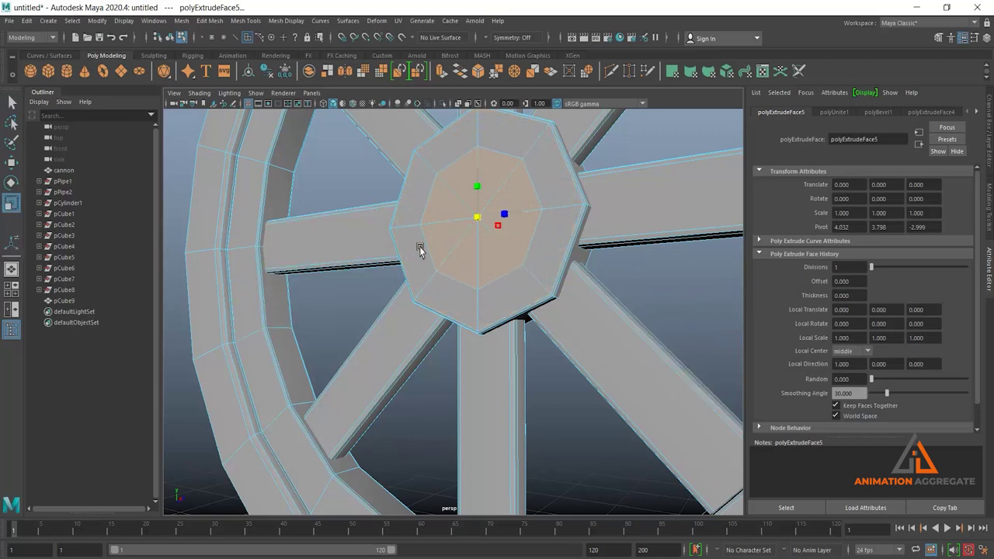
Extrude the inset hub faces a second time, scale them, and pick an inner octagon edge.
shift+right_drag(543, 194, 517, 259)
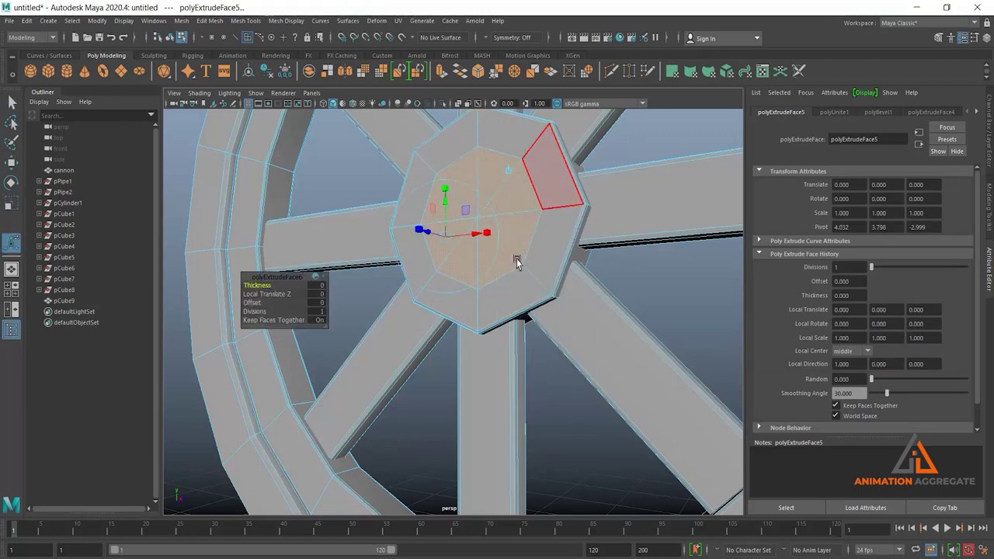
alt+drag(516, 259, 468, 290)
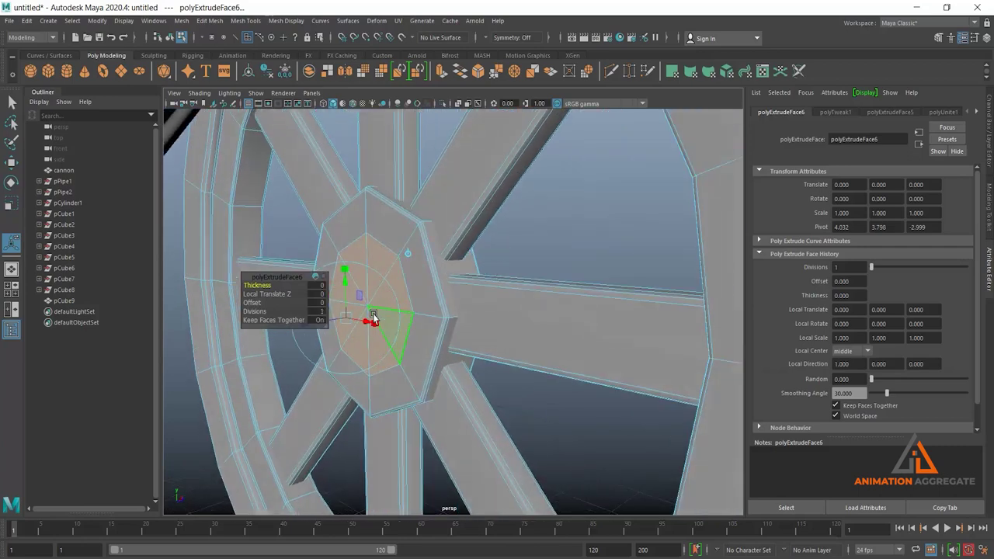
key(r)
mouse_move(378, 304)
mouse_down()
mouse_move(427, 296)
mouse_move(415, 251)
mouse_up()
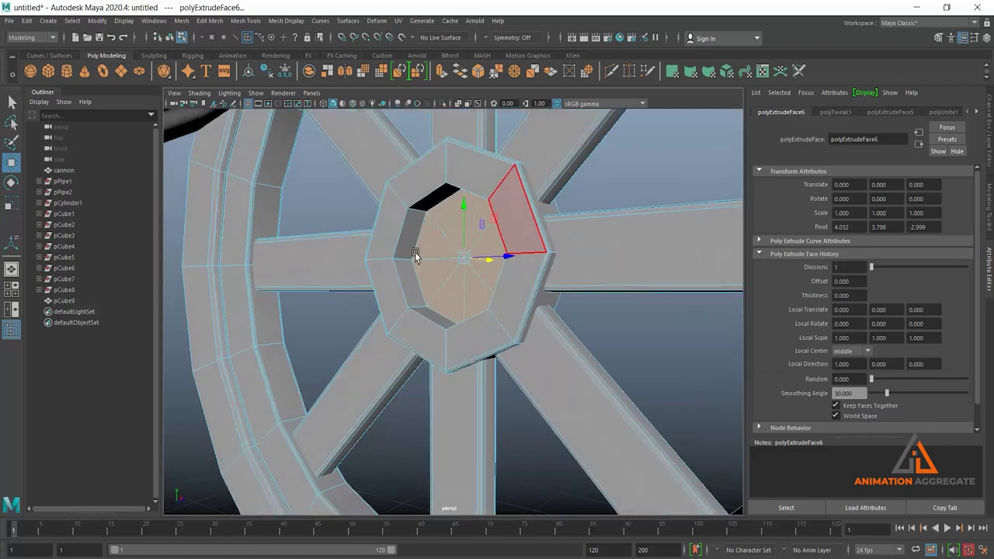
click(420, 196)
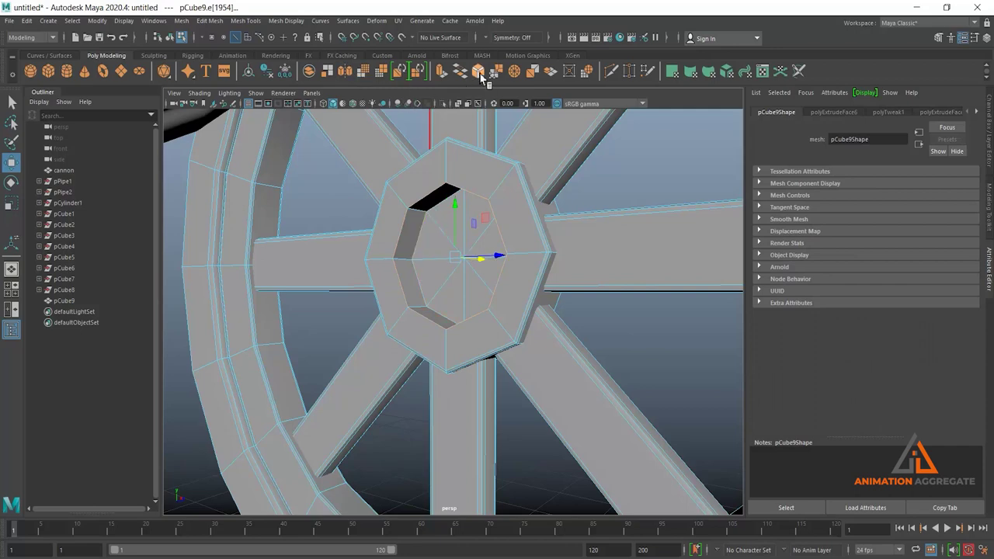
Bevel the hub recess edges at Fraction 0.28 and return to Object Mode.
key(ctrl+b)
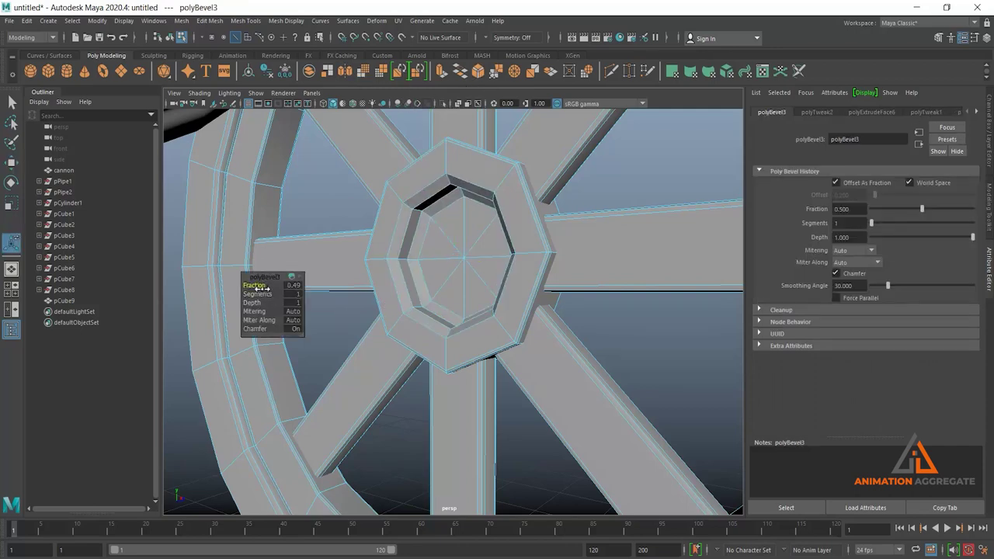
mouse_move(262, 285)
mouse_down()
mouse_move(251, 301)
mouse_move(263, 292)
mouse_up()
right_drag(453, 209, 522, 167)
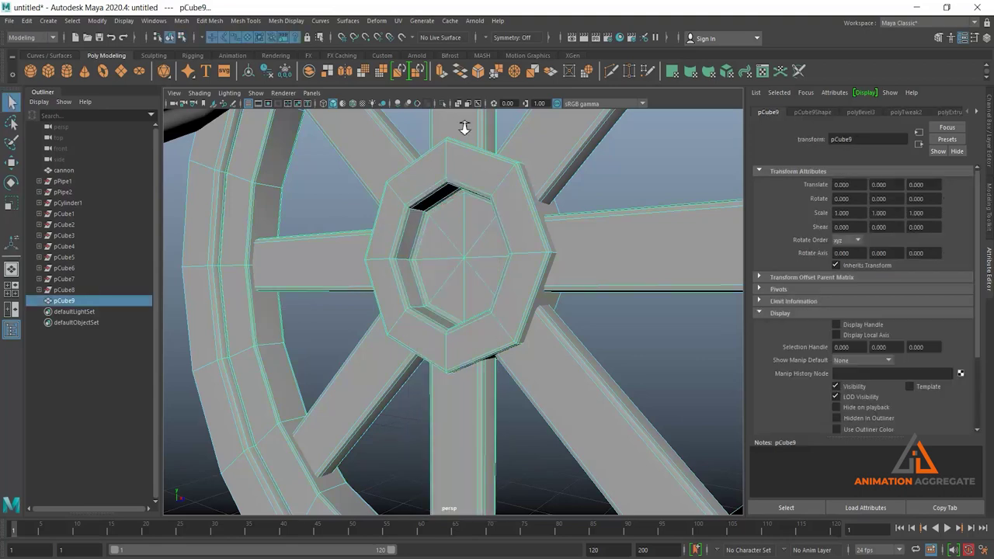
scroll(634, 340, down, 5)
Select the wheel, preview it smoothed, and mirror it to the cannon's other side.
click(620, 326)
mouse_move(620, 327)
alt+mouse_down()
mouse_move(554, 329)
mouse_move(542, 310)
alt+mouse_up()
click(522, 317)
key(3)
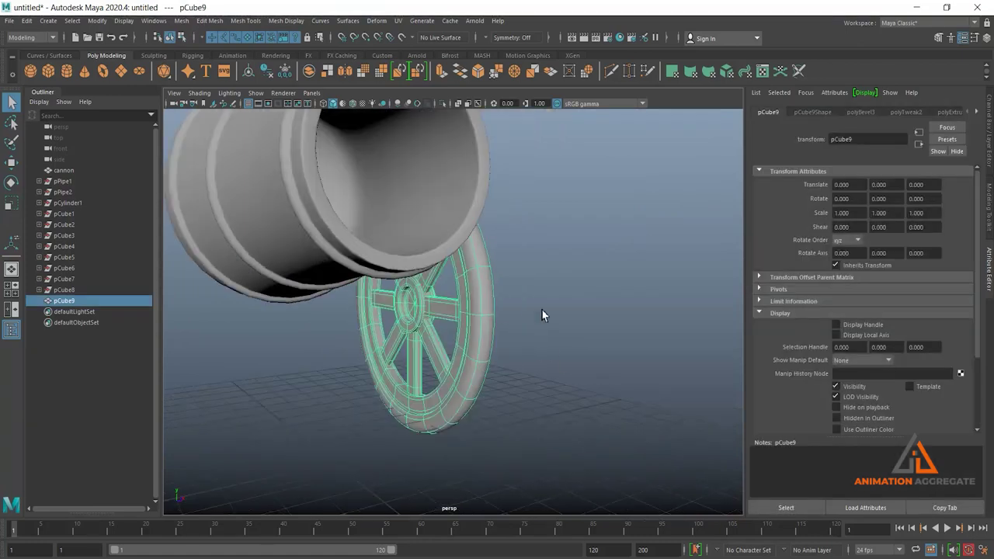
shift+right_click(567, 200)
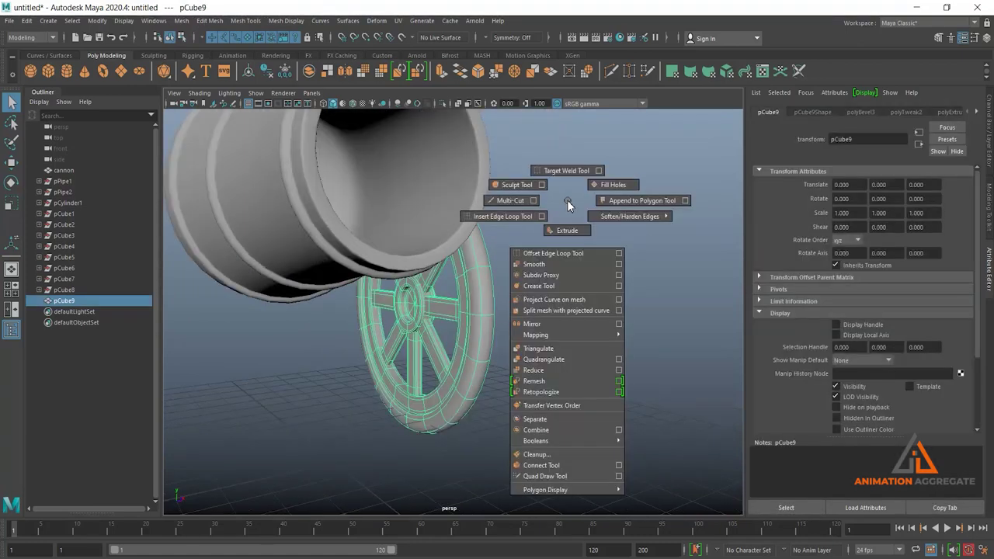
click(538, 320)
scroll(552, 357, down, 3)
scroll(463, 238, down, 3)
Deselect the wheel and create a Polygon Cylinder, radius 1 and height 2, at the origin.
click(549, 305)
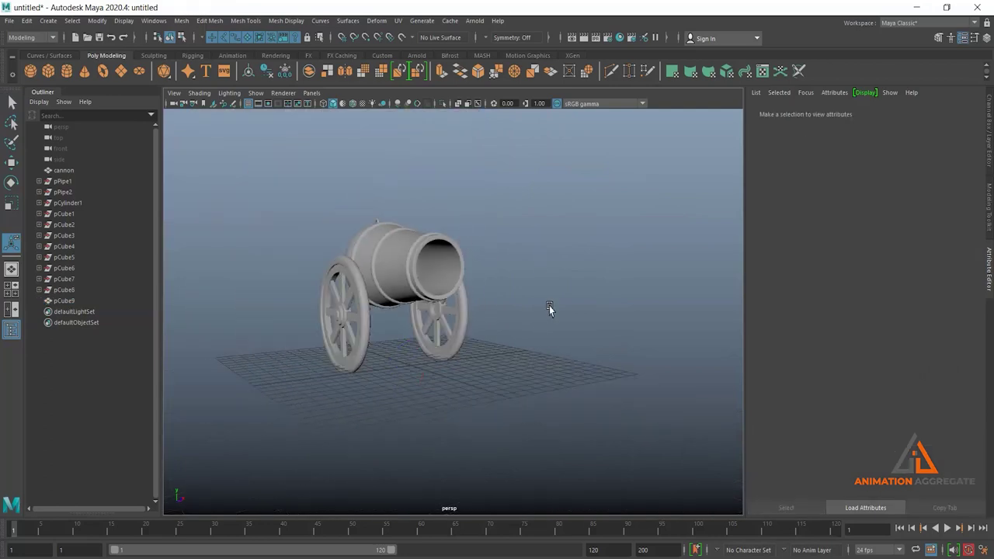
mouse_move(549, 305)
alt+mouse_down()
mouse_move(399, 202)
mouse_move(438, 295)
mouse_move(356, 300)
mouse_move(329, 233)
mouse_move(398, 295)
mouse_move(524, 274)
mouse_move(505, 313)
alt+mouse_up()
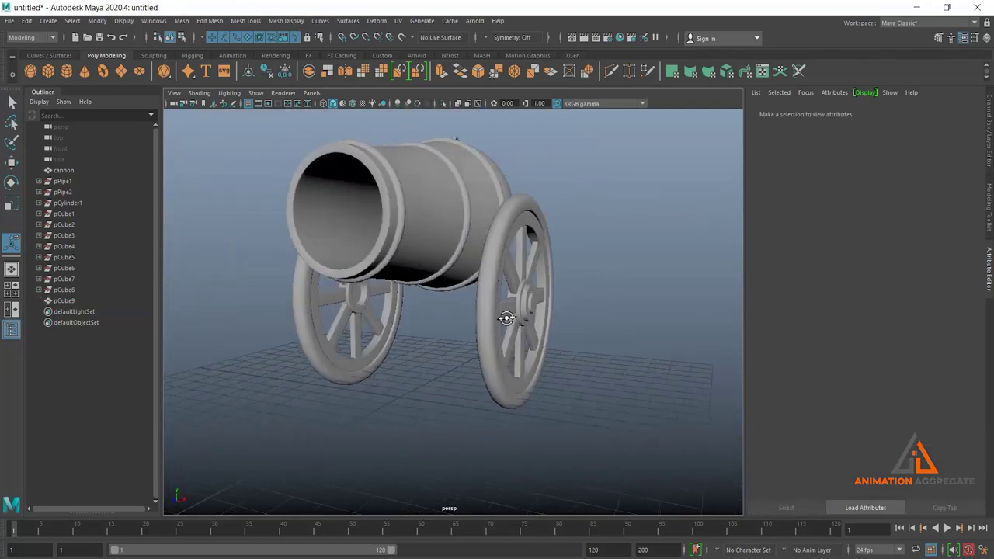
click(67, 70)
alt+drag(368, 251, 487, 322)
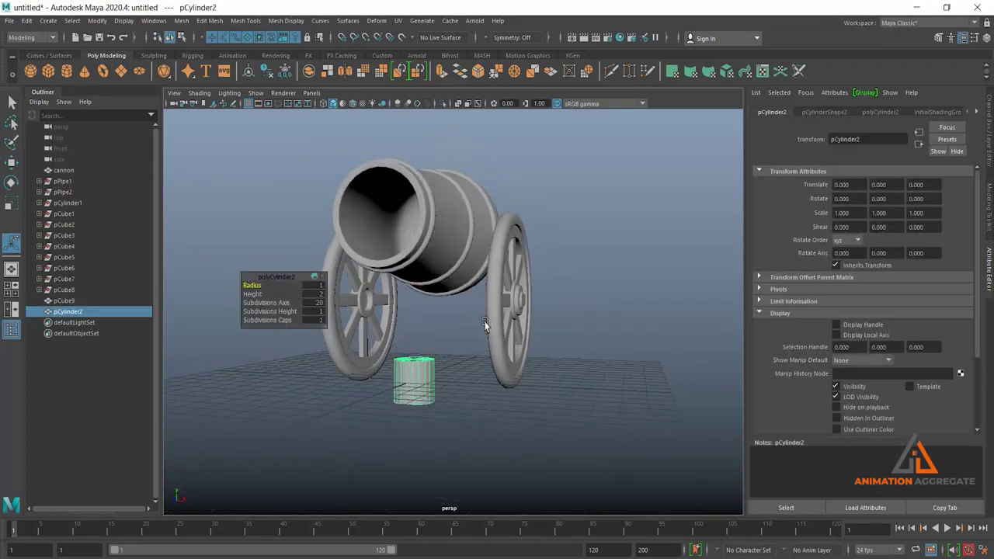
Rotate the cylinder -90 on Z to lie sideways, checking alignment with the wheels in front view.
key(e)
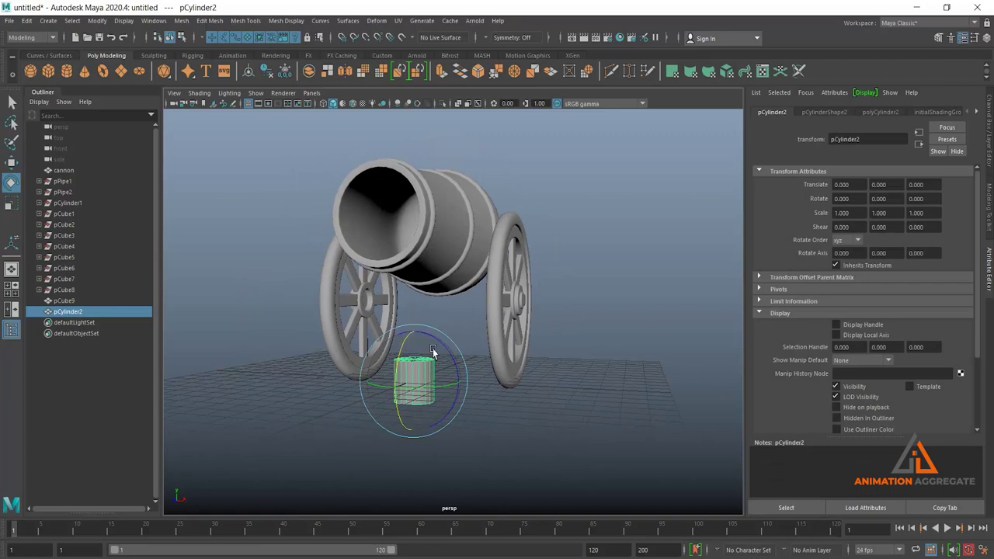
drag(437, 339, 460, 403)
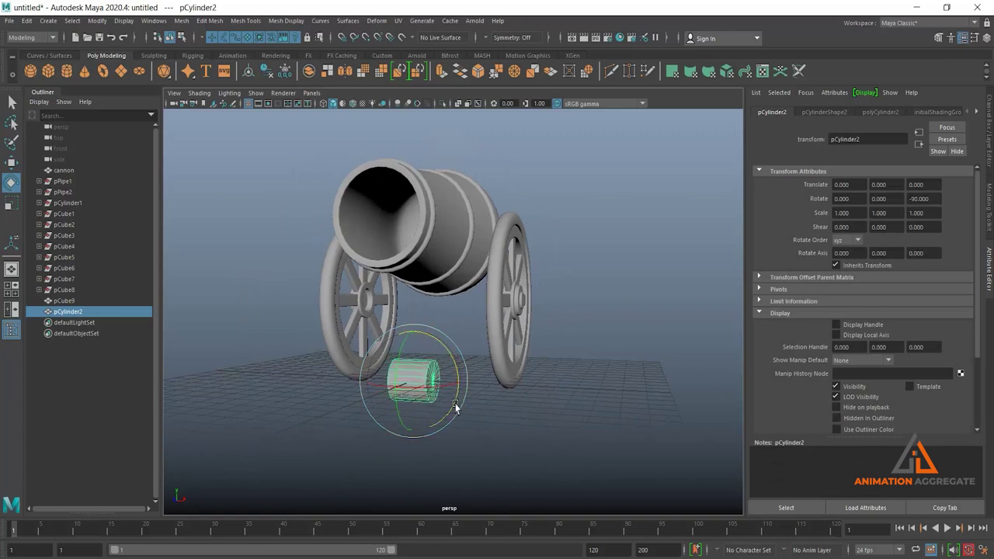
key(space)
key(space)
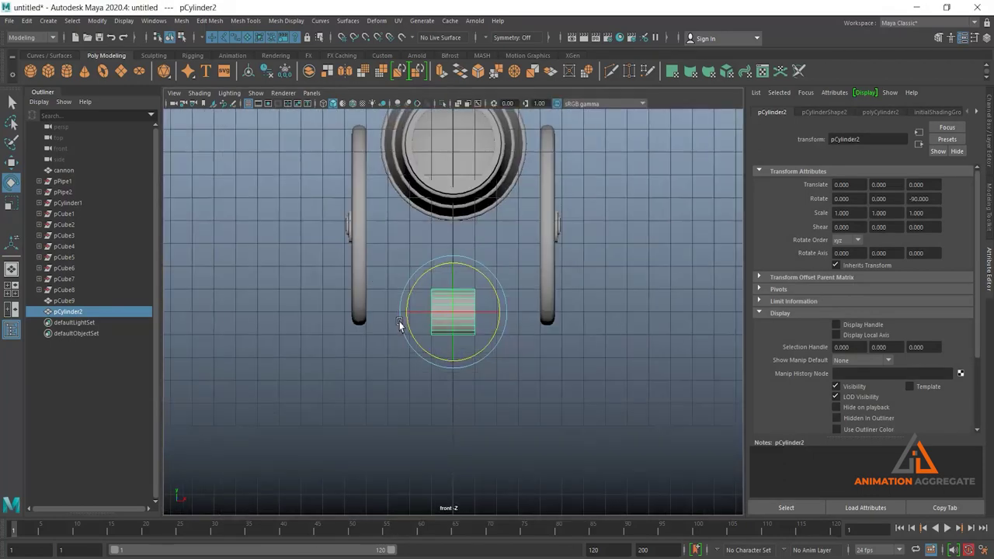
key(w)
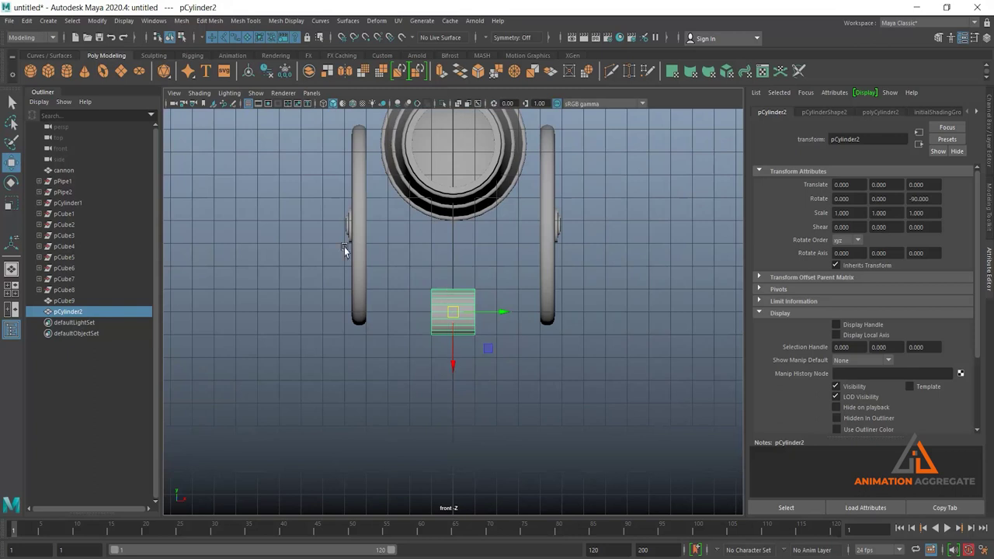
click(554, 240)
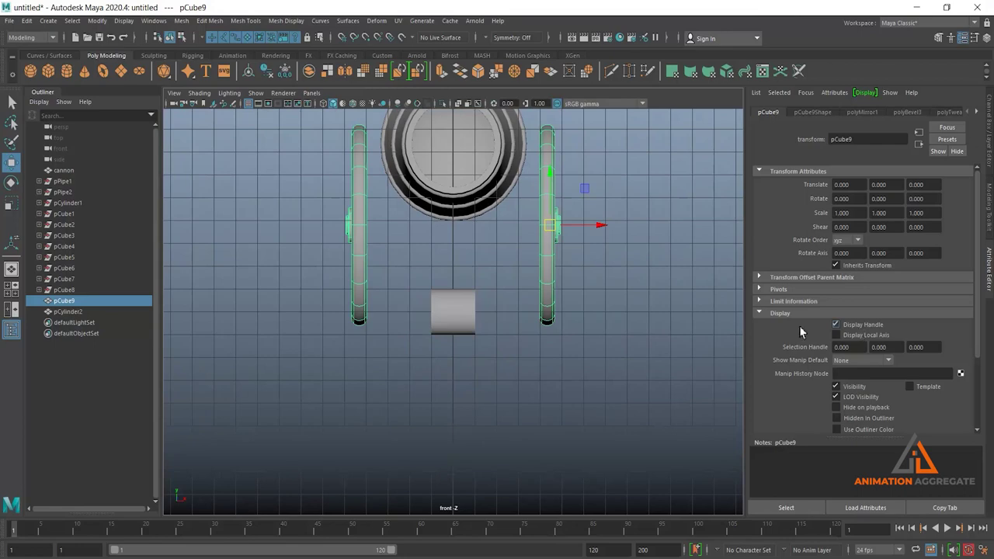
click(672, 204)
key(space)
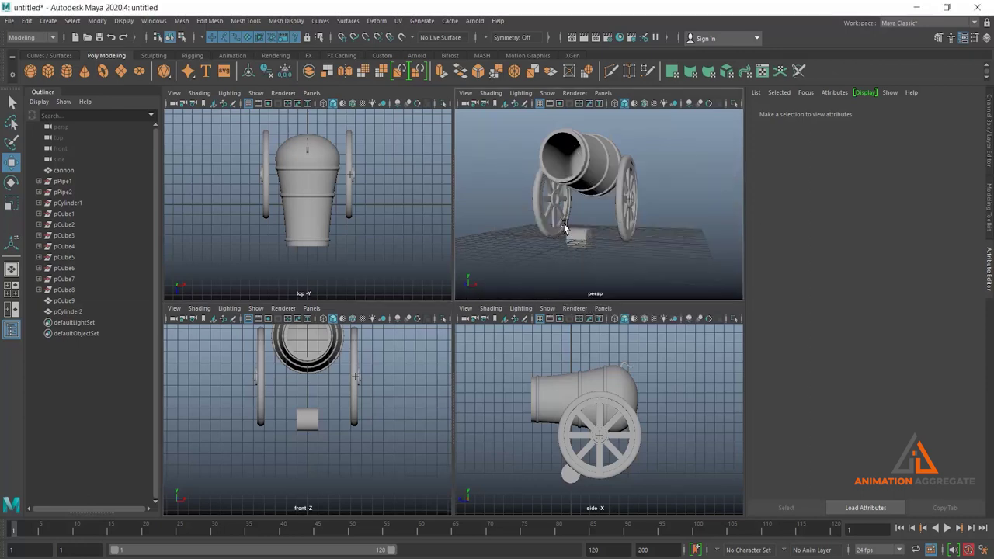
Point-snap pCylinder2 upward in the front view to Translate Y 3.798, level with the wheel hubs.
key(space)
scroll(583, 335, up, 3)
scroll(567, 342, up, 3)
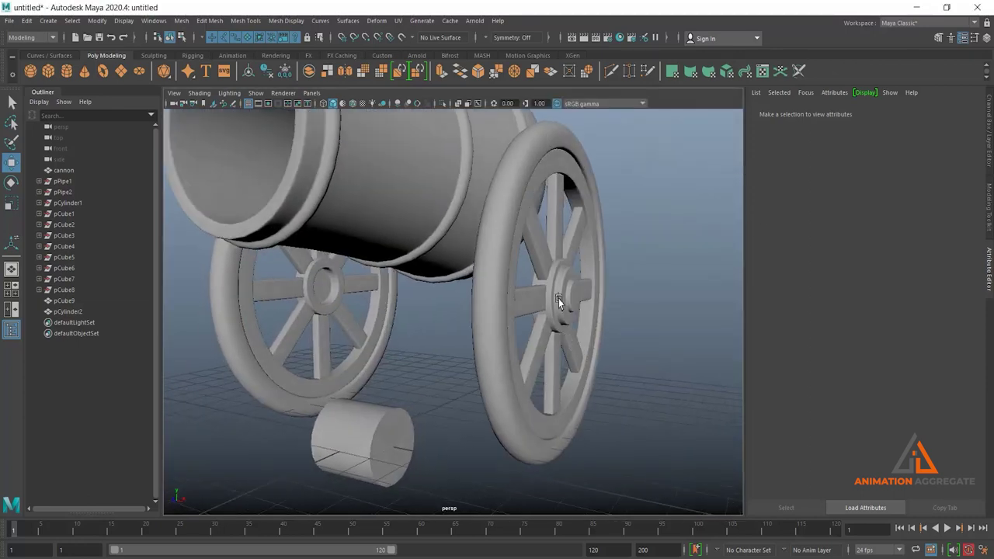
key(space)
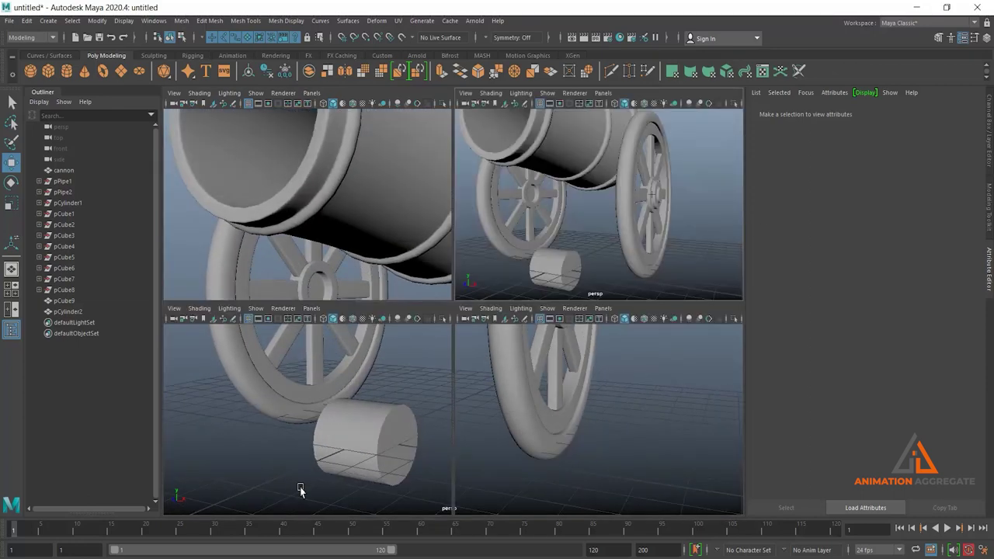
key(space)
scroll(461, 288, up, 2)
click(462, 288)
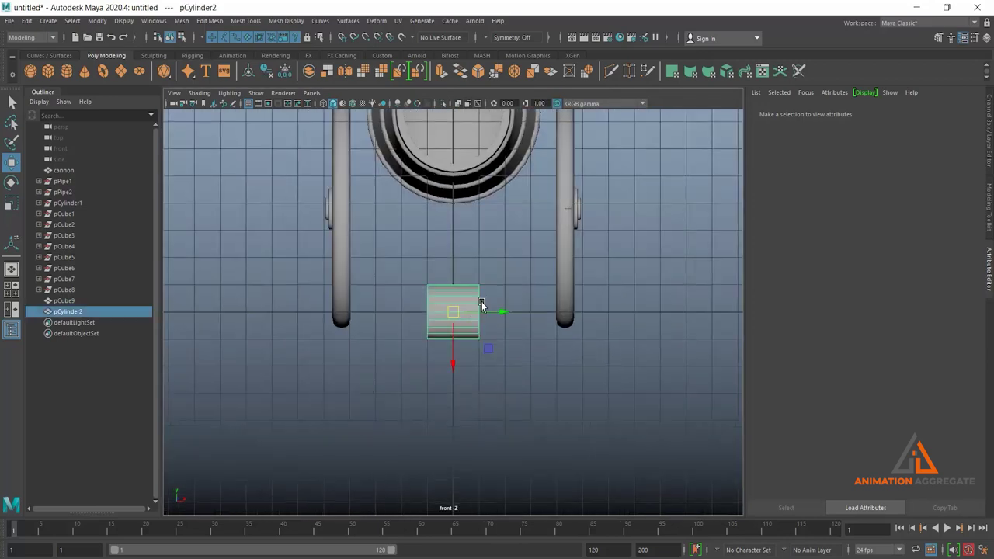
alt+middle_drag(482, 306, 481, 362)
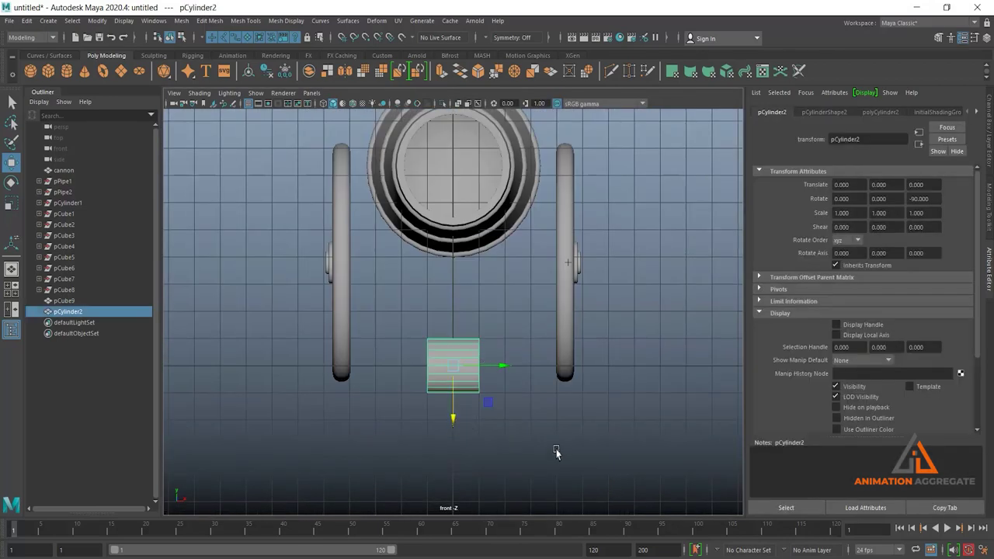
key(v)
middle_drag(568, 275, 569, 263)
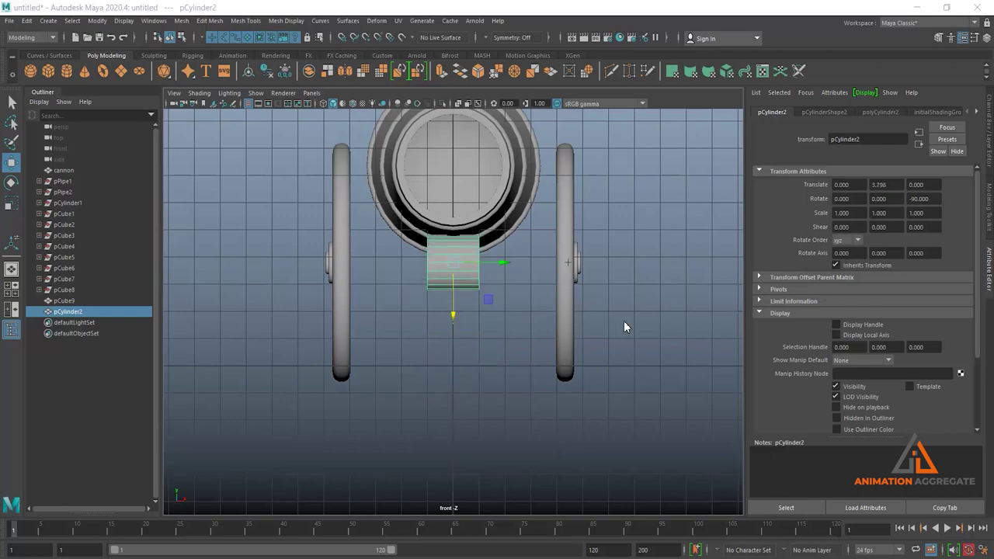
key(space)
key(space)
Slide the axle cylinder along Z to -2.755 so it reaches the wheel hub.
click(540, 355)
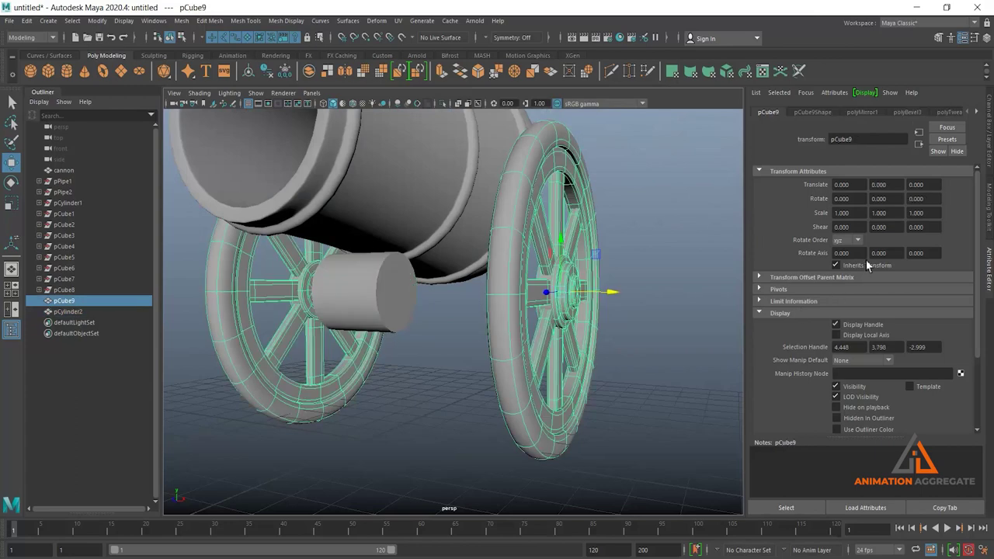
click(631, 265)
alt+drag(526, 295, 459, 311)
key(ctrl+z)
click(392, 323)
alt+drag(392, 326, 317, 347)
click(668, 328)
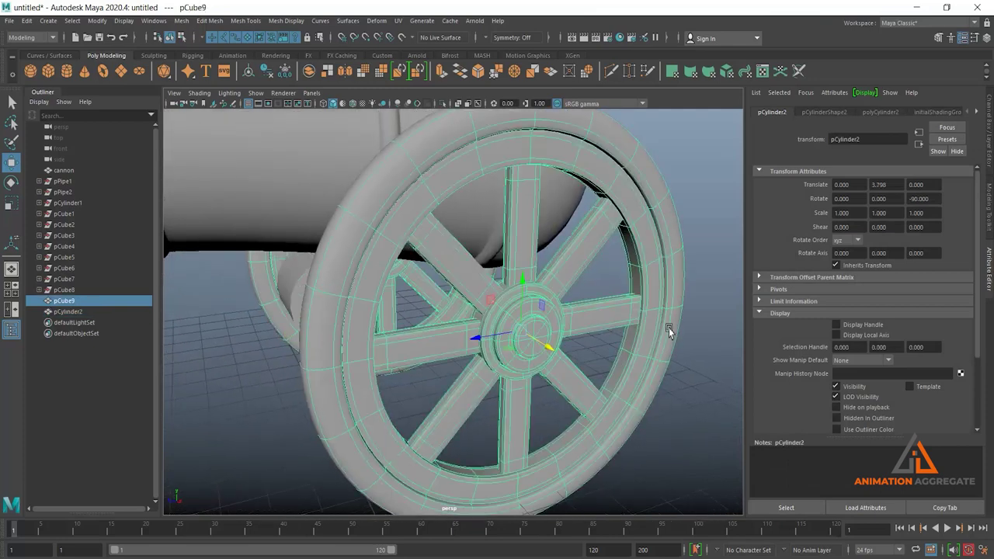
click(877, 325)
click(282, 289)
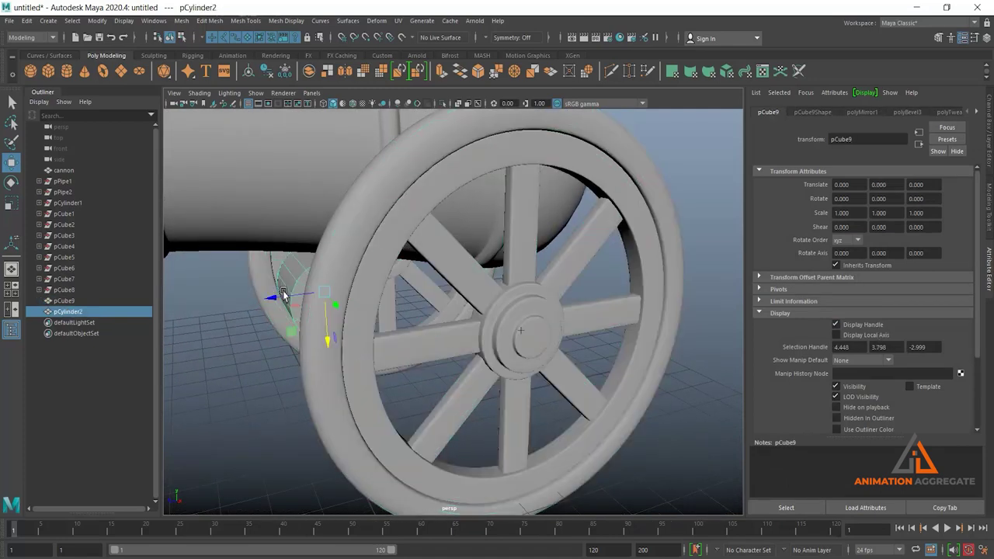
click(280, 300)
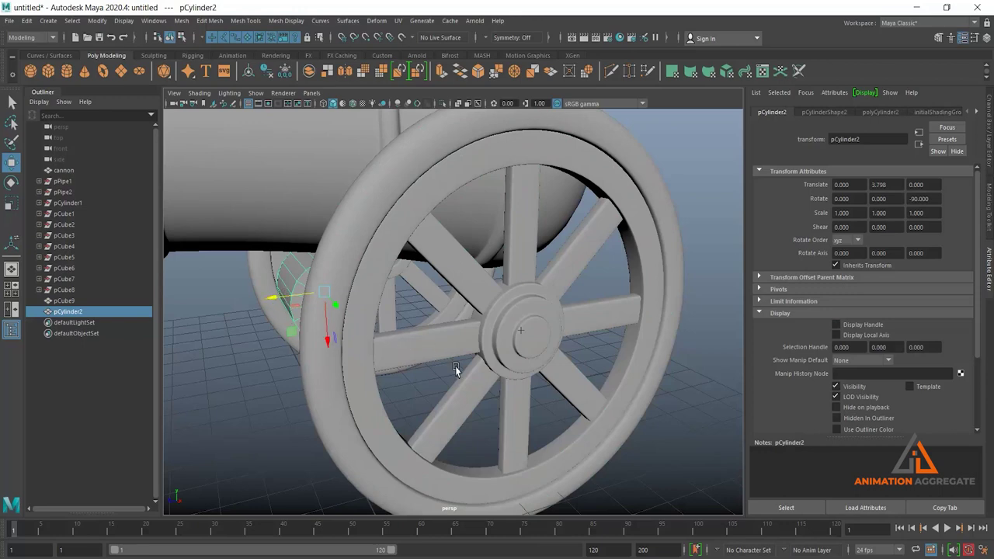
middle_drag(523, 336, 526, 333)
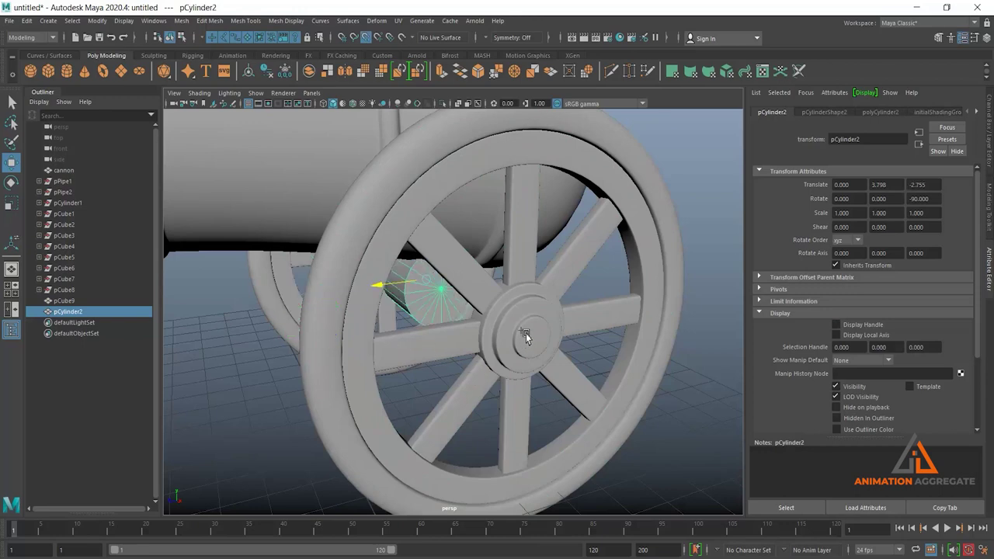
alt+drag(526, 334, 533, 432)
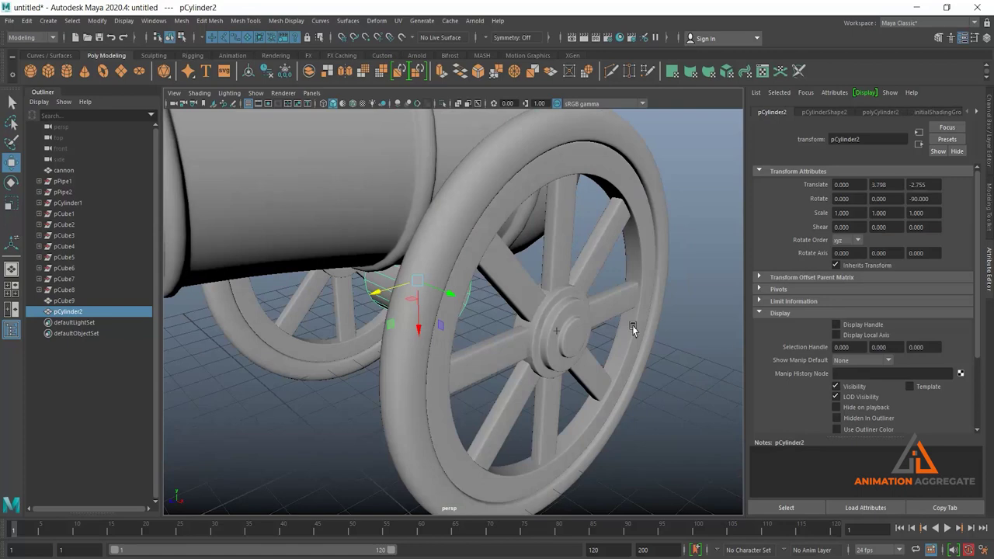
Scale the axle cylinder down uniformly to about 0.544.
click(642, 320)
alt+drag(688, 377, 524, 328)
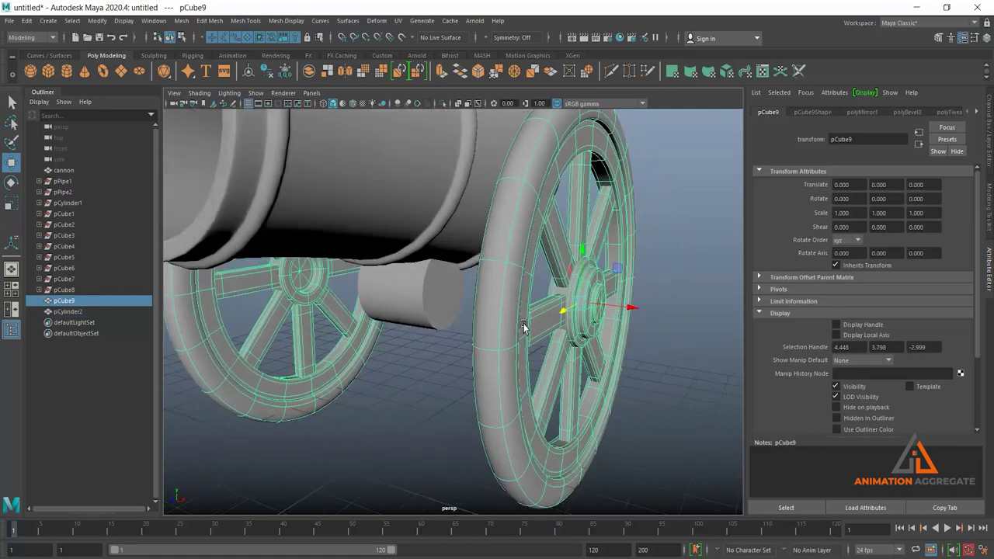
key(r)
click(392, 314)
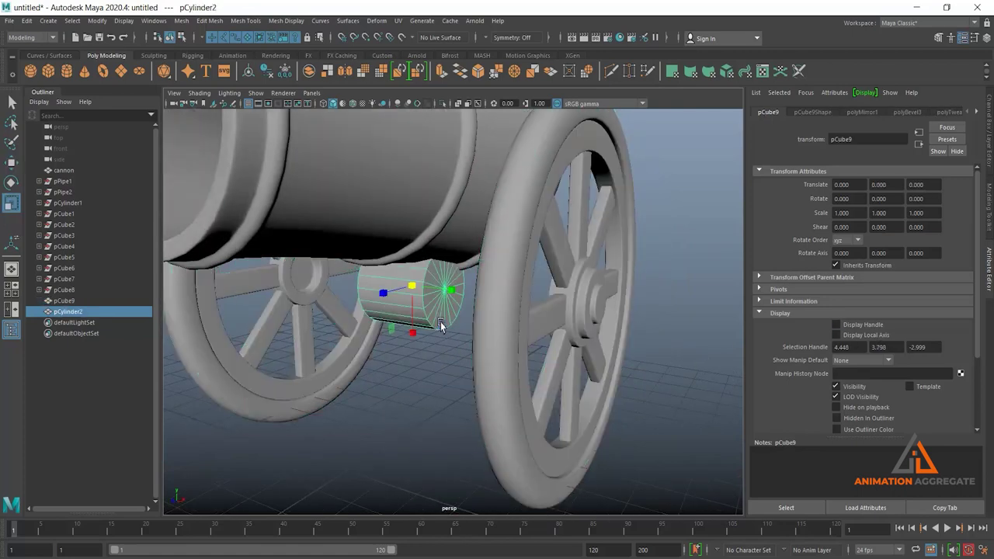
mouse_move(392, 315)
alt+mouse_down()
mouse_move(416, 291)
mouse_move(420, 307)
mouse_move(513, 310)
alt+mouse_up()
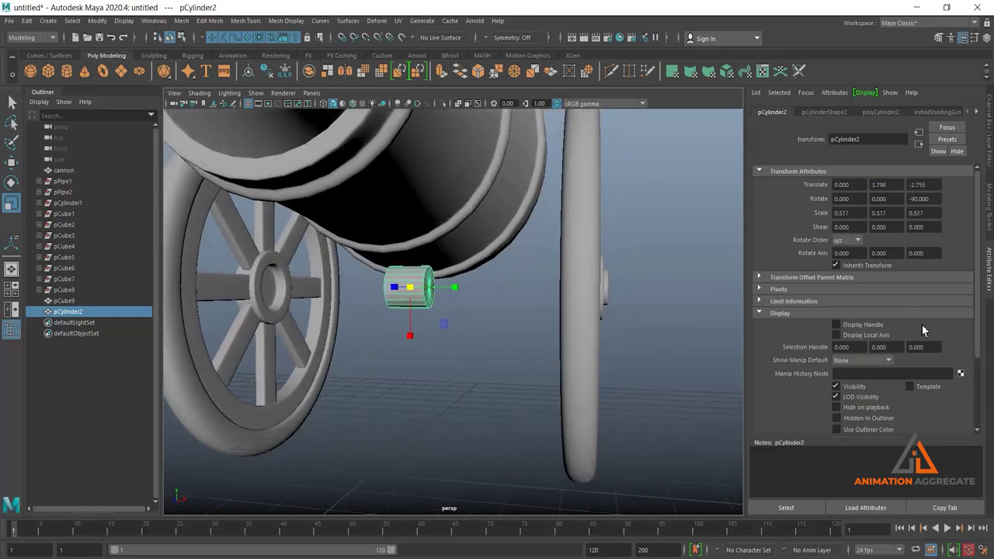
Set polyCylinder2 Subdivisions Axis to 8 and stretch the axle to Scale Y 4.477 between the wheels.
key(ctrl+a)
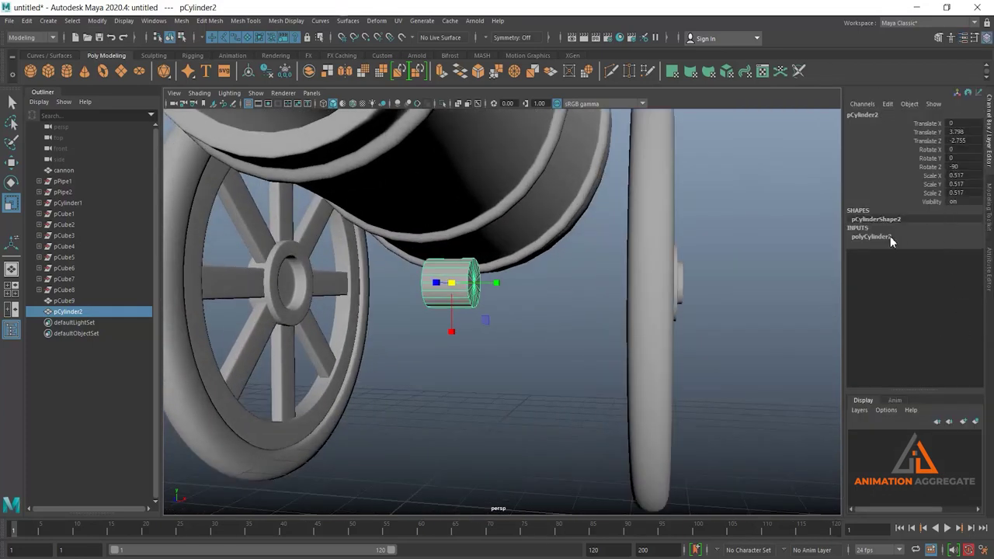
click(885, 237)
click(955, 263)
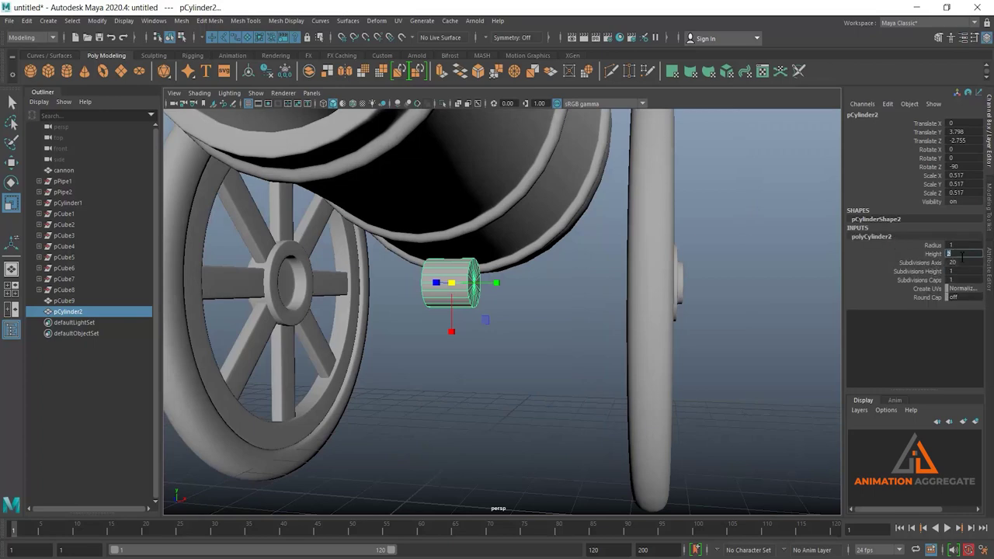
text(8)
key(Return)
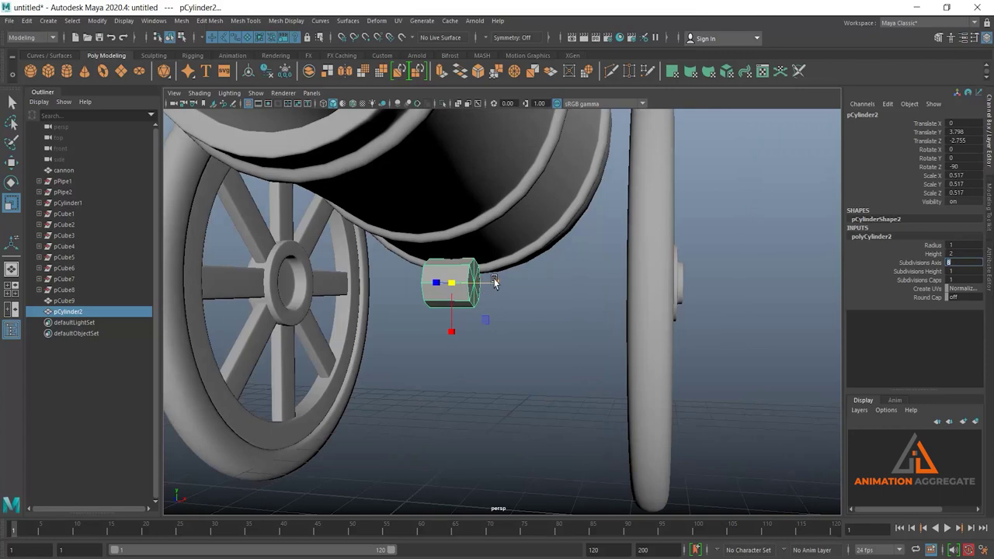
drag(499, 286, 832, 326)
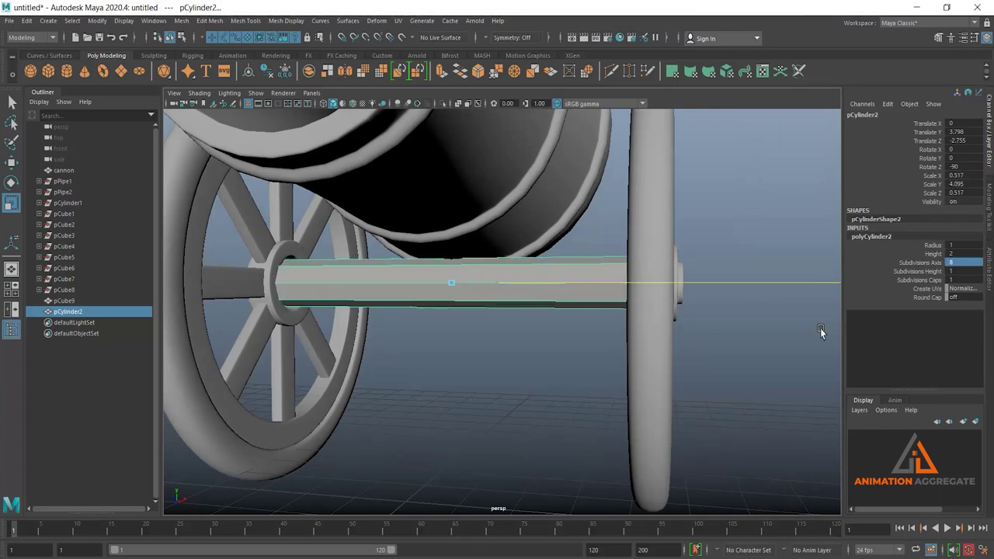
mouse_move(510, 296)
alt+mouse_down()
mouse_move(533, 295)
mouse_move(520, 305)
mouse_move(486, 288)
mouse_move(500, 293)
mouse_move(487, 307)
mouse_move(470, 281)
mouse_move(445, 291)
mouse_move(451, 299)
mouse_move(442, 277)
mouse_move(455, 281)
mouse_move(419, 143)
alt+mouse_up()
Isolate the axle and delete the end cap faces at both ends.
click(442, 104)
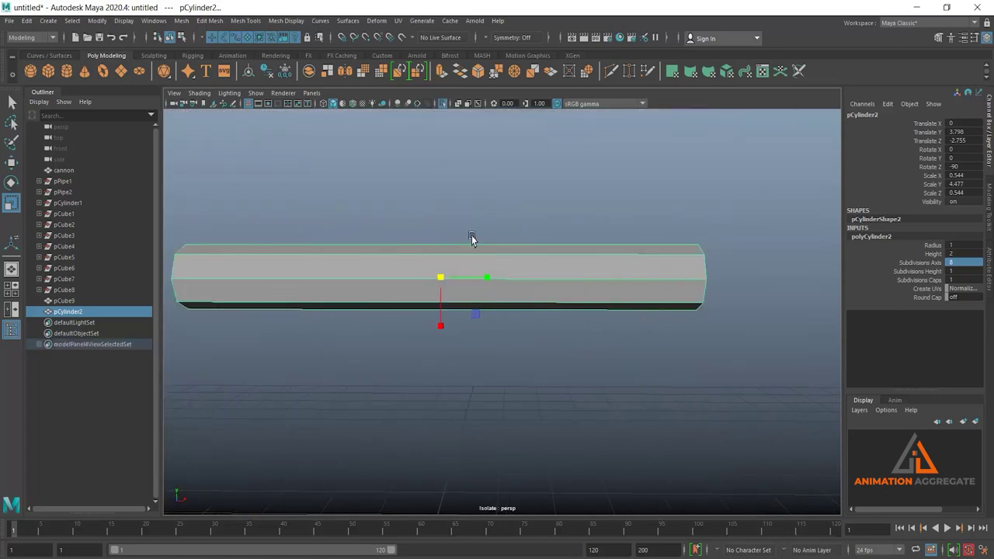
mouse_move(470, 237)
alt+mouse_down()
mouse_move(510, 237)
mouse_move(497, 241)
alt+mouse_up()
right_drag(313, 246, 314, 268)
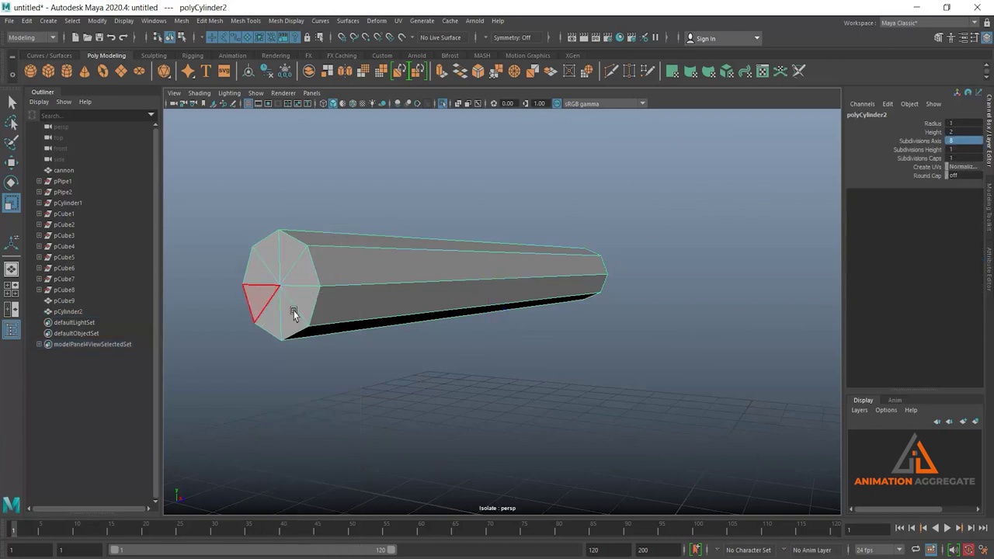
scroll(303, 303, up, 3)
scroll(311, 272, down, 3)
drag(229, 203, 304, 332)
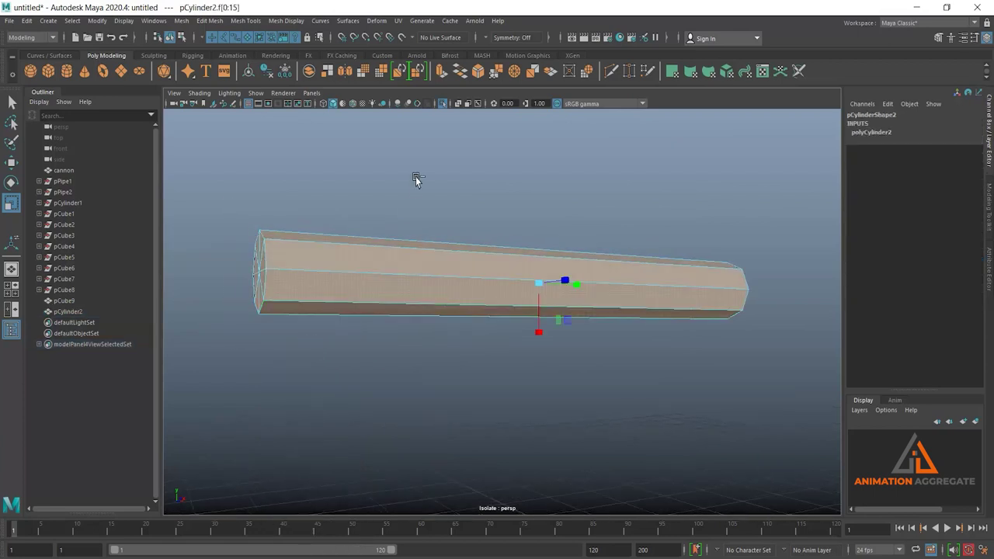
shift+drag(667, 191, 781, 411)
click(622, 194)
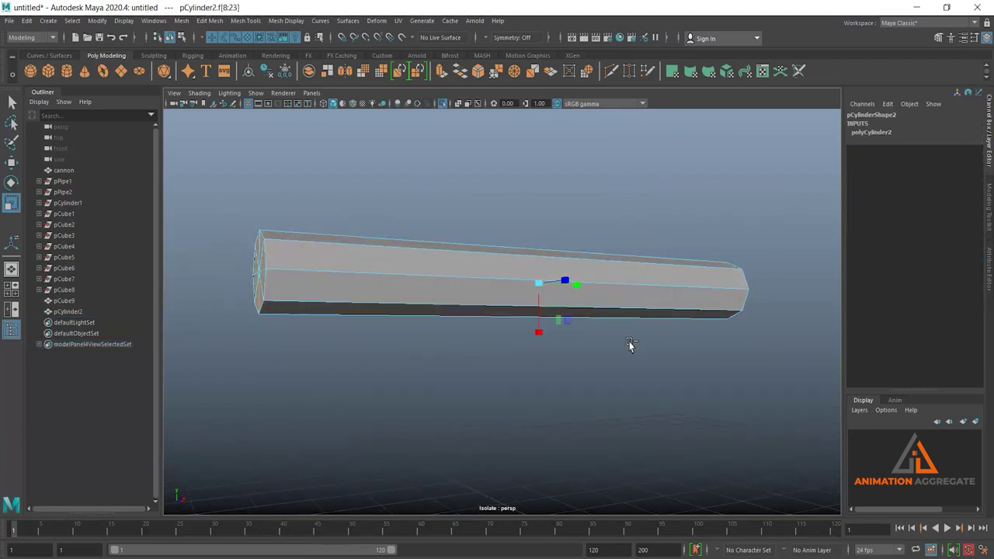
key(Delete)
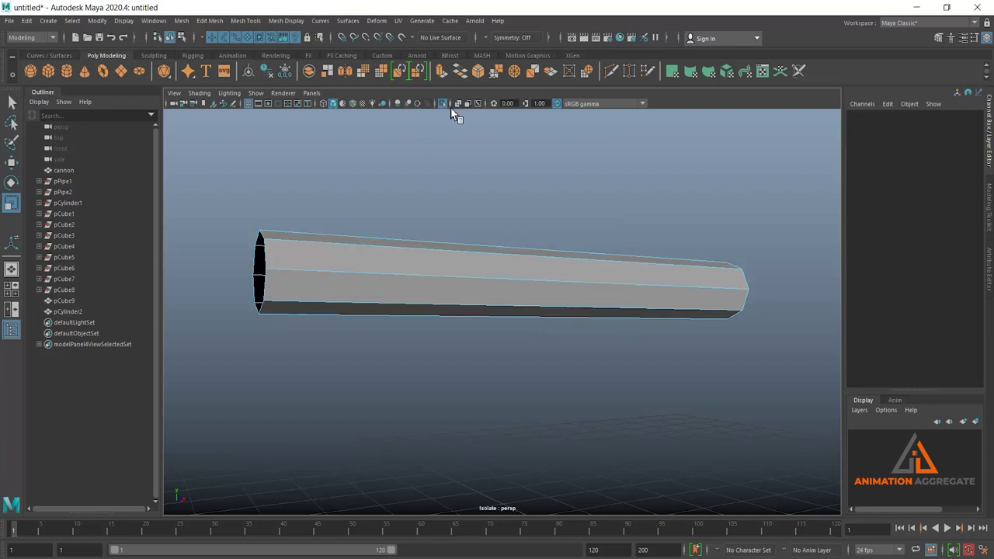
Exit isolation, preview the axle smoothed with 3, and frame it with F.
click(448, 107)
right_drag(455, 271, 477, 255)
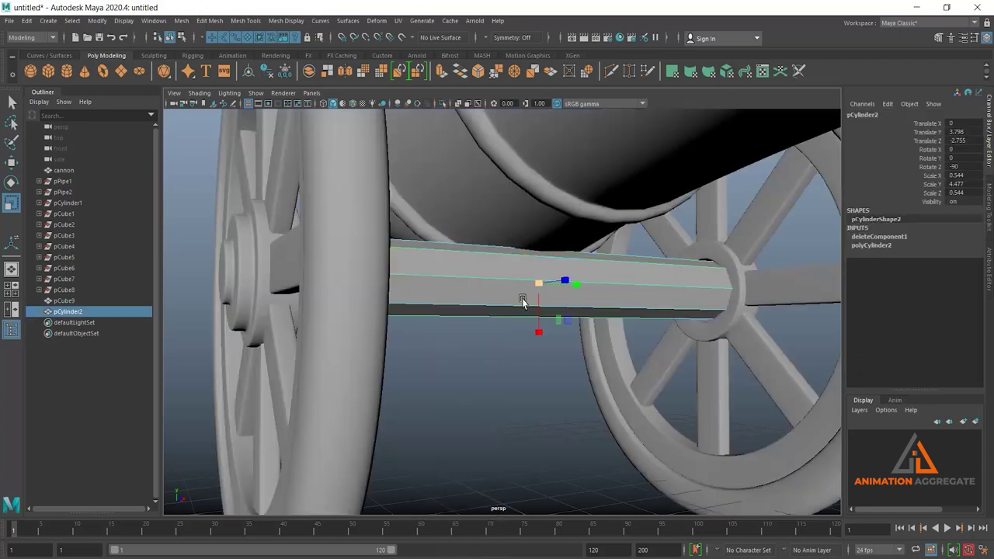
key(3)
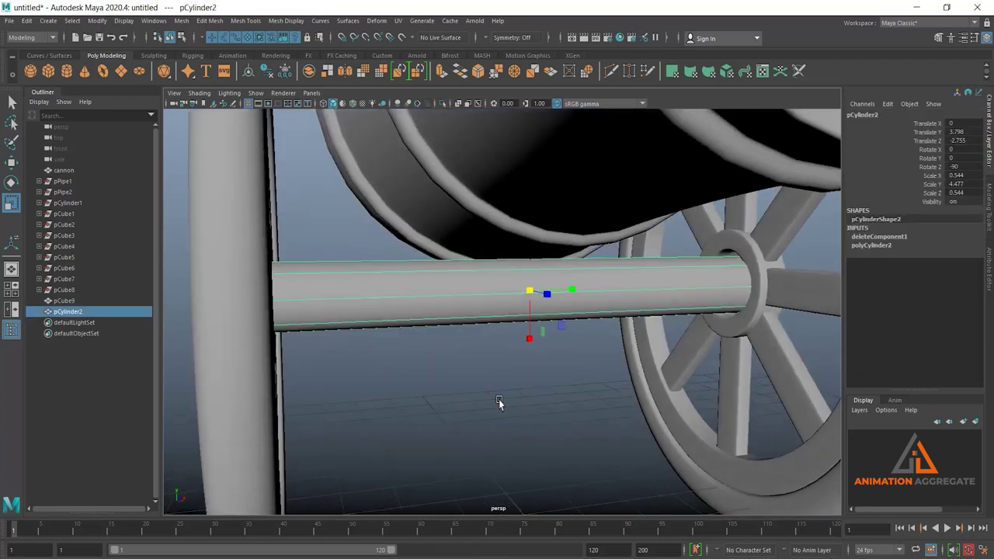
click(499, 403)
mouse_move(499, 404)
alt+mouse_down()
mouse_move(538, 334)
mouse_move(557, 324)
mouse_move(555, 262)
mouse_move(602, 310)
alt+mouse_up()
click(538, 334)
key(f)
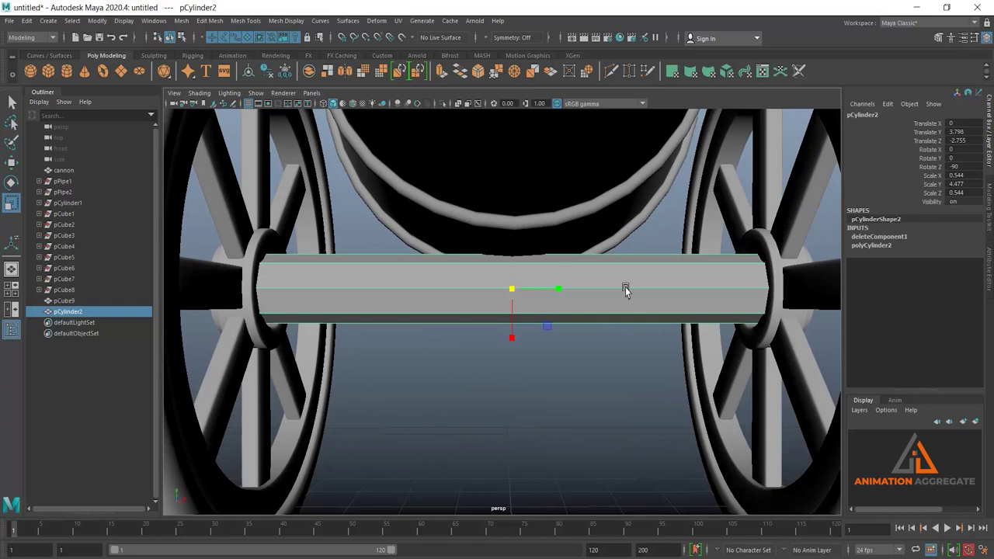
Insert two edge loops around the axle's middle using Multi split and spread them apart.
right_drag(626, 288, 606, 226)
click(618, 292)
shift+right_drag(620, 360, 612, 403)
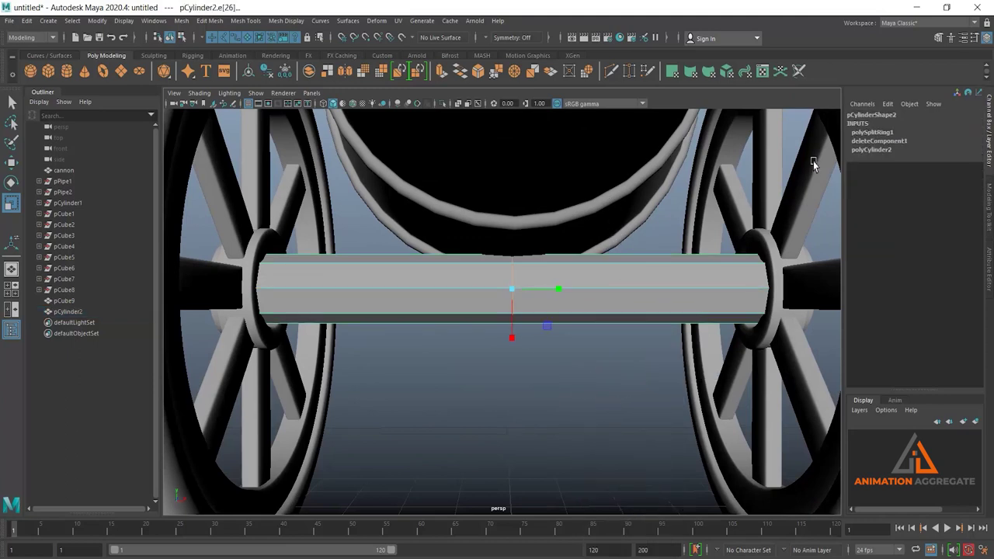
click(873, 134)
click(960, 166)
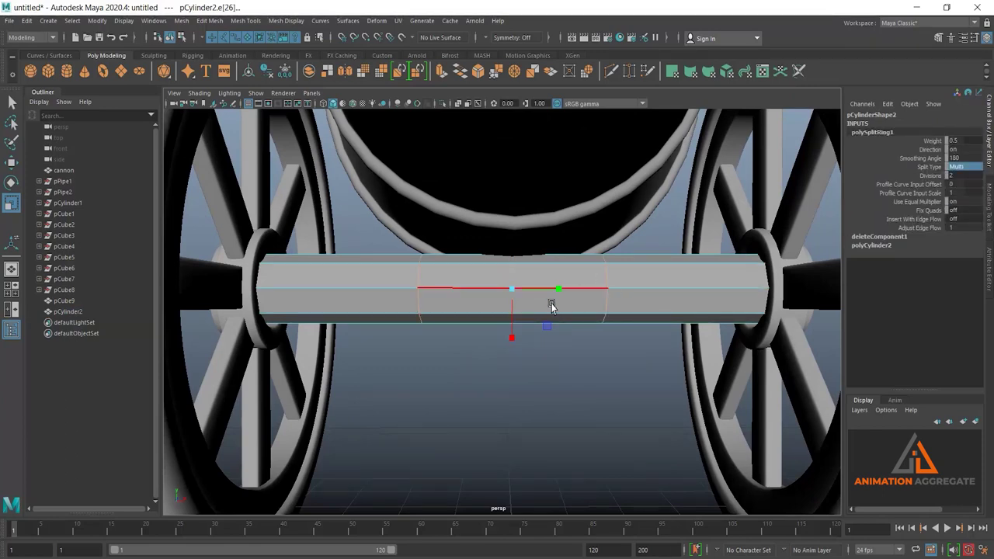
mouse_move(544, 284)
alt+mouse_down()
mouse_move(550, 277)
mouse_move(546, 288)
mouse_move(563, 288)
alt+mouse_up()
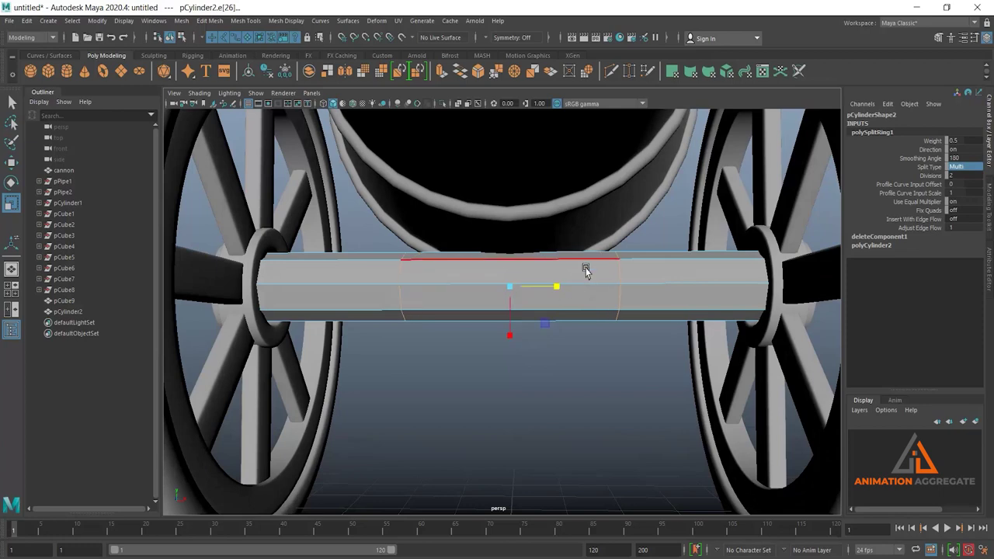
Extrude the band of faces between the loops outward with Thickness 0.12.
right_click(588, 271)
click(584, 295)
drag(399, 233, 550, 388)
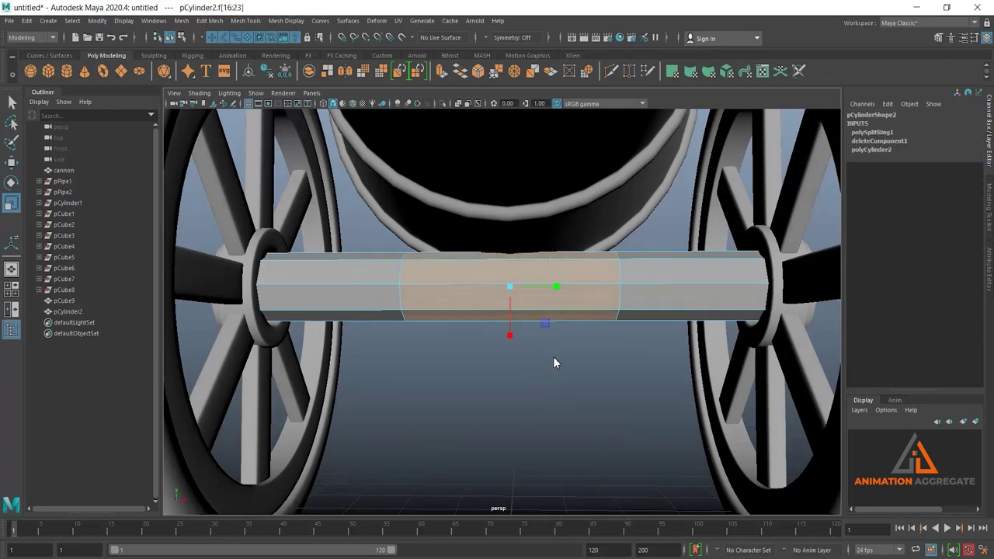
shift+right_drag(554, 355, 553, 372)
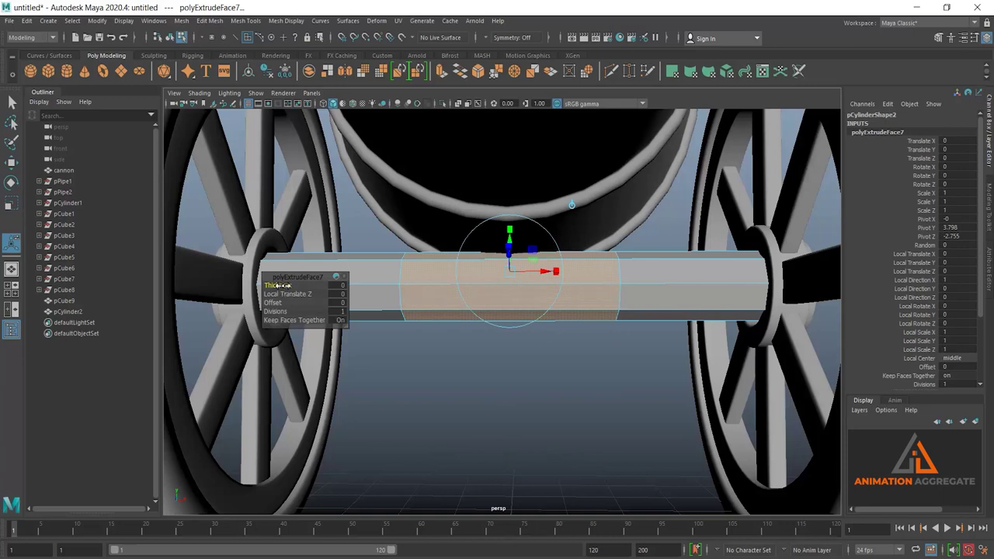
mouse_move(279, 285)
mouse_down()
mouse_move(504, 308)
mouse_move(488, 282)
mouse_move(561, 277)
mouse_move(580, 261)
mouse_up()
key(F10)
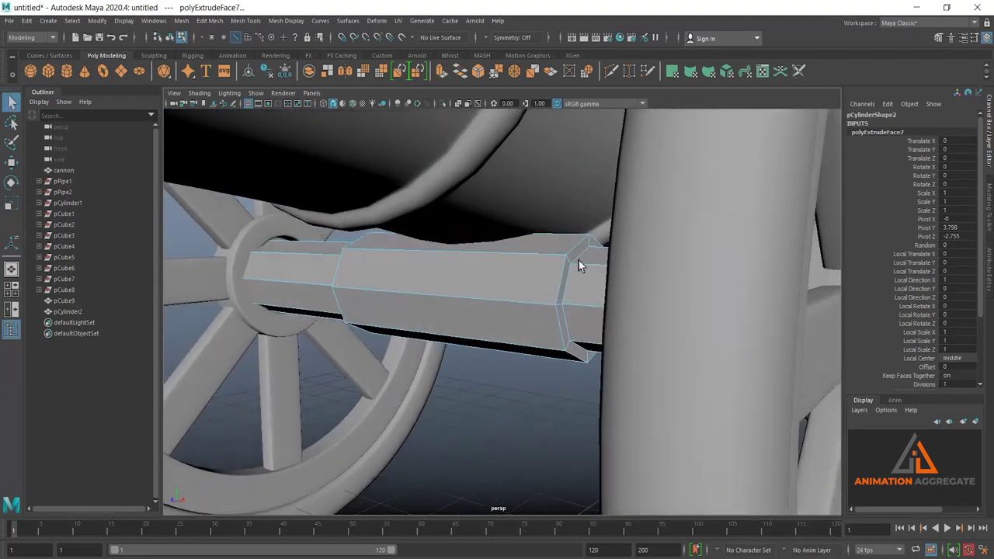
Bevel the collar's end edge loop with 2 segments.
click(580, 253)
mouse_move(500, 319)
alt+mouse_down()
mouse_move(455, 282)
mouse_move(450, 240)
mouse_move(459, 290)
alt+mouse_up()
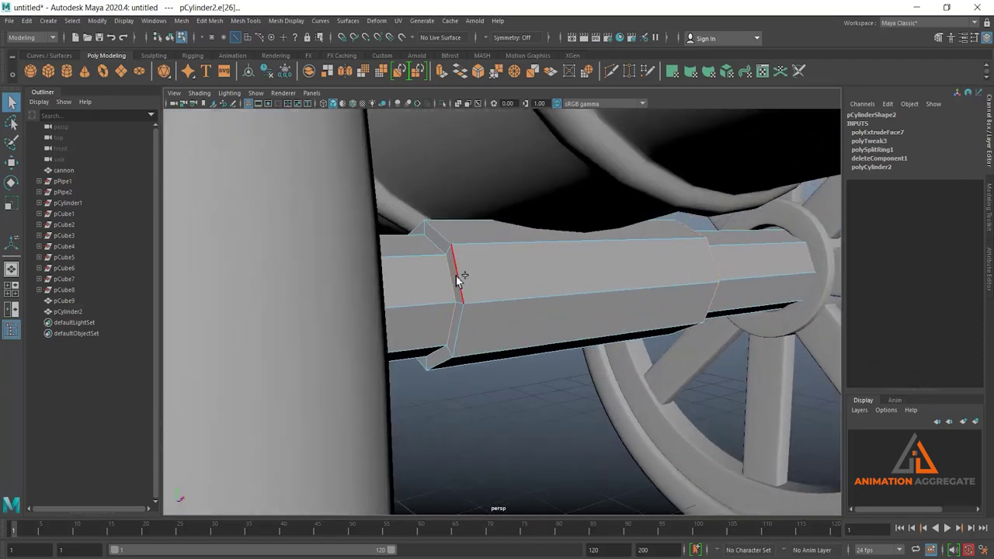
double_click(457, 283)
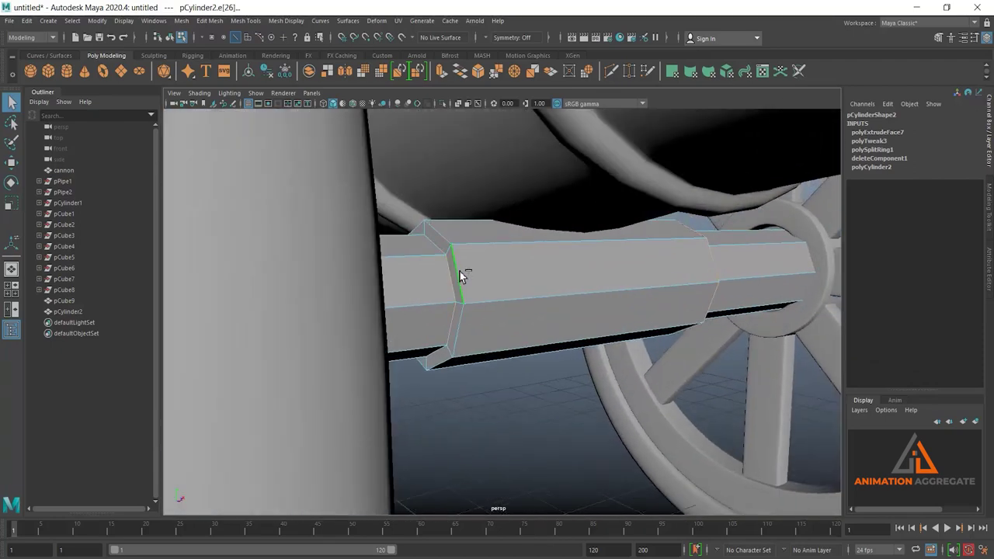
click(480, 71)
click(274, 294)
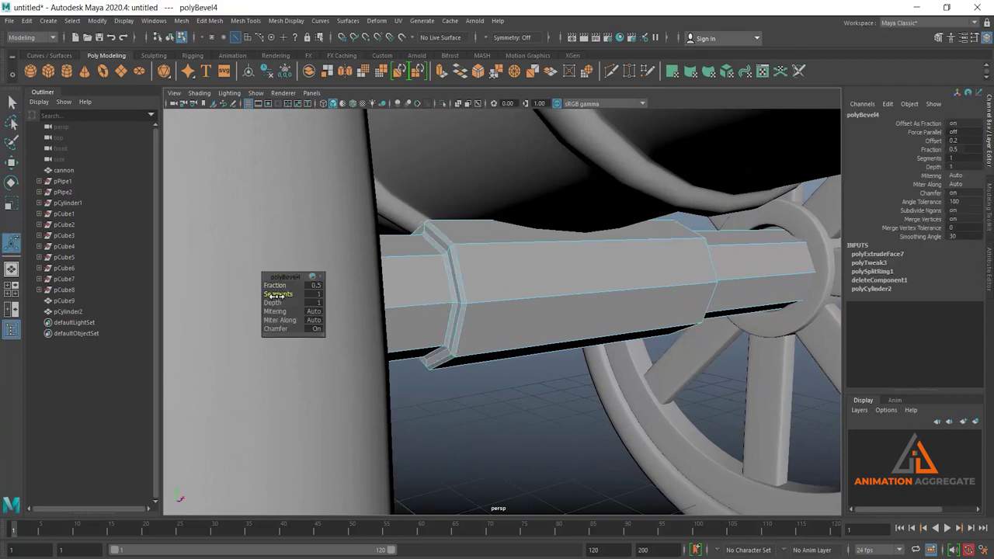
drag(275, 296, 278, 296)
Insert extra edge loops on the axle sections to the left and right of the collar.
right_drag(559, 247, 559, 210)
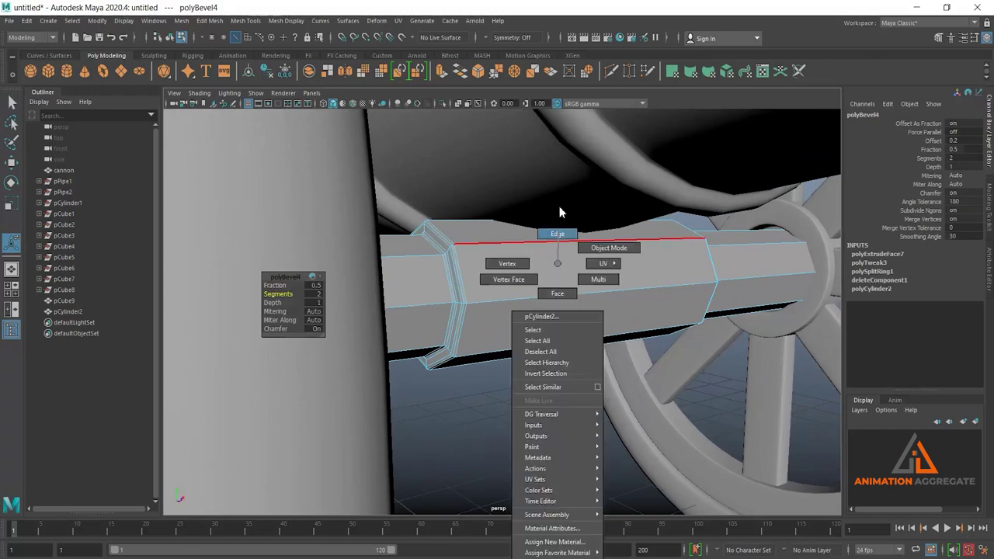
click(563, 239)
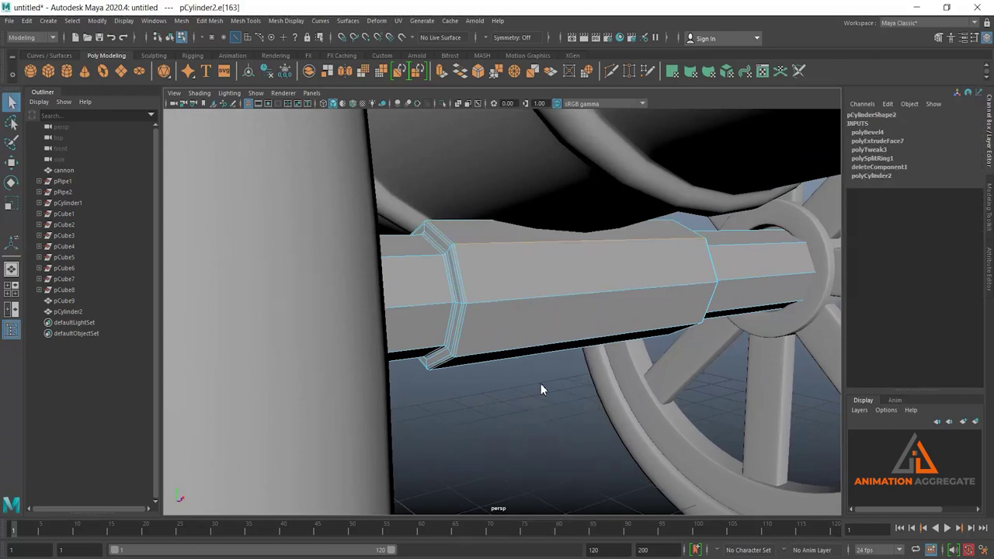
shift+right_drag(540, 383, 522, 426)
alt+drag(502, 393, 382, 370)
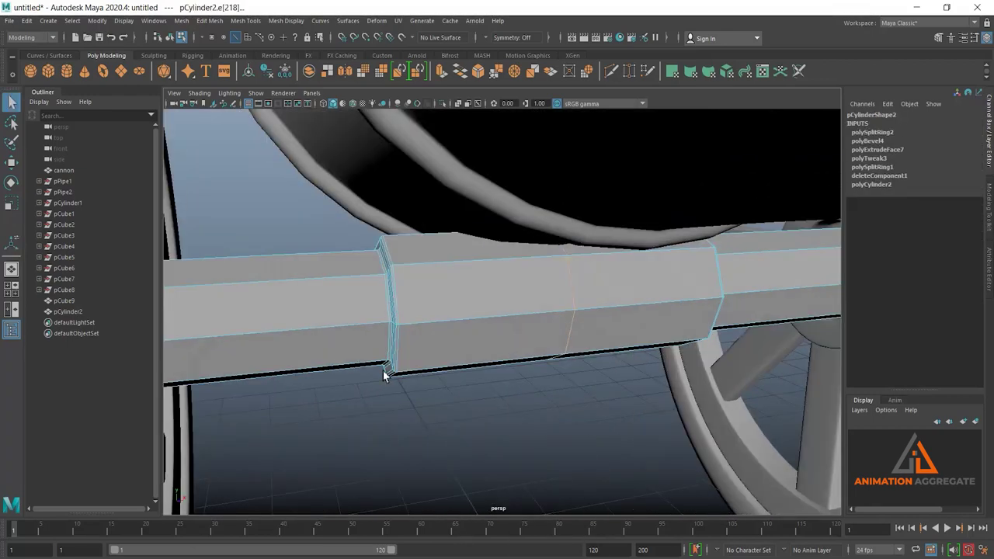
click(371, 337)
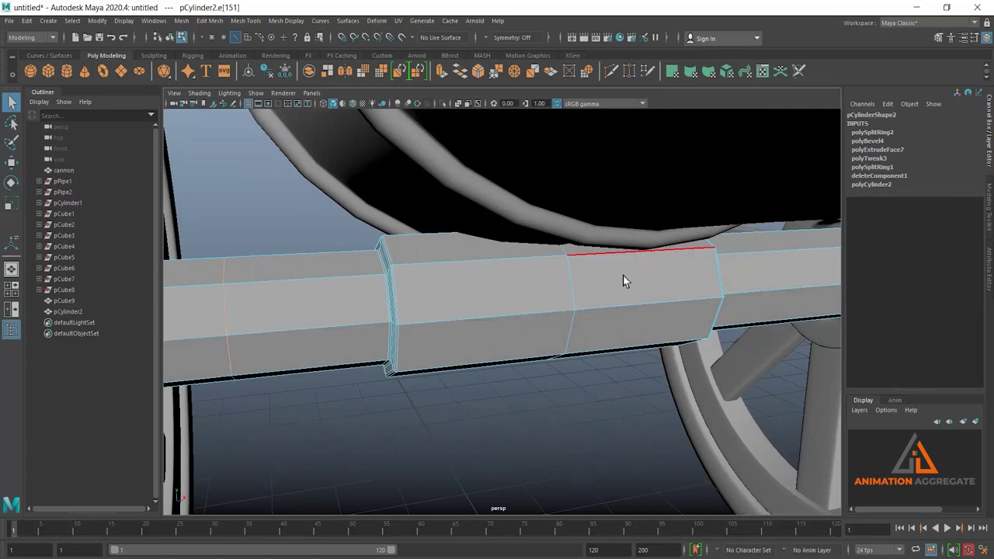
click(743, 282)
scroll(603, 432, down, 2)
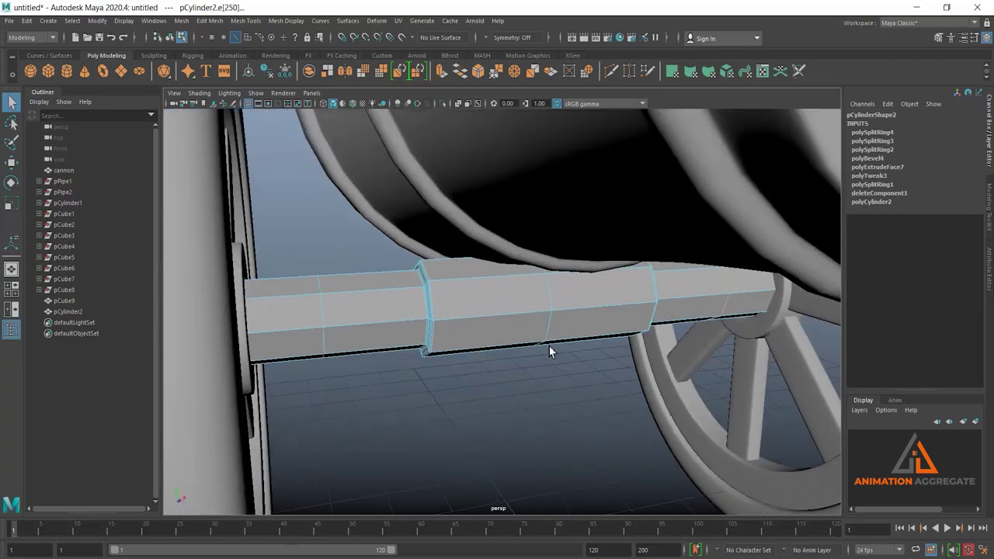
scroll(548, 349, down, 2)
Return to Object Mode and select the cannon barrel.
right_drag(524, 188, 521, 259)
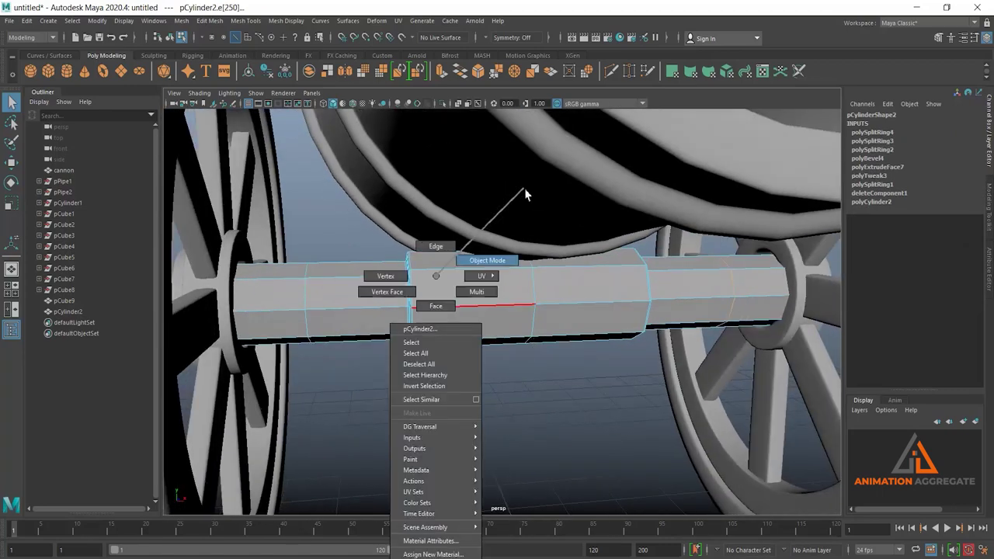
scroll(515, 318, up, 2)
mouse_move(516, 319)
alt+mouse_down()
mouse_move(519, 248)
mouse_move(539, 288)
alt+mouse_up()
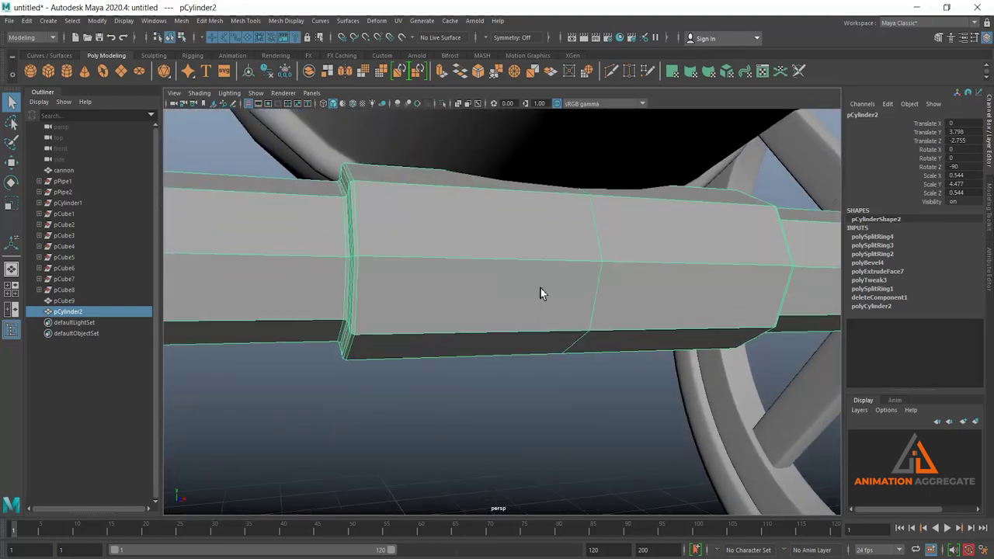
scroll(483, 189, down, 3)
scroll(523, 216, up, 1)
click(523, 217)
Move the barrel to Translate Y 7.537 and tilt it upward to Rotate X -14.351.
alt+drag(614, 275, 541, 272)
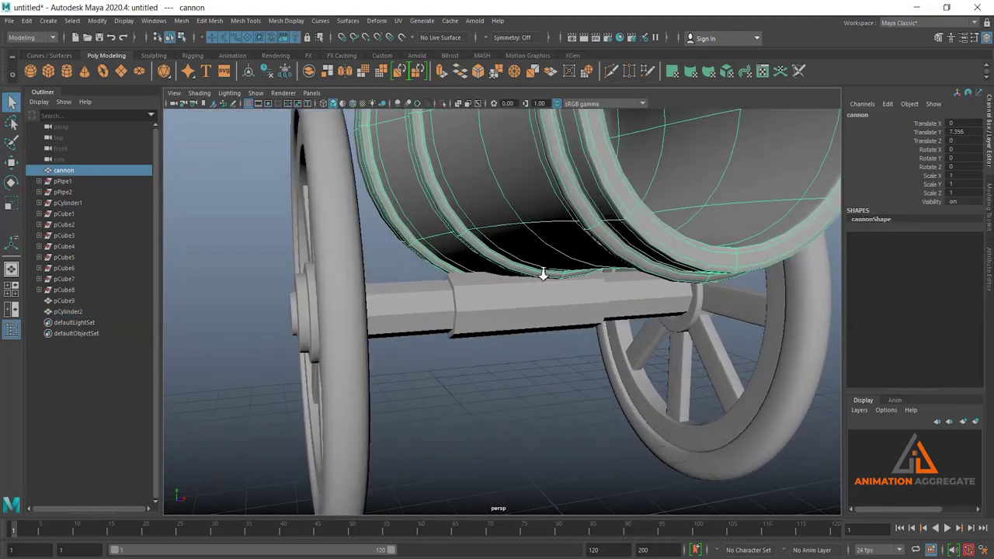
key(w)
mouse_move(508, 230)
mouse_down()
mouse_move(513, 217)
mouse_move(542, 254)
mouse_up()
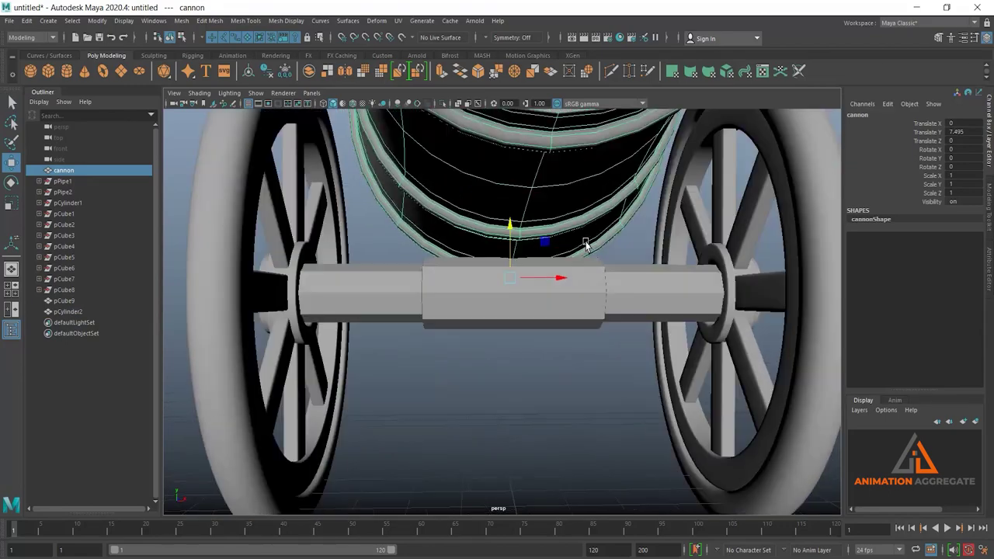
drag(504, 225, 548, 301)
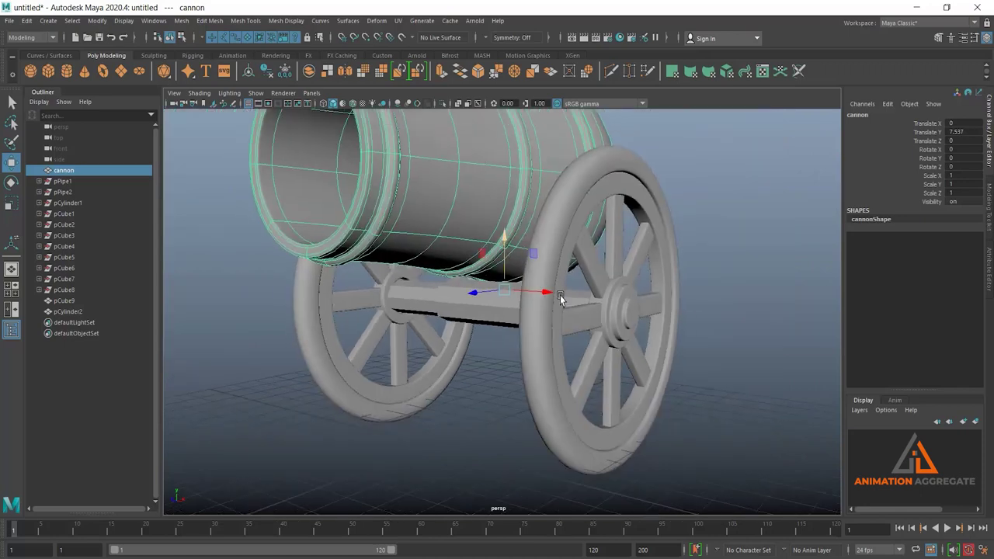
key(e)
drag(466, 288, 471, 268)
mouse_move(551, 373)
alt+mouse_down()
mouse_move(553, 287)
mouse_move(441, 274)
alt+mouse_up()
click(633, 292)
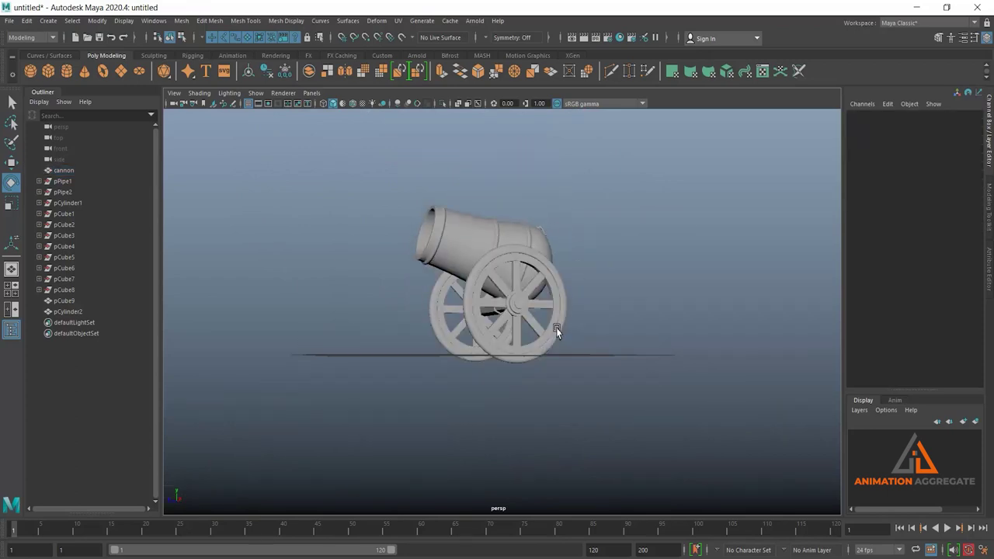
alt+right_drag(556, 328, 557, 362)
mouse_move(556, 362)
alt+mouse_down()
mouse_move(571, 312)
mouse_move(576, 362)
mouse_move(503, 343)
mouse_move(596, 336)
mouse_move(570, 357)
mouse_move(506, 339)
mouse_move(545, 340)
alt+mouse_up()
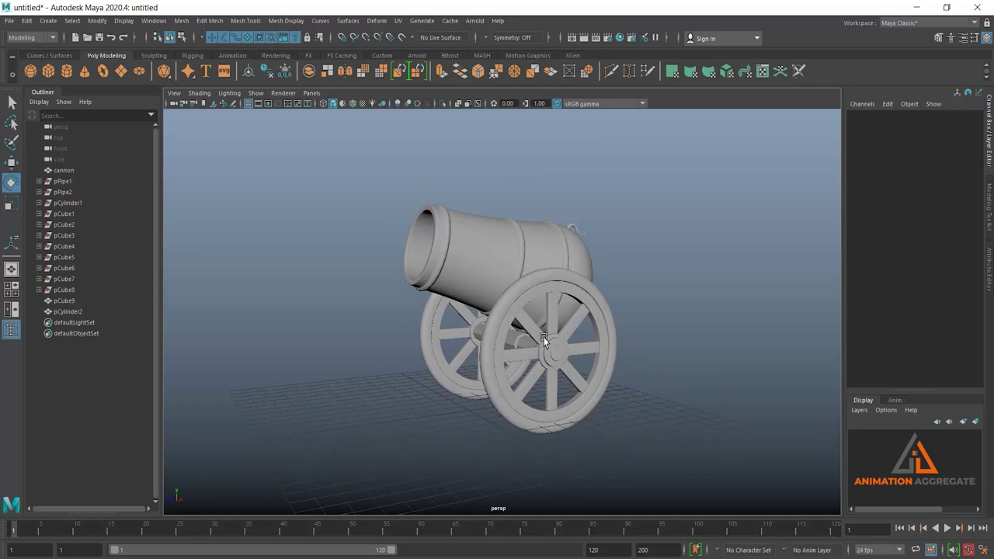
alt+drag(544, 342, 547, 318)
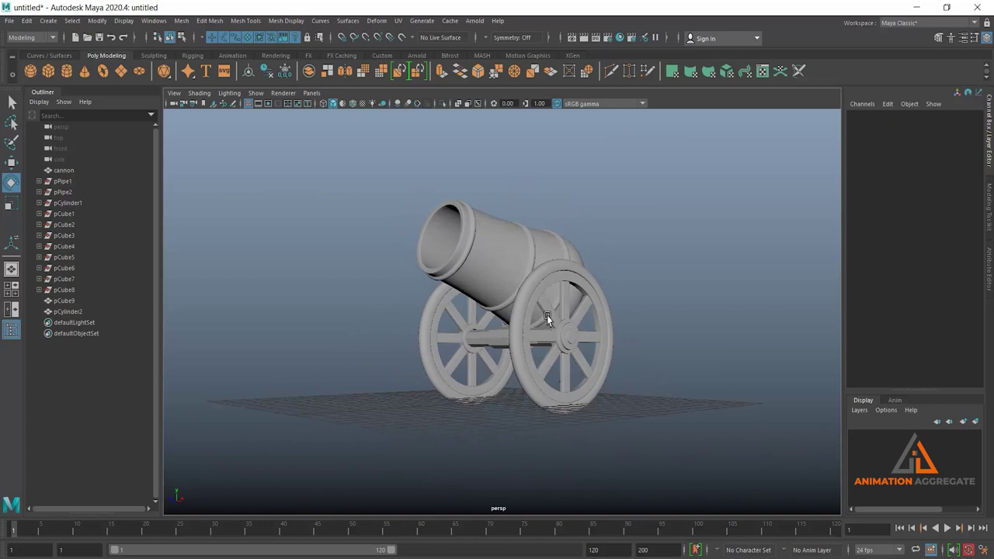
alt+right_drag(567, 350, 532, 330)
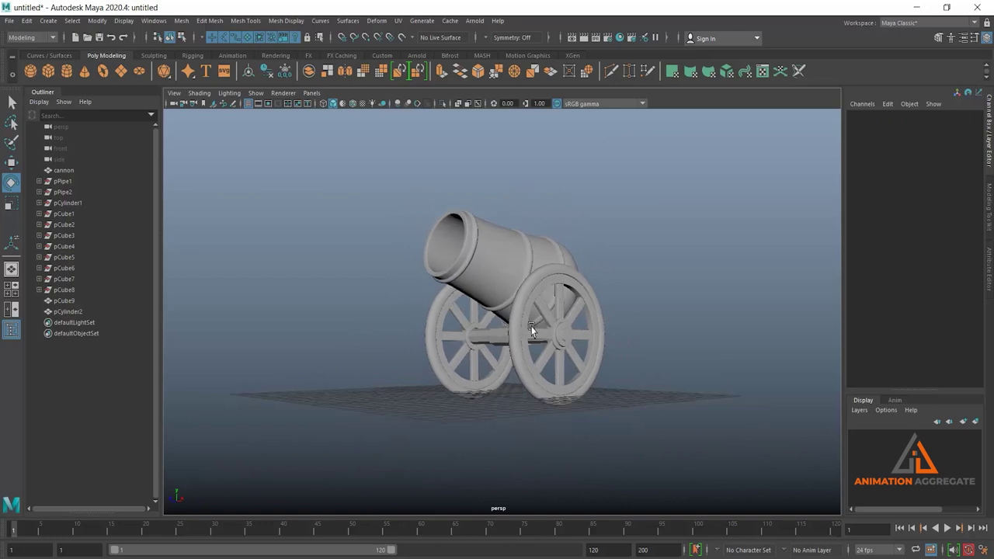